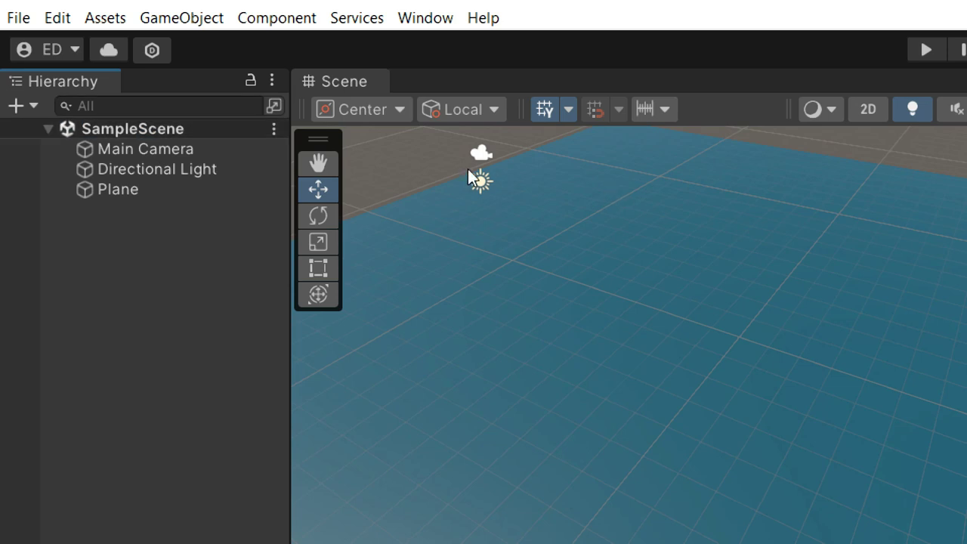
{"action": "left_click", "coordinate": [162, 281]}
{"action": "left_click", "coordinate": [274, 130]}
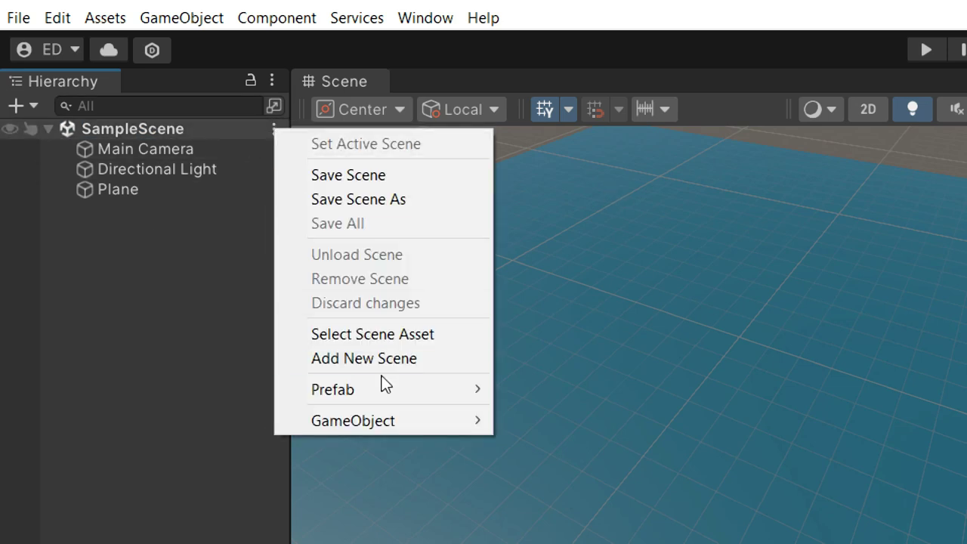
{"action": "mouse_move", "coordinate": [297, 399]}
{"action": "left_click", "coordinate": [212, 390]}
{"action": "left_click", "coordinate": [222, 130]}
{"action": "right_click", "coordinate": [224, 137]}
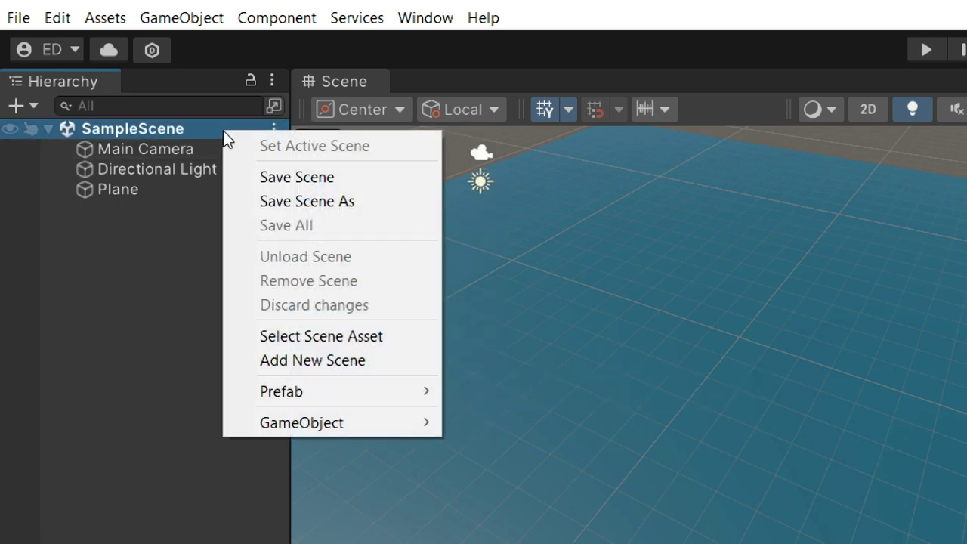
{"action": "left_click", "coordinate": [118, 261]}
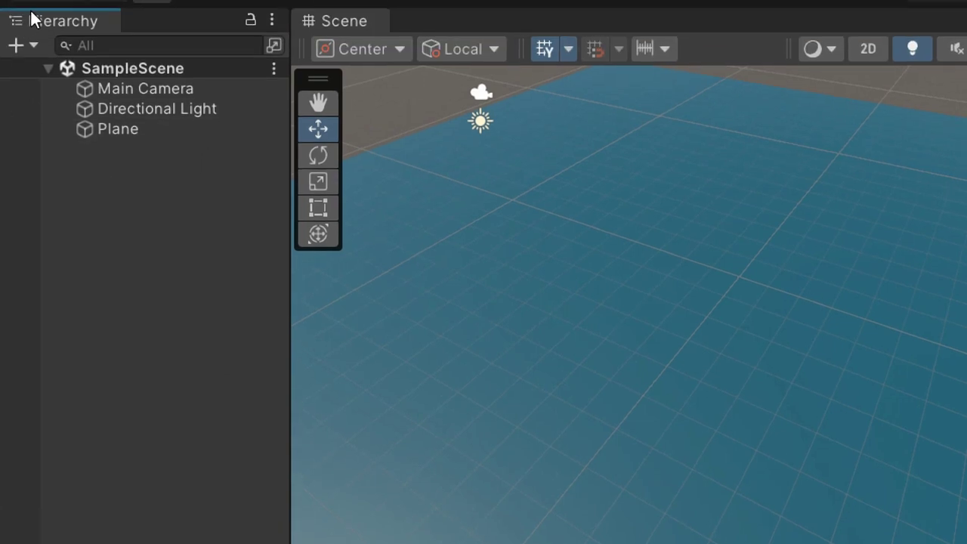
{"action": "right_click", "coordinate": [81, 173]}
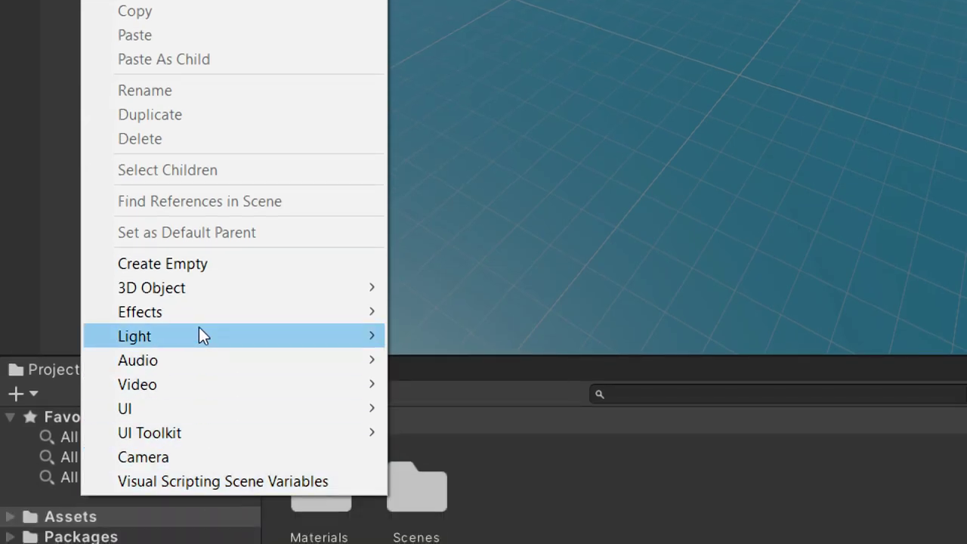
{"action": "mouse_move", "coordinate": [198, 297]}
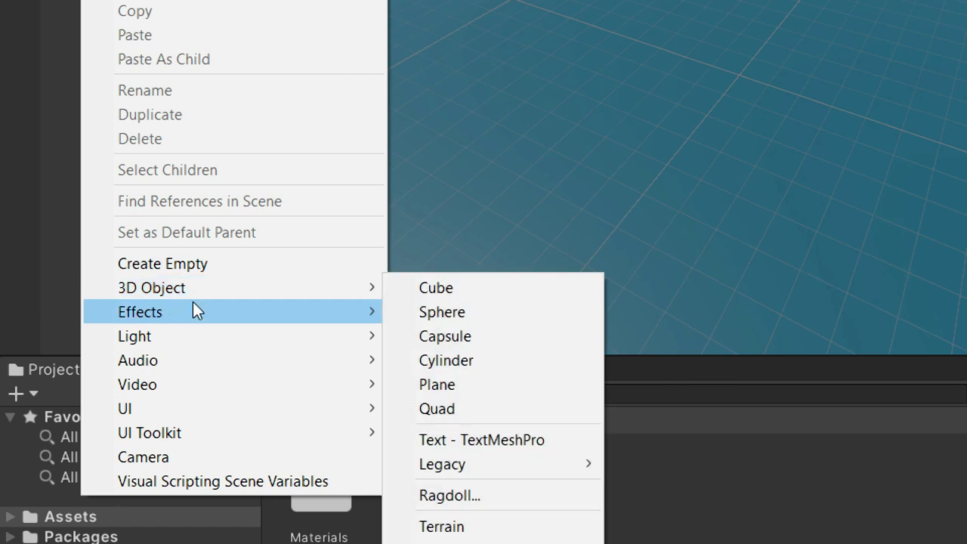
{"action": "mouse_move", "coordinate": [192, 313]}
{"action": "left_click", "coordinate": [613, 526]}
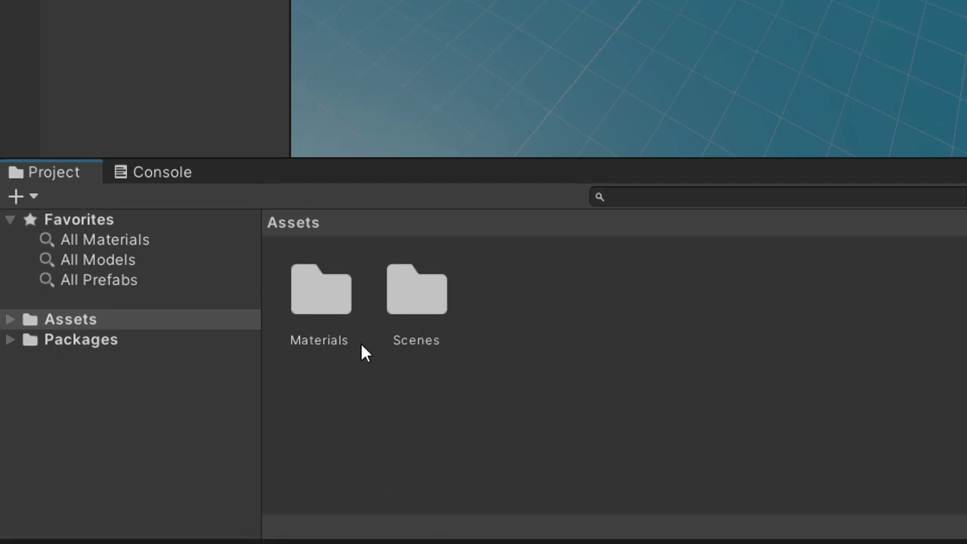
Create a new scene asset inside the Scenes folder of the project's Assets
{"action": "left_click", "coordinate": [413, 285]}
{"action": "double_click", "coordinate": [415, 303]}
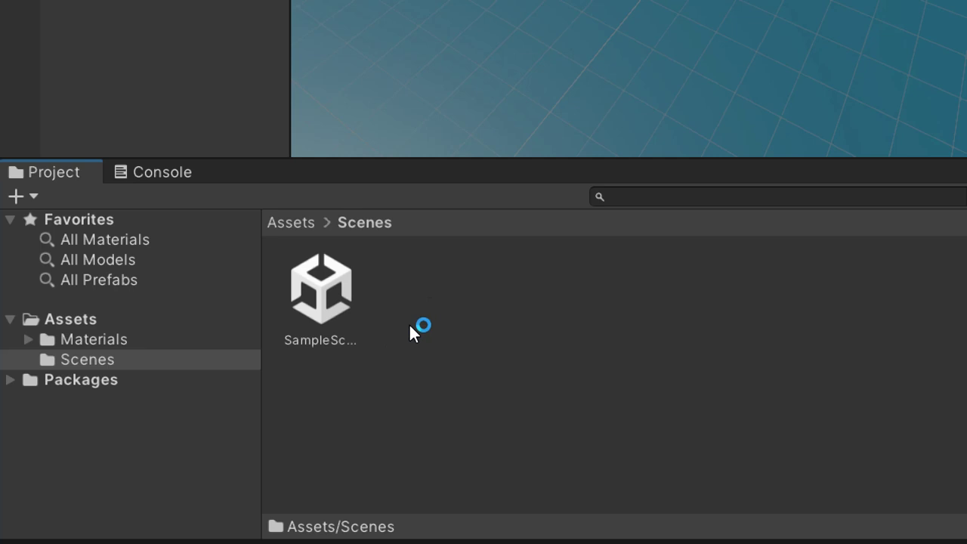
{"action": "right_click", "coordinate": [402, 363]}
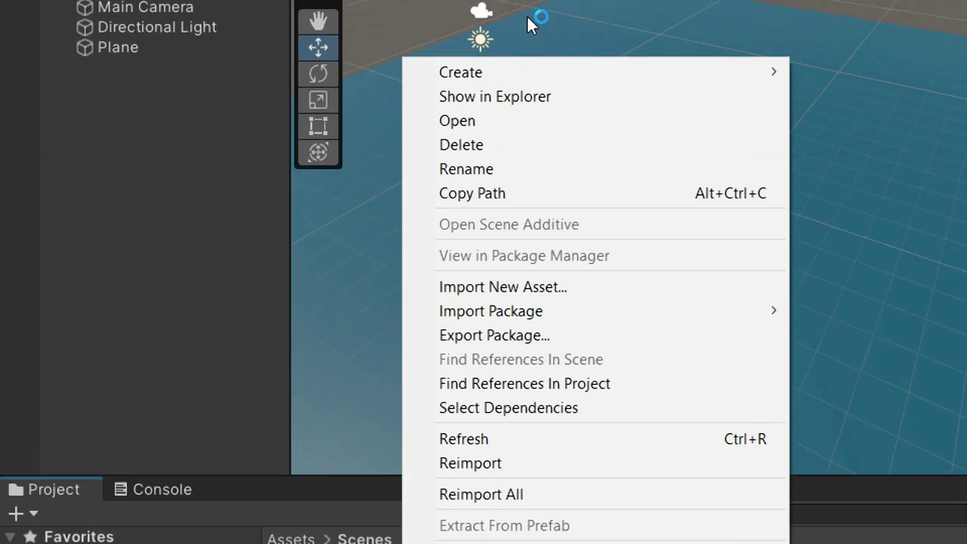
{"action": "mouse_move", "coordinate": [539, 71]}
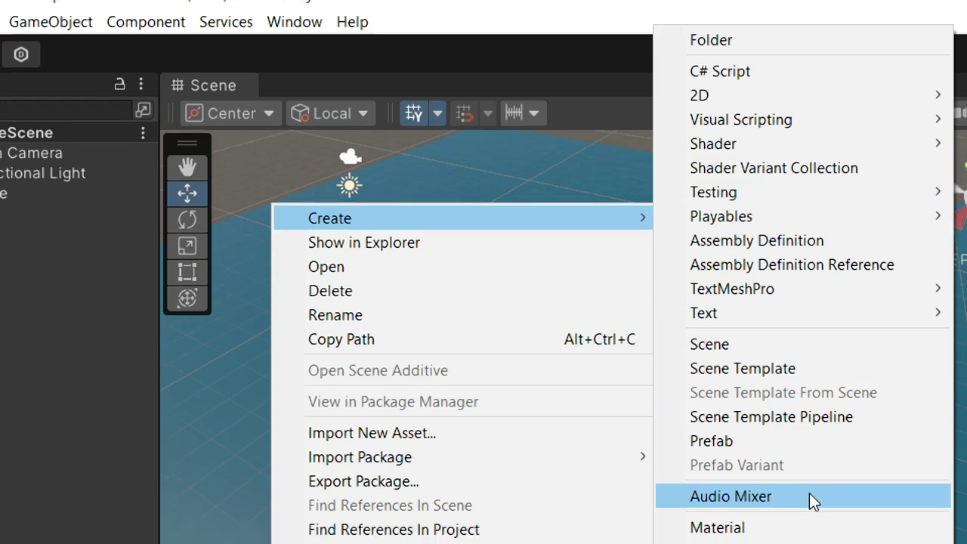
{"action": "left_click", "coordinate": [726, 337]}
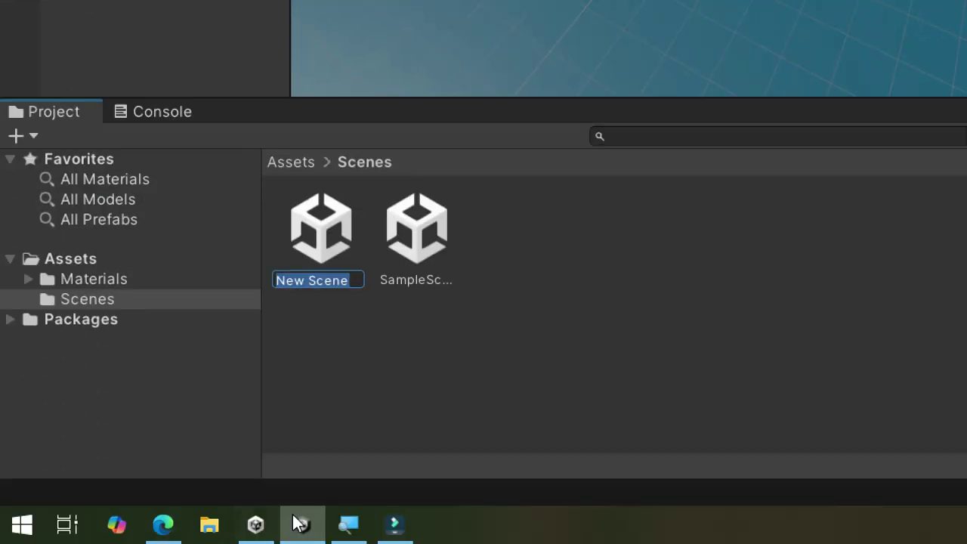
Name the new scene Practica01 and open it
{"action": "key", "text": "BackSpace"}
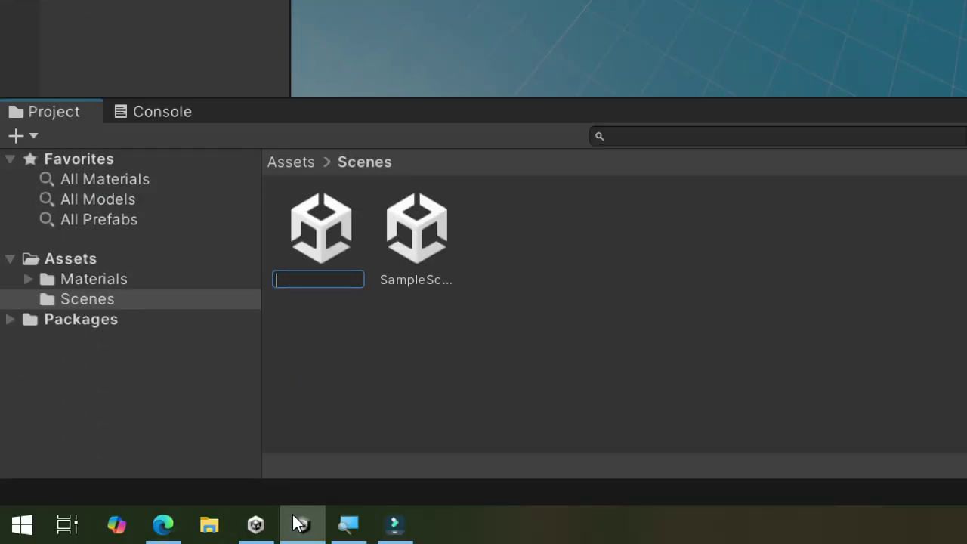
{"action": "type", "text": "P"}
{"action": "type", "text": "rimera"}
{"action": "key", "text": "BackSpace"}
{"action": "key", "text": "BackSpace"}
{"action": "key", "text": "BackSpace"}
{"action": "key", "text": "BackSpace"}
{"action": "type", "text": "actica01"}
{"action": "key", "text": "Return"}
{"action": "left_click", "coordinate": [410, 295]}
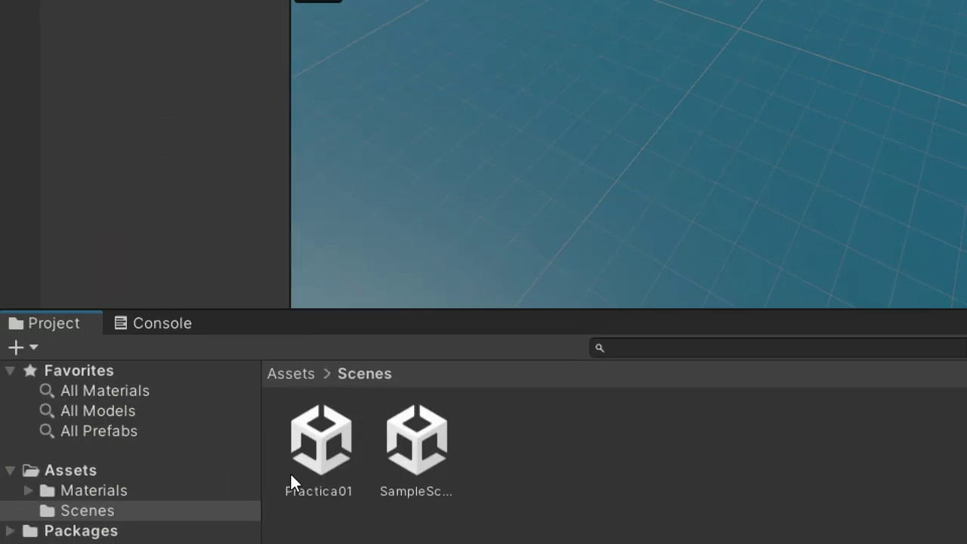
{"action": "double_click", "coordinate": [330, 451]}
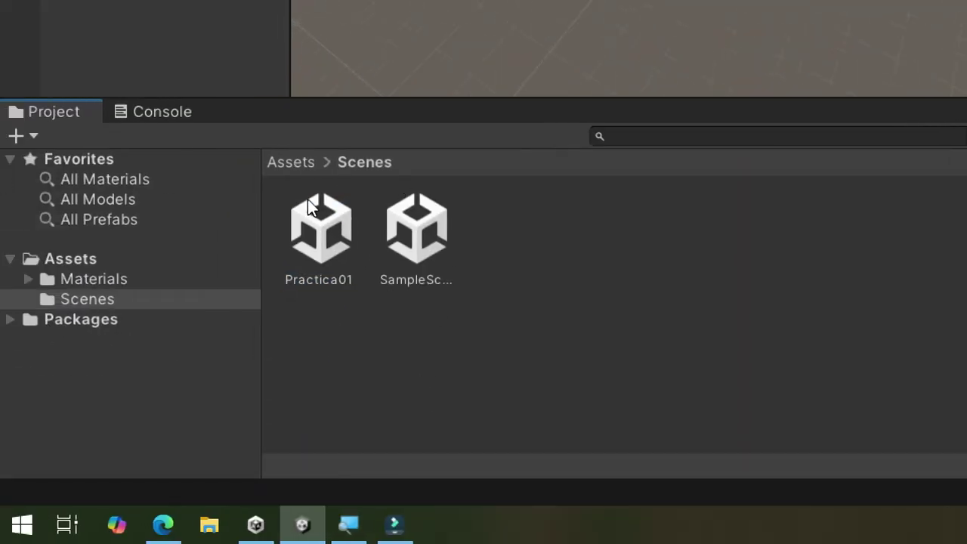
Create another scene in the Scenes folder and name it Practica02
{"action": "left_click", "coordinate": [281, 163]}
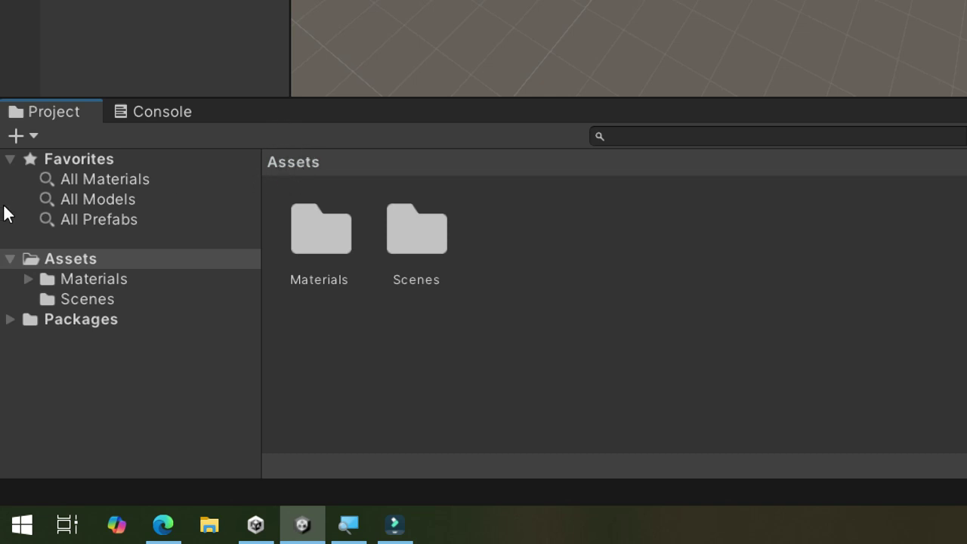
{"action": "double_click", "coordinate": [420, 242]}
{"action": "right_click", "coordinate": [449, 377]}
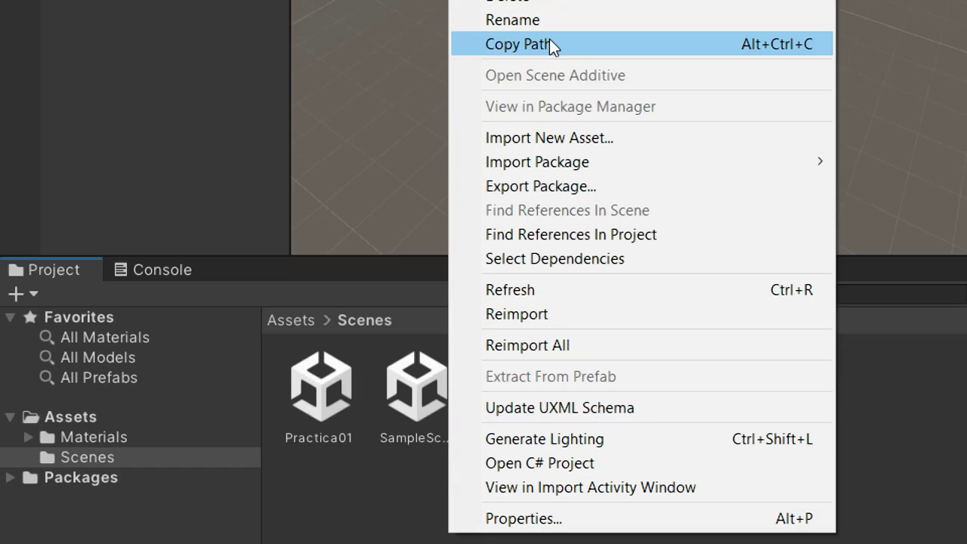
{"action": "mouse_move", "coordinate": [777, 41]}
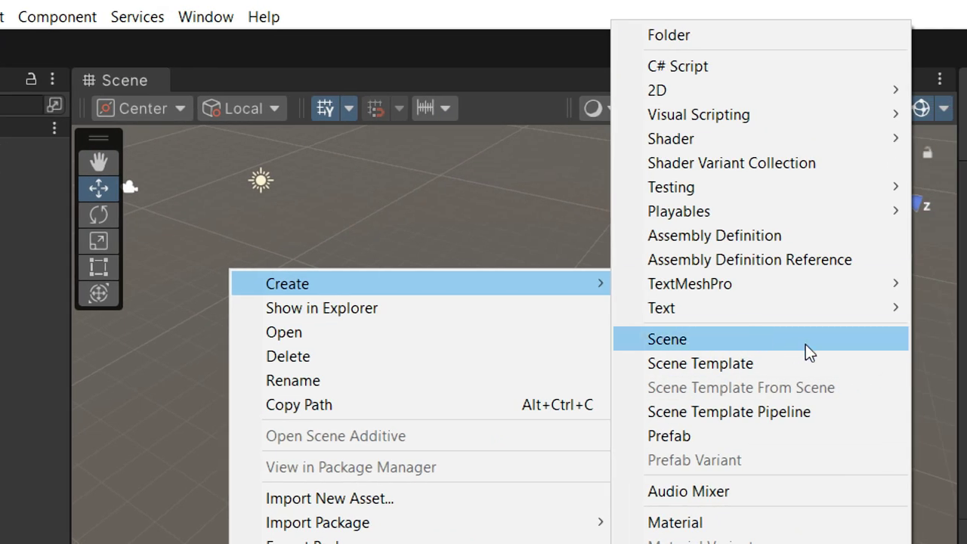
{"action": "left_click", "coordinate": [849, 339]}
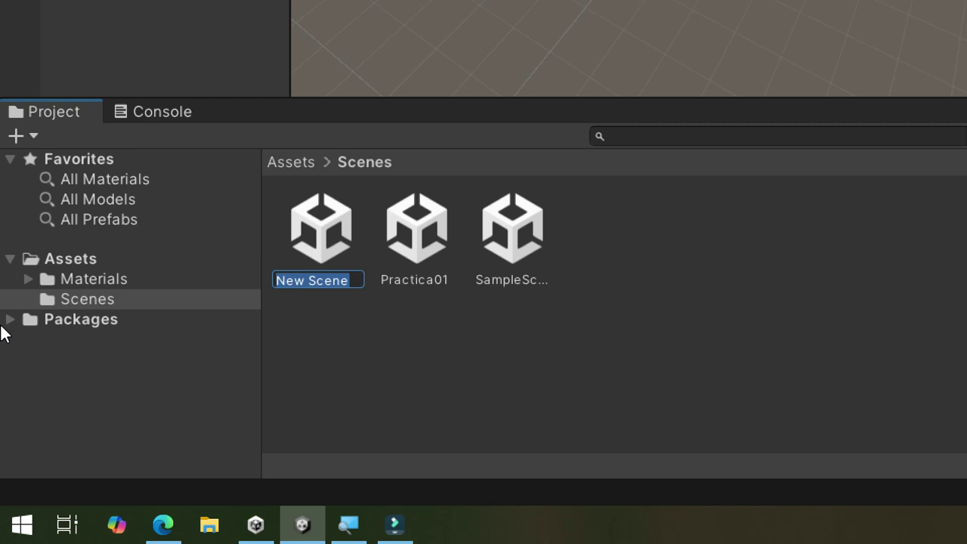
{"action": "type", "text": "Practicao2"}
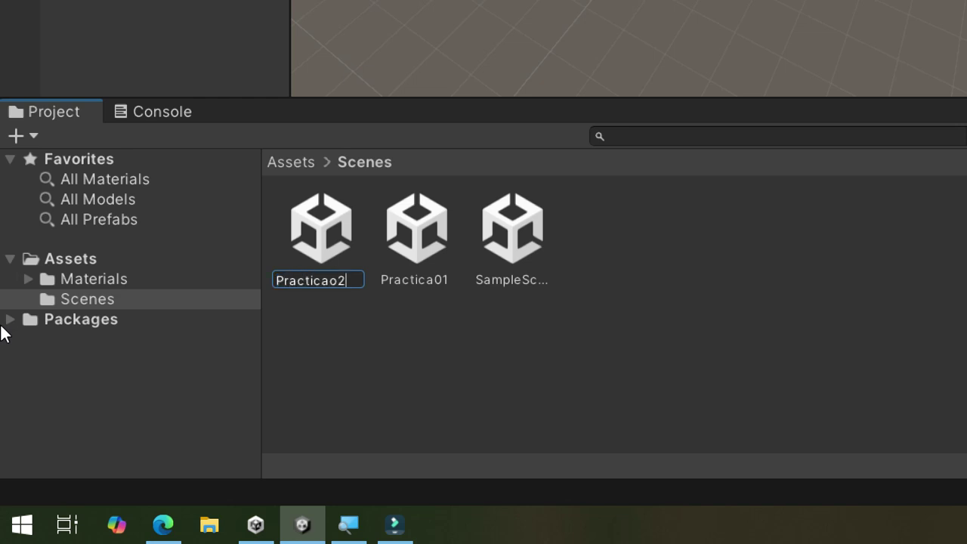
{"action": "key", "text": "BackSpace"}
{"action": "key", "text": "BackSpace"}
{"action": "type", "text": "02"}
{"action": "key", "text": "Return"}
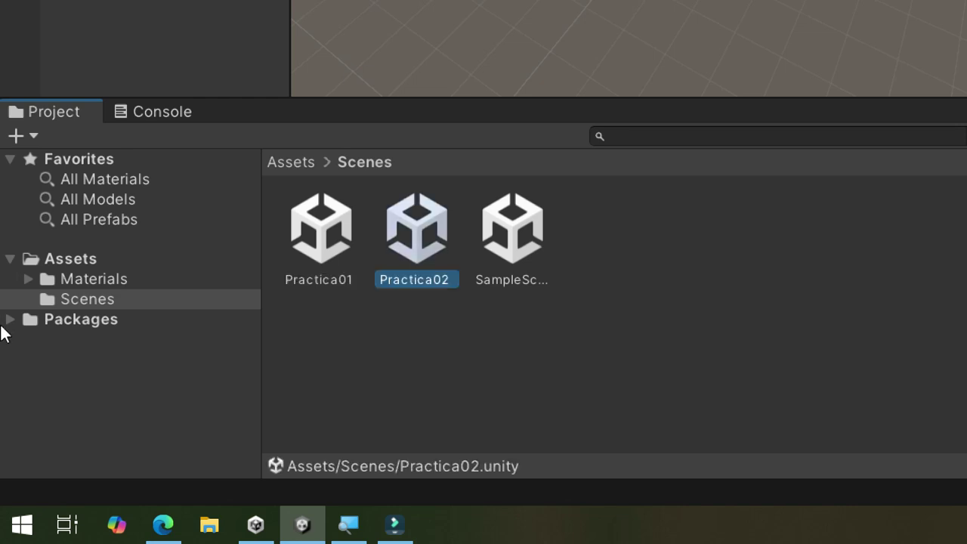
Create a third practice scene named Practica03 in the Scenes folder
{"action": "right_click", "coordinate": [549, 369]}
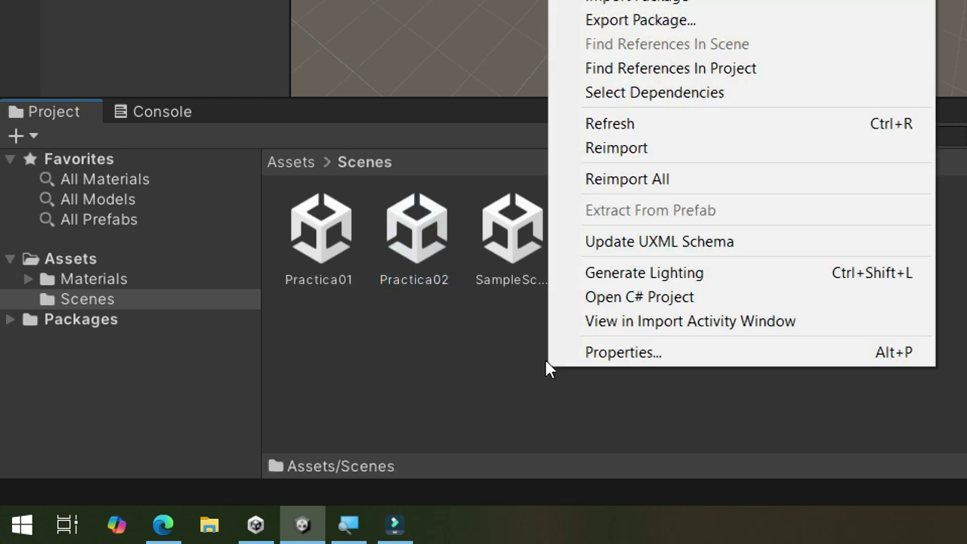
{"action": "left_click", "coordinate": [462, 367]}
{"action": "right_click", "coordinate": [427, 410]}
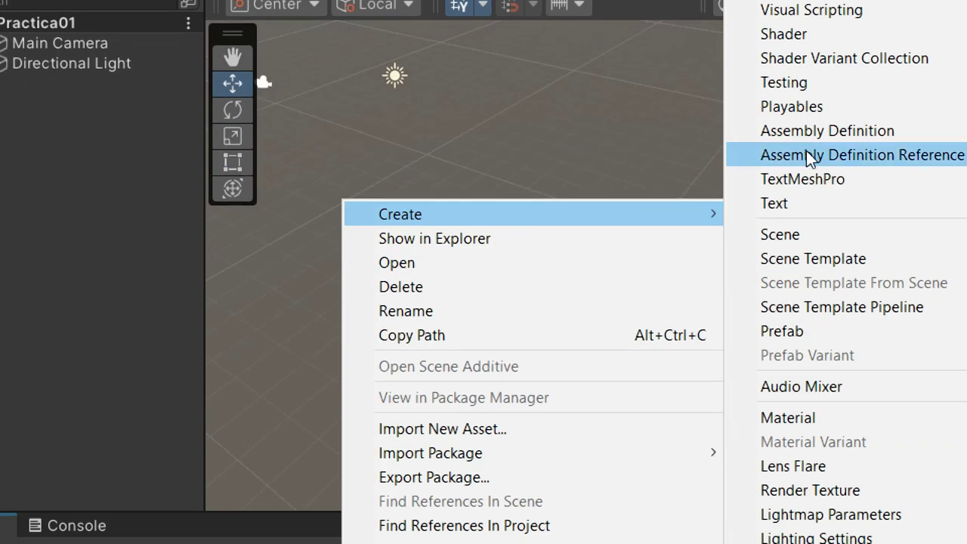
{"action": "left_click", "coordinate": [811, 343]}
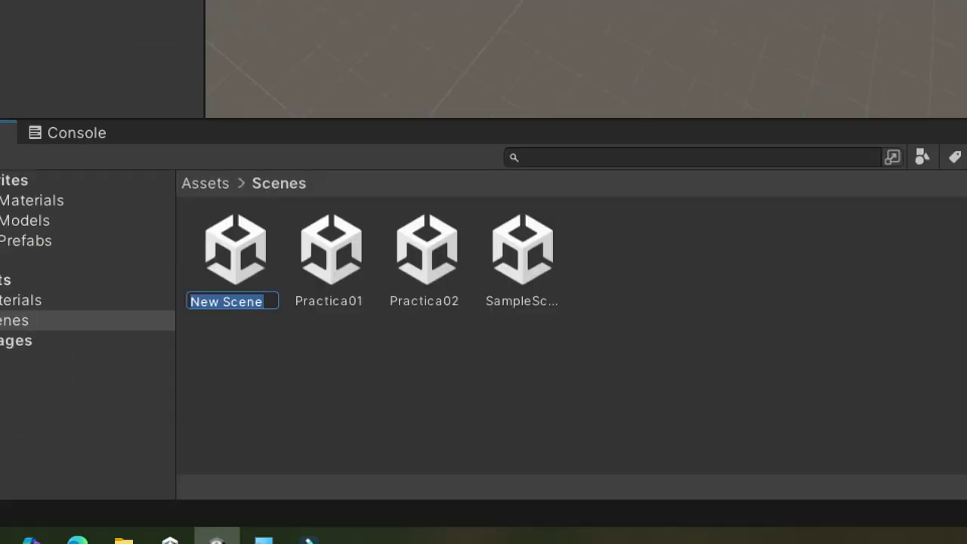
{"action": "type", "text": "Practic"}
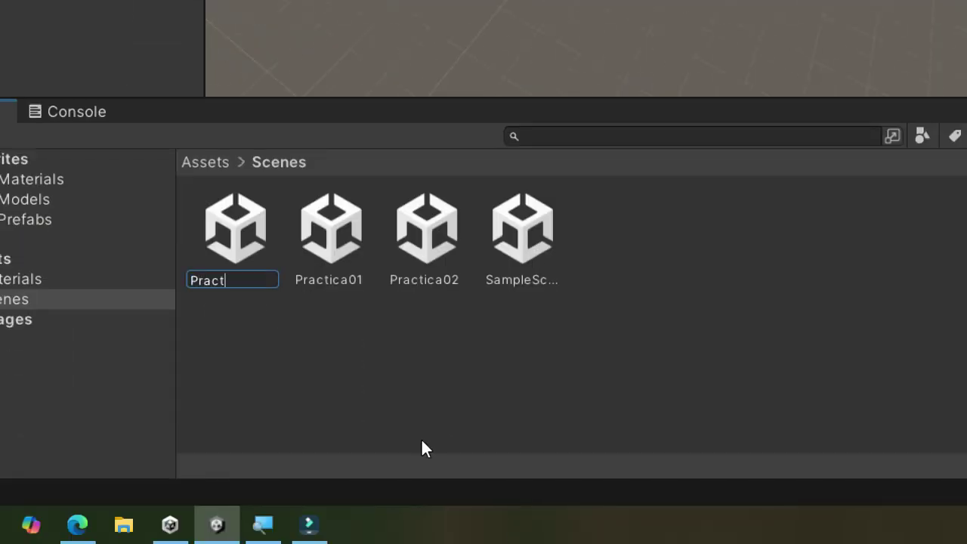
{"action": "type", "text": "a03"}
{"action": "key", "text": "Return"}
Rename the SampleScene asset in the Scenes folder as Practica04
{"action": "right_click", "coordinate": [509, 381]}
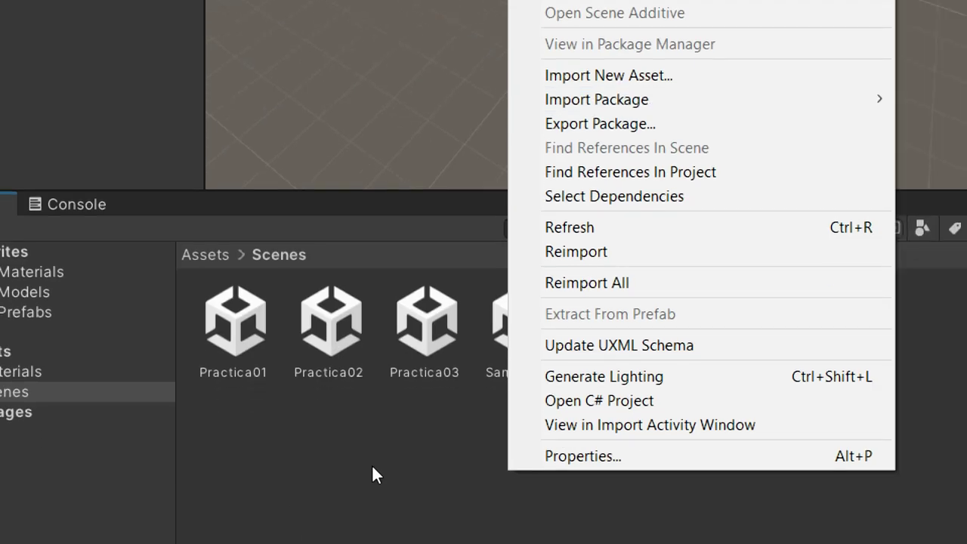
{"action": "left_click", "coordinate": [373, 466]}
{"action": "left_click", "coordinate": [523, 369]}
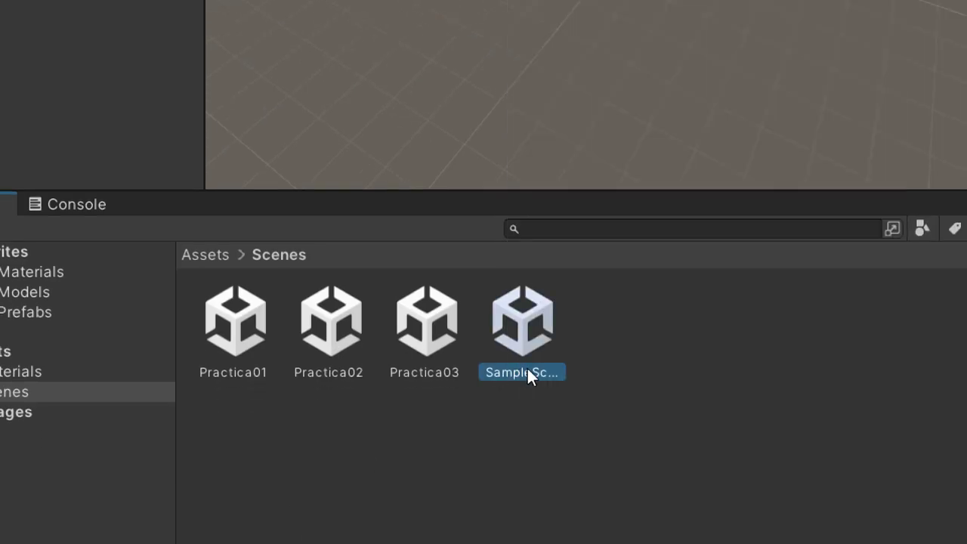
{"action": "right_click", "coordinate": [527, 370]}
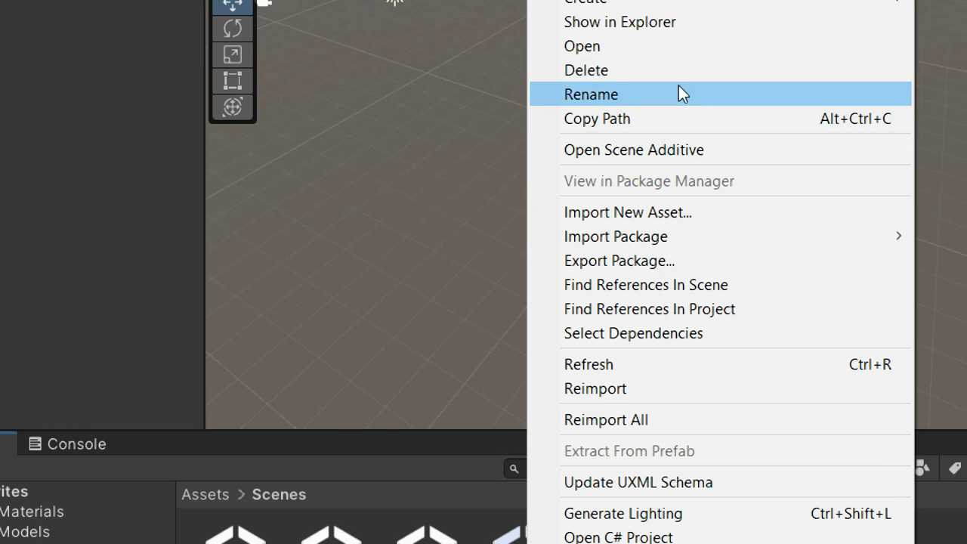
{"action": "left_click", "coordinate": [678, 92]}
{"action": "type", "text": "Practoca"}
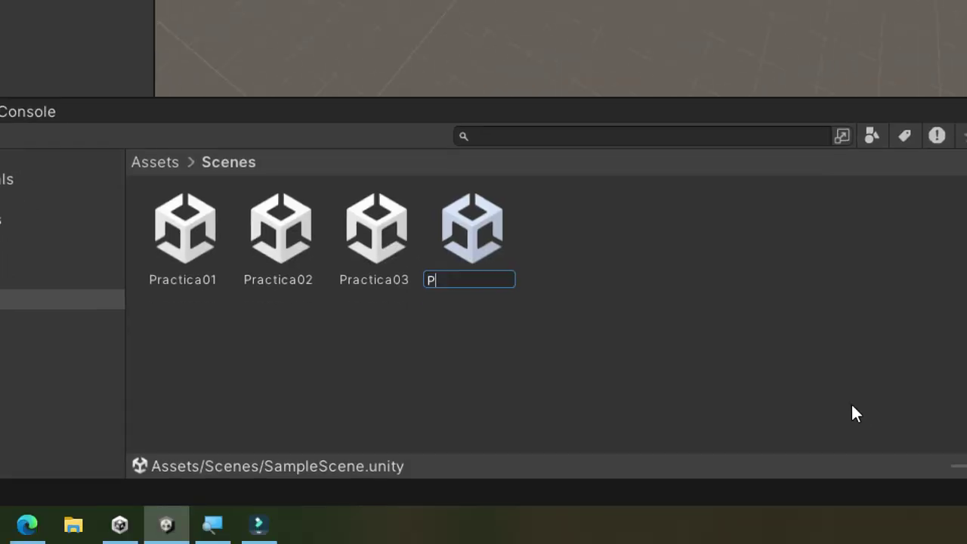
{"action": "key", "text": "BackSpace"}
{"action": "key", "text": "BackSpace"}
{"action": "key", "text": "BackSpace"}
{"action": "type", "text": "ica04"}
{"action": "key", "text": "Return"}
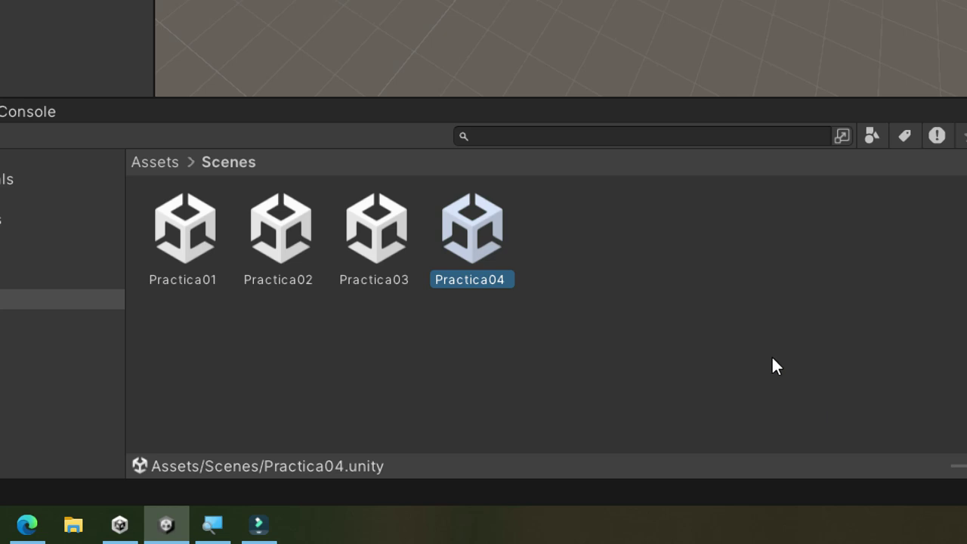
{"action": "left_click", "coordinate": [614, 317]}
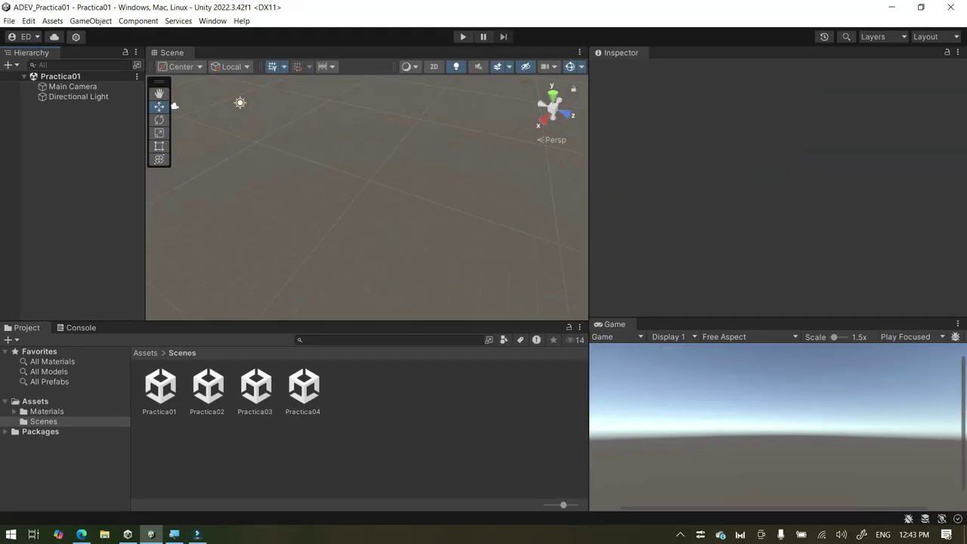
Add the Practica02 and Practica03 scenes to the hierarchy alongside the open Practica01 scene
{"action": "left_click_drag", "start_coordinate": [204, 396], "coordinate": [103, 202]}
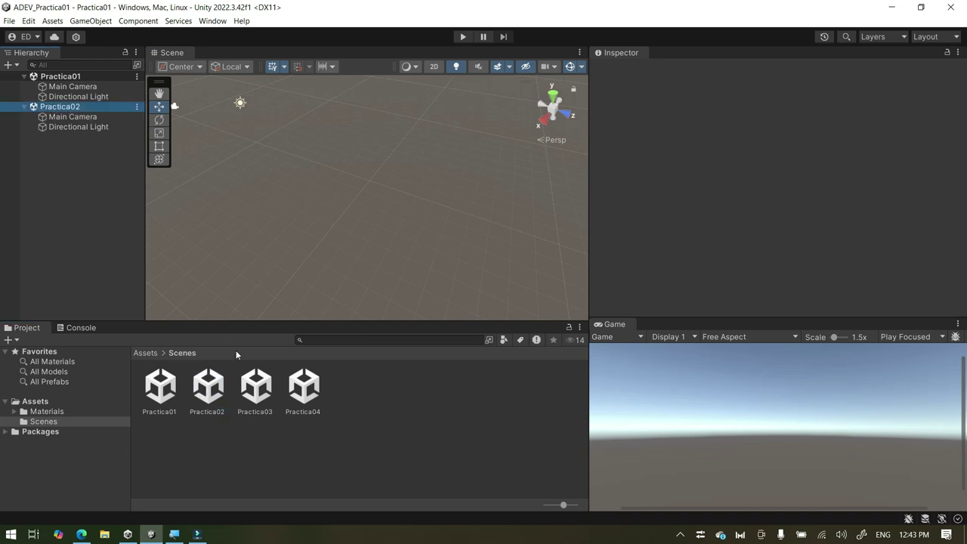
{"action": "left_click_drag", "start_coordinate": [255, 387], "coordinate": [76, 143]}
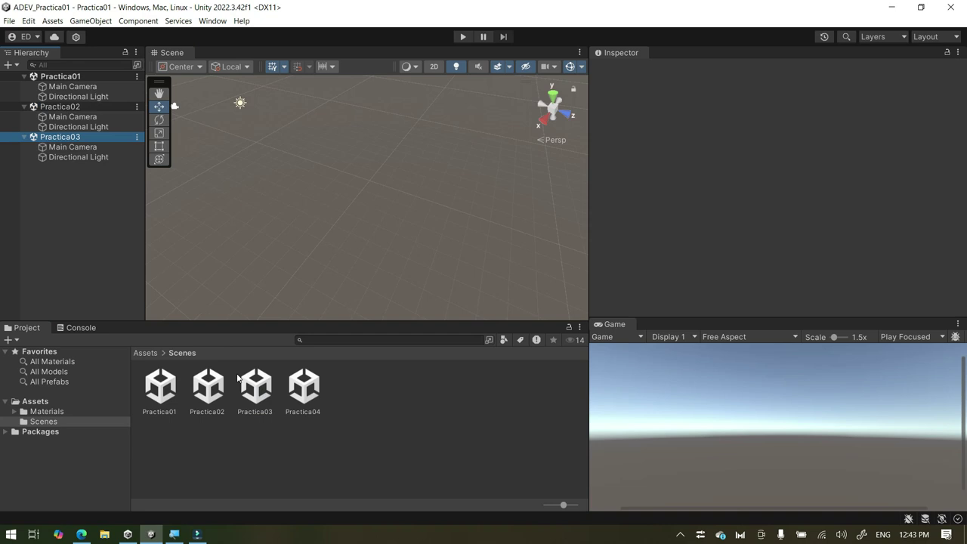
{"action": "left_click", "coordinate": [293, 420]}
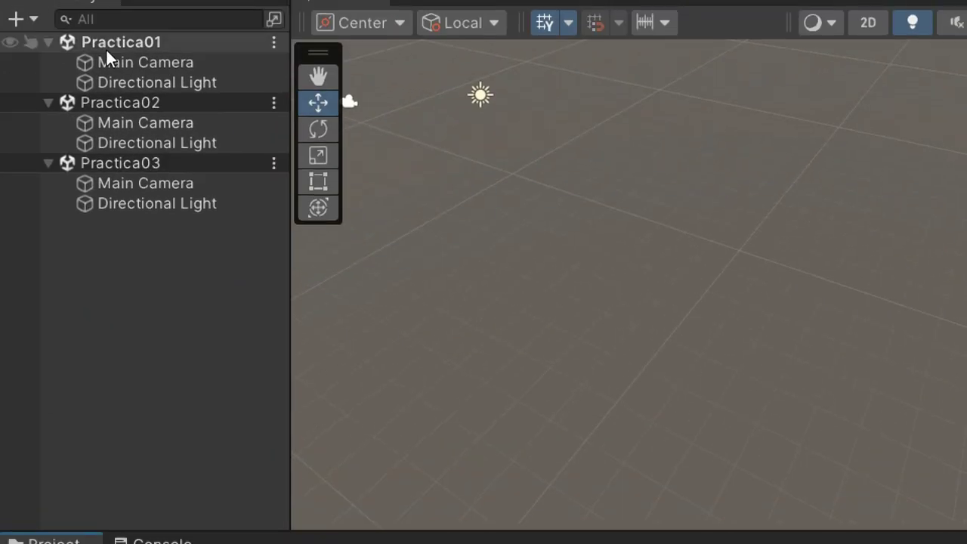
Hide the Practica02 and Practica03 scenes in the scene view and make both visible again
{"action": "left_click", "coordinate": [68, 106]}
{"action": "left_click", "coordinate": [10, 104]}
{"action": "left_click", "coordinate": [9, 165]}
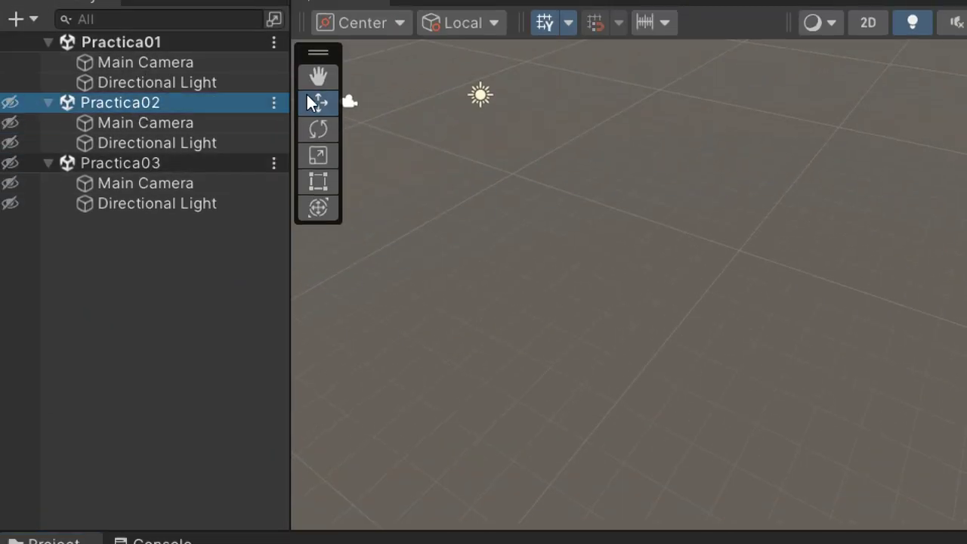
{"action": "left_click", "coordinate": [10, 121]}
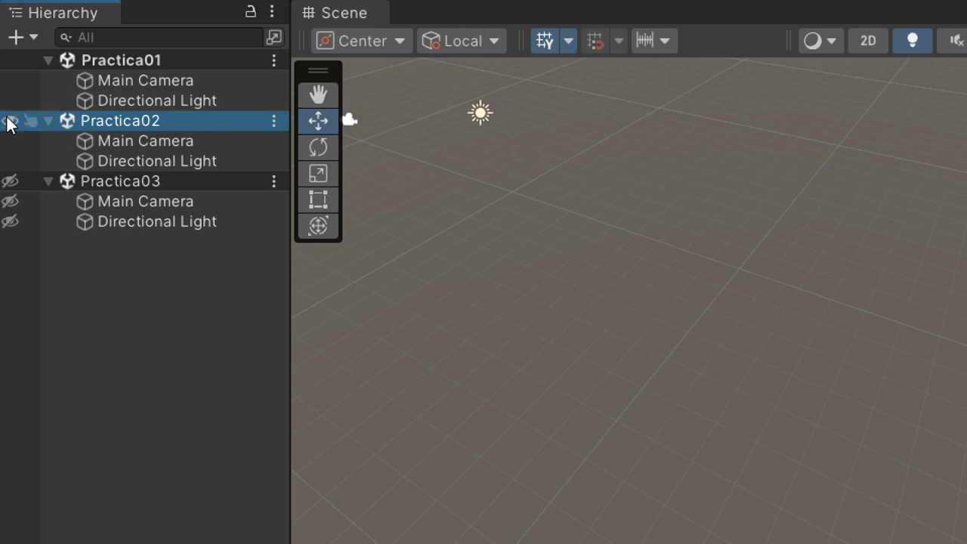
{"action": "left_click", "coordinate": [10, 181]}
Remove the Practica02 and Practica03 scenes from the hierarchy, keeping only Practica01 open
{"action": "left_click", "coordinate": [274, 121]}
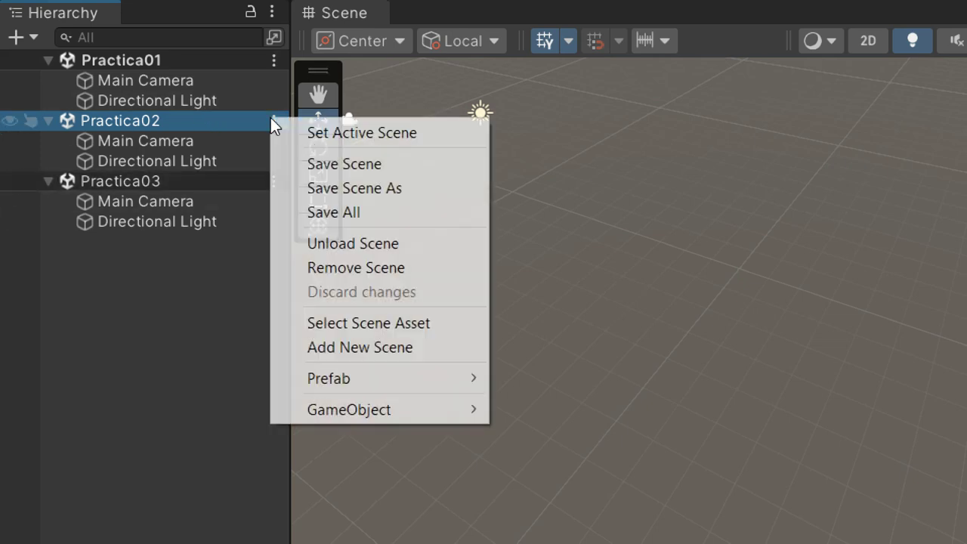
{"action": "left_click", "coordinate": [415, 267]}
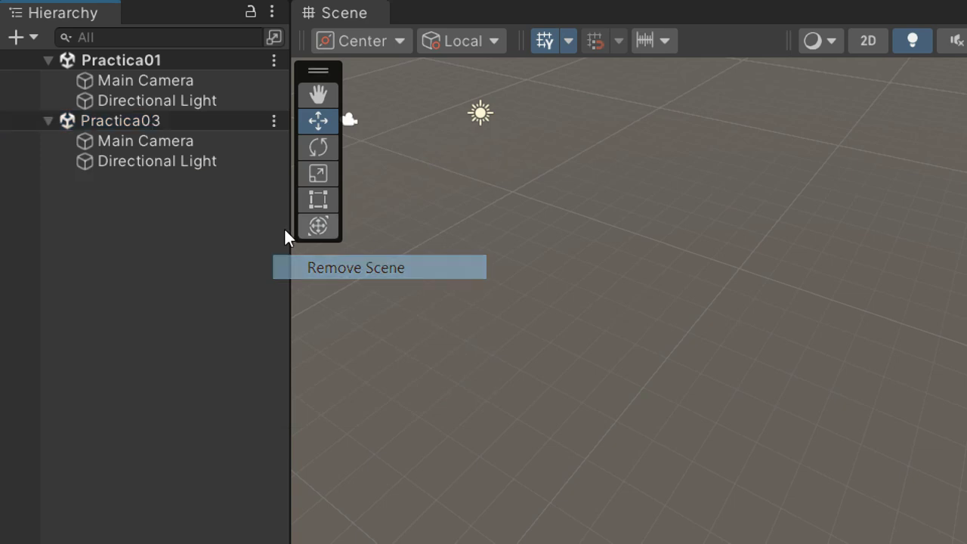
{"action": "left_click", "coordinate": [274, 121]}
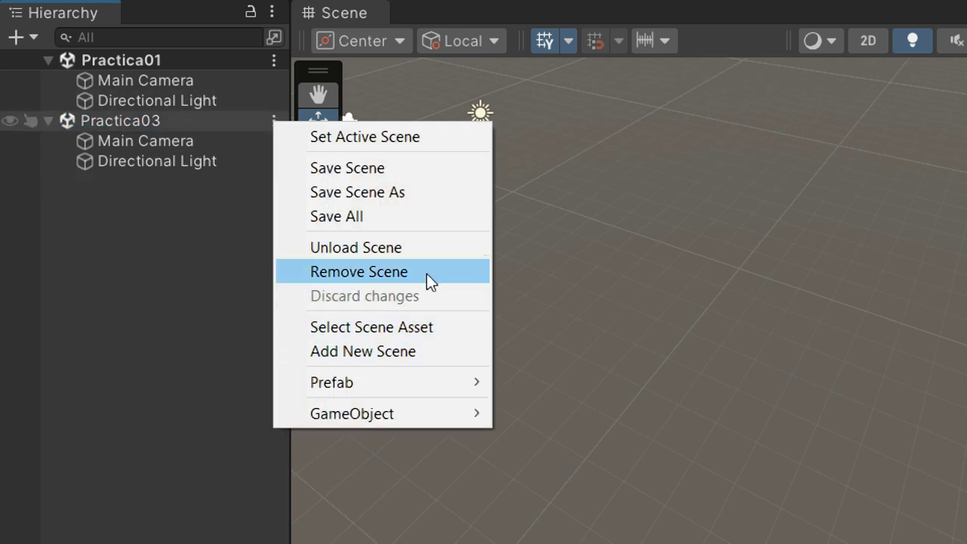
{"action": "left_click", "coordinate": [426, 273]}
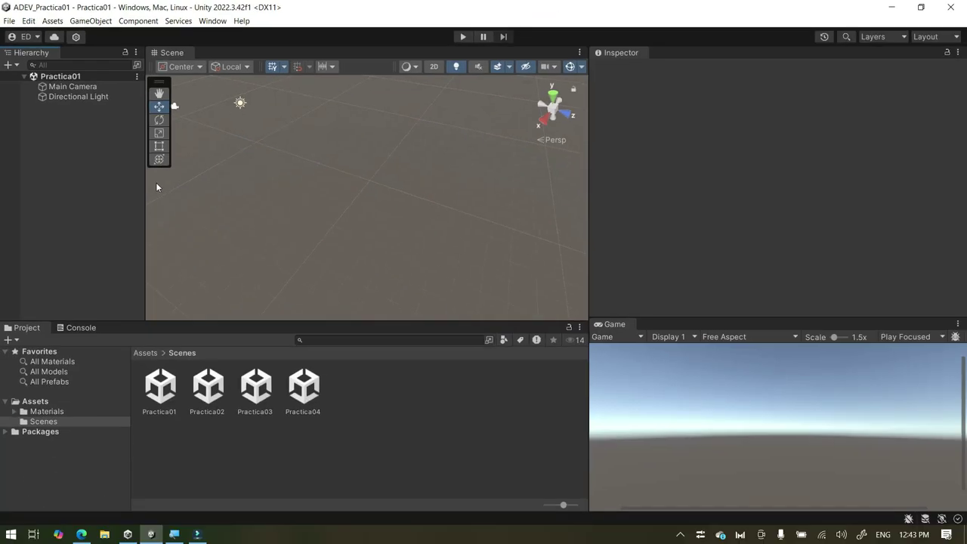
Switch to the practice manual PDF in Edge and read the project configuration instructions in section 1.3 Procedimiento
{"action": "key", "text": "alt+Tab"}
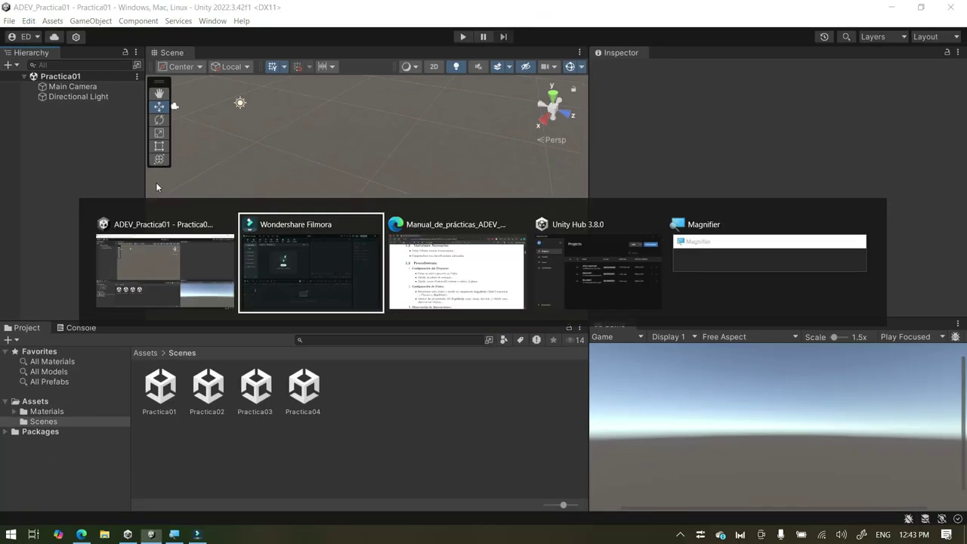
{"action": "key", "text": "alt+Tab"}
{"action": "key", "text": "Tab"}
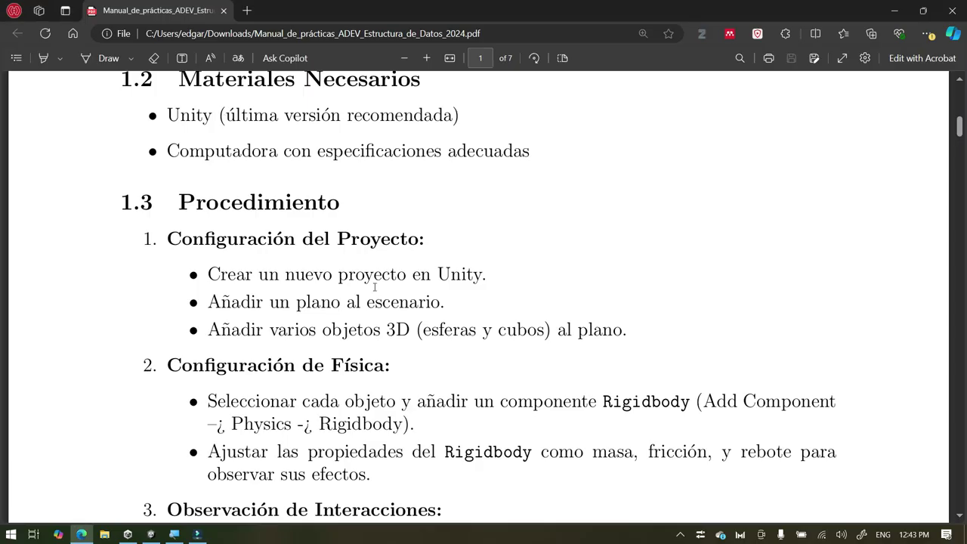
{"action": "left_click_drag", "start_coordinate": [211, 274], "coordinate": [484, 276]}
{"action": "left_click", "coordinate": [334, 293]}
{"action": "left_click_drag", "start_coordinate": [215, 302], "coordinate": [491, 312]}
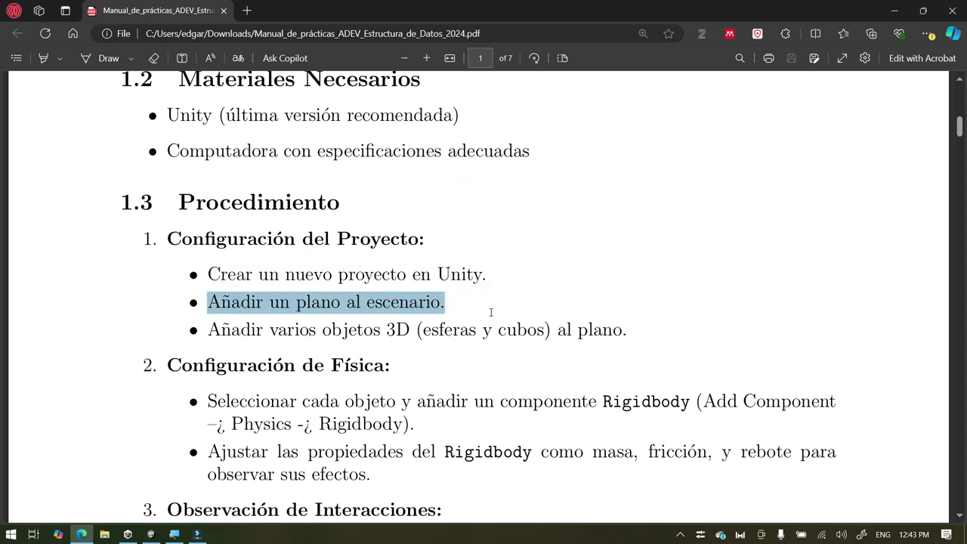
{"action": "key", "text": "alt+Tab"}
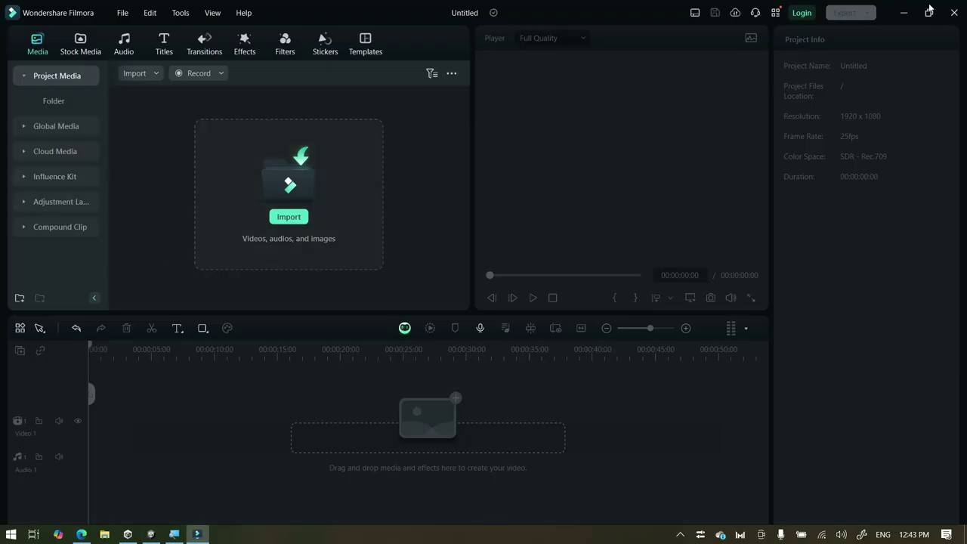
{"action": "left_click", "coordinate": [903, 12]}
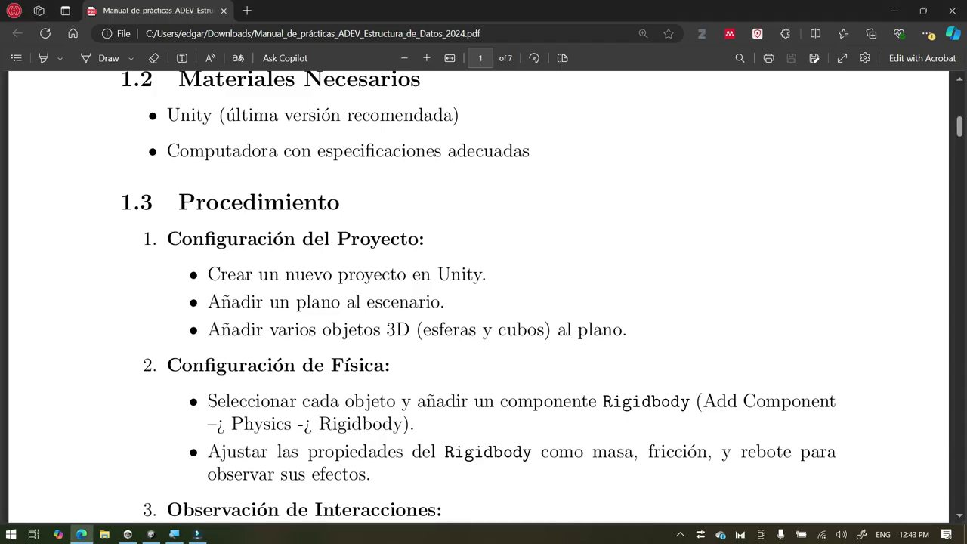
Switch back to Unity and add a 3D plane to the Practica01 scene, keeping the default name Plane
{"action": "left_click", "coordinate": [151, 534]}
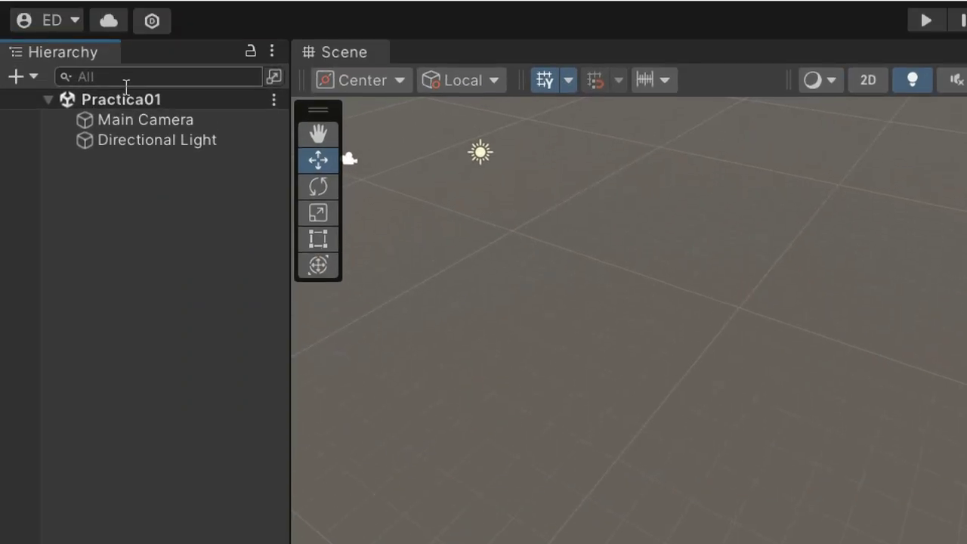
{"action": "left_click", "coordinate": [155, 106]}
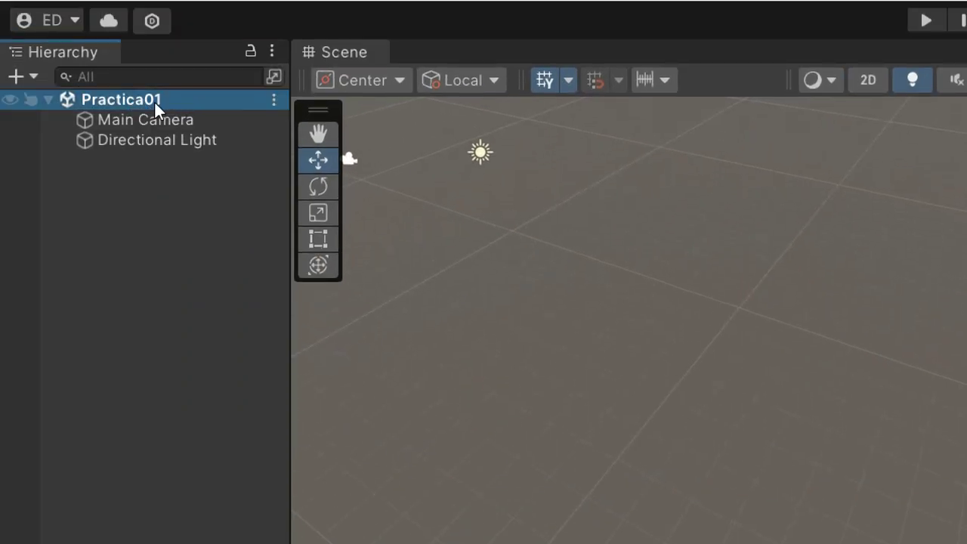
{"action": "right_click", "coordinate": [133, 200]}
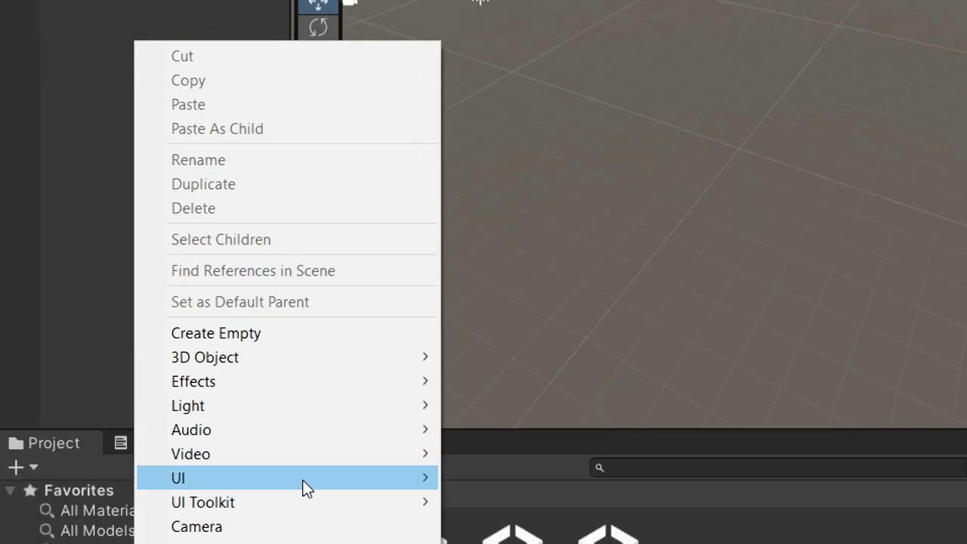
{"action": "mouse_move", "coordinate": [324, 520]}
{"action": "mouse_move", "coordinate": [352, 287]}
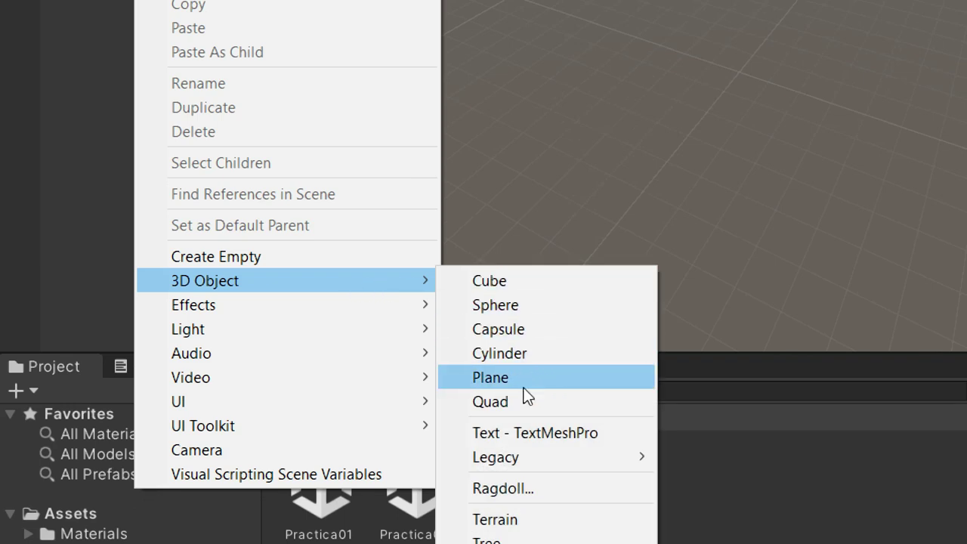
{"action": "left_click", "coordinate": [548, 376]}
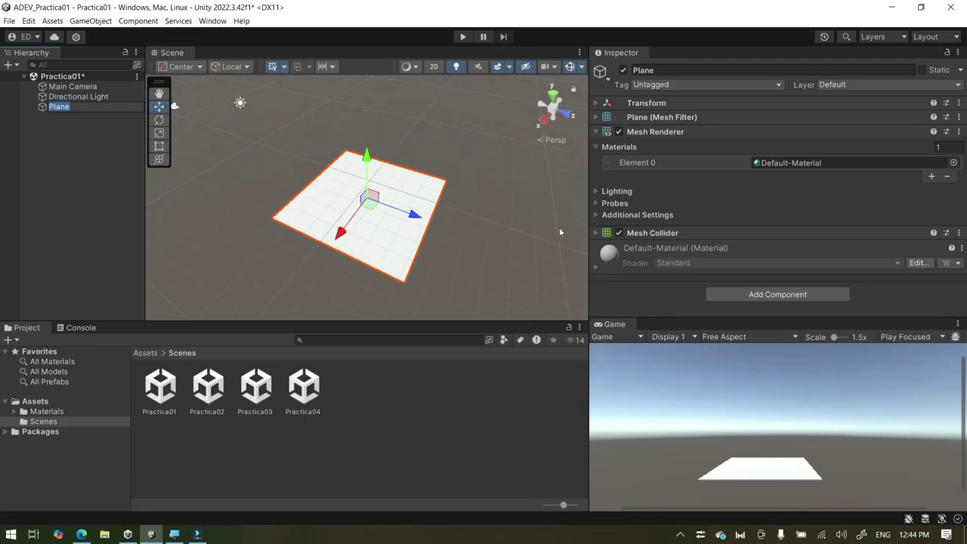
{"action": "left_click", "coordinate": [467, 223]}
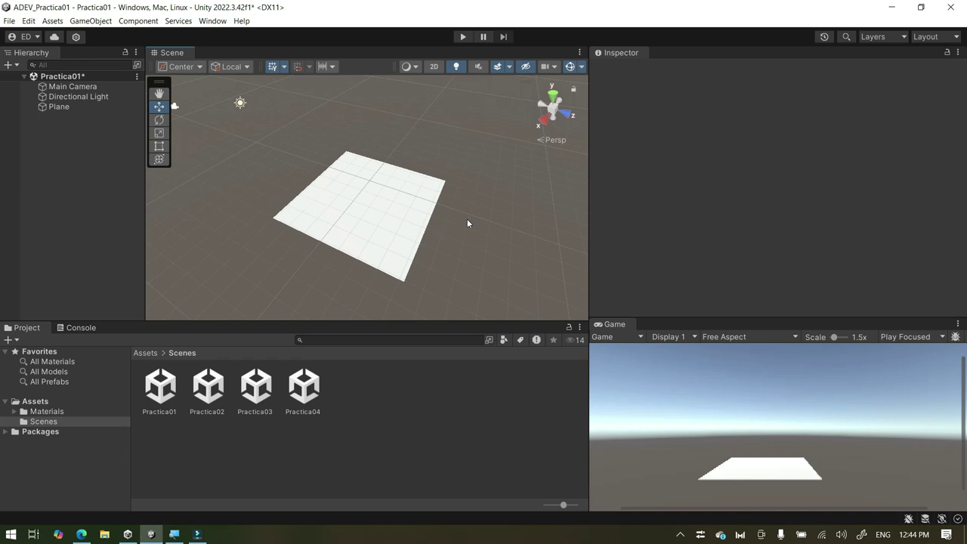
Scale the plane up along its X and Z axes so that it forms a large floor
{"action": "left_click", "coordinate": [420, 193]}
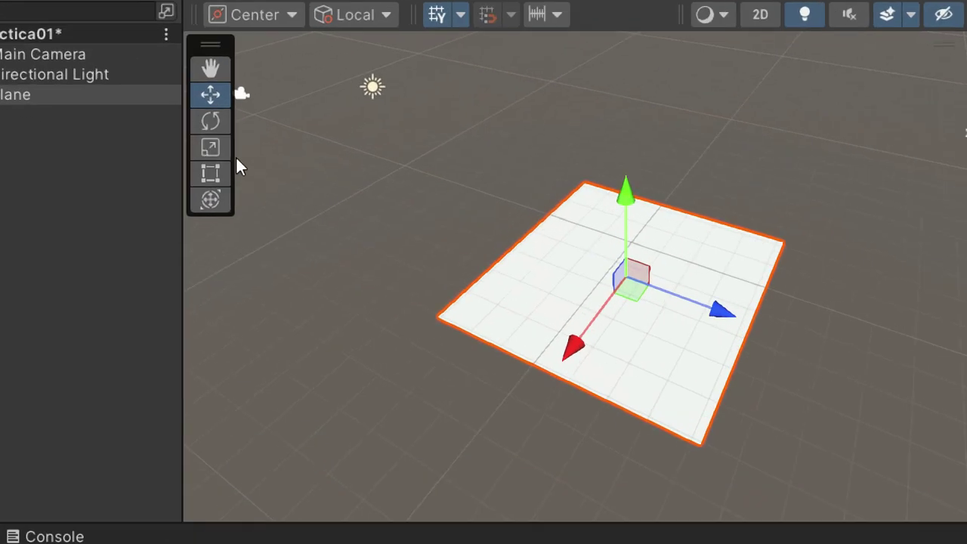
{"action": "left_click", "coordinate": [213, 148]}
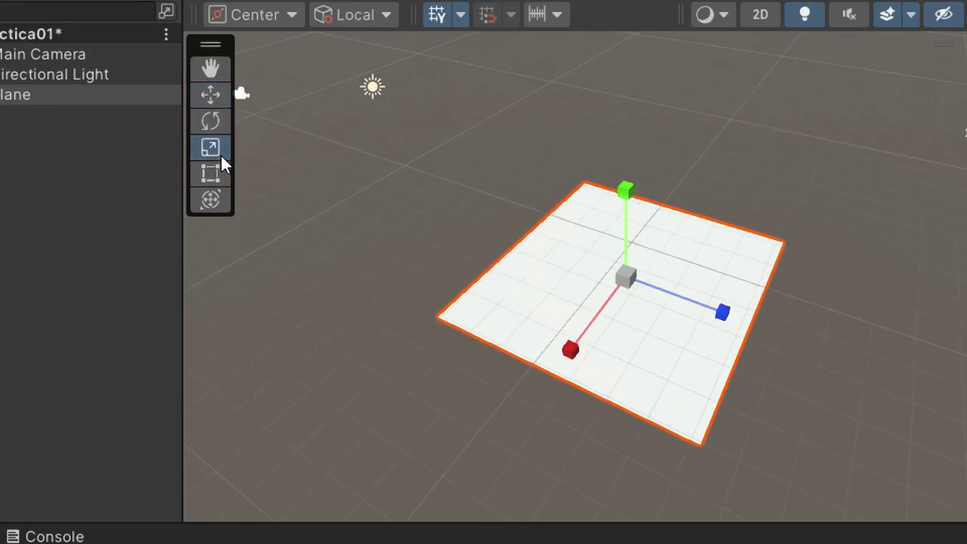
{"action": "left_click_drag", "start_coordinate": [722, 311], "coordinate": [881, 368]}
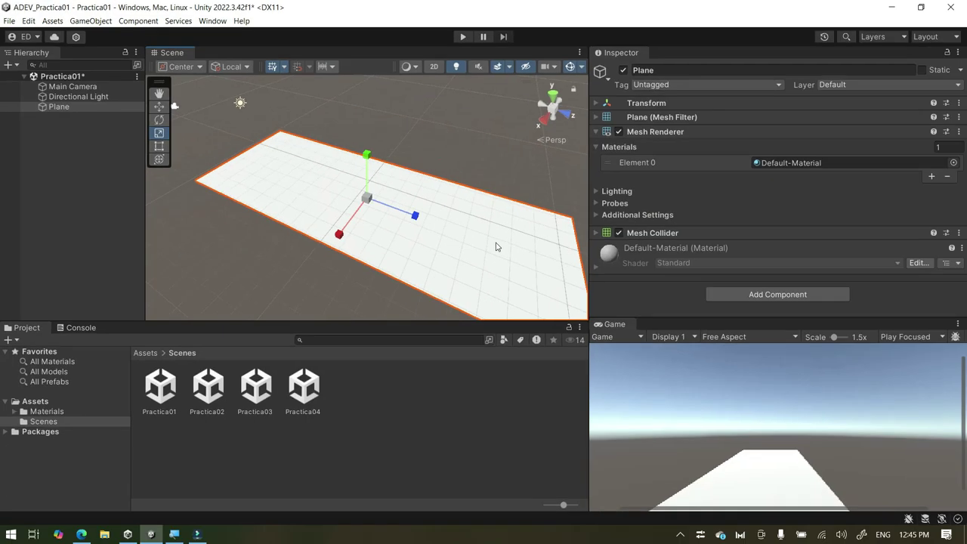
{"action": "left_click_drag", "start_coordinate": [339, 234], "coordinate": [297, 278]}
{"action": "left_click_drag", "start_coordinate": [414, 215], "coordinate": [456, 230]}
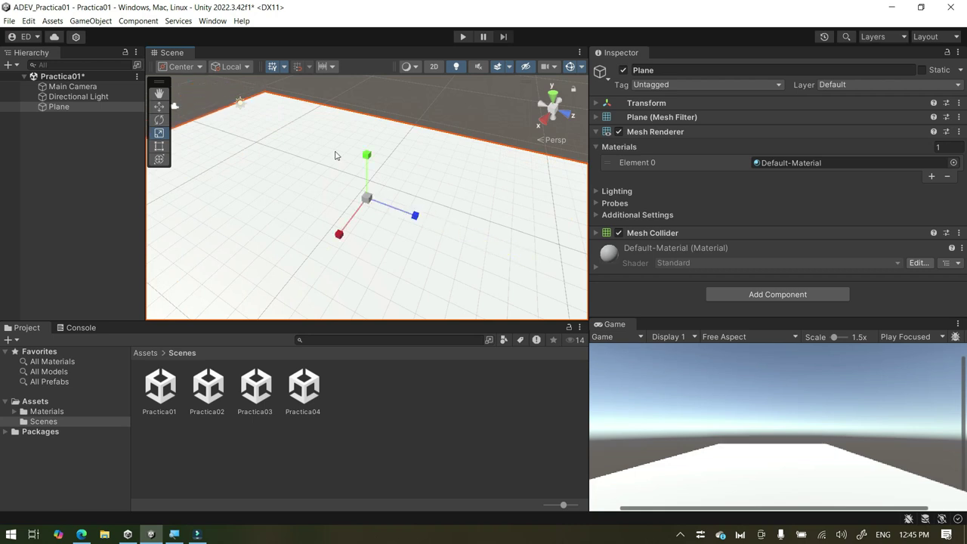
{"action": "left_click_drag", "start_coordinate": [336, 235], "coordinate": [278, 304]}
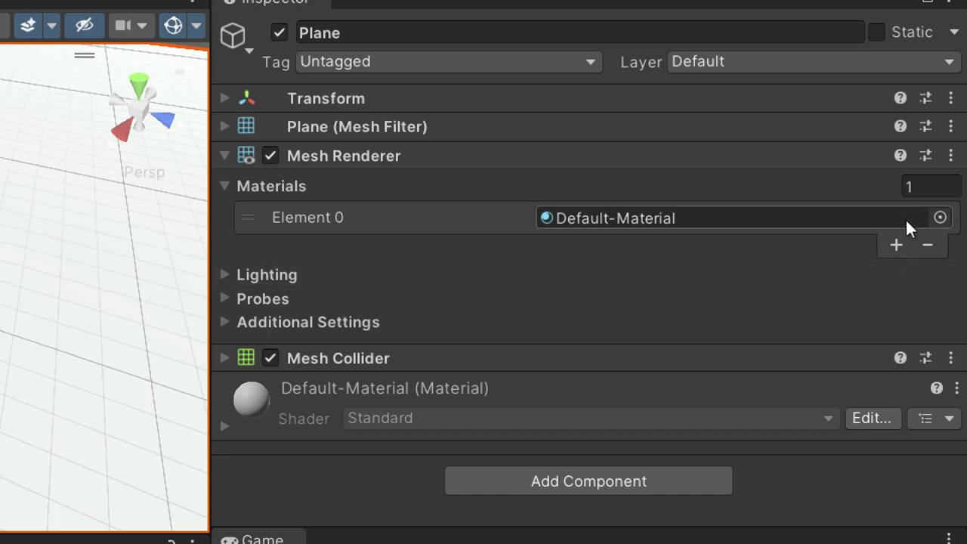
Browse the materials available for the plane's Mesh Renderer and expand its Probes settings
{"action": "left_click", "coordinate": [939, 219]}
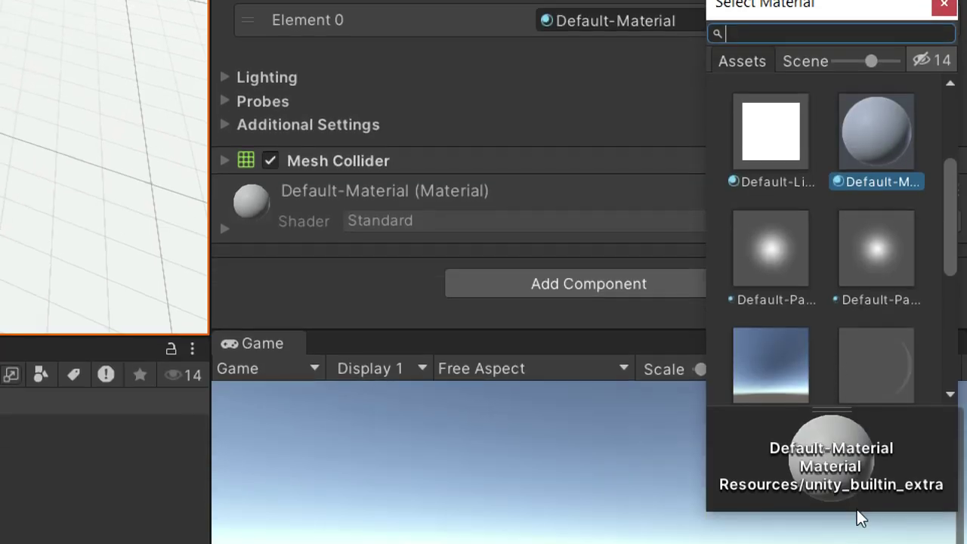
{"action": "scroll", "coordinate": [857, 498], "scroll_direction": "down", "scroll_amount": 6}
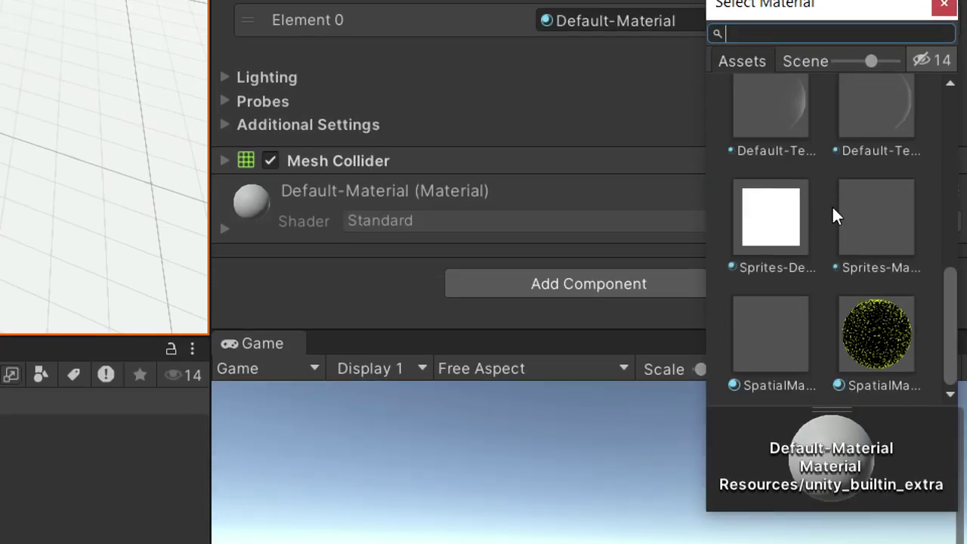
{"action": "scroll", "coordinate": [874, 158], "scroll_direction": "up", "scroll_amount": 6}
{"action": "left_click", "coordinate": [565, 102]}
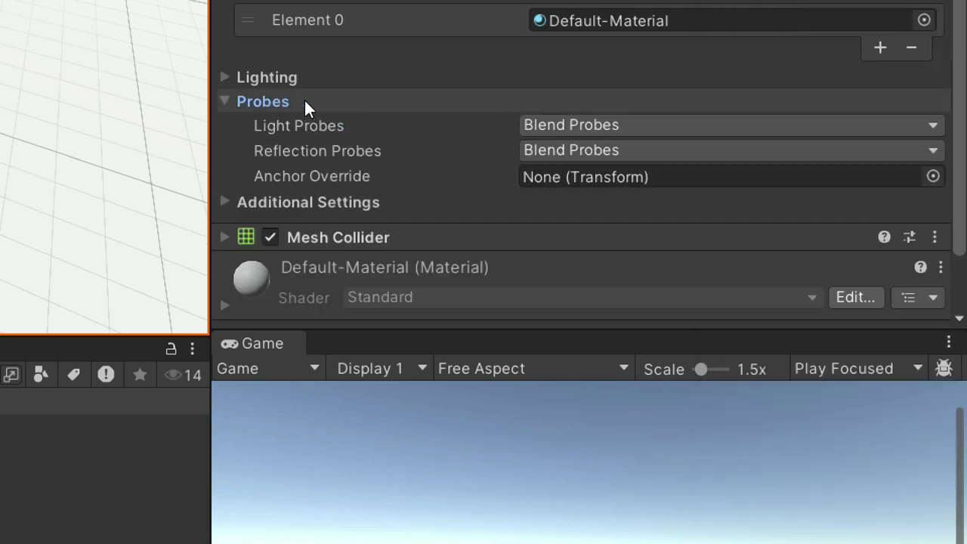
{"action": "left_click", "coordinate": [470, 32]}
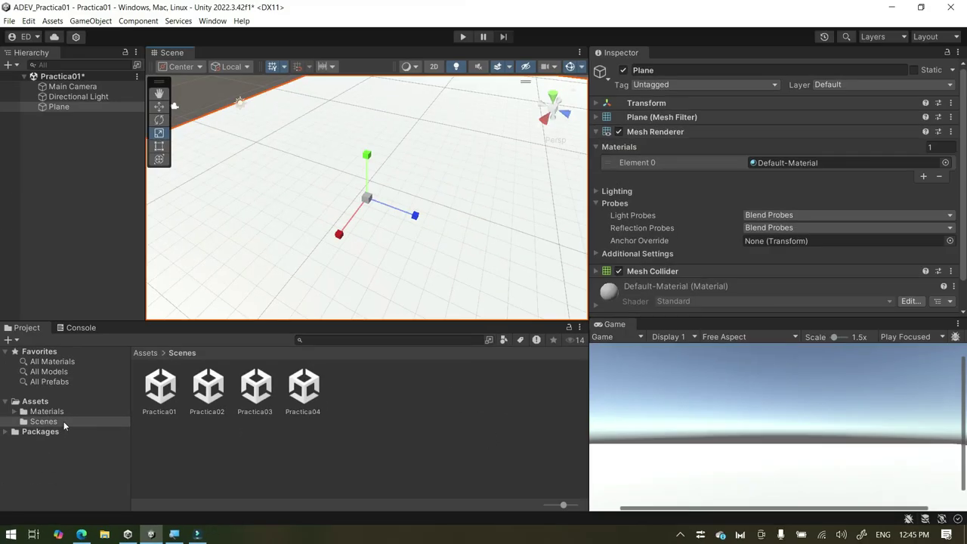
Switch to Edge and open a new browser tab beside the practice manual
{"action": "left_click", "coordinate": [82, 534]}
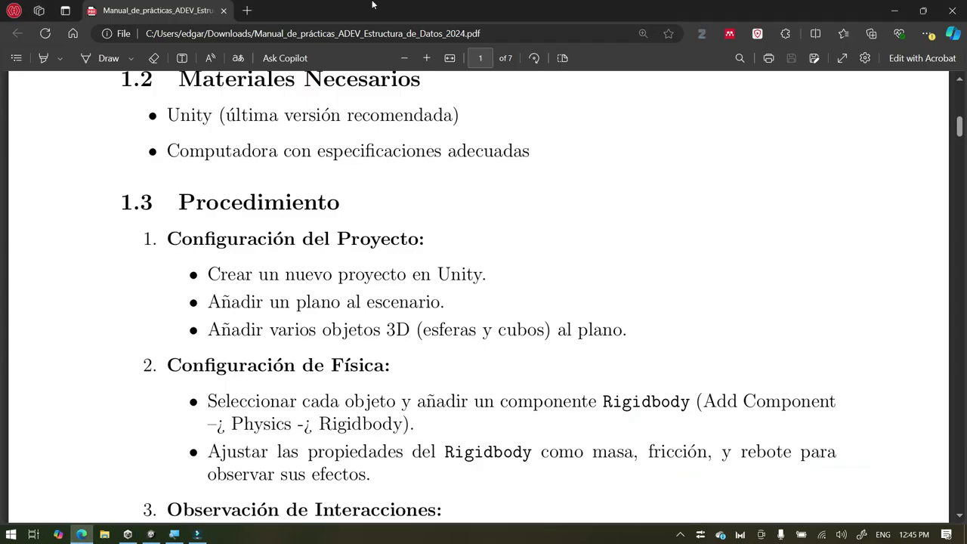
{"action": "left_click", "coordinate": [248, 10]}
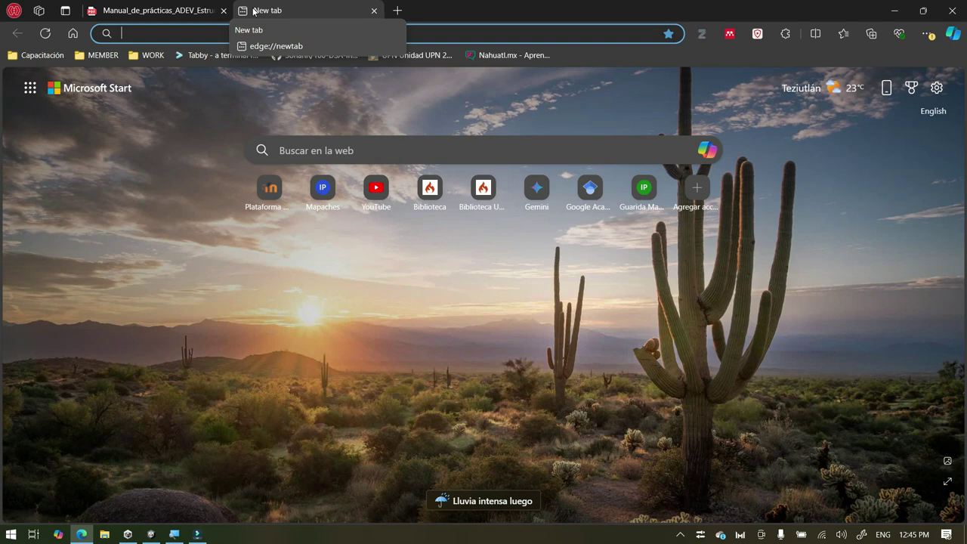
{"action": "left_click", "coordinate": [150, 534]}
{"action": "left_click", "coordinate": [116, 159]}
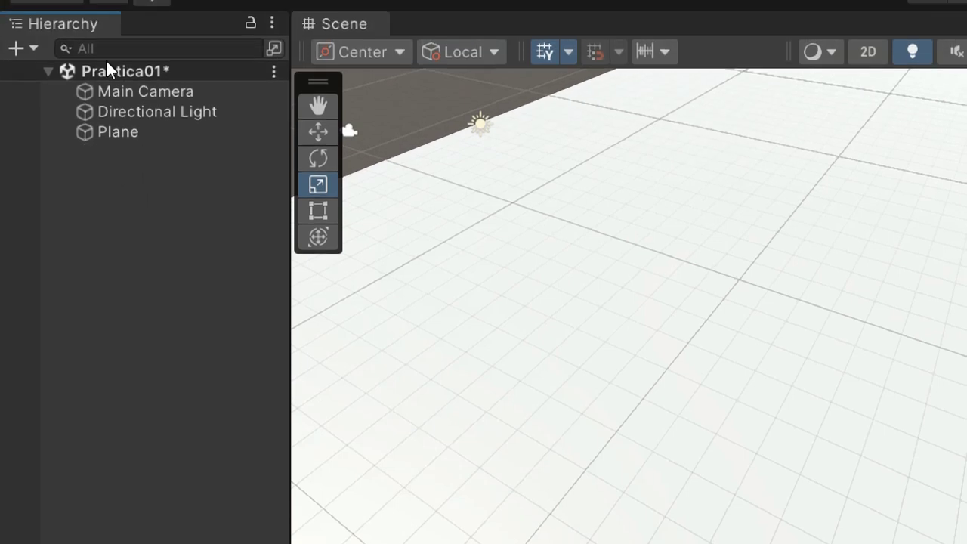
{"action": "left_click", "coordinate": [55, 75]}
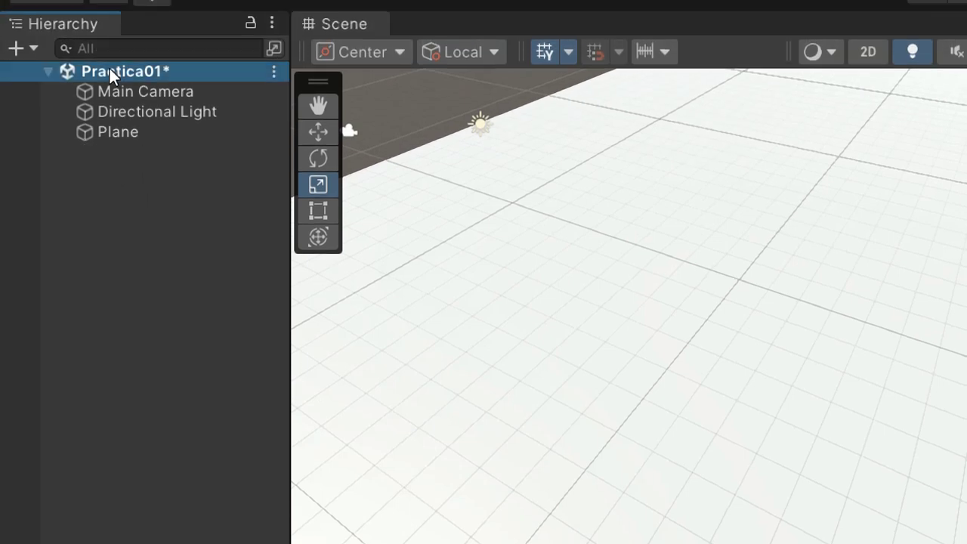
{"action": "right_click", "coordinate": [119, 229]}
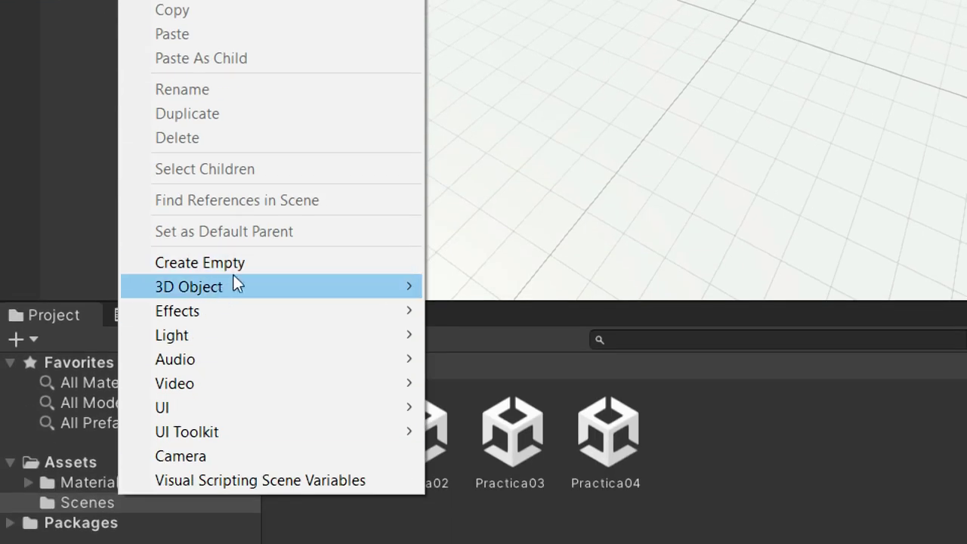
{"action": "mouse_move", "coordinate": [237, 288]}
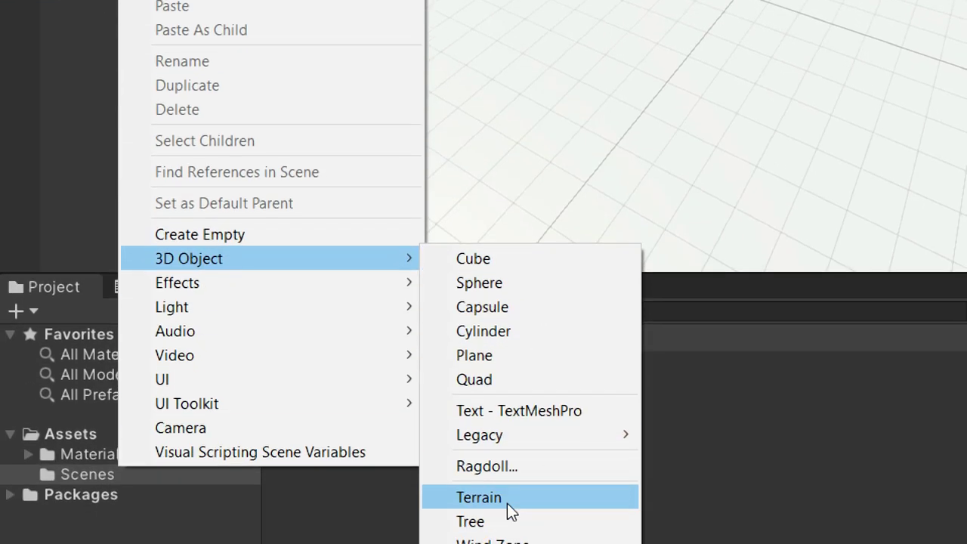
{"action": "left_click", "coordinate": [496, 370]}
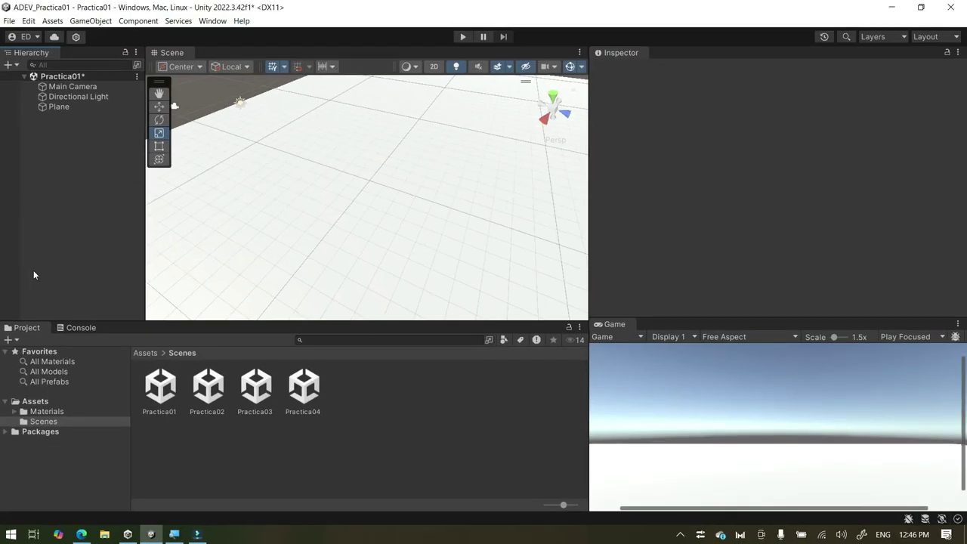
Switch to the new tab in Edge and search the web for "textura metálica"
{"action": "key", "text": "alt+Tab"}
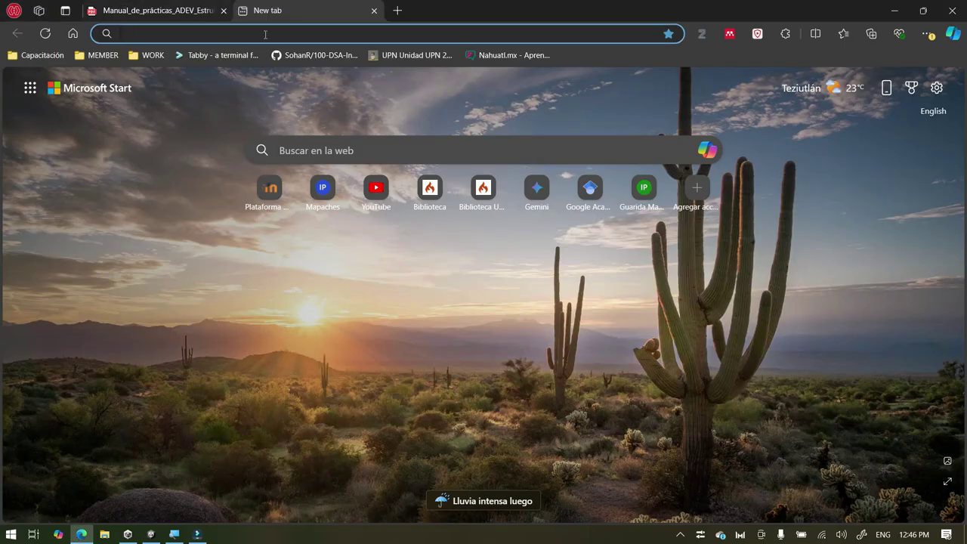
{"action": "left_click", "coordinate": [265, 34]}
{"action": "type", "text": "testura"}
{"action": "key", "text": "BackSpace"}
{"action": "key", "text": "BackSpace"}
{"action": "key", "text": "BackSpace"}
{"action": "key", "text": "BackSpace"}
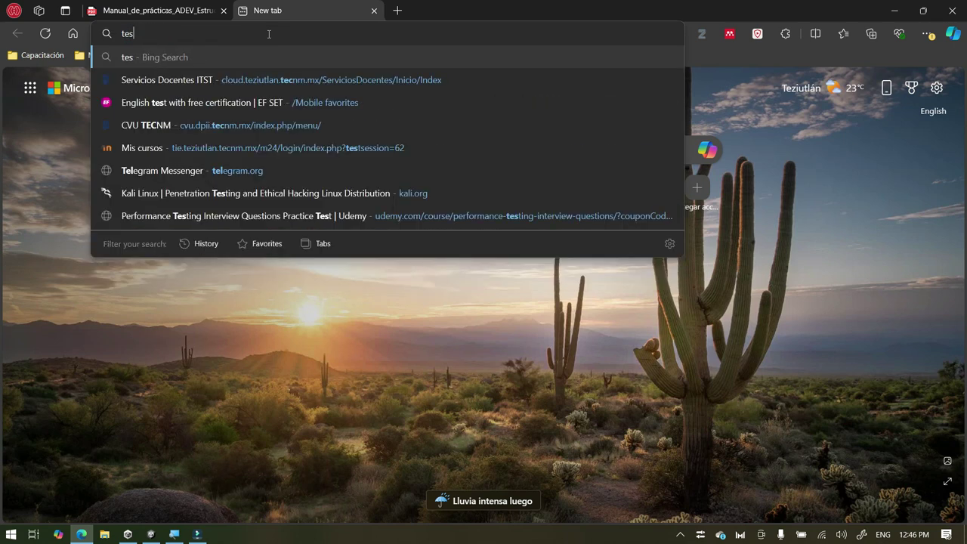
{"action": "key", "text": "BackSpace"}
{"action": "type", "text": "xtura metálica&cvid=25a37f8348ed475dbeadb9c2ece893b5&gs_lcrp=EgZjaHJvbWUyB"}
{"action": "key", "text": "Return"}
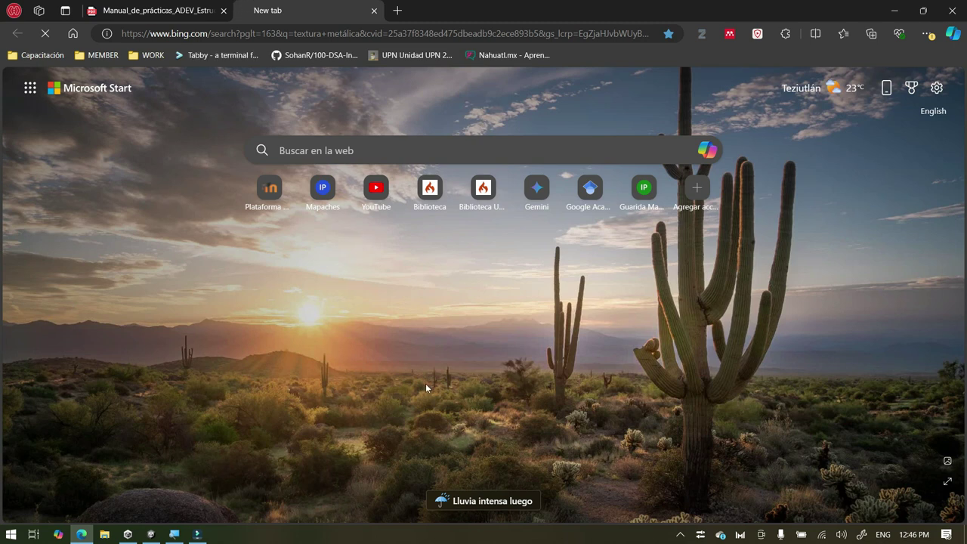
Switch to PowerPoint, create a blank presentation, and delete the title and subtitle placeholders from its slide
{"action": "key", "text": "super"}
{"action": "type", "text": "power"}
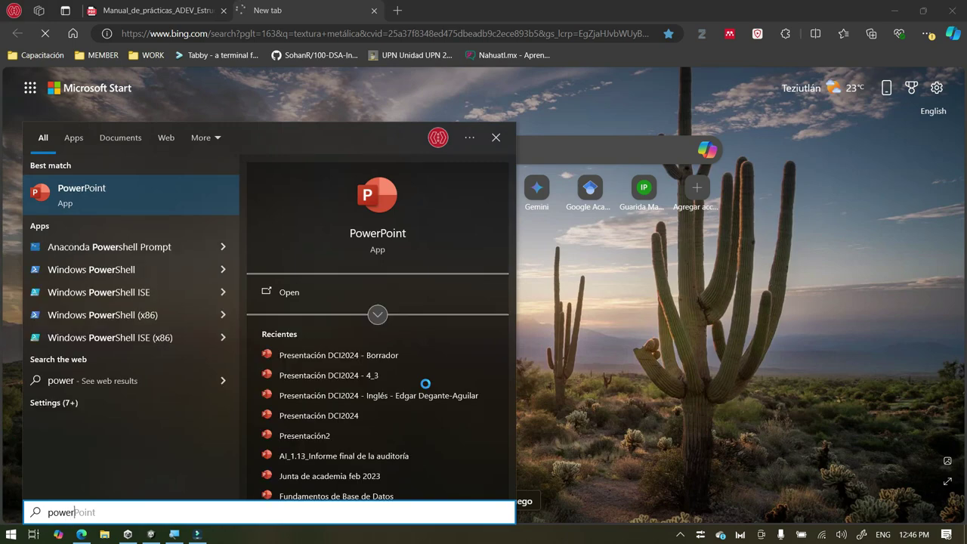
{"action": "key", "text": "Return"}
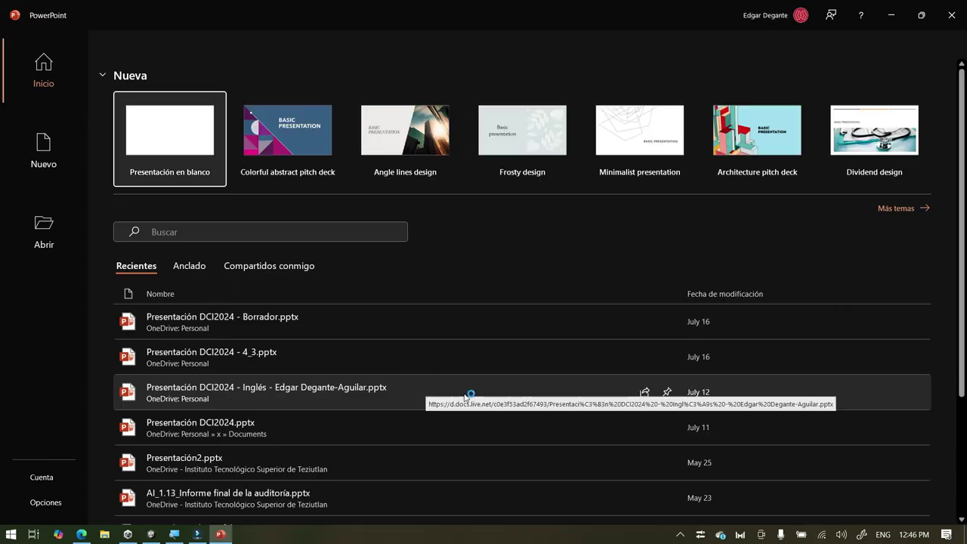
{"action": "left_click", "coordinate": [170, 136]}
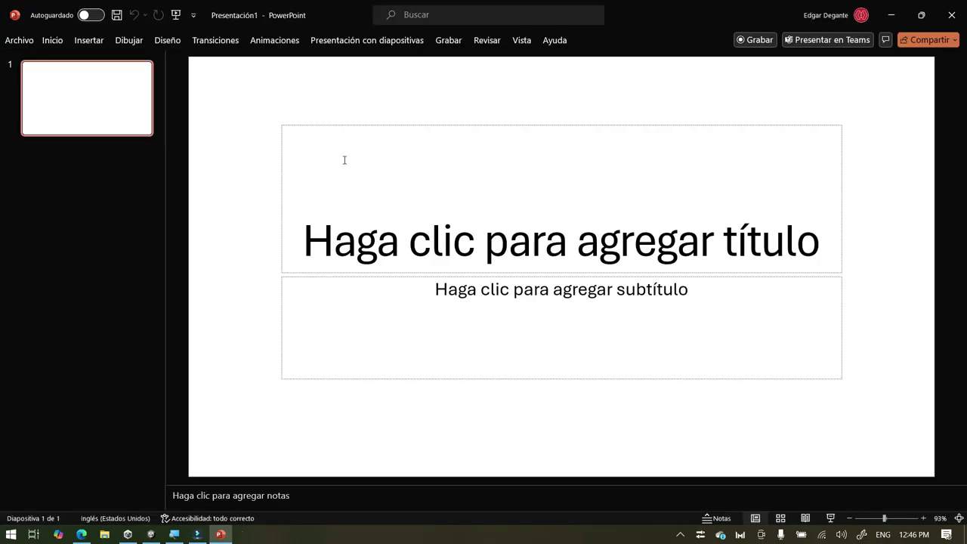
{"action": "left_click_drag", "start_coordinate": [253, 82], "coordinate": [899, 409]}
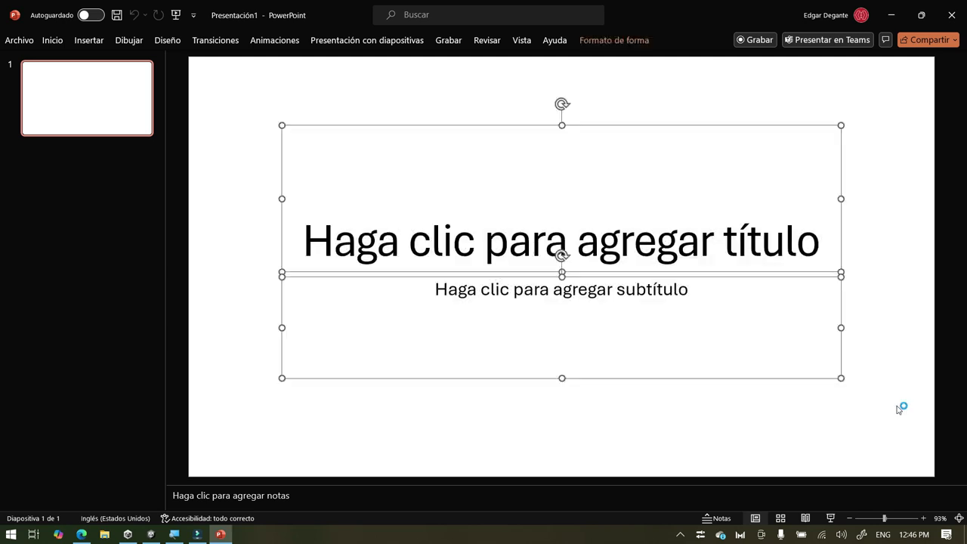
{"action": "key", "text": "Delete"}
Draw a square shape about 4.19" wide and high on the empty slide
{"action": "left_click", "coordinate": [88, 40]}
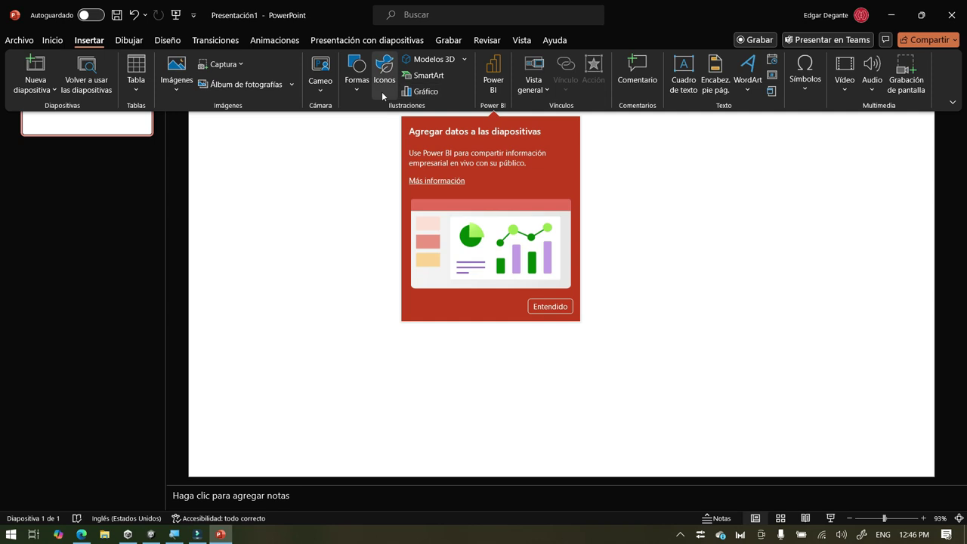
{"action": "left_click", "coordinate": [357, 76]}
{"action": "left_click", "coordinate": [383, 129]}
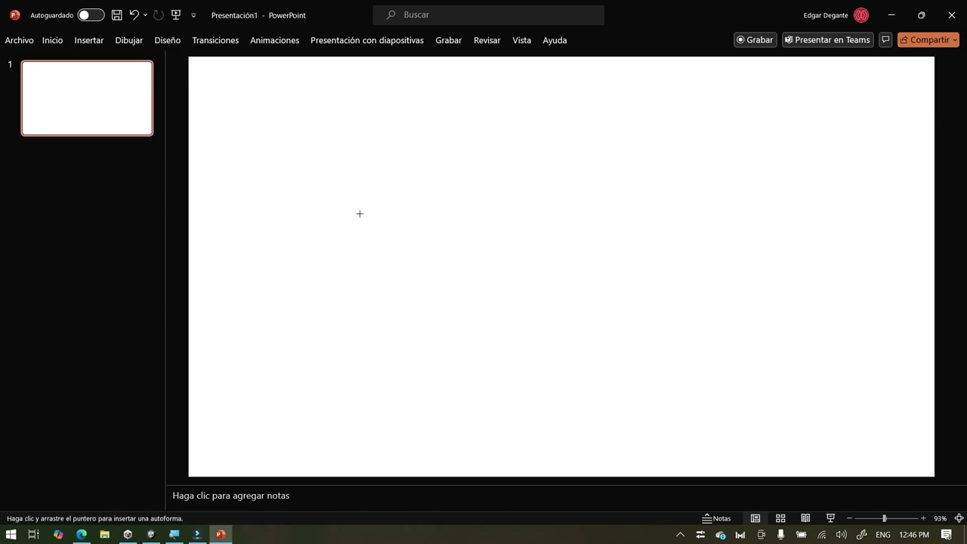
{"action": "left_click_drag", "start_coordinate": [327, 166], "coordinate": [561, 400]}
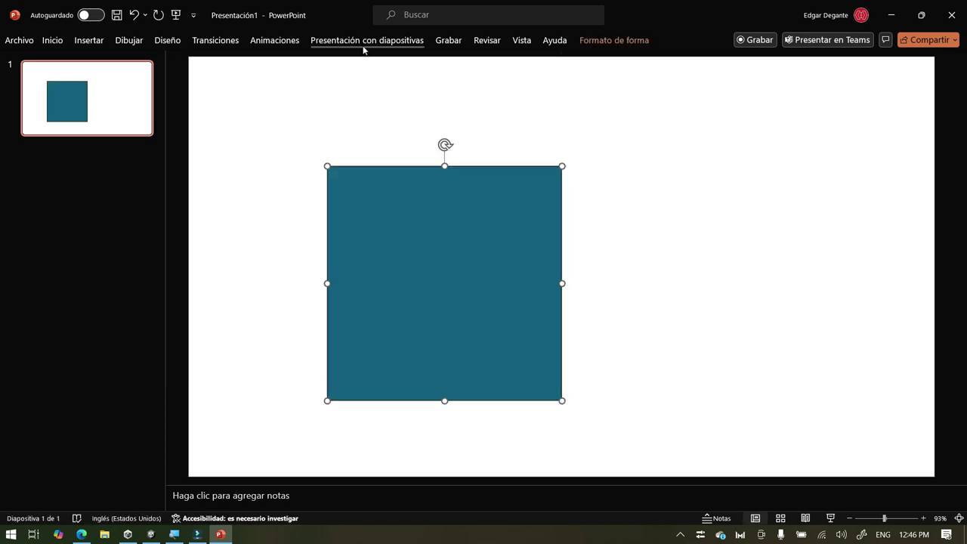
Fill the square with the light green theme colour and remove its outline
{"action": "left_click", "coordinate": [604, 39]}
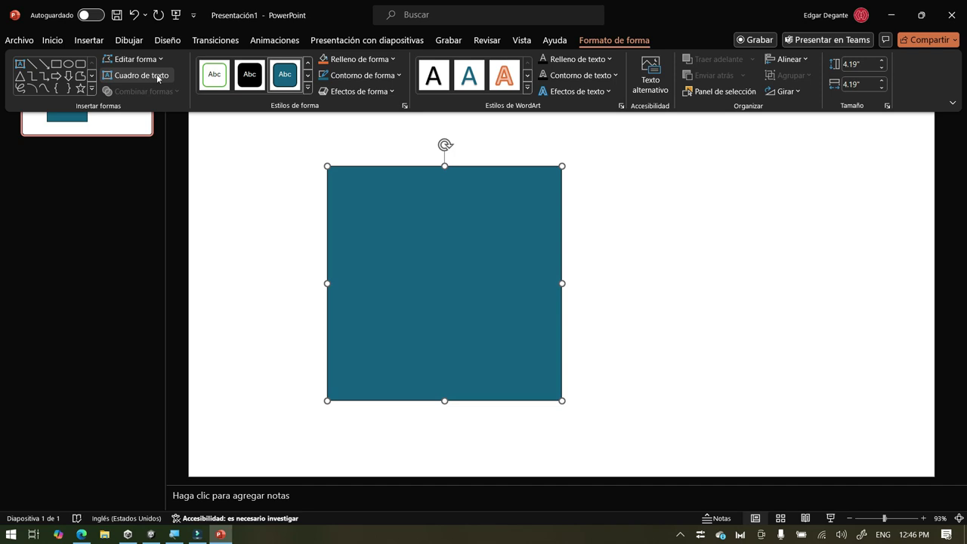
{"action": "left_click", "coordinate": [394, 63]}
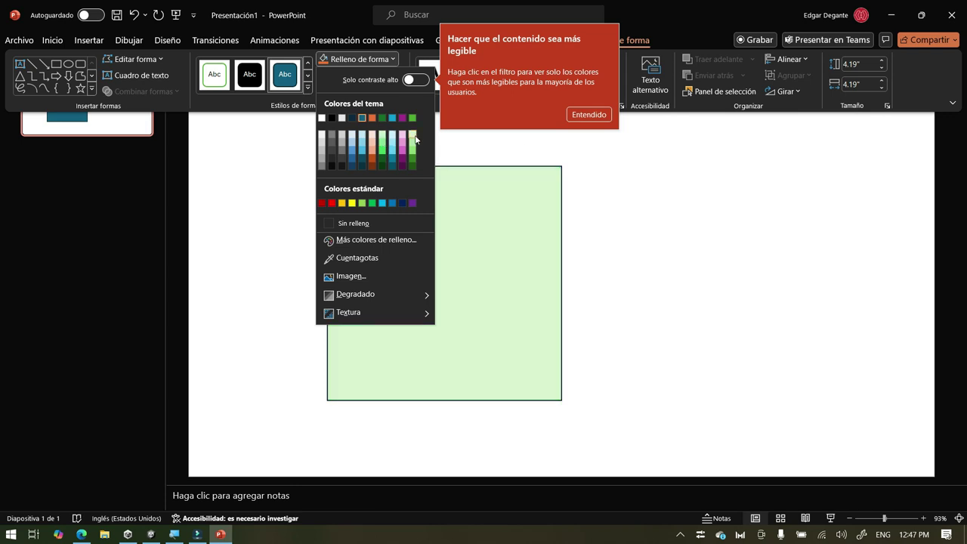
{"action": "left_click", "coordinate": [415, 139]}
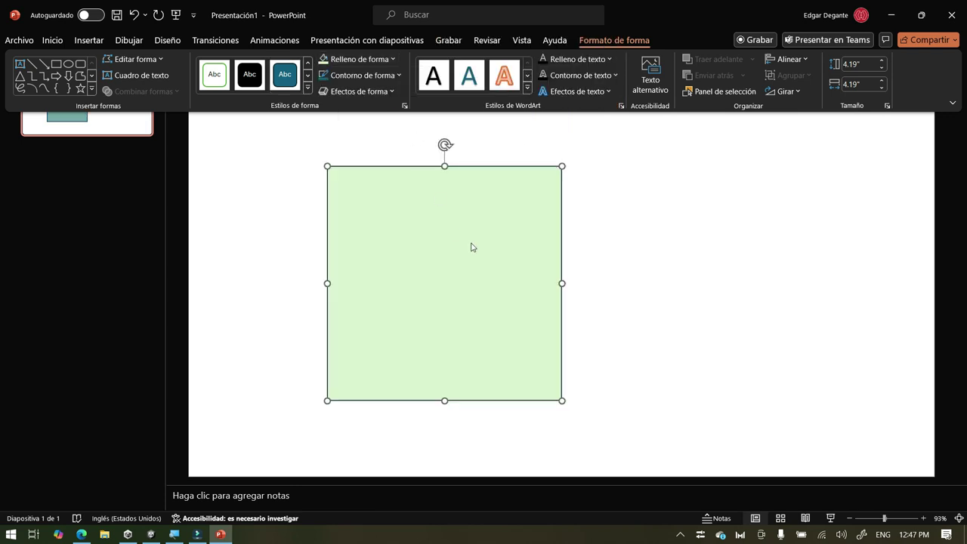
{"action": "left_click", "coordinate": [399, 78]}
{"action": "left_click", "coordinate": [358, 240]}
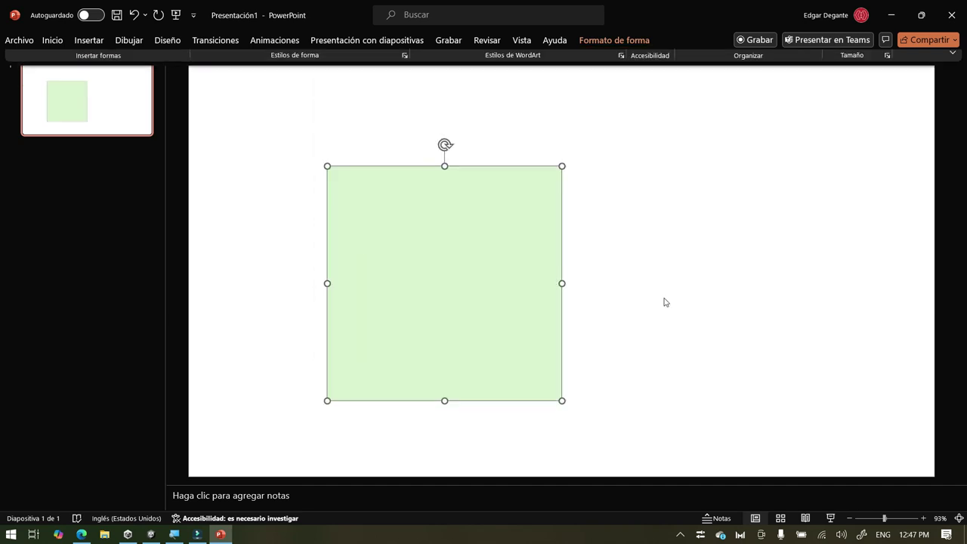
Save the green square as a PNG image named verde01.png in the Downloads folder
{"action": "right_click", "coordinate": [436, 258]}
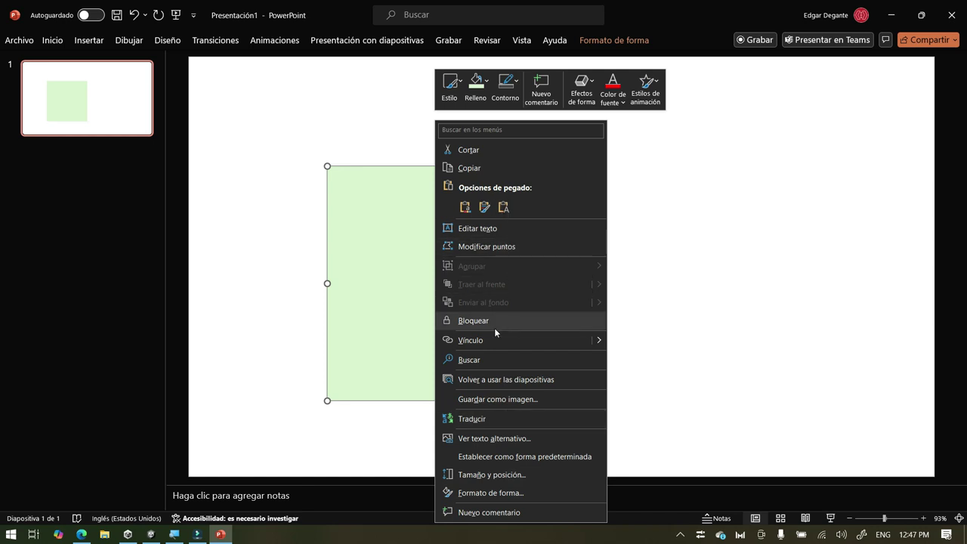
{"action": "left_click", "coordinate": [503, 402]}
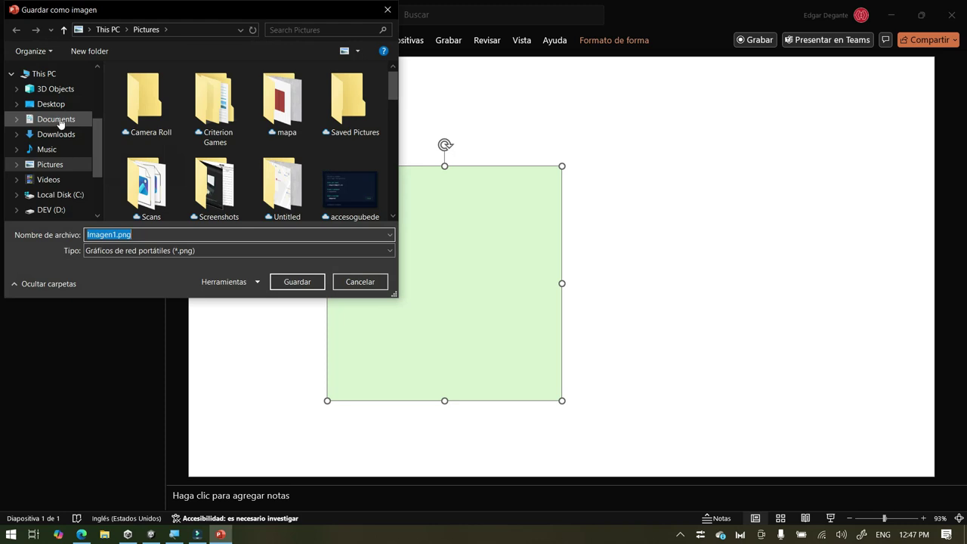
{"action": "left_click", "coordinate": [60, 135]}
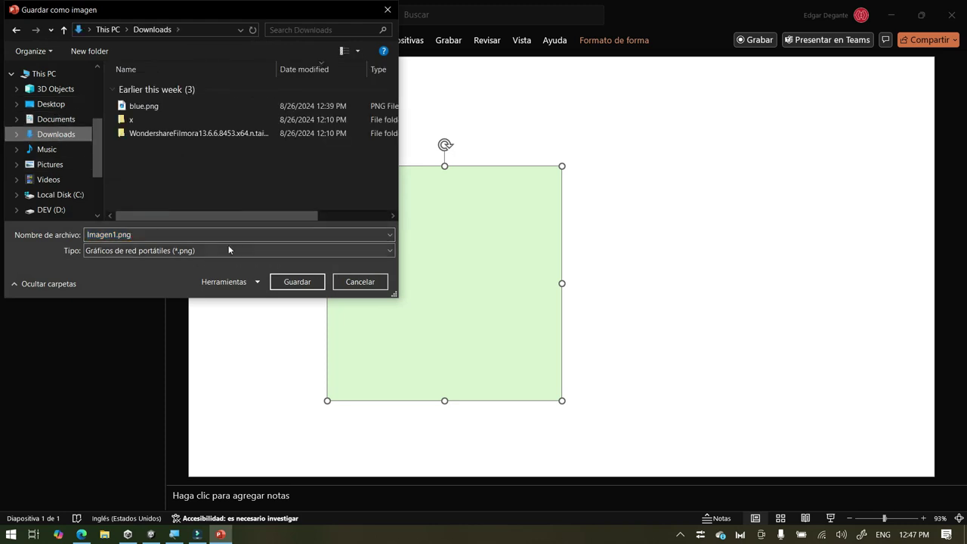
{"action": "left_click", "coordinate": [201, 237]}
{"action": "type", "text": "ver"}
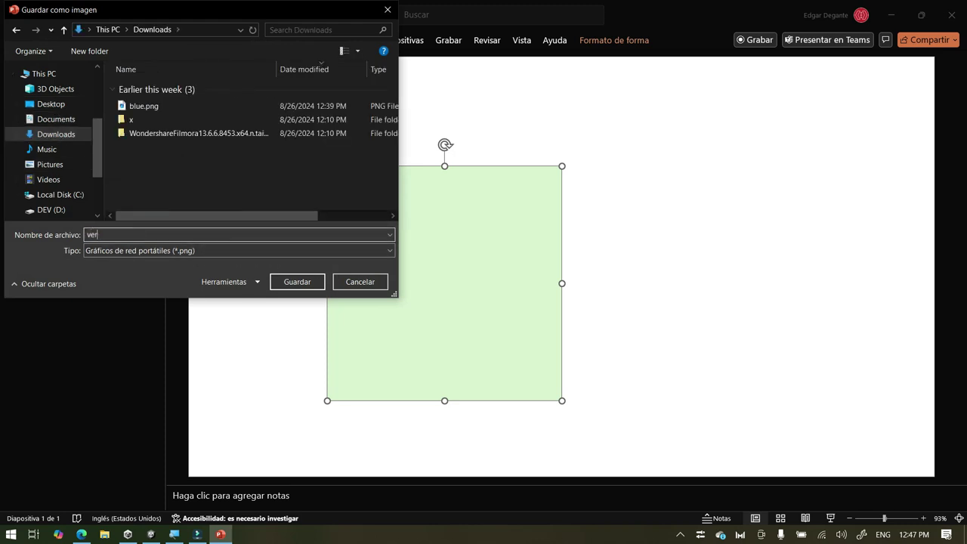
{"action": "type", "text": ".png"}
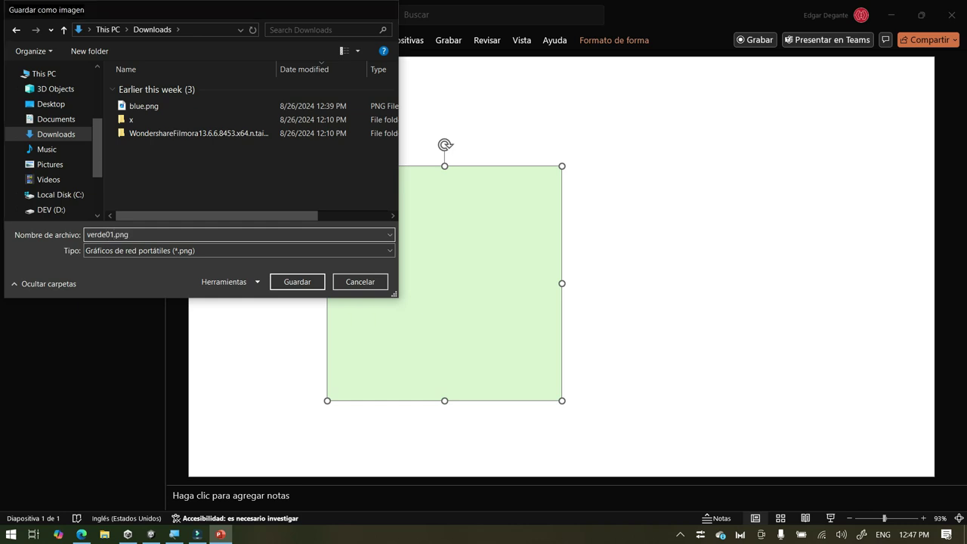
{"action": "key", "text": "Return"}
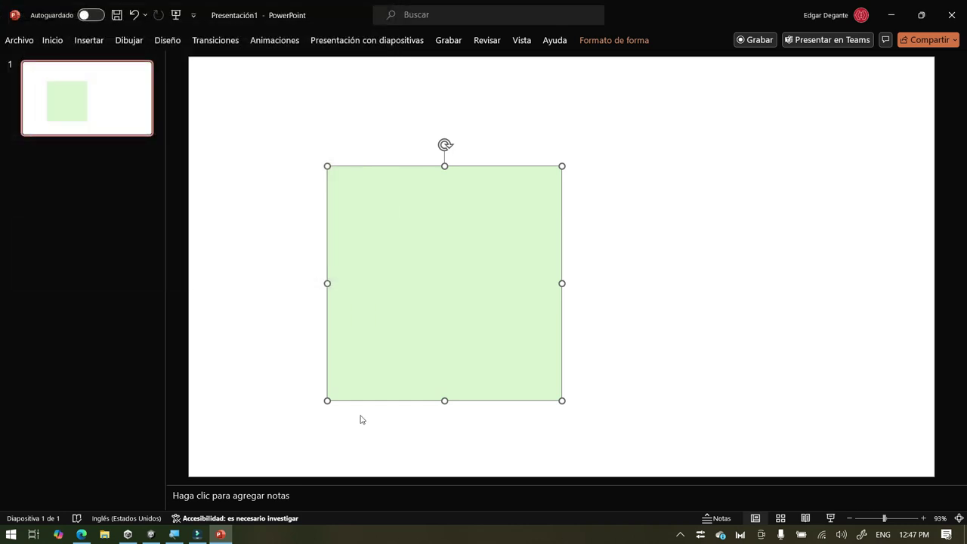
Check the metallic texture search in Edge, and return to Unity to open the Materials folder under Assets
{"action": "left_click", "coordinate": [151, 534]}
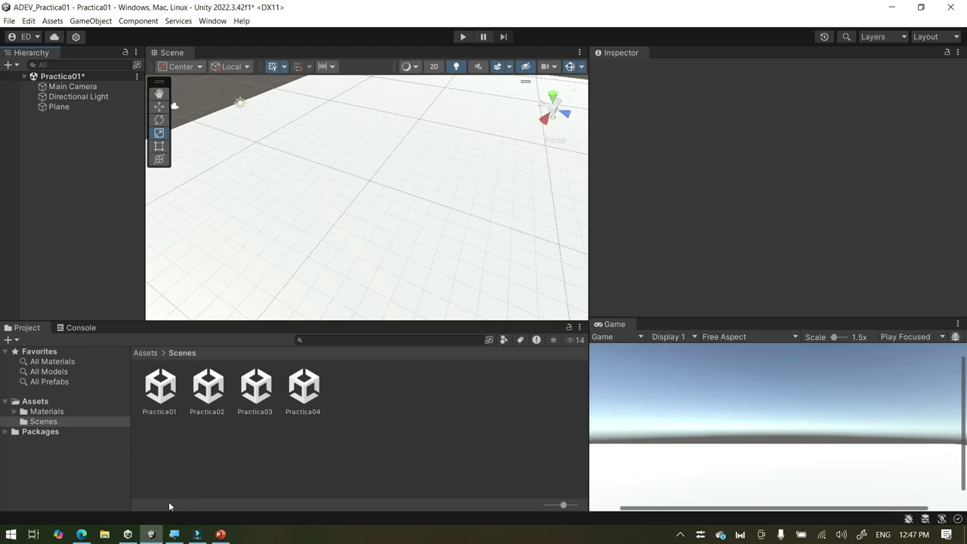
{"action": "left_click", "coordinate": [82, 534]}
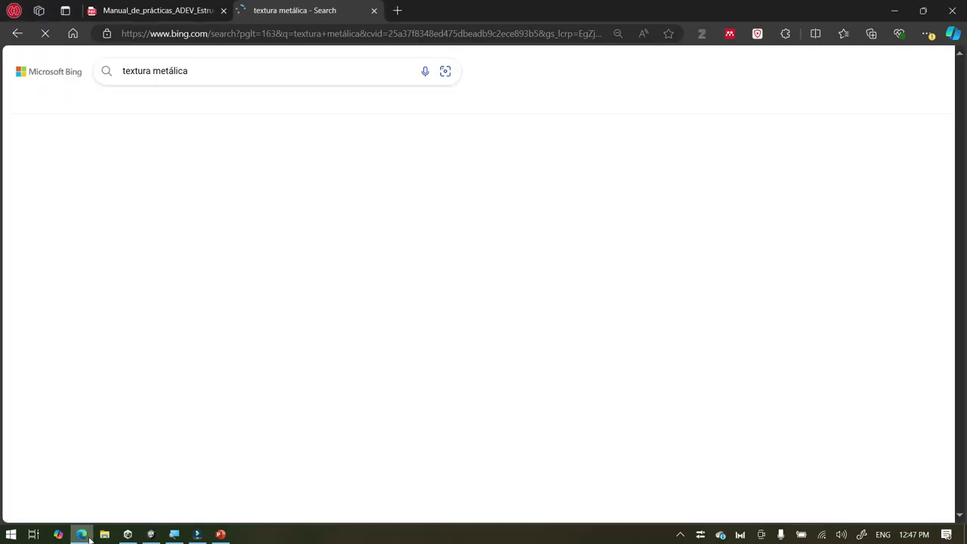
{"action": "left_click", "coordinate": [151, 534]}
{"action": "left_click", "coordinate": [355, 247]}
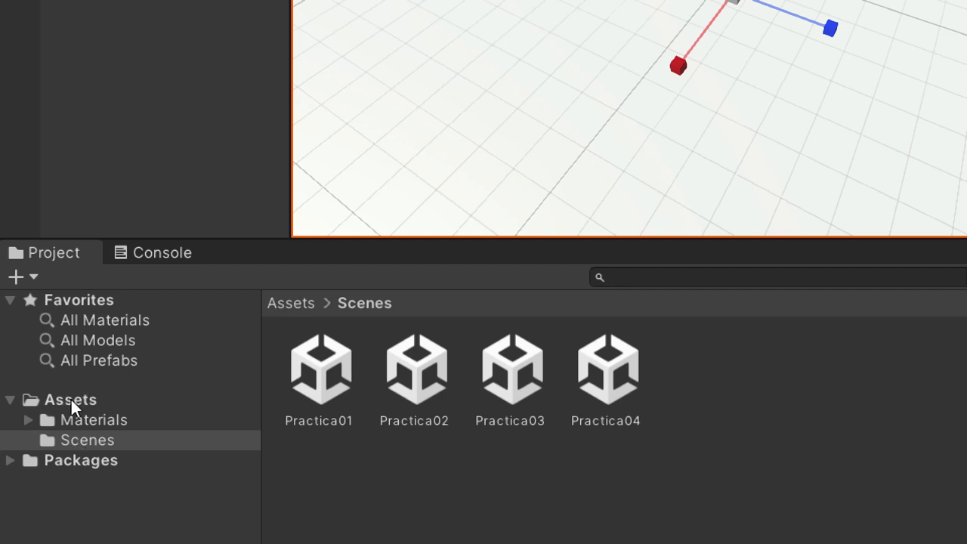
{"action": "left_click", "coordinate": [71, 400]}
{"action": "left_click", "coordinate": [437, 501]}
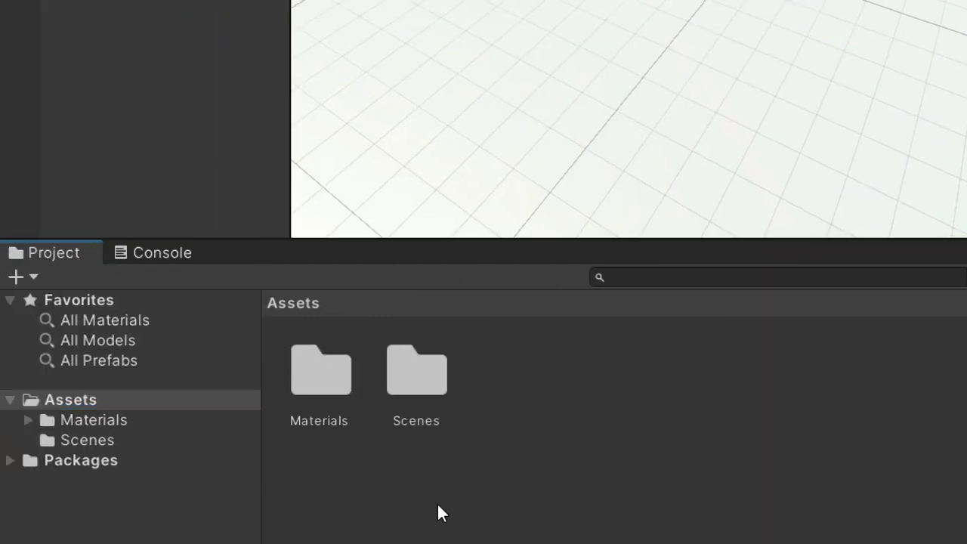
{"action": "double_click", "coordinate": [333, 379]}
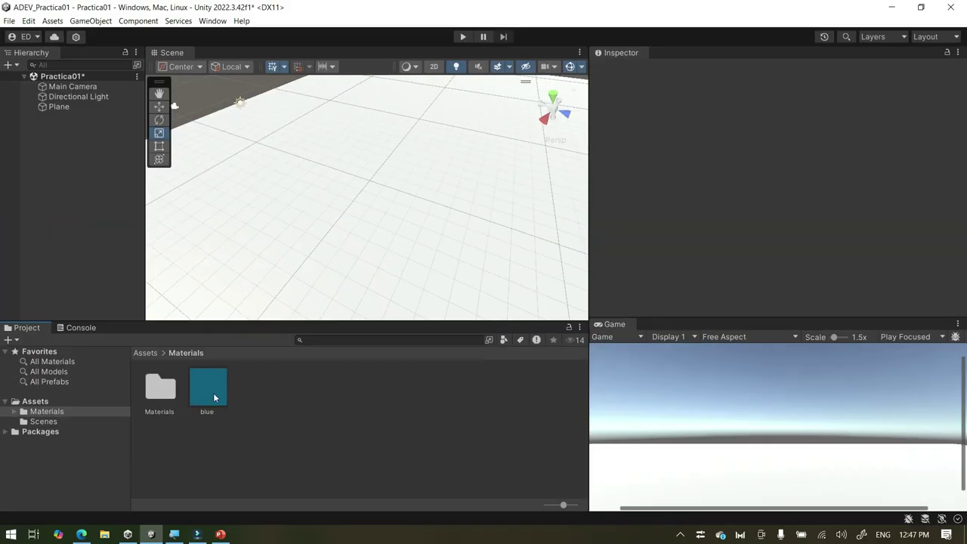
Import verde01.png from the Downloads folder in File Explorer into the Unity project's Materials folder
{"action": "left_click", "coordinate": [104, 534]}
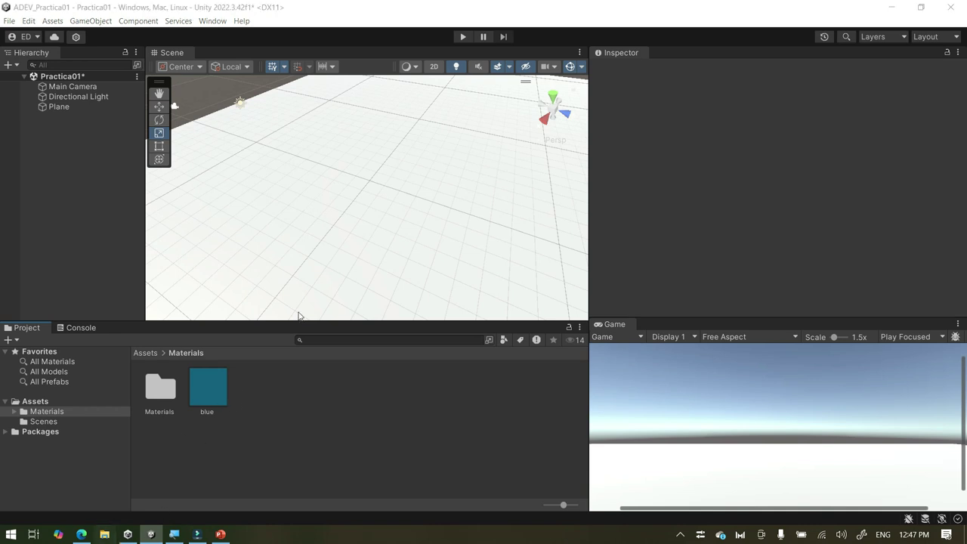
{"action": "left_click_drag", "start_coordinate": [507, 17], "coordinate": [704, 80]}
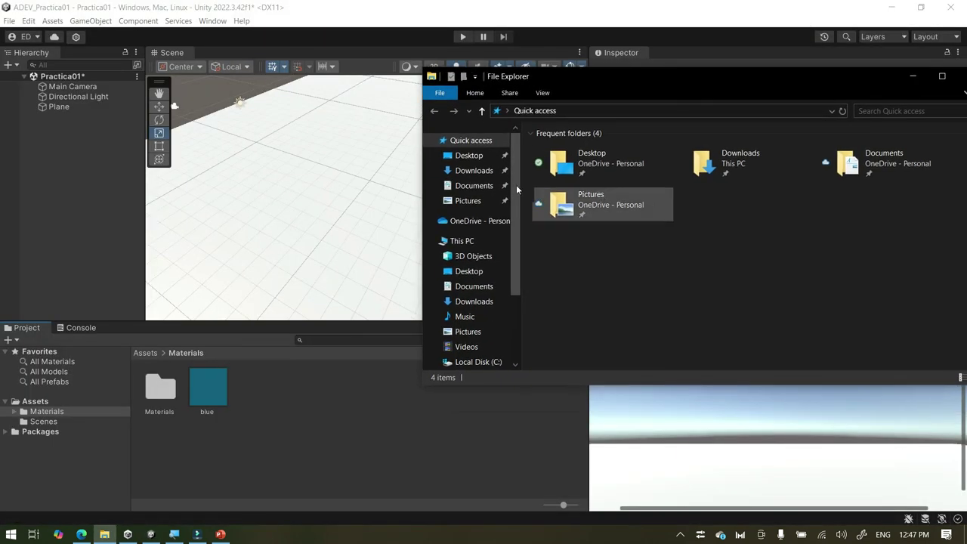
{"action": "left_click", "coordinate": [473, 169]}
{"action": "left_click_drag", "start_coordinate": [579, 165], "coordinate": [438, 463]}
{"action": "left_click", "coordinate": [437, 464]}
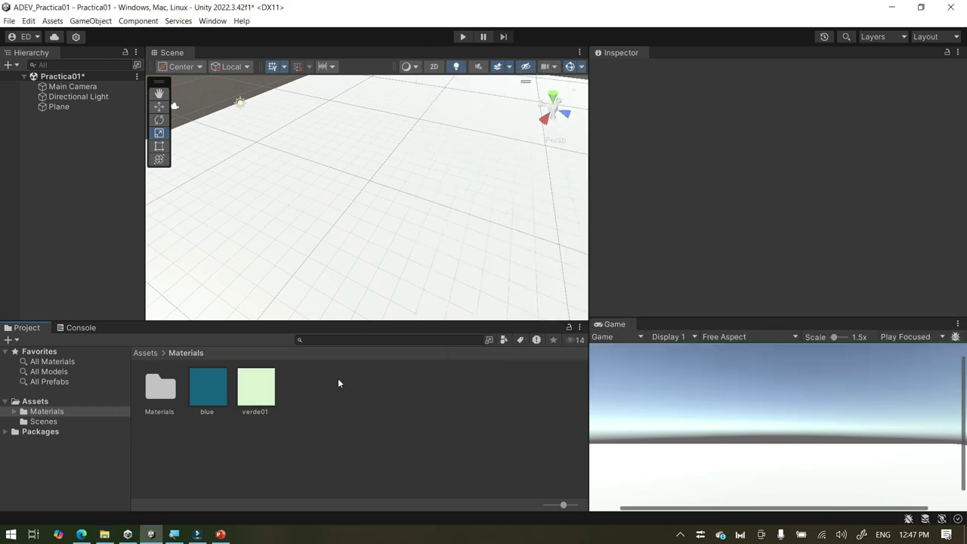
Apply the verde01 texture to the floor plane in the scene and select the plane
{"action": "left_click_drag", "start_coordinate": [255, 389], "coordinate": [425, 267]}
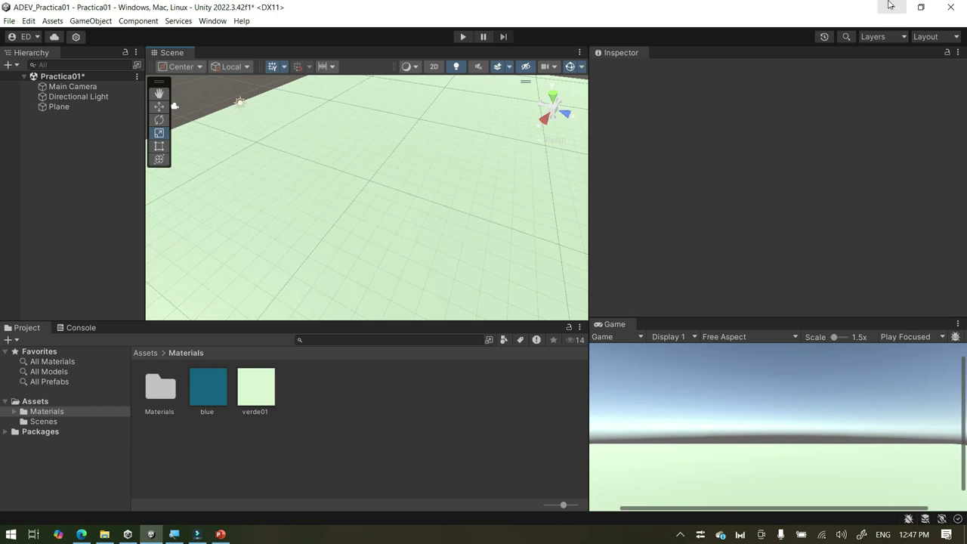
{"action": "scroll", "coordinate": [354, 199], "scroll_direction": "up", "scroll_amount": 10}
{"action": "scroll", "coordinate": [355, 199], "scroll_direction": "down", "scroll_amount": 8}
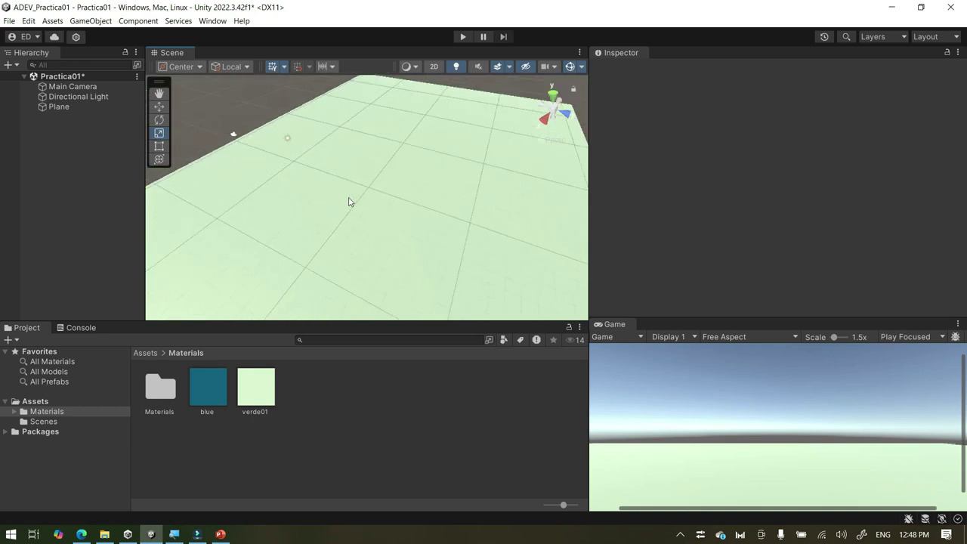
{"action": "scroll", "coordinate": [350, 200], "scroll_direction": "down", "scroll_amount": 5}
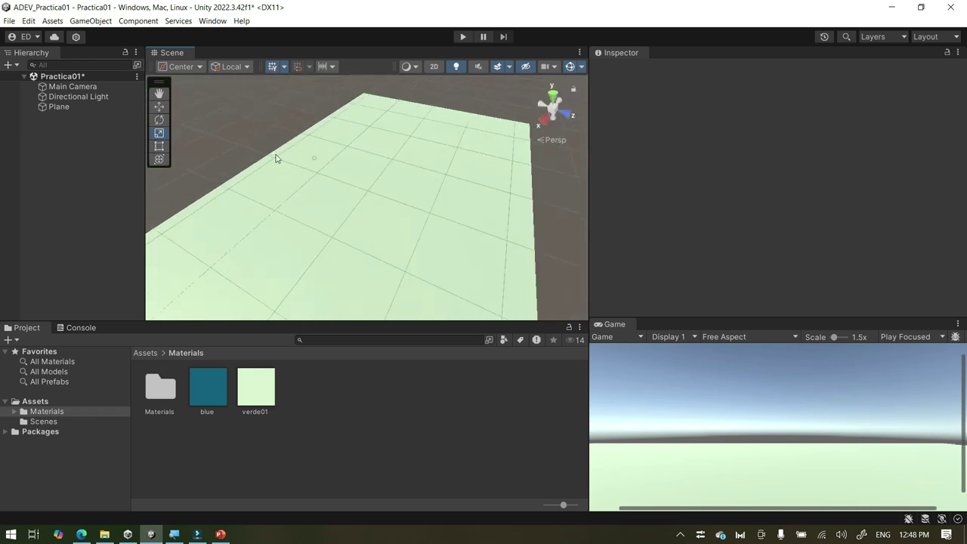
{"action": "left_click", "coordinate": [360, 207]}
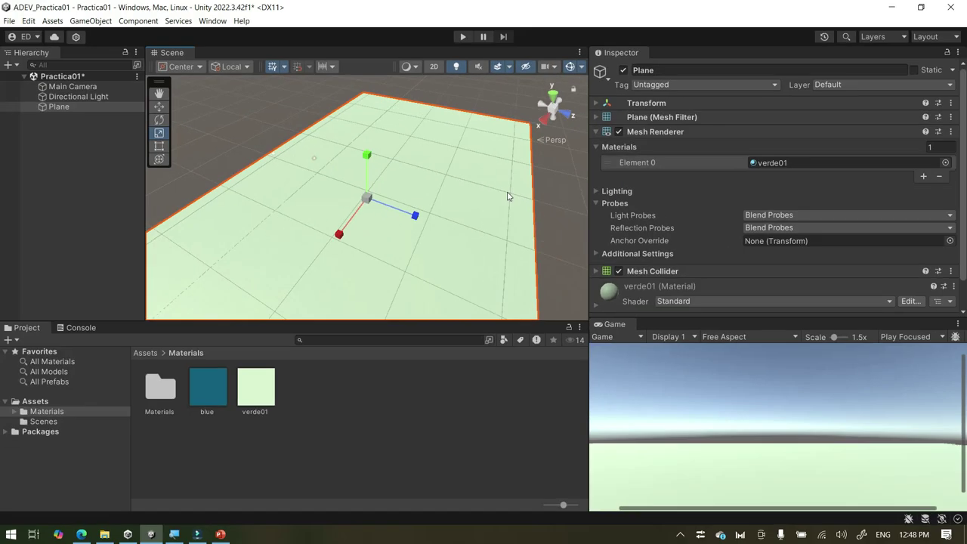
Review the project configuration steps on adding a plane and 3D objects in the Edge practice manual, and return to Unity
{"action": "left_click", "coordinate": [81, 534]}
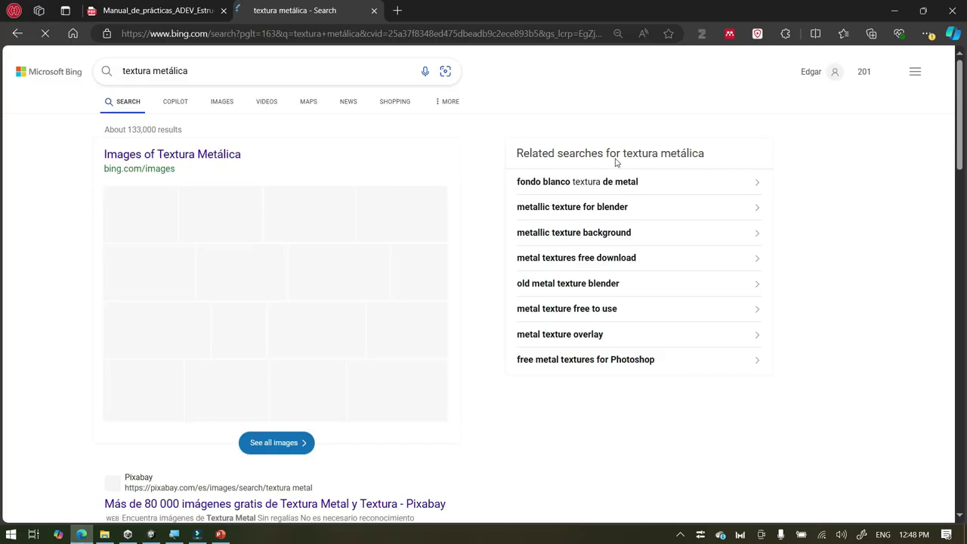
{"action": "left_click", "coordinate": [151, 11]}
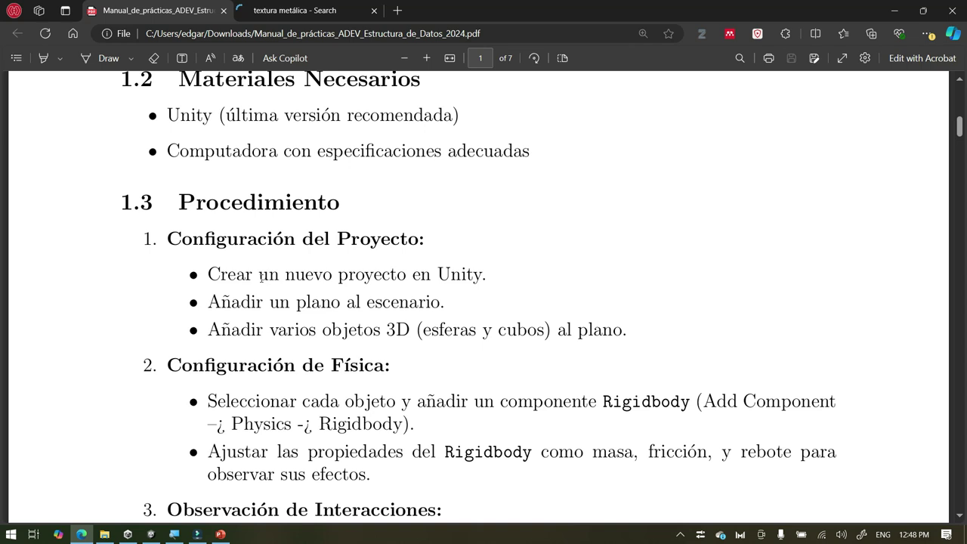
{"action": "left_click_drag", "start_coordinate": [238, 314], "coordinate": [439, 313]}
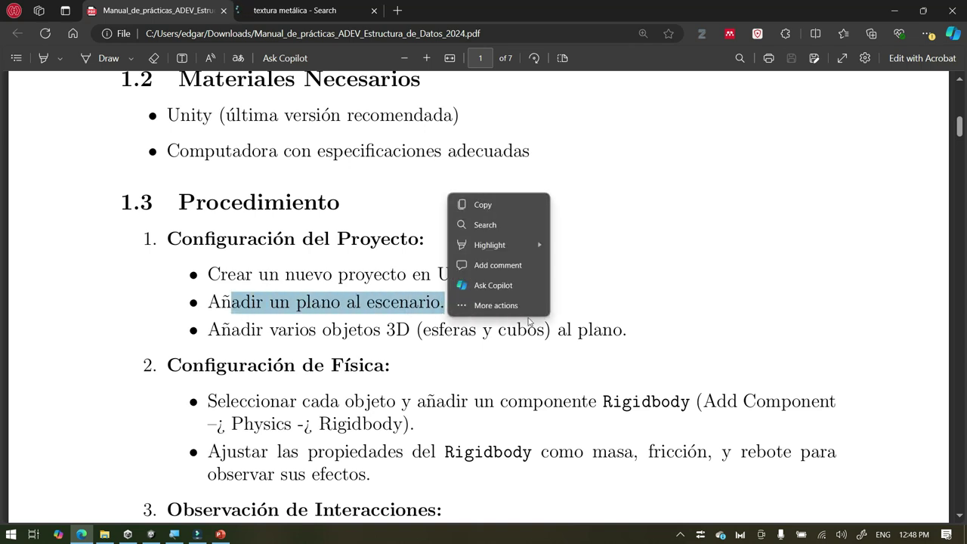
{"action": "left_click", "coordinate": [499, 332]}
{"action": "left_click_drag", "start_coordinate": [211, 330], "coordinate": [572, 332]}
{"action": "left_click", "coordinate": [506, 363]}
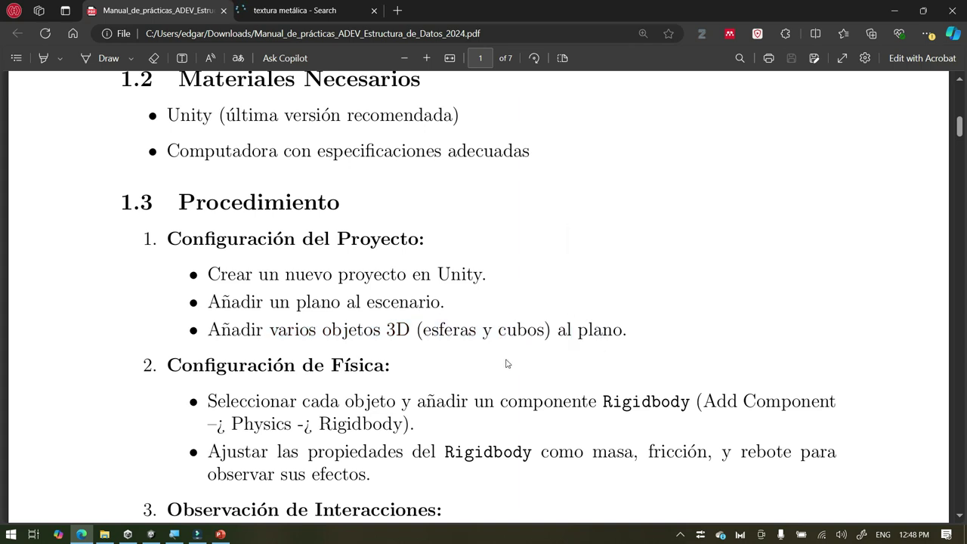
{"action": "key", "text": "ctrl+Tab"}
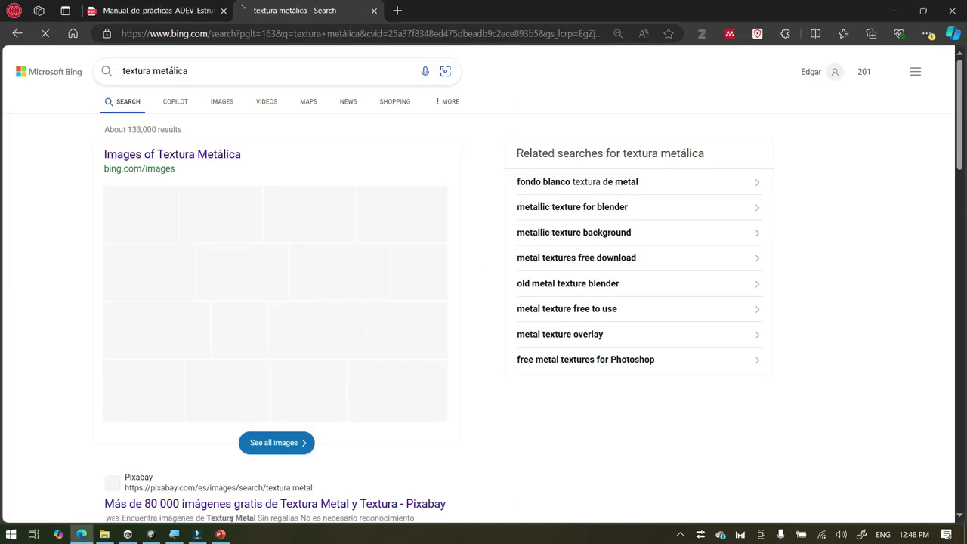
{"action": "left_click", "coordinate": [152, 534]}
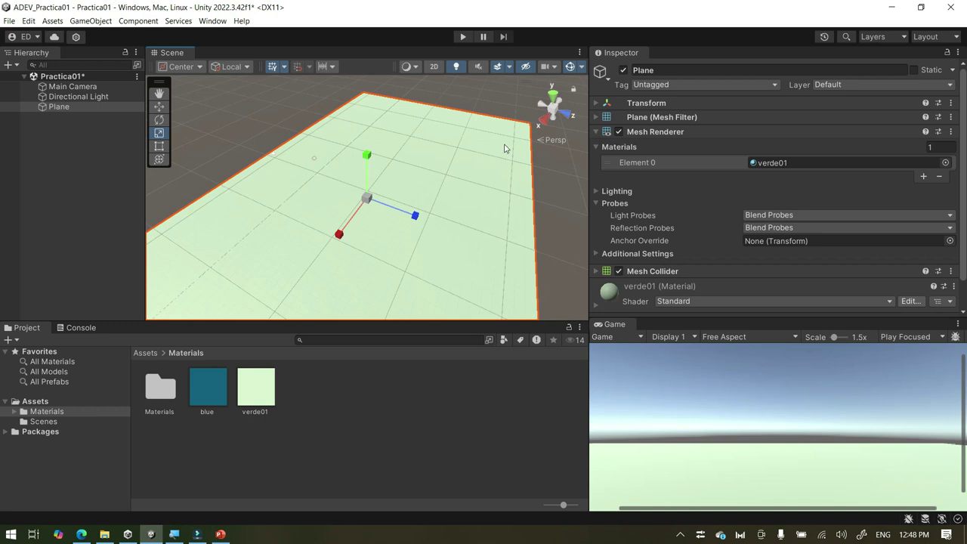
Add a Cube 3D object to the Practica01 scene, outside any existing object
{"action": "left_click", "coordinate": [554, 110]}
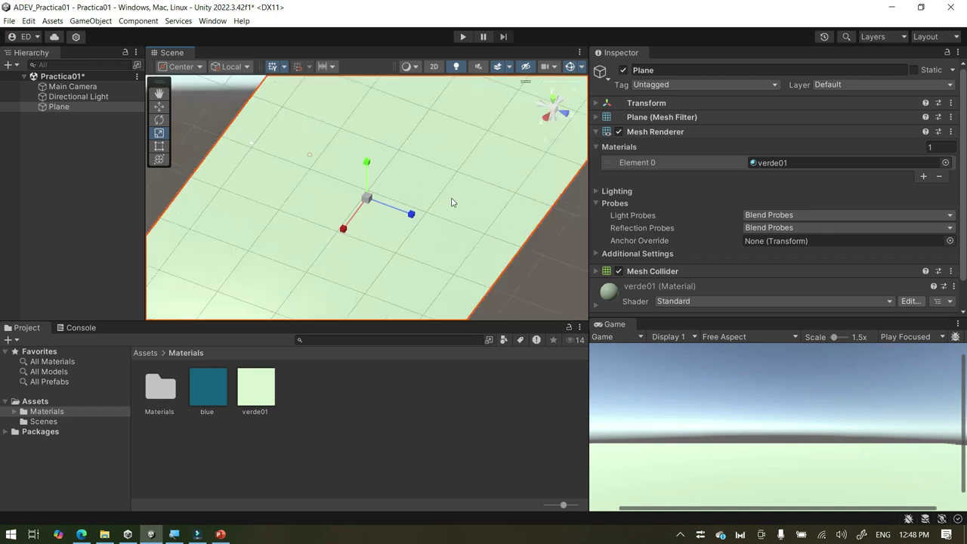
{"action": "left_click", "coordinate": [552, 110]}
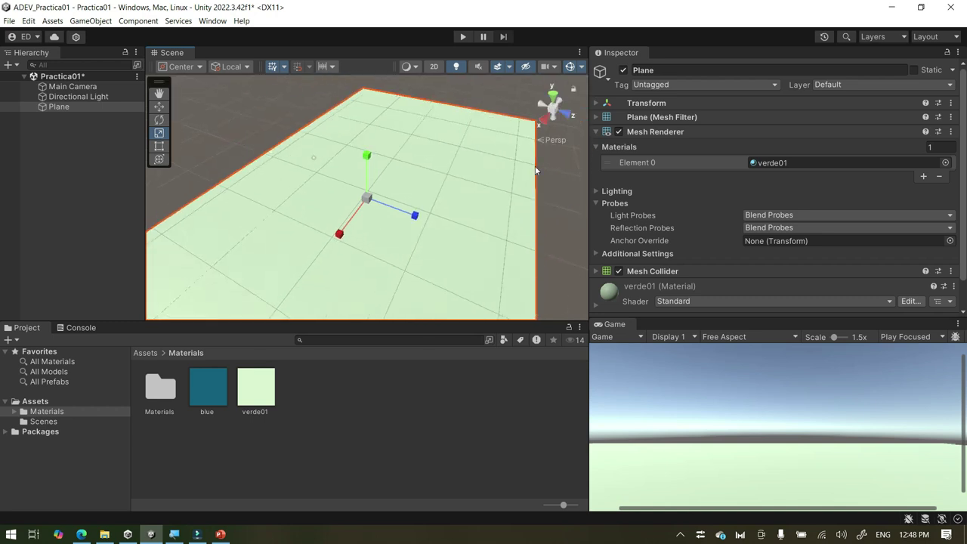
{"action": "left_click", "coordinate": [273, 157]}
{"action": "left_click", "coordinate": [234, 160]}
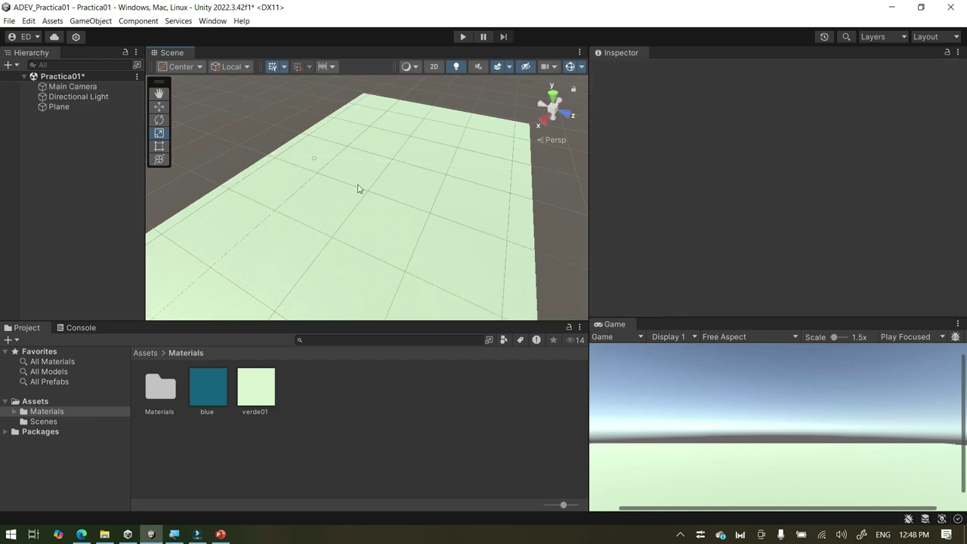
{"action": "right_click_drag", "start_coordinate": [449, 237], "coordinate": [362, 268]}
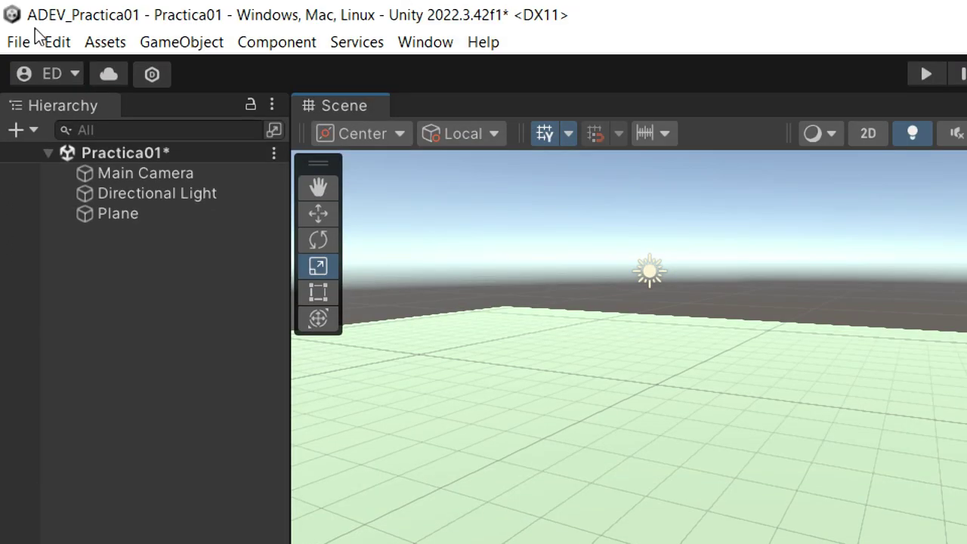
{"action": "left_click", "coordinate": [169, 153]}
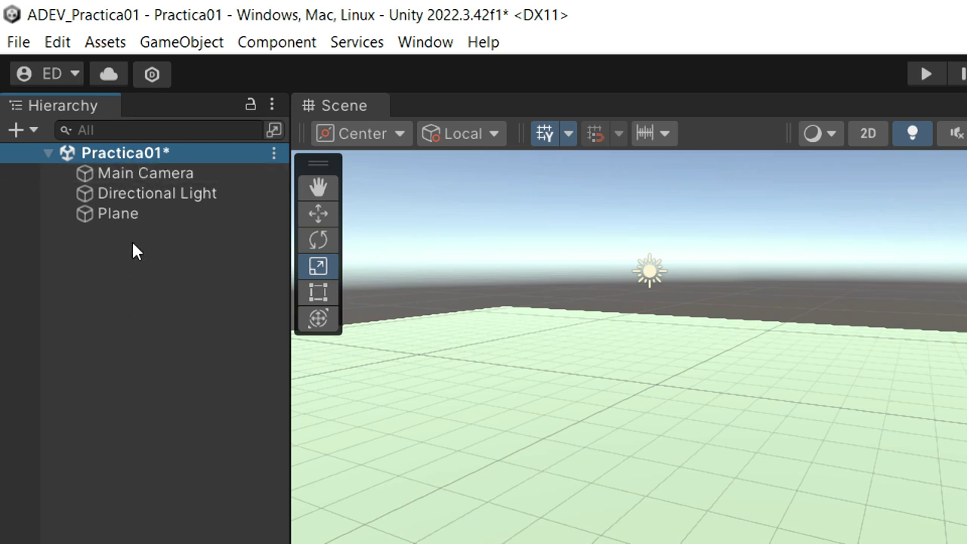
{"action": "left_click", "coordinate": [106, 280]}
{"action": "right_click", "coordinate": [106, 282]}
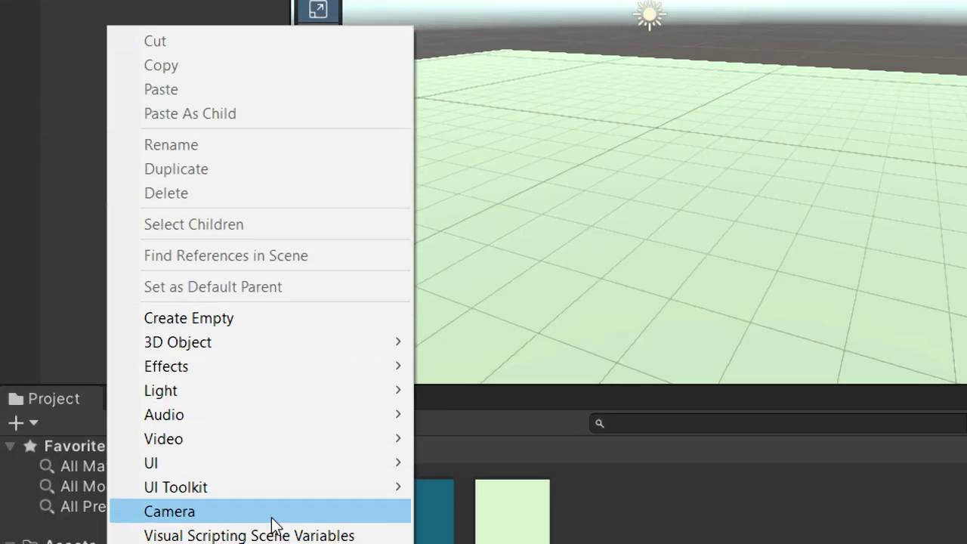
{"action": "mouse_move", "coordinate": [301, 299]}
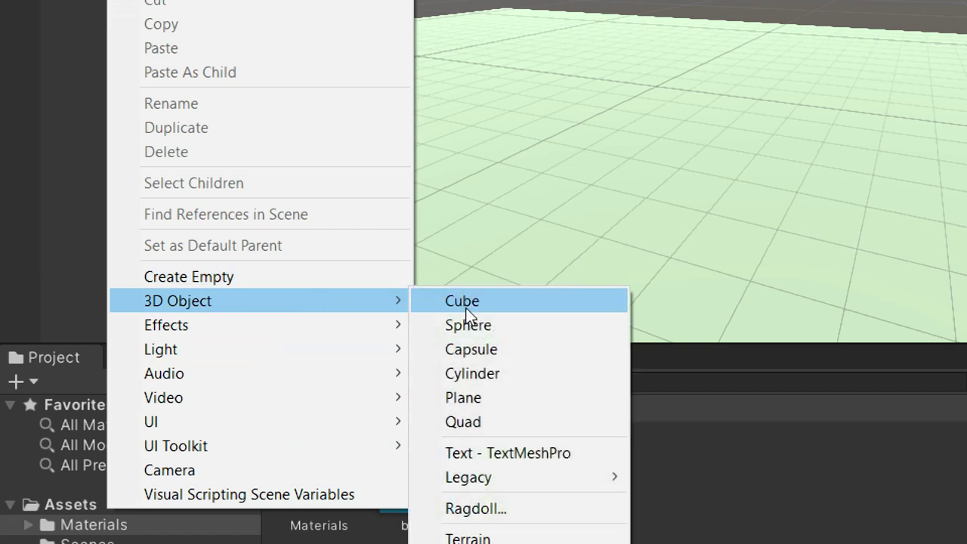
{"action": "left_click", "coordinate": [518, 300]}
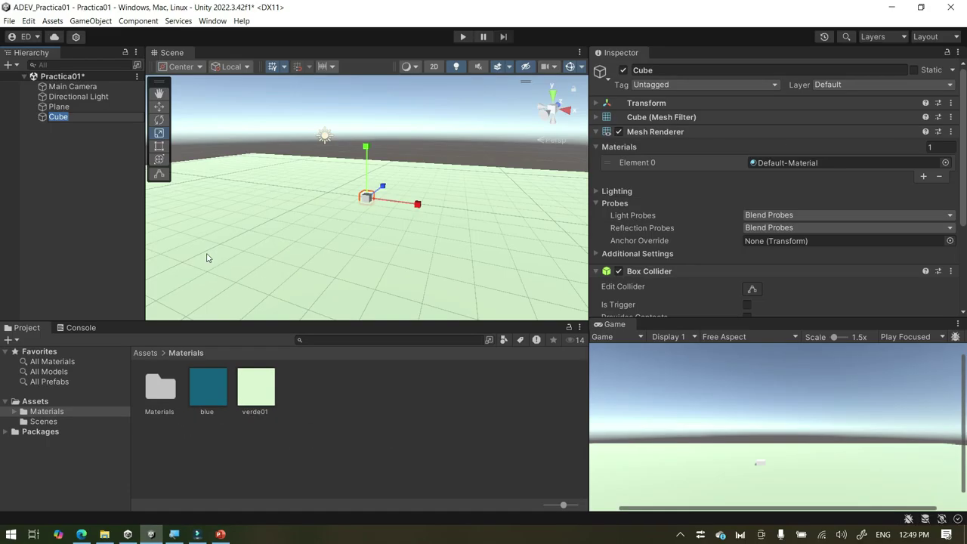
Set the cube's position to X 0, Y 0, Z 0 in its Transform
{"action": "scroll", "coordinate": [317, 179], "scroll_direction": "up", "scroll_amount": 4}
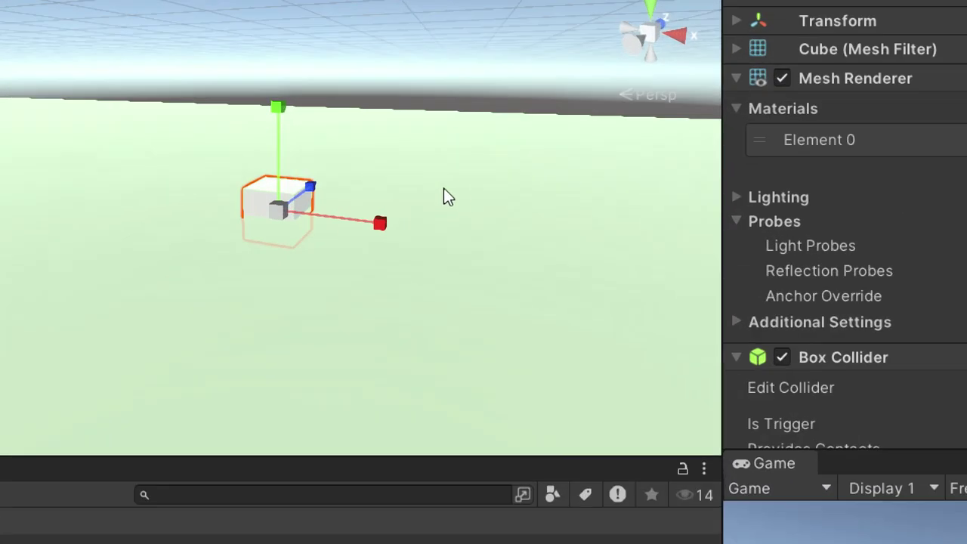
{"action": "scroll", "coordinate": [335, 202], "scroll_direction": "up", "scroll_amount": 5}
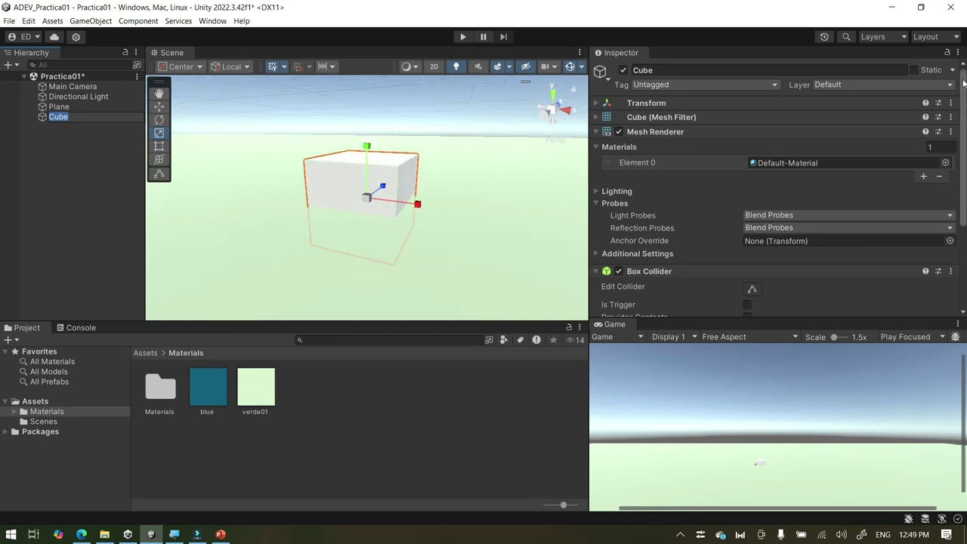
{"action": "left_click", "coordinate": [348, 175]}
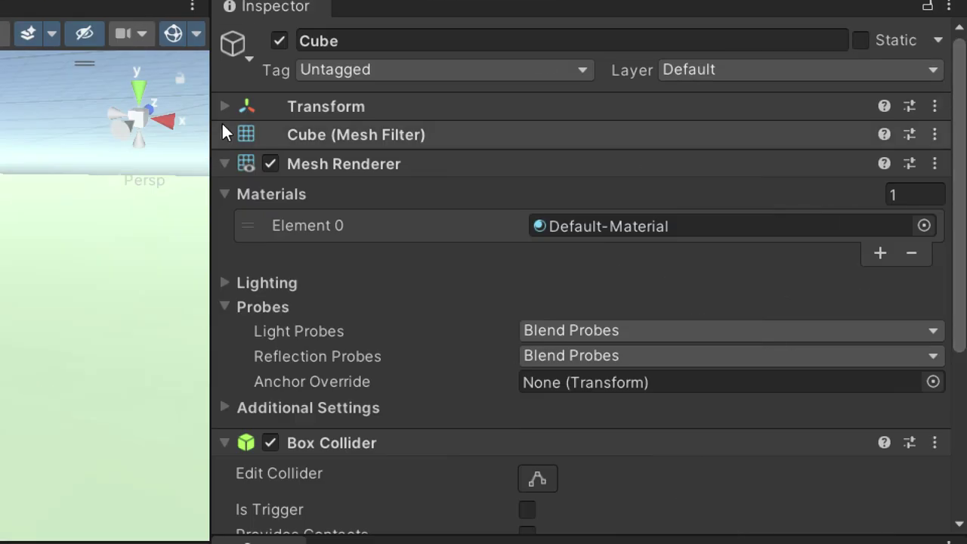
{"action": "left_click", "coordinate": [225, 106]}
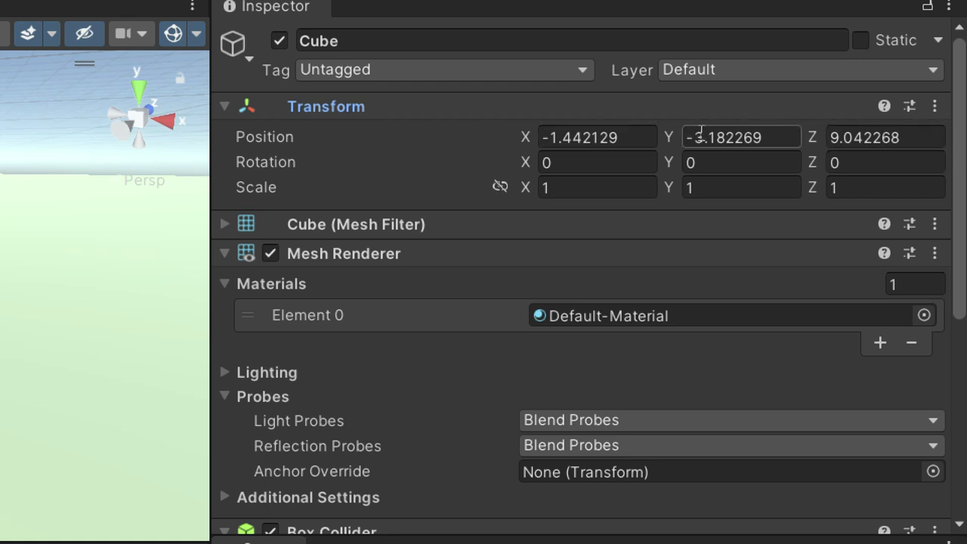
{"action": "left_click", "coordinate": [743, 144]}
{"action": "type", "text": "0"}
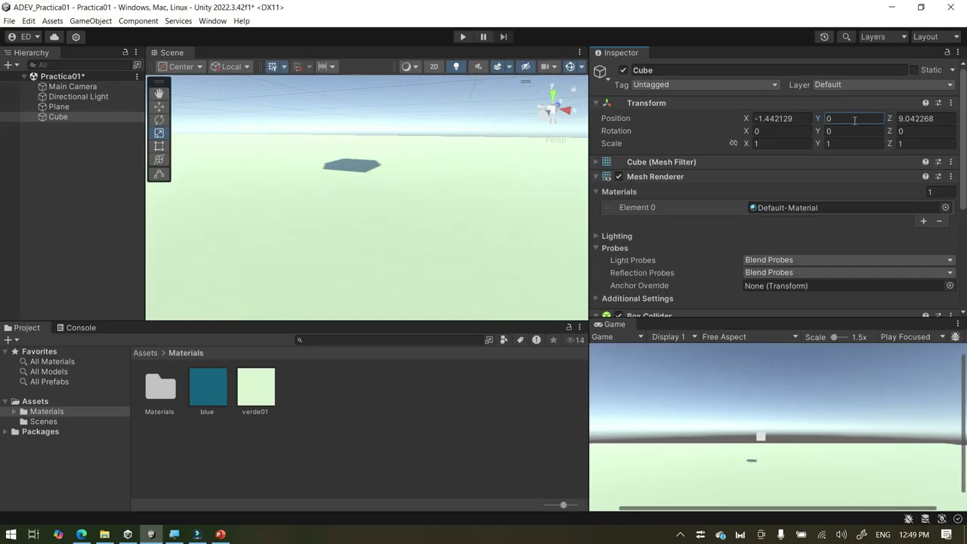
{"action": "left_click", "coordinate": [785, 119]}
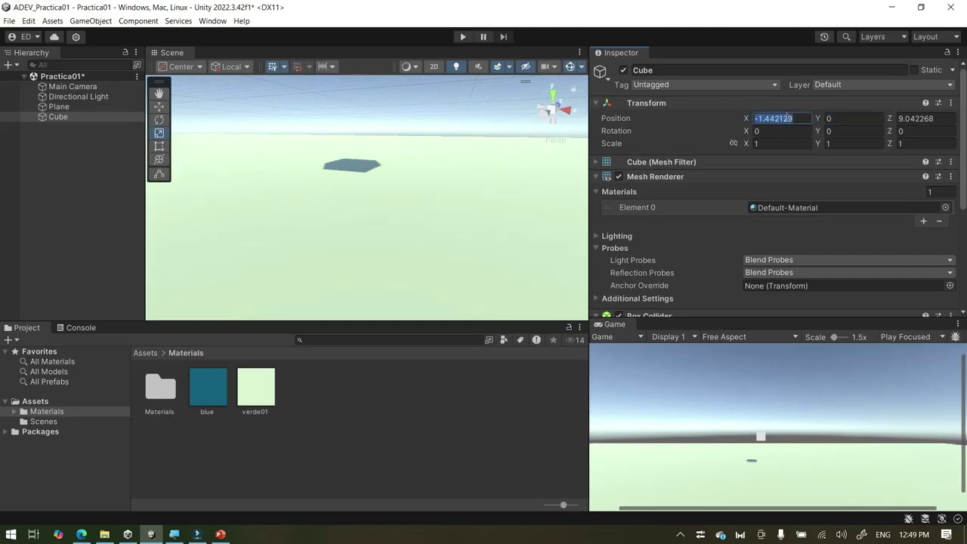
{"action": "type", "text": "0"}
{"action": "left_click", "coordinate": [906, 118]}
{"action": "type", "text": "0"}
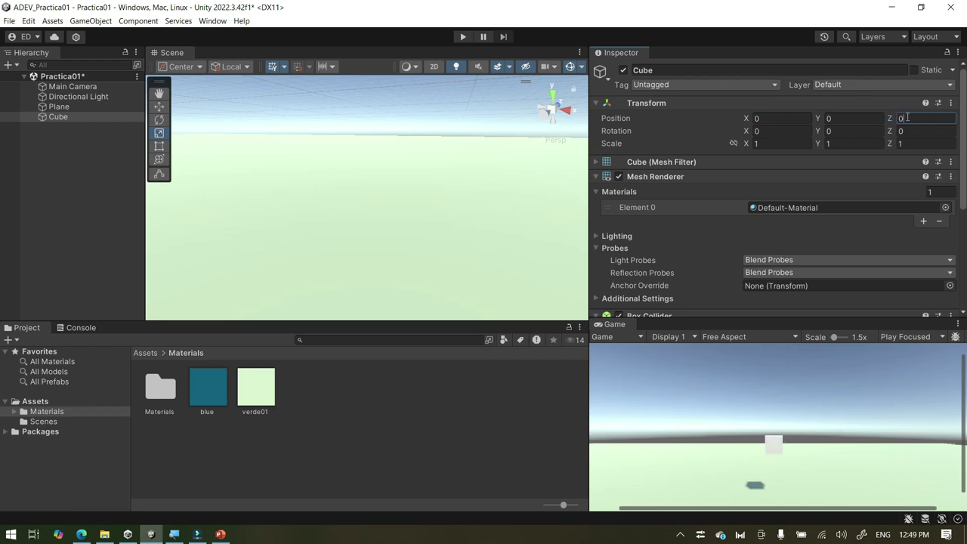
Examine where the cube sits relative to the floor plane in the scene
{"action": "type", "text": "f"}
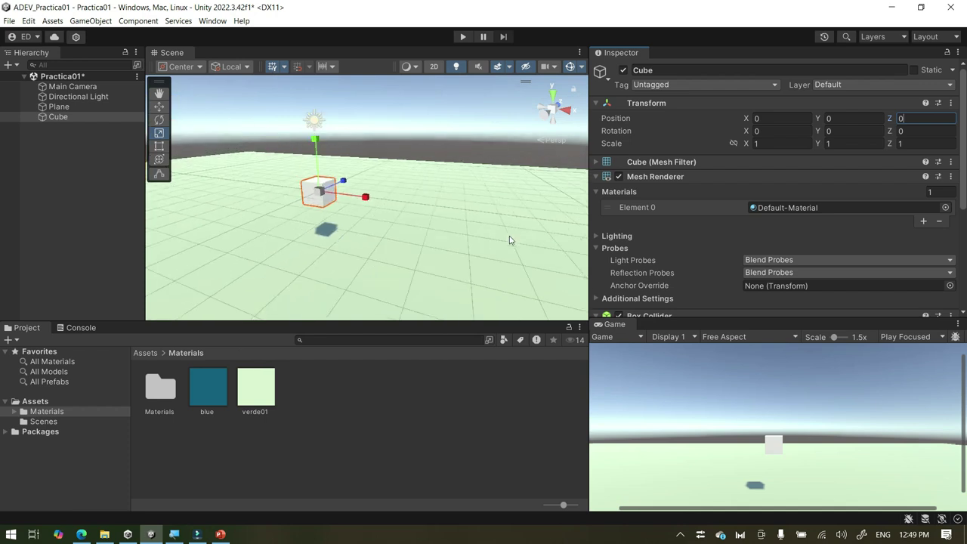
{"action": "left_click", "coordinate": [390, 254]}
{"action": "key", "text": "f"}
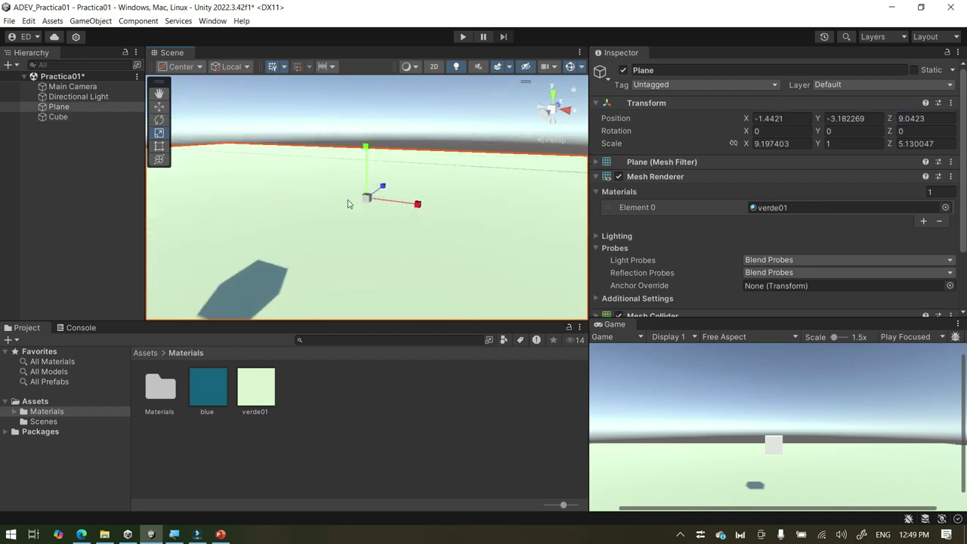
{"action": "scroll", "coordinate": [355, 203], "scroll_direction": "down", "scroll_amount": 5}
{"action": "left_click", "coordinate": [308, 236]}
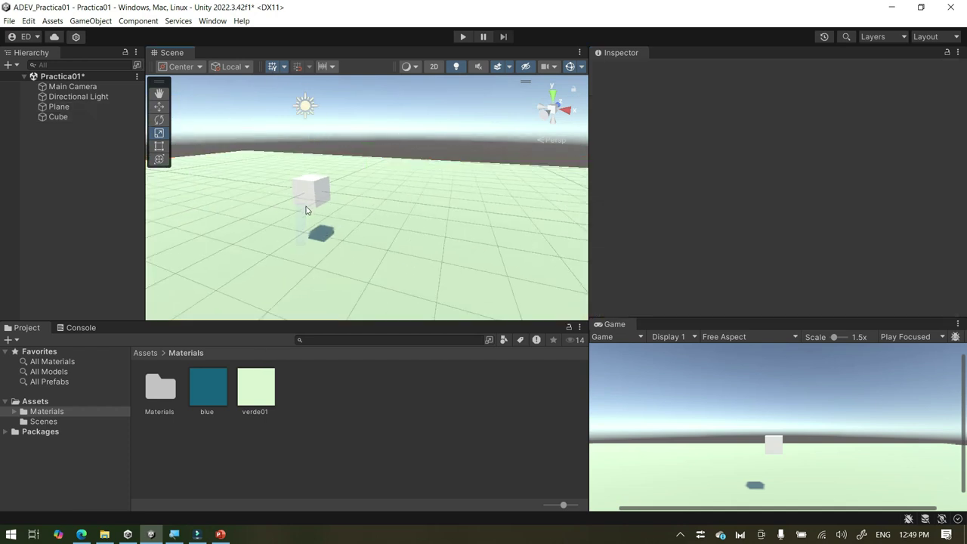
{"action": "key", "text": "super"}
{"action": "left_click", "coordinate": [521, 218]}
{"action": "left_click_drag", "start_coordinate": [341, 274], "coordinate": [233, 248], "text": "alt"}
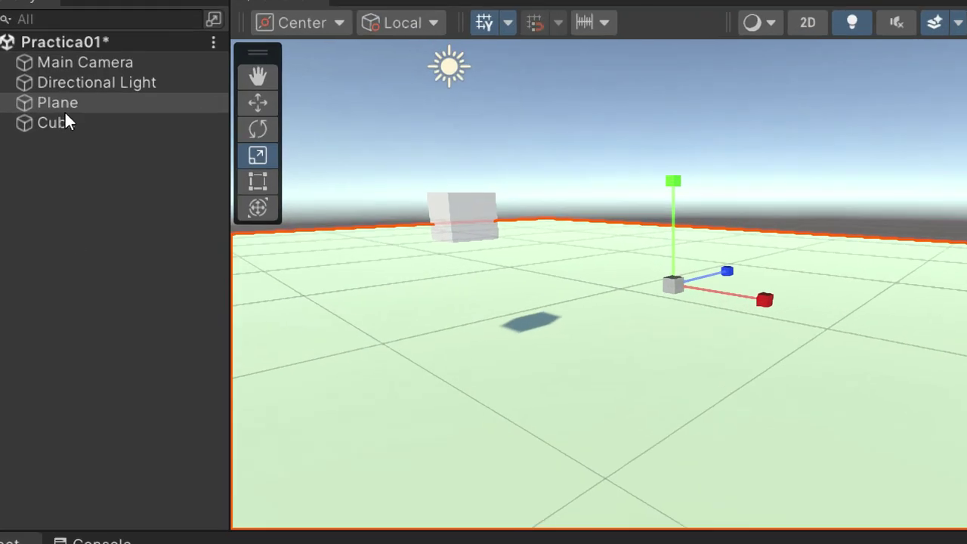
Set the floor plane's position to X 0, Y 0, Z 0 in its Transform
{"action": "left_click", "coordinate": [62, 105]}
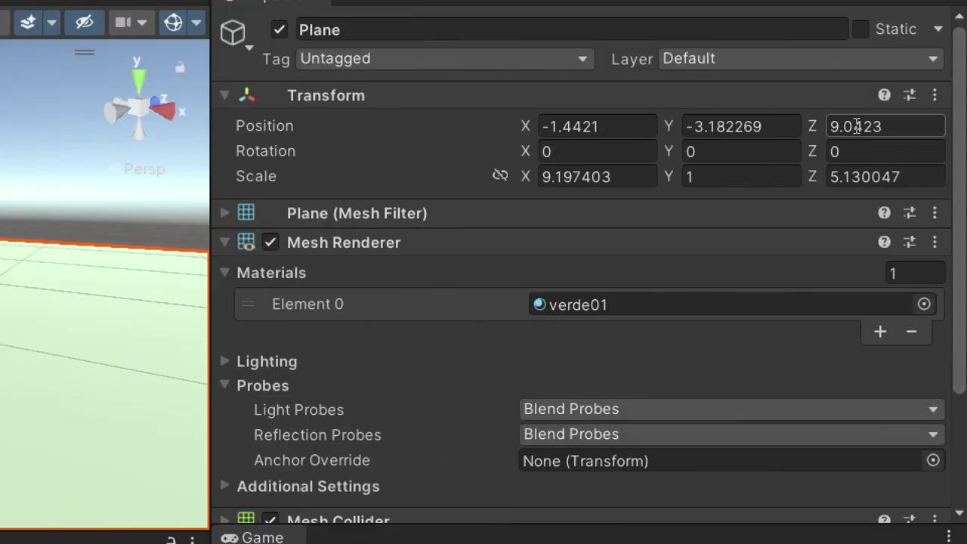
{"action": "left_click", "coordinate": [740, 126]}
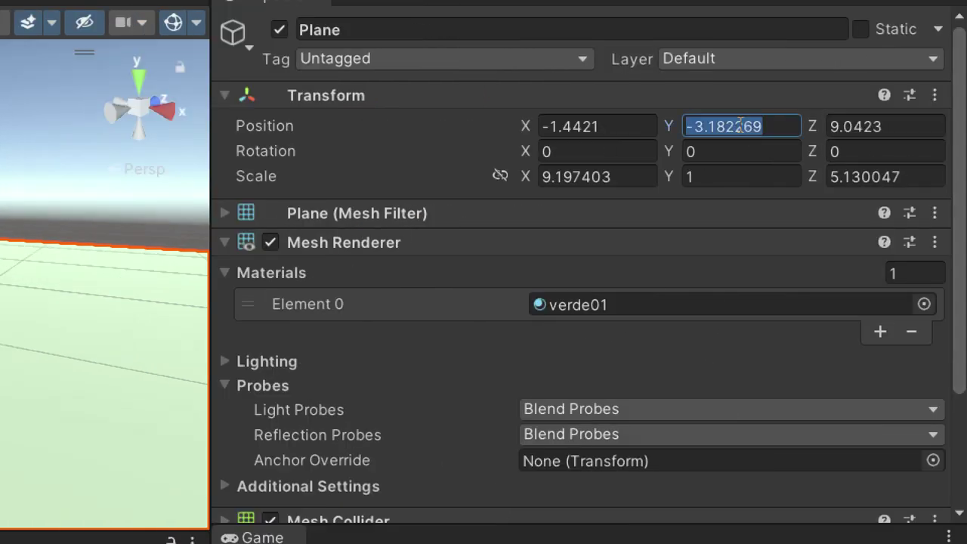
{"action": "type", "text": "0"}
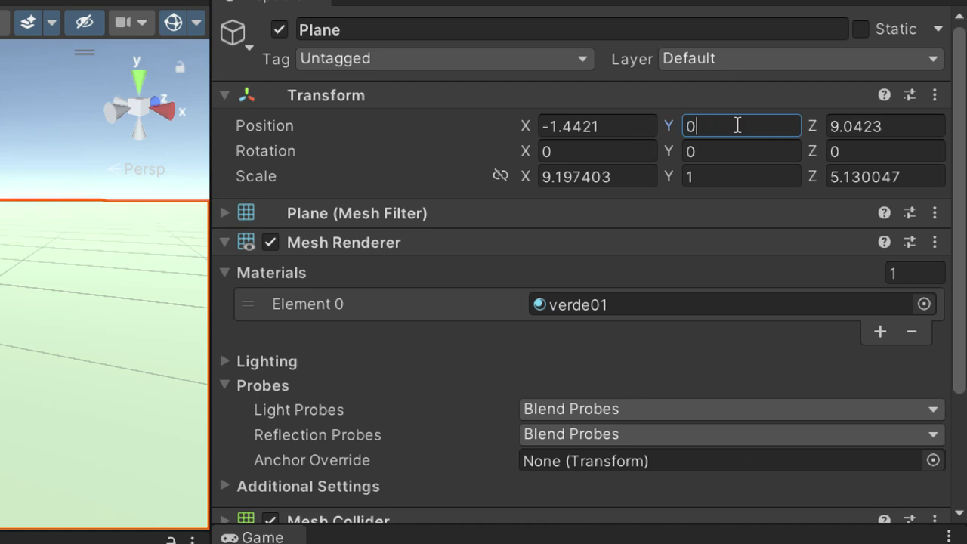
{"action": "left_click", "coordinate": [579, 127]}
{"action": "type", "text": "0"}
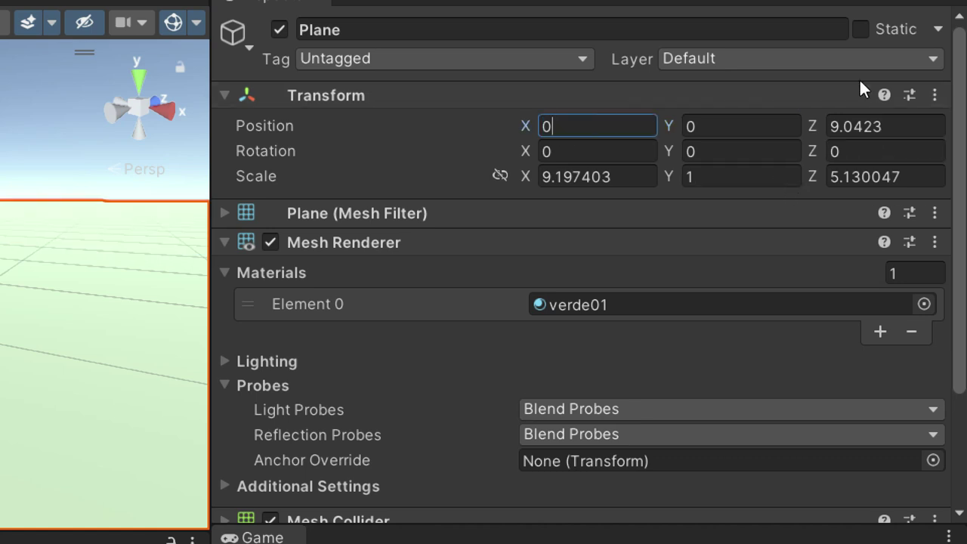
{"action": "left_click", "coordinate": [882, 125]}
{"action": "type", "text": "0"}
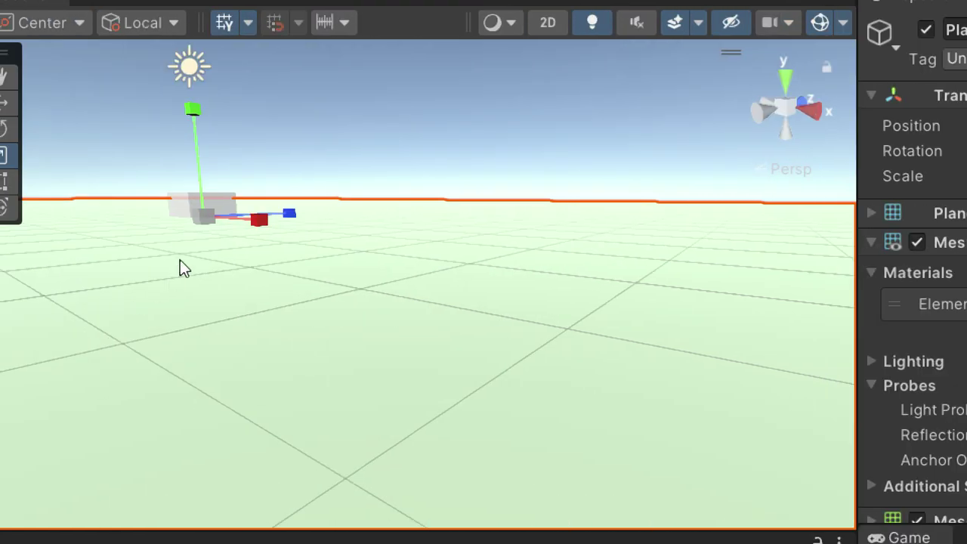
Move the cube up along the Y axis to about 0.63 so it clears the floor plane
{"action": "left_click", "coordinate": [379, 141]}
{"action": "left_click", "coordinate": [267, 207]}
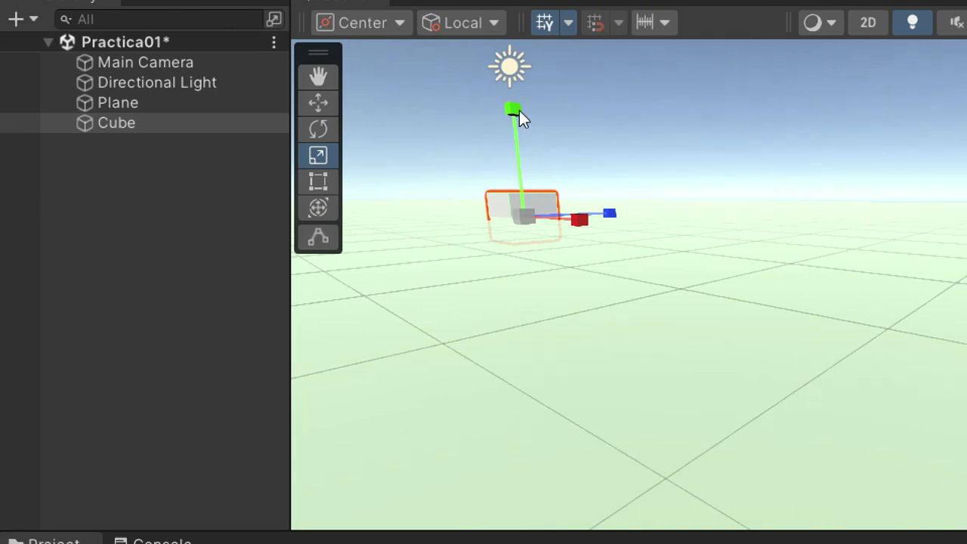
{"action": "left_click", "coordinate": [323, 107]}
{"action": "left_click_drag", "start_coordinate": [512, 111], "coordinate": [510, 80]}
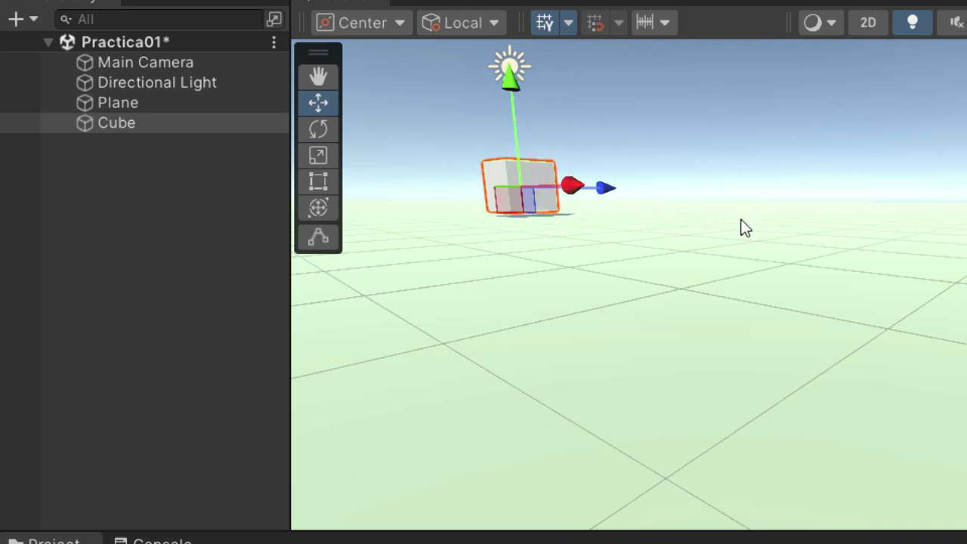
Examine the cube on the floor plane in both the Scene and Game views
{"action": "left_click", "coordinate": [744, 143]}
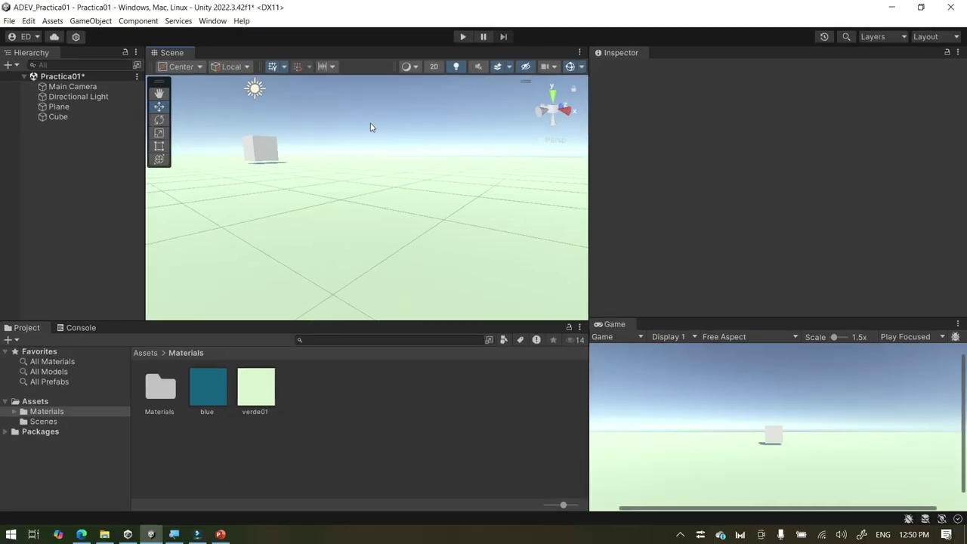
{"action": "right_click_drag", "start_coordinate": [301, 143], "coordinate": [296, 136]}
{"action": "right_click_drag", "start_coordinate": [316, 166], "coordinate": [376, 195]}
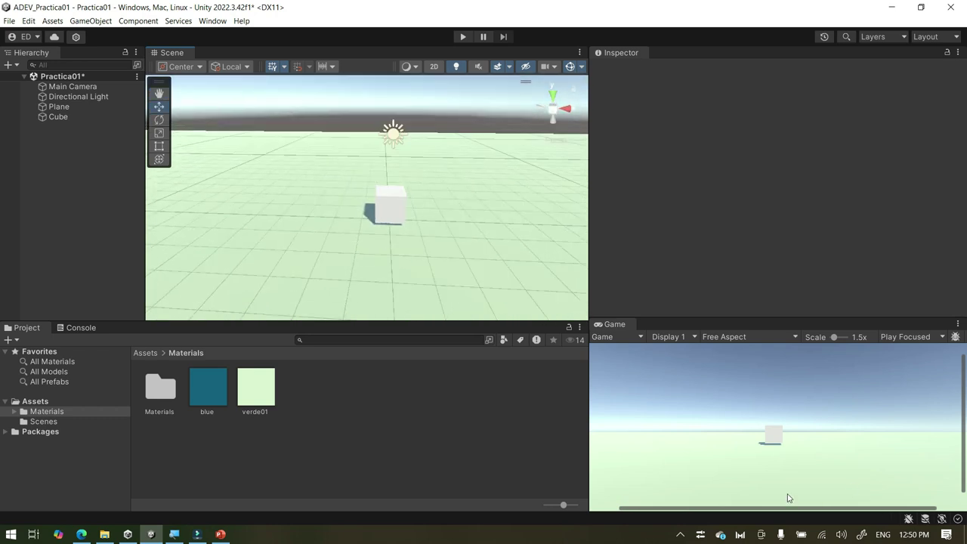
{"action": "scroll", "coordinate": [782, 448], "scroll_direction": "up", "scroll_amount": 6}
{"action": "scroll", "coordinate": [782, 449], "scroll_direction": "down", "scroll_amount": 6}
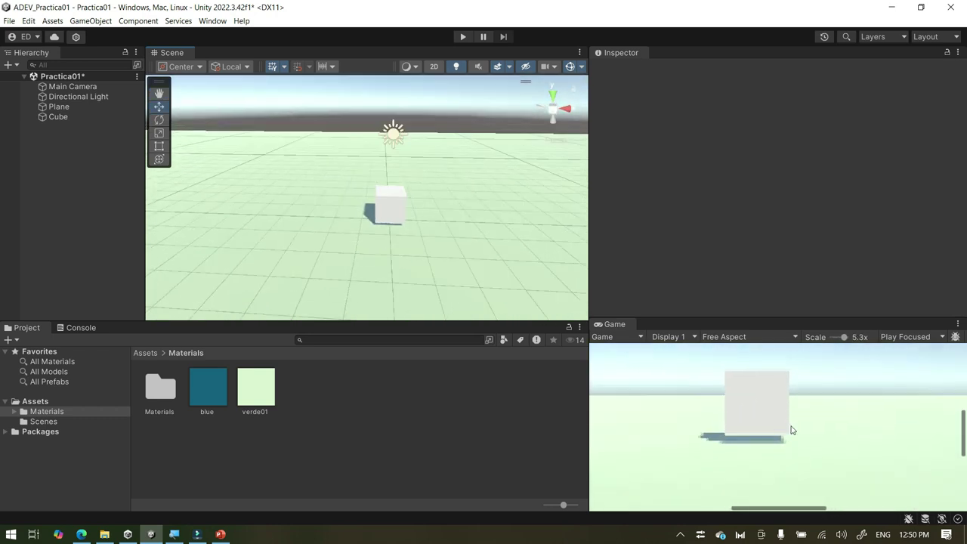
{"action": "scroll", "coordinate": [779, 426], "scroll_direction": "down", "scroll_amount": 1}
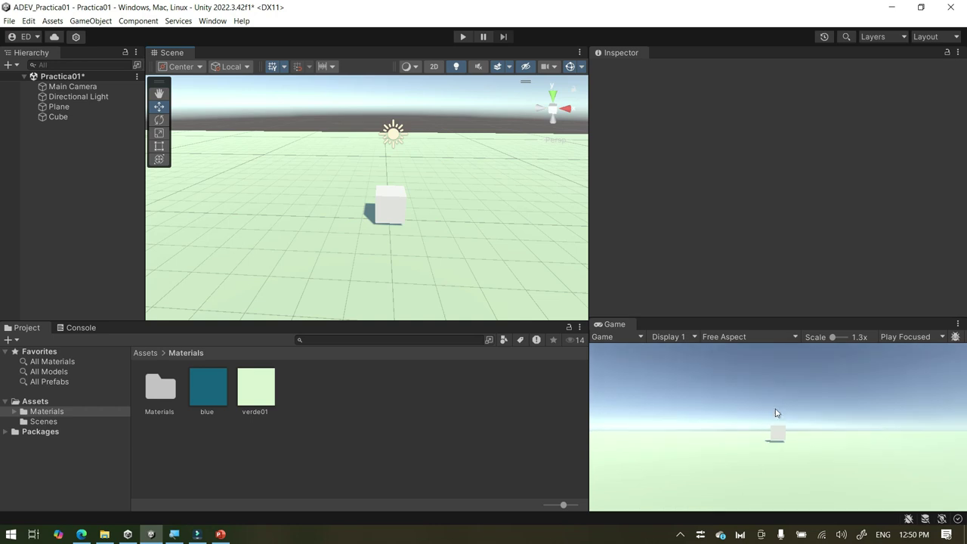
{"action": "scroll", "coordinate": [805, 462], "scroll_direction": "up", "scroll_amount": 2}
{"action": "scroll", "coordinate": [805, 462], "scroll_direction": "up", "scroll_amount": 1}
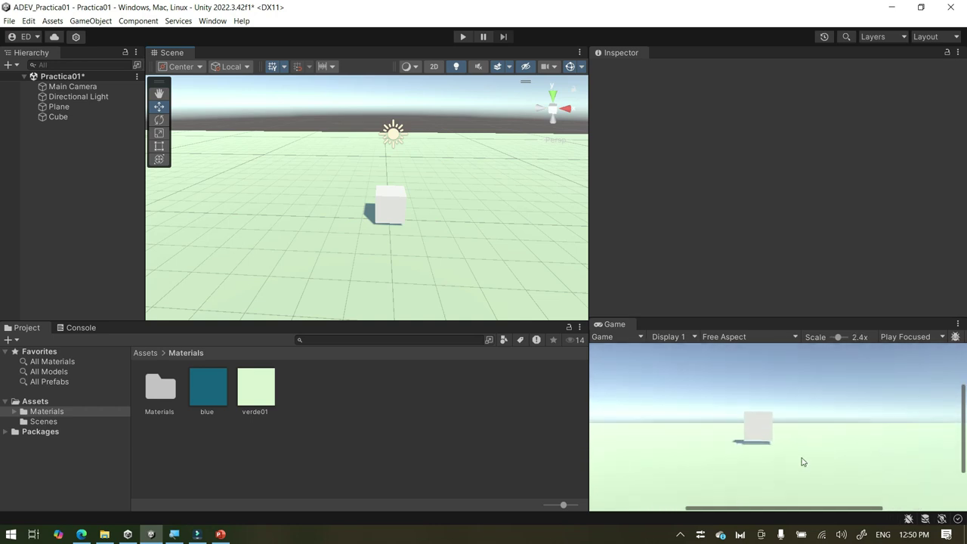
Apply the blue material from the Materials folder to the cube and select the cube
{"action": "left_click", "coordinate": [396, 210]}
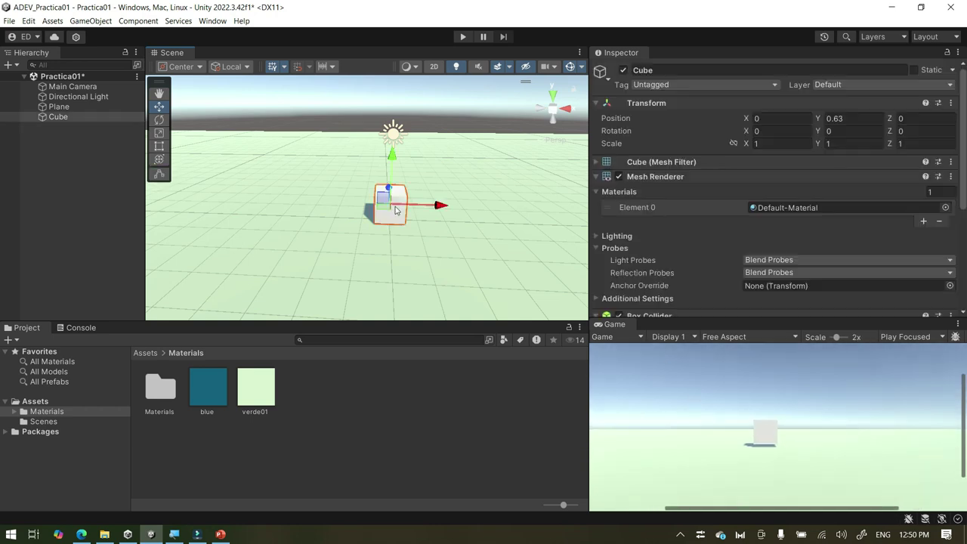
{"action": "left_click", "coordinate": [346, 426]}
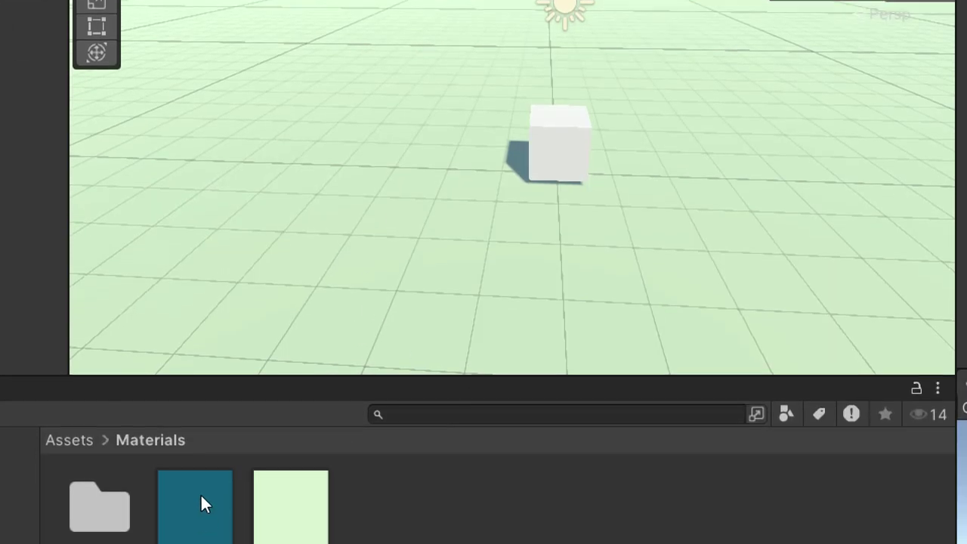
{"action": "left_click_drag", "start_coordinate": [203, 493], "coordinate": [557, 140]}
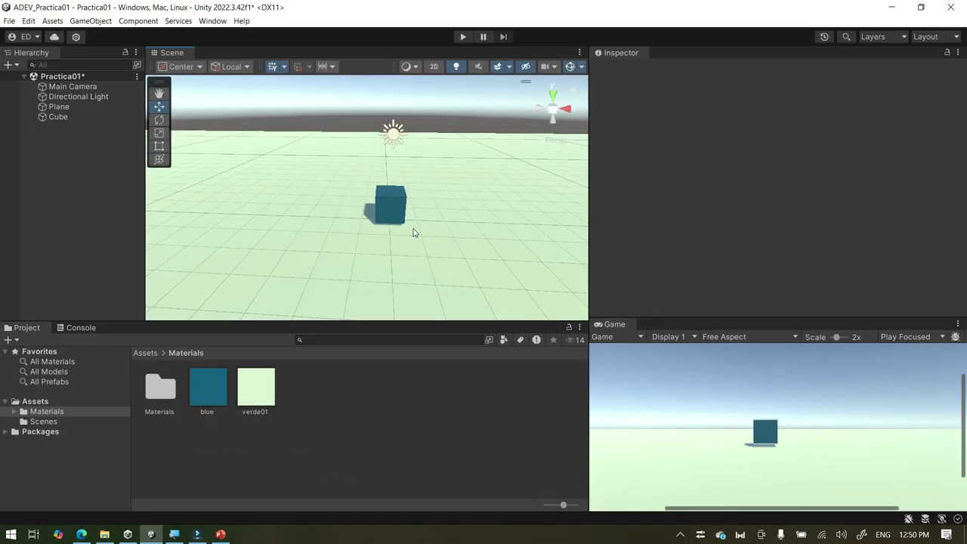
{"action": "left_click", "coordinate": [391, 205]}
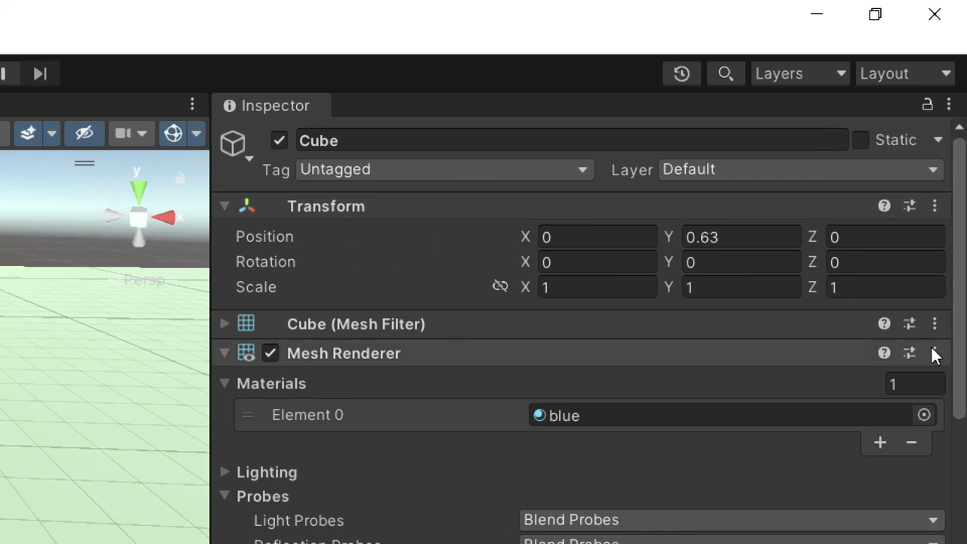
Set the cube's scale to 2 on the X, Y and Z axes
{"action": "left_click", "coordinate": [595, 287]}
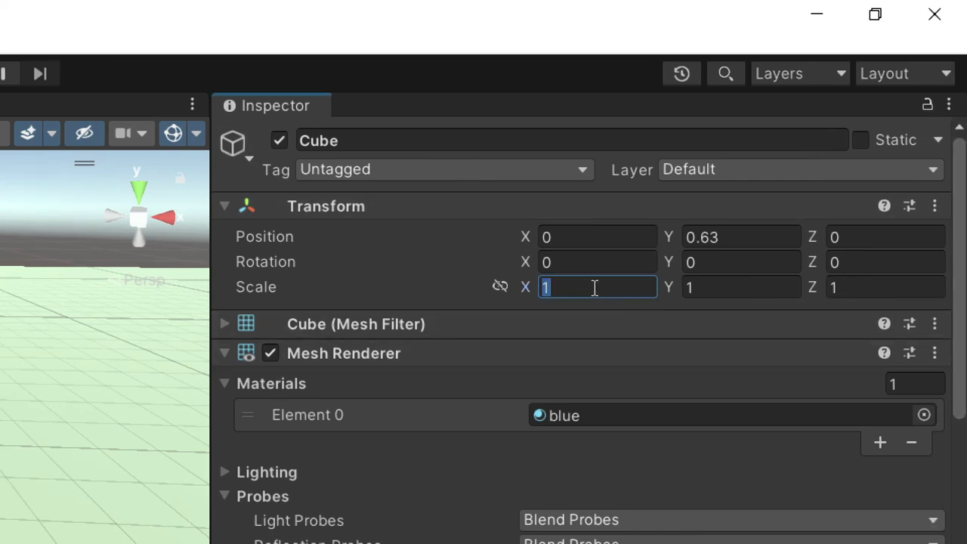
{"action": "type", "text": "2"}
{"action": "left_click", "coordinate": [738, 294]}
{"action": "type", "text": "2"}
{"action": "left_click", "coordinate": [884, 286]}
{"action": "type", "text": "2"}
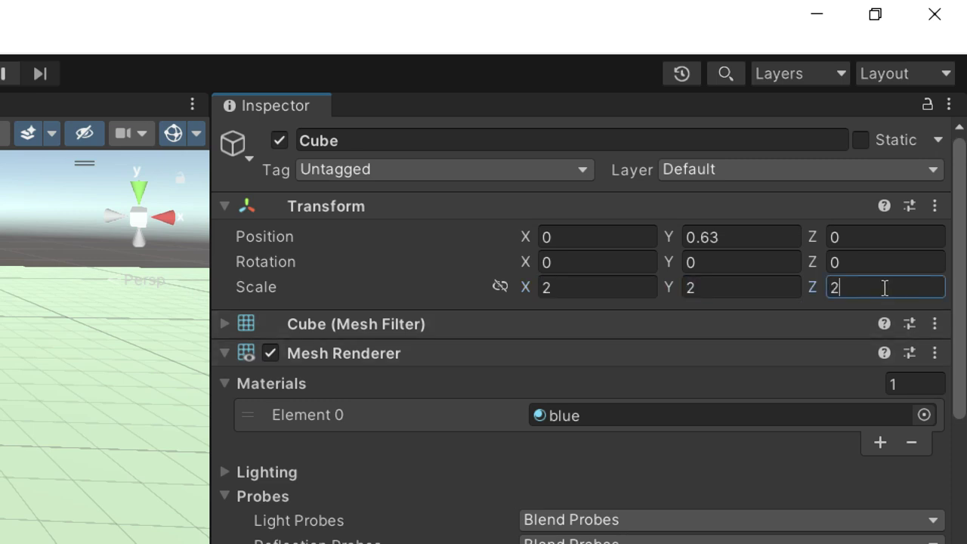
Set the cube's Y position to 1 and check how it rests on the floor plane
{"action": "left_click", "coordinate": [751, 240]}
{"action": "double_click", "coordinate": [751, 236]}
{"action": "type", "text": "1"}
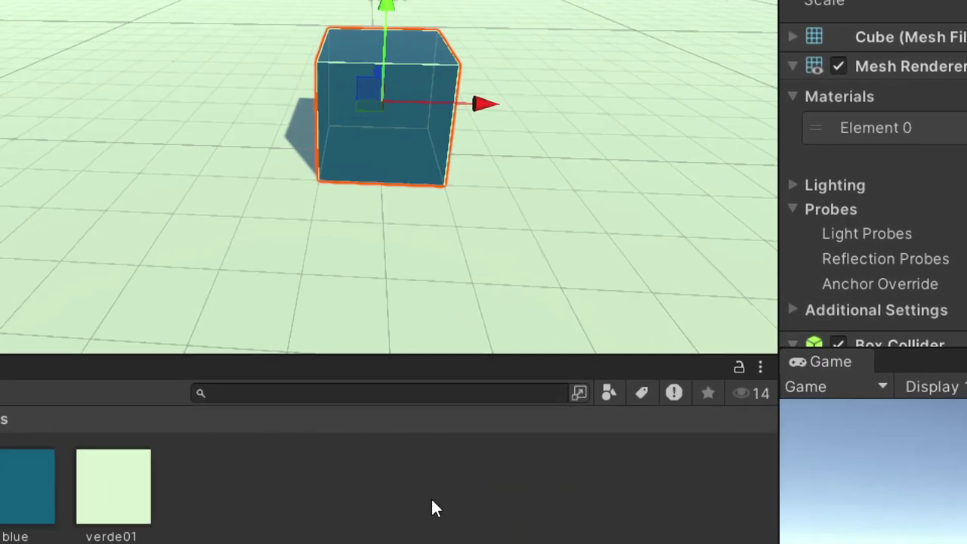
{"action": "left_click", "coordinate": [431, 497]}
{"action": "scroll", "coordinate": [383, 146], "scroll_direction": "up", "scroll_amount": 3}
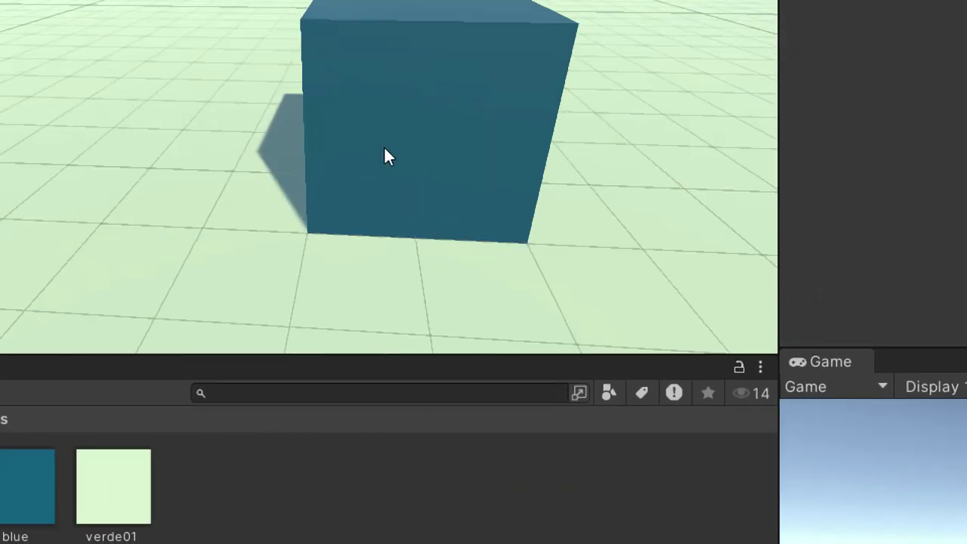
{"action": "scroll", "coordinate": [388, 149], "scroll_direction": "down", "scroll_amount": 6}
Set the cube's scale to 5 on the X, Y and Z axes
{"action": "left_click", "coordinate": [356, 108]}
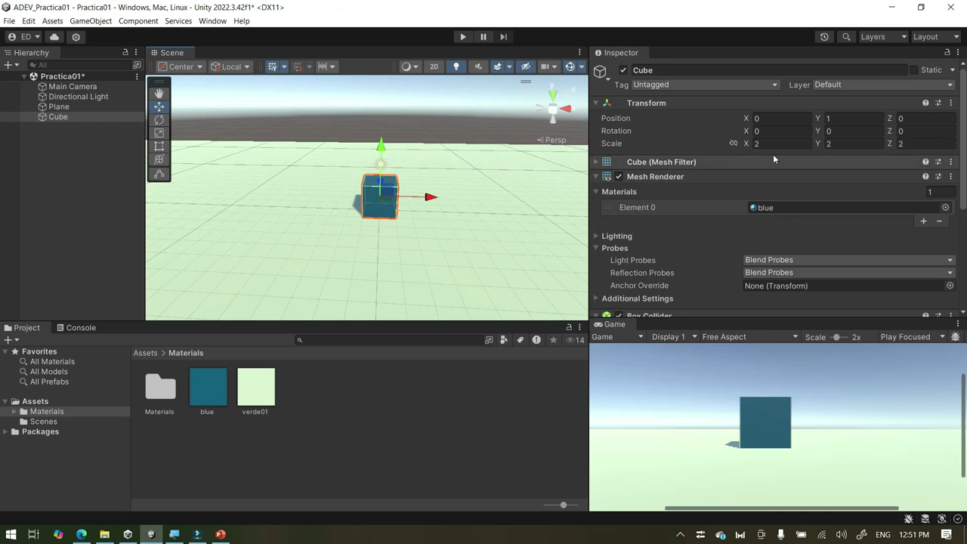
{"action": "left_click", "coordinate": [775, 143]}
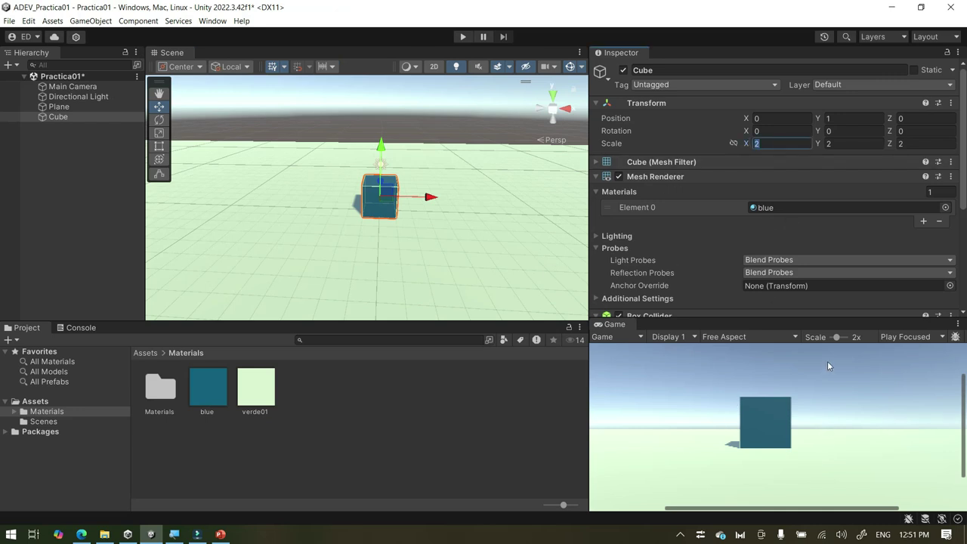
{"action": "left_click_drag", "start_coordinate": [836, 341], "coordinate": [831, 342]}
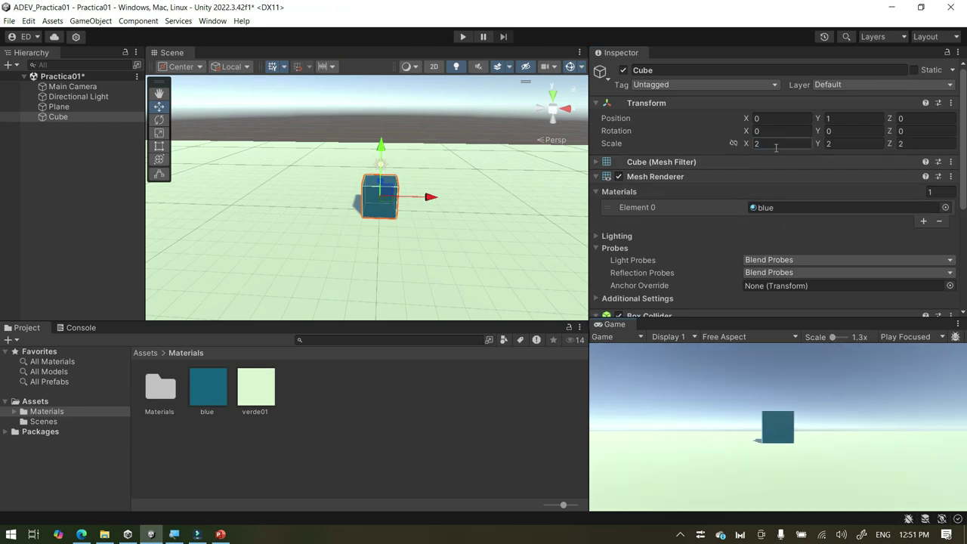
{"action": "type", "text": "5"}
{"action": "left_click", "coordinate": [848, 144]}
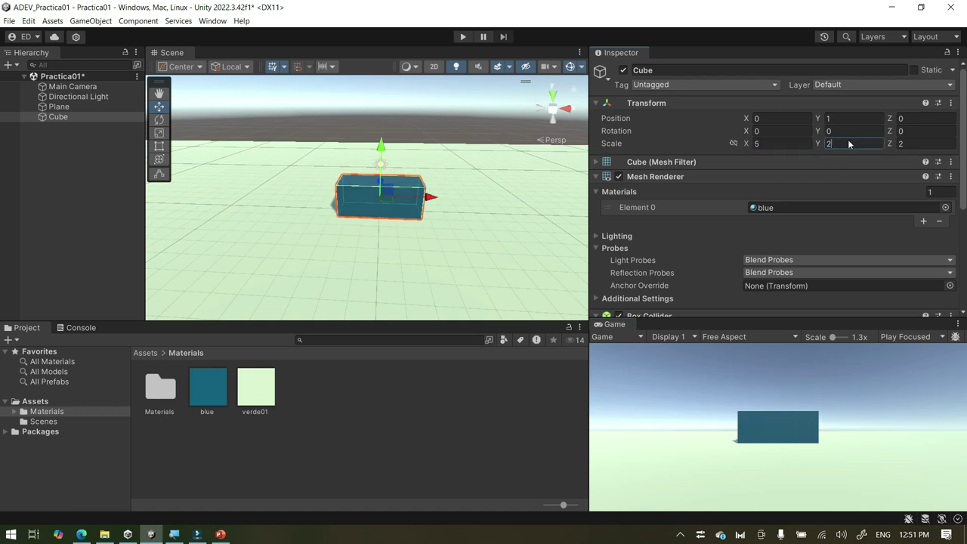
{"action": "type", "text": "5"}
{"action": "left_click", "coordinate": [899, 144]}
{"action": "type", "text": "5"}
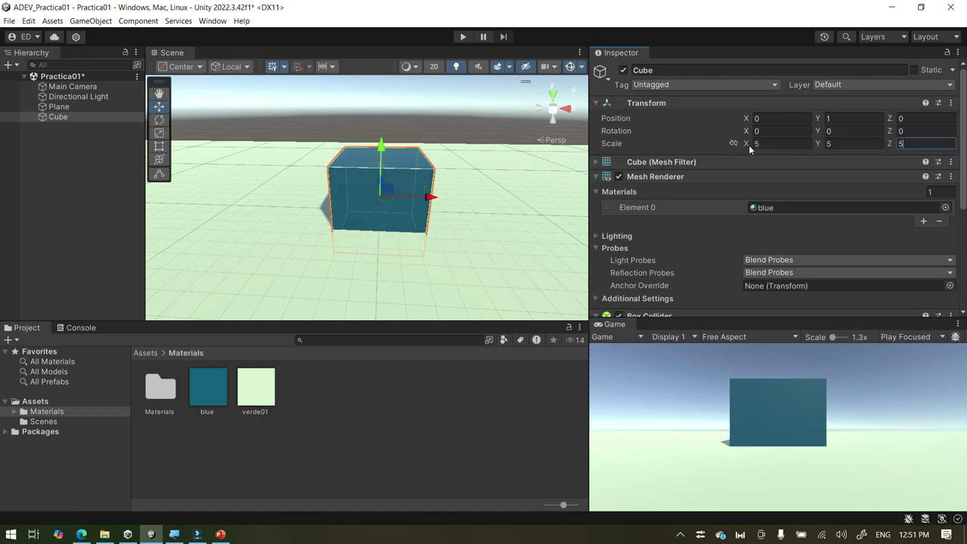
Set the cube's Y position to 2.5 and deselect it
{"action": "left_click", "coordinate": [840, 117]}
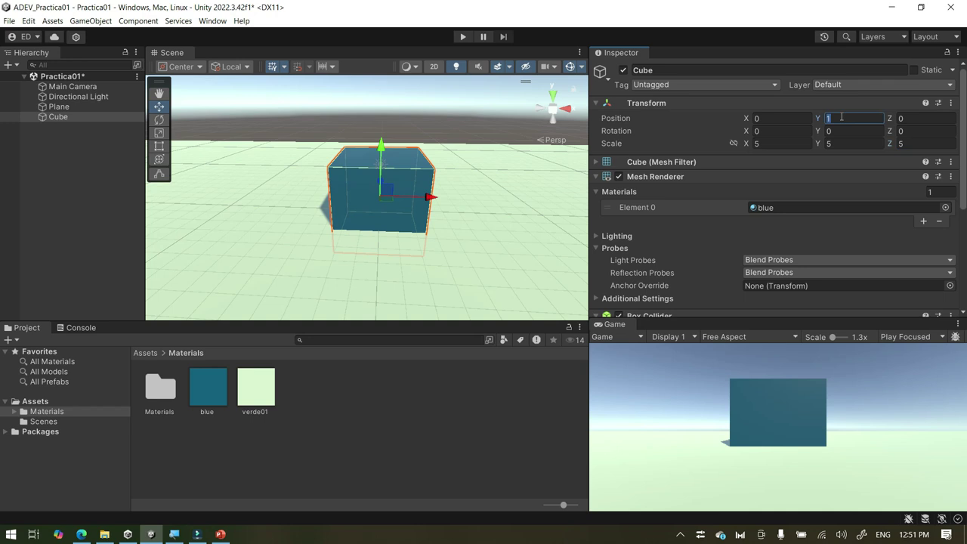
{"action": "type", "text": "2.5"}
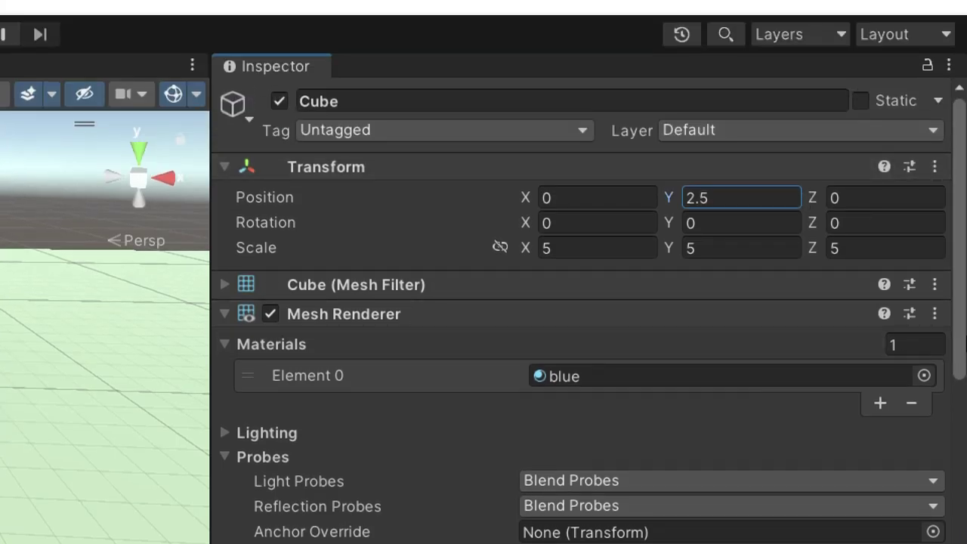
{"action": "left_click", "coordinate": [405, 102]}
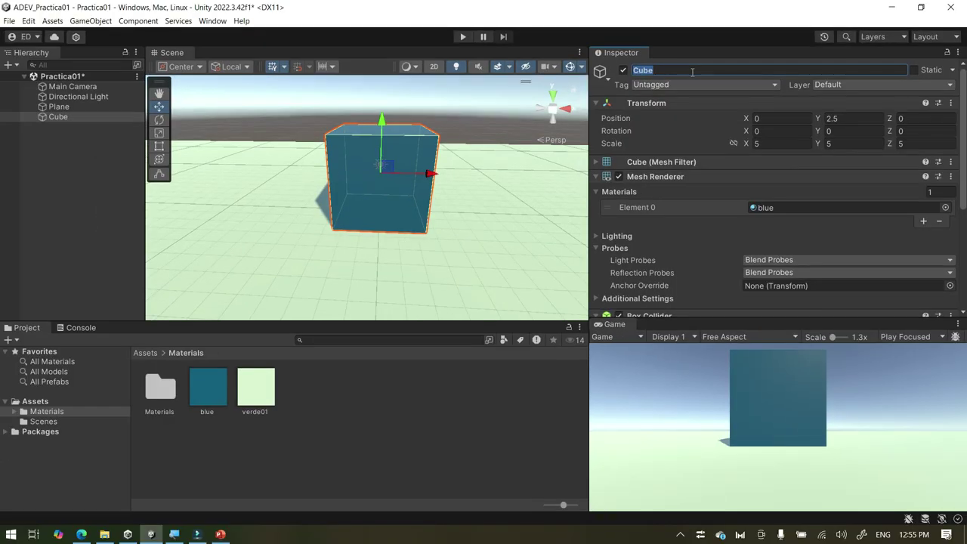
{"action": "left_click", "coordinate": [458, 442]}
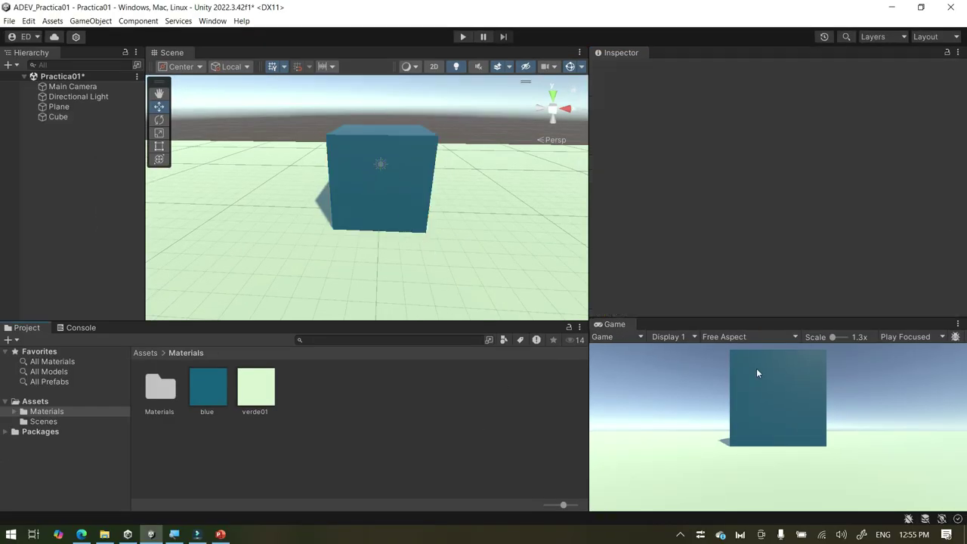
Examine the cube and floor plane from several angles and distances in the Scene view, with the Game view scale at about 1.3x
{"action": "scroll", "coordinate": [760, 383], "scroll_direction": "up", "scroll_amount": 2}
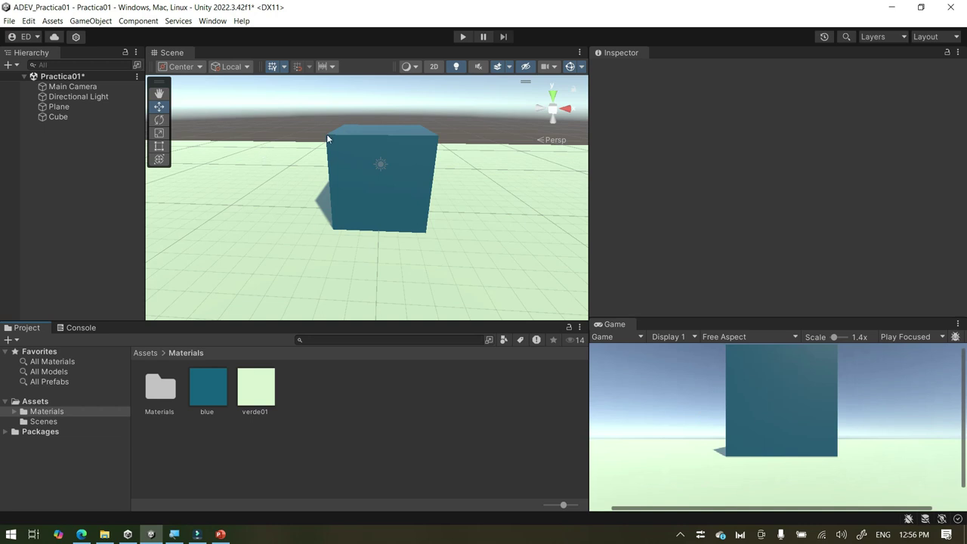
{"action": "left_click", "coordinate": [385, 192]}
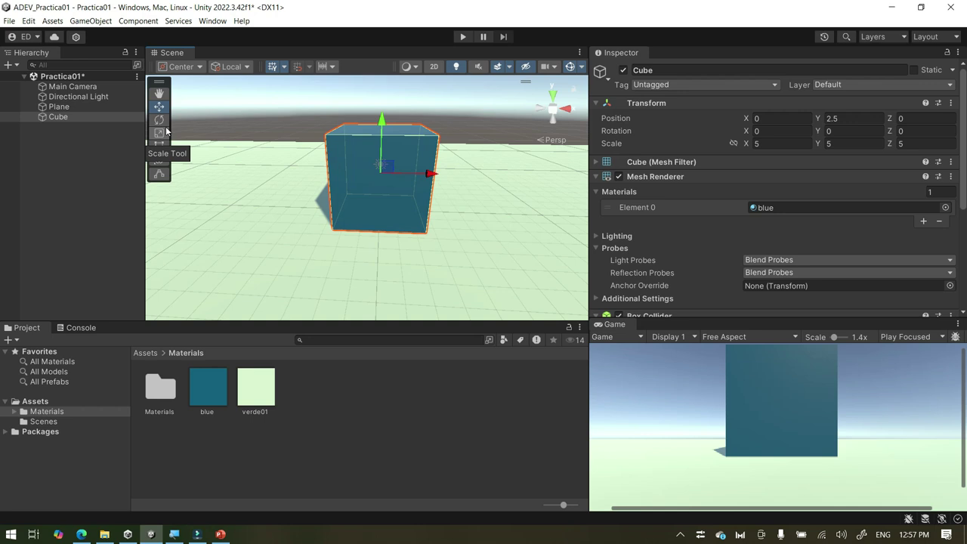
{"action": "left_click", "coordinate": [241, 119]}
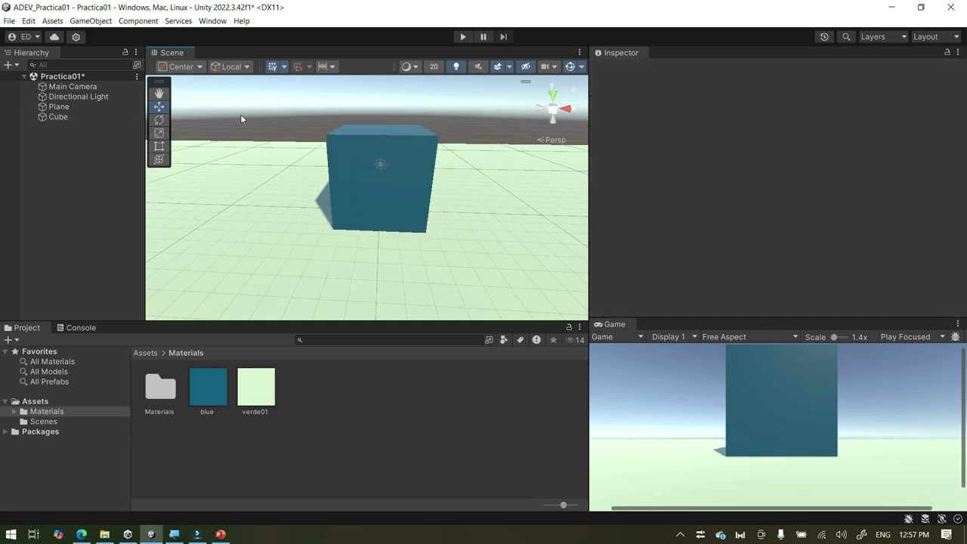
{"action": "left_click_drag", "start_coordinate": [337, 282], "coordinate": [360, 286], "text": "alt"}
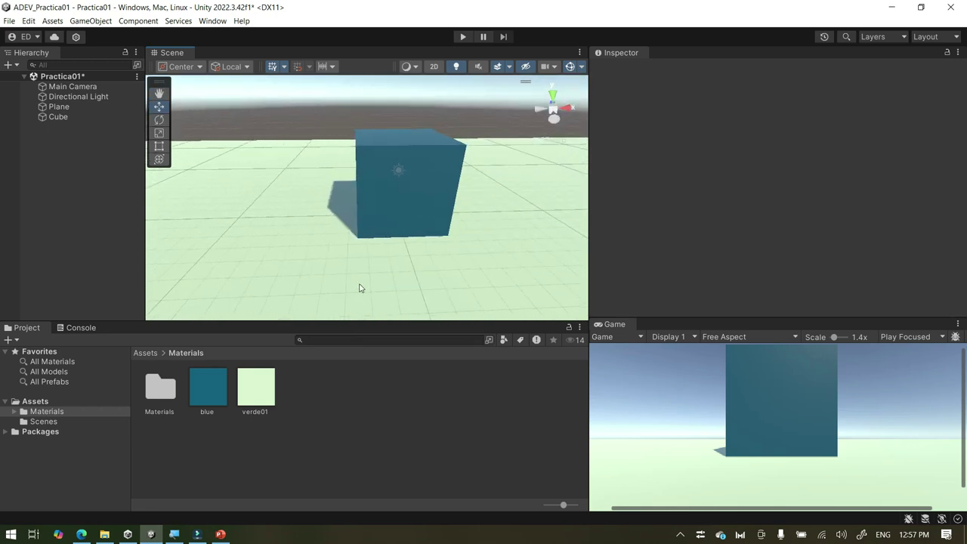
{"action": "scroll", "coordinate": [194, 102], "scroll_direction": "up", "scroll_amount": 5}
{"action": "scroll", "coordinate": [193, 102], "scroll_direction": "down", "scroll_amount": 4}
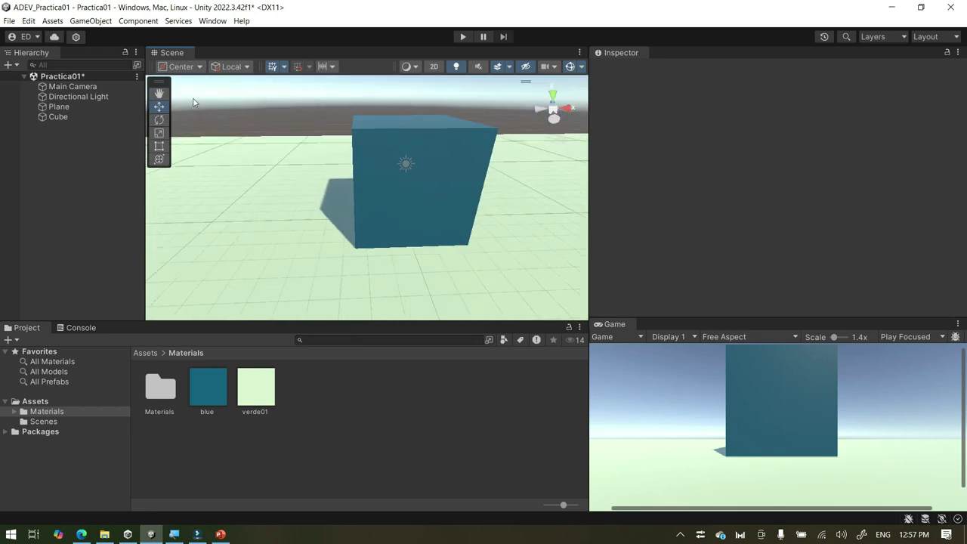
{"action": "left_click", "coordinate": [158, 93]}
{"action": "mouse_move", "coordinate": [317, 252]}
{"action": "left_mouse_down", "text": "alt"}
{"action": "mouse_move", "coordinate": [413, 265]}
{"action": "mouse_move", "coordinate": [305, 253]}
{"action": "left_mouse_up", "text": "alt"}
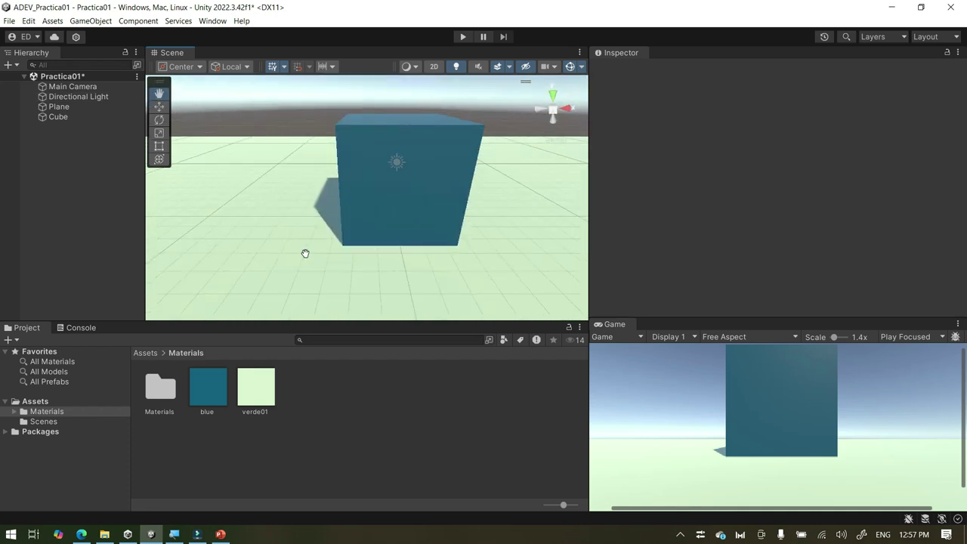
{"action": "key", "text": "alt"}
{"action": "left_click_drag", "start_coordinate": [307, 232], "coordinate": [324, 250], "text": "alt"}
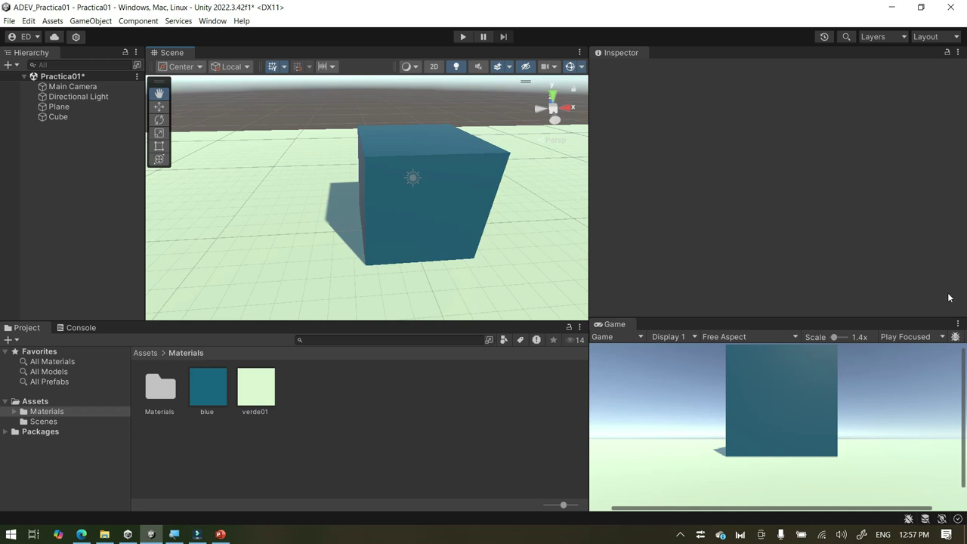
{"action": "key", "text": "Right"}
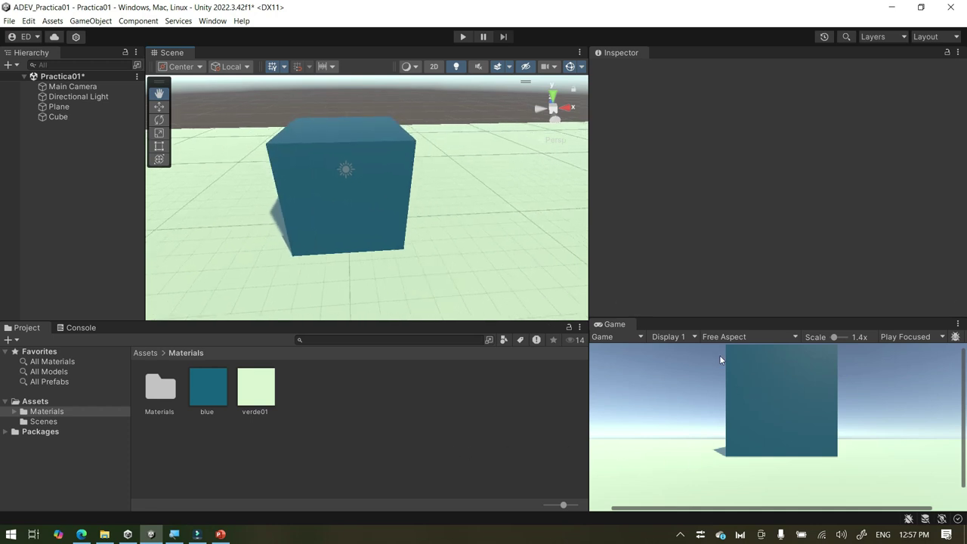
{"action": "left_click_drag", "start_coordinate": [833, 337], "coordinate": [810, 337]}
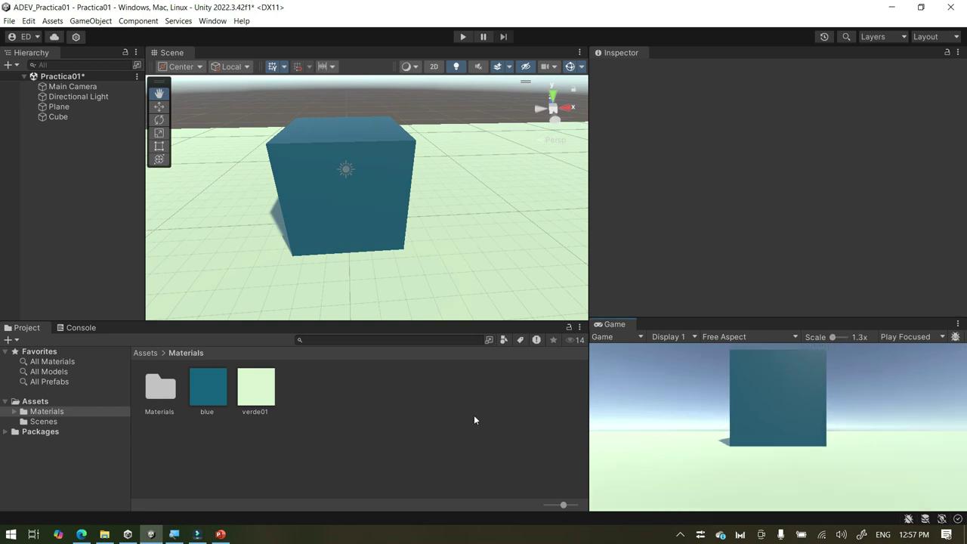
{"action": "key", "text": "Left"}
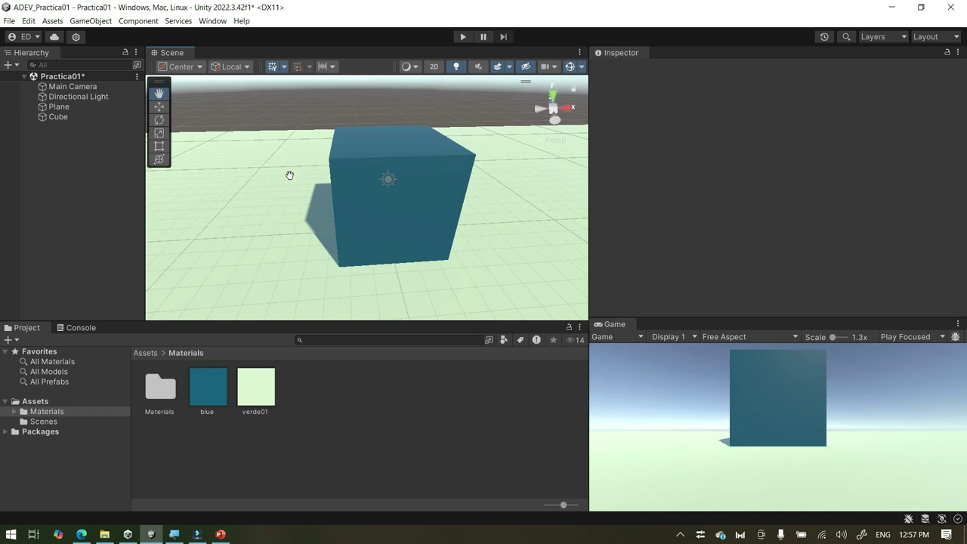
{"action": "scroll", "coordinate": [347, 193], "scroll_direction": "down", "scroll_amount": 10}
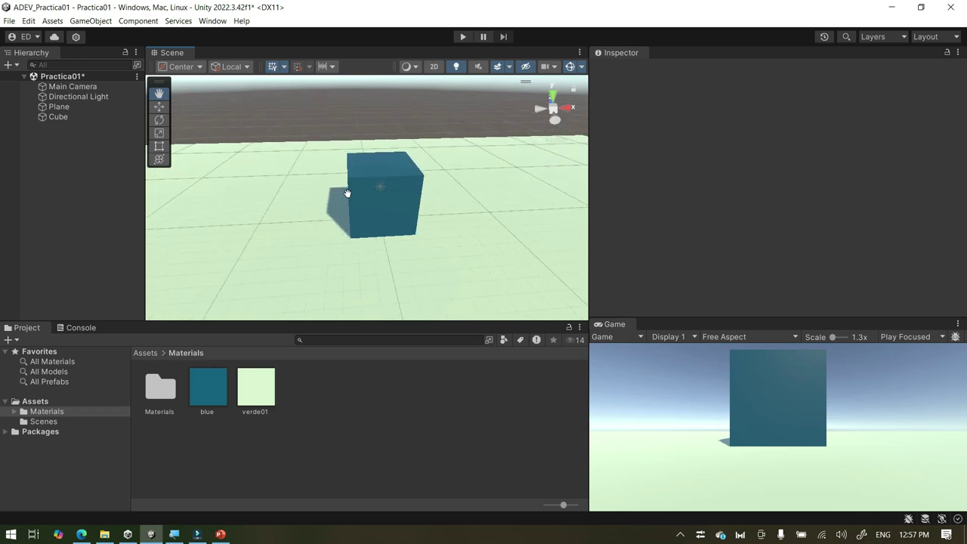
{"action": "scroll", "coordinate": [347, 193], "scroll_direction": "down", "scroll_amount": 1}
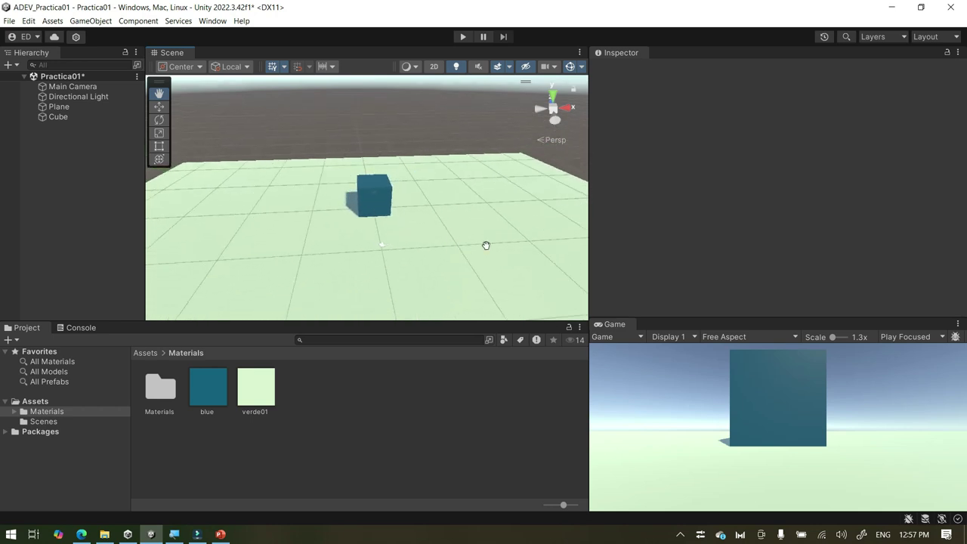
{"action": "scroll", "coordinate": [380, 247], "scroll_direction": "up", "scroll_amount": 3}
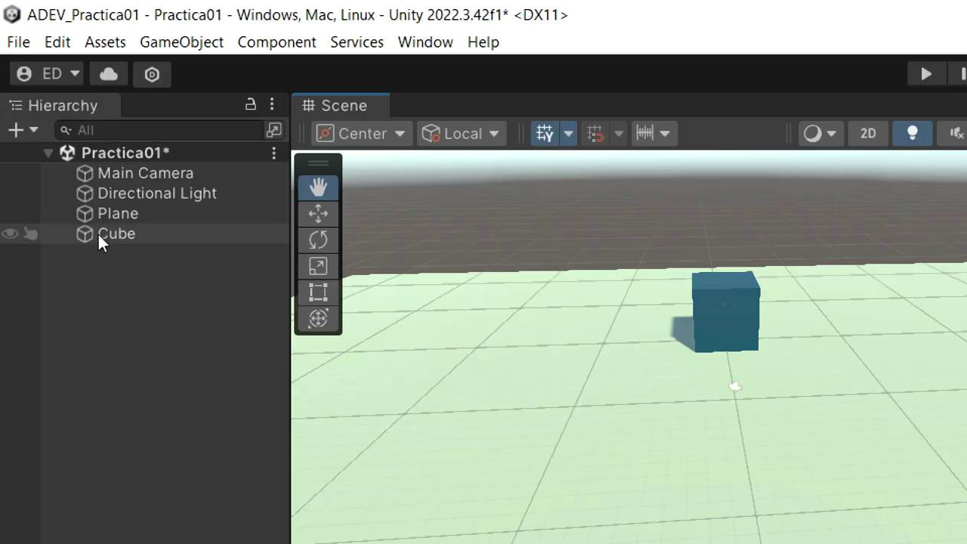
Move the Main Camera back from the cube along the Z axis to about -23.88
{"action": "left_click", "coordinate": [135, 174]}
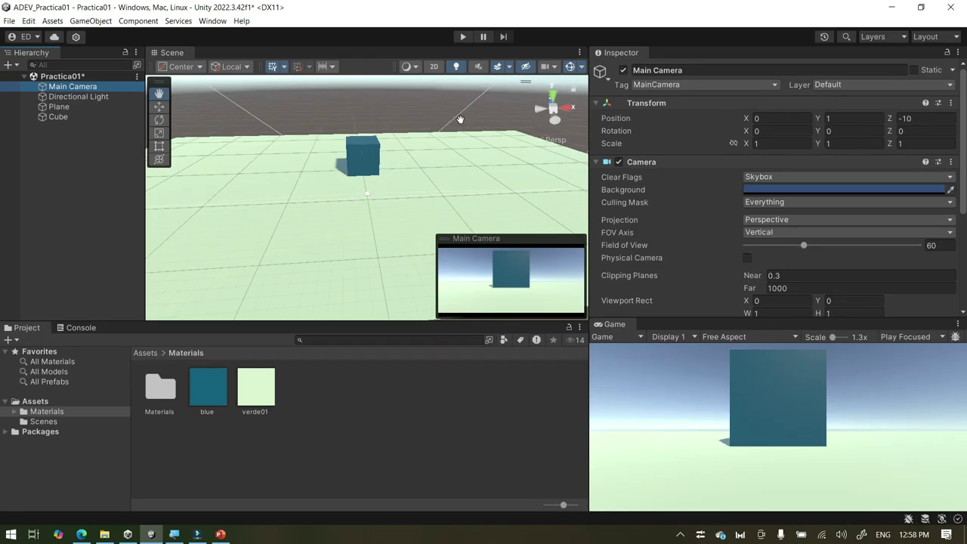
{"action": "left_click_drag", "start_coordinate": [499, 183], "coordinate": [172, 181], "text": "alt"}
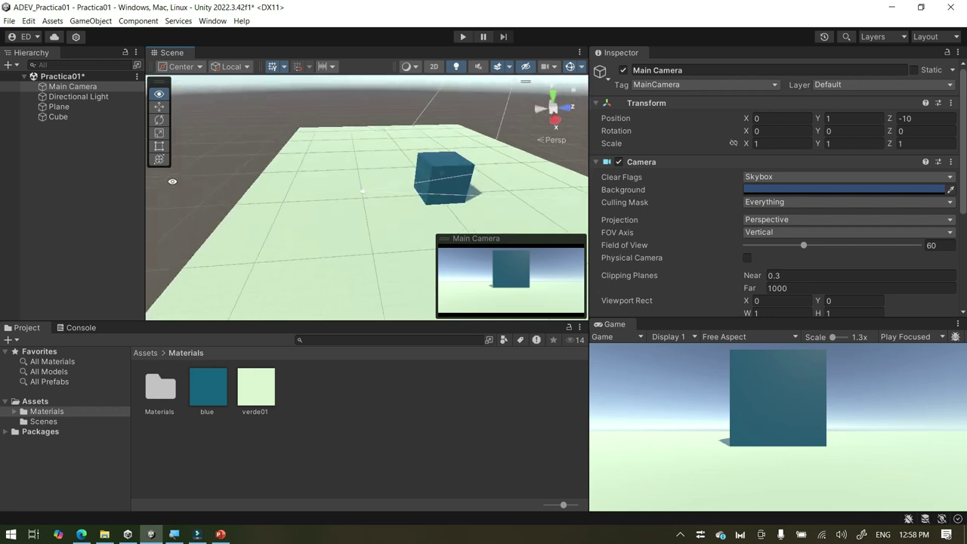
{"action": "left_click_drag", "start_coordinate": [363, 194], "coordinate": [364, 194]}
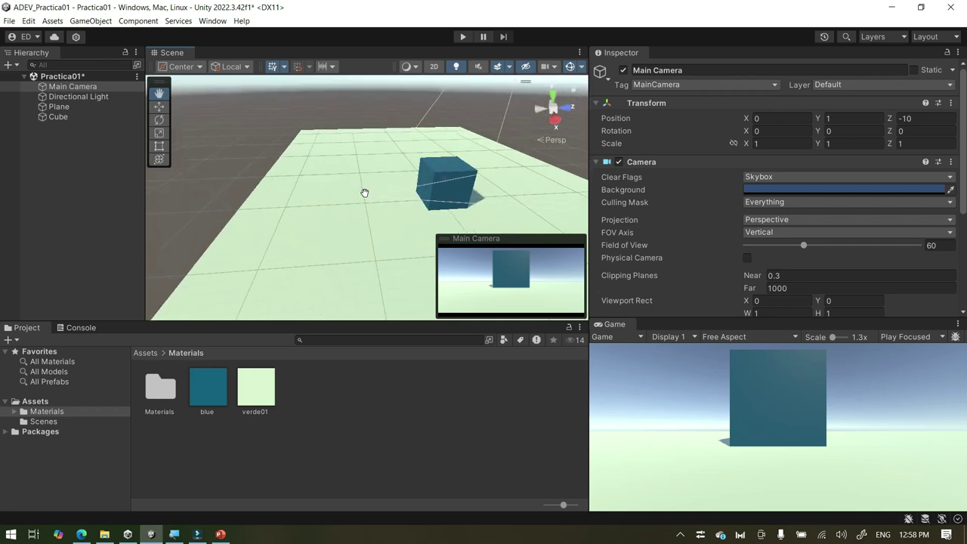
{"action": "left_click", "coordinate": [159, 106]}
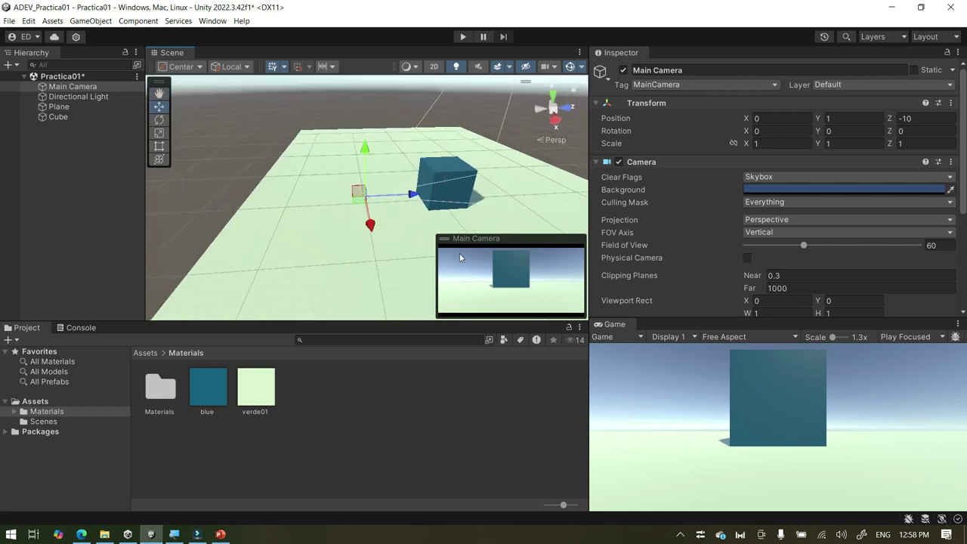
{"action": "left_click_drag", "start_coordinate": [412, 194], "coordinate": [308, 204]}
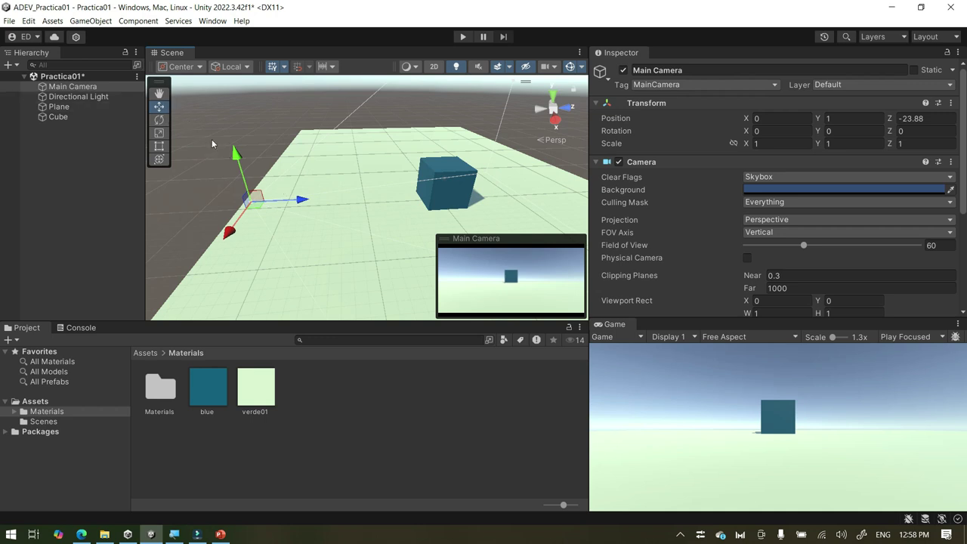
Move the Main Camera to about Y 5.59 and Z -24.99, and tilt it about 0.59 degrees around the X axis
{"action": "left_click", "coordinate": [160, 120]}
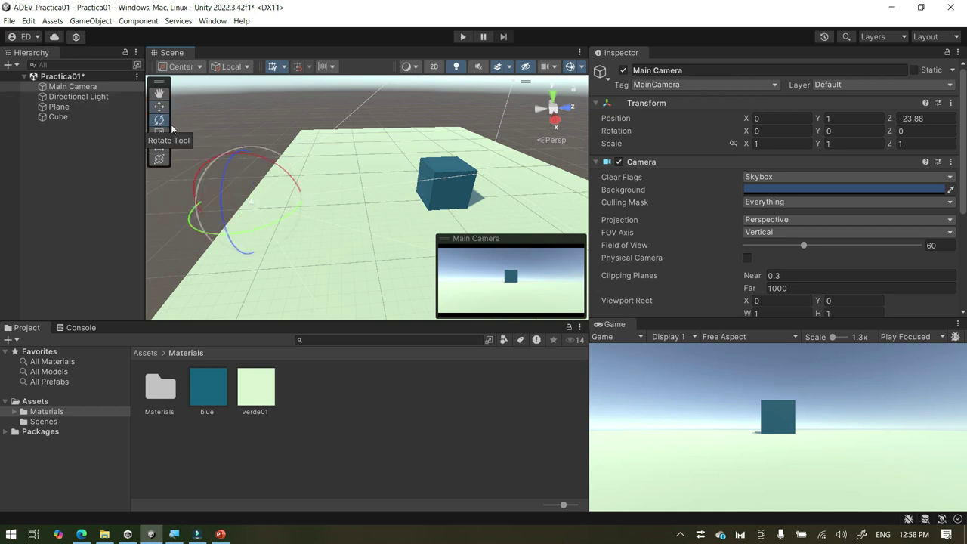
{"action": "left_click_drag", "start_coordinate": [268, 164], "coordinate": [200, 113]}
{"action": "left_click", "coordinate": [159, 106]}
{"action": "left_click", "coordinate": [158, 119]}
{"action": "left_click_drag", "start_coordinate": [253, 129], "coordinate": [282, 136]}
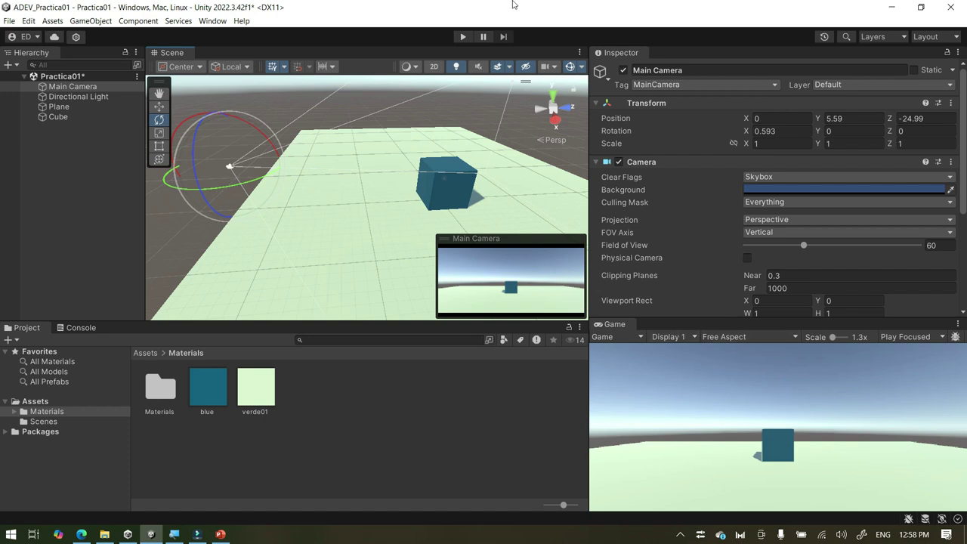
Run the scene in Play mode to check the camera's view of the cube, and stop it
{"action": "left_click", "coordinate": [462, 37]}
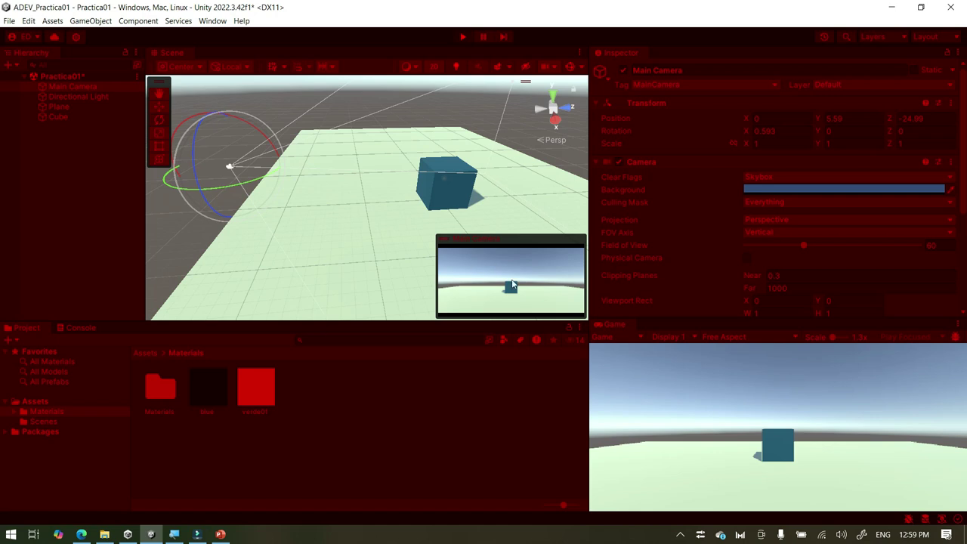
{"action": "left_click", "coordinate": [461, 38]}
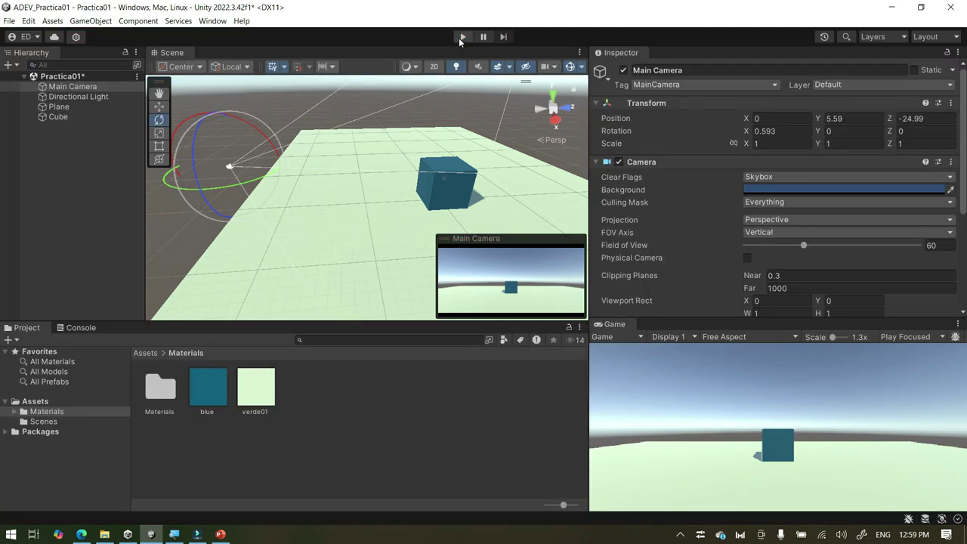
Add a 3D sphere to the Practica01 scene, keeping its default name
{"action": "left_click", "coordinate": [295, 279]}
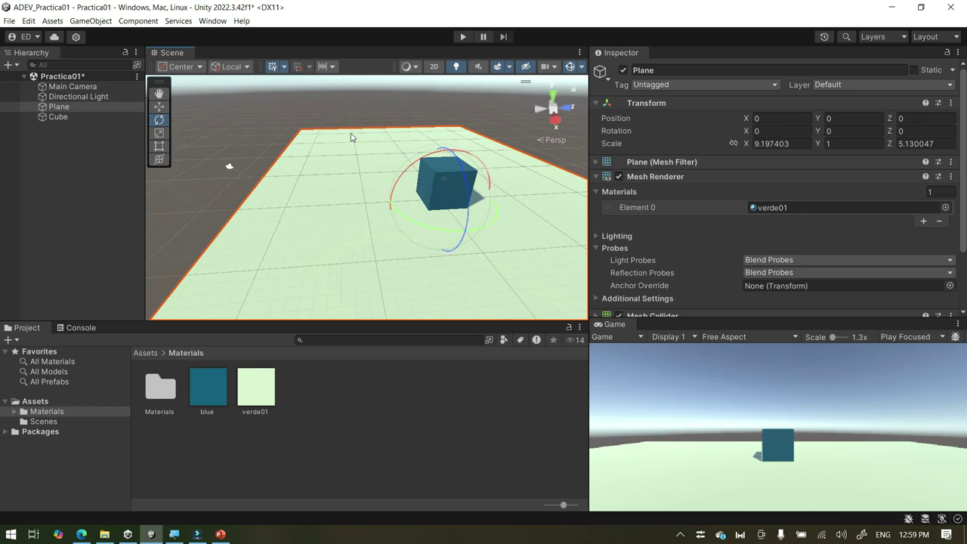
{"action": "left_click", "coordinate": [386, 106]}
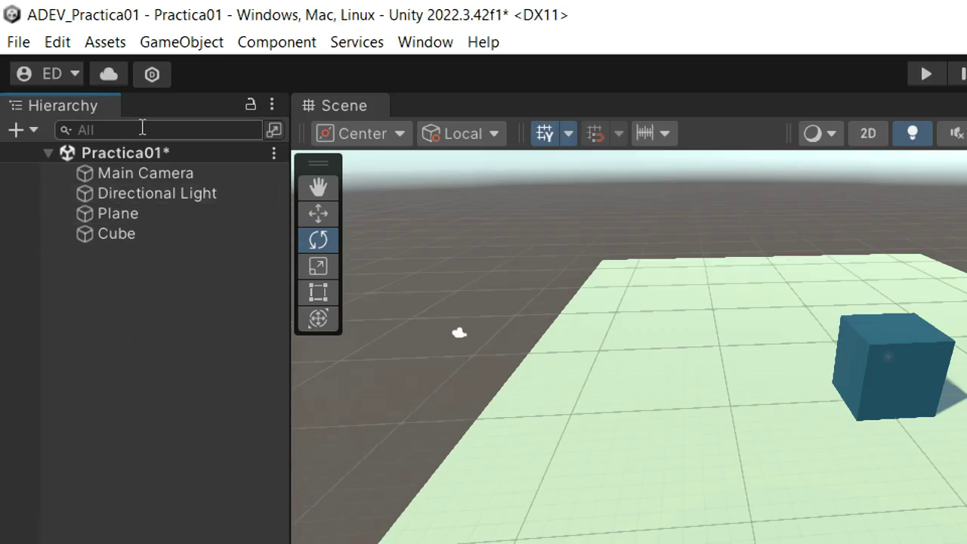
{"action": "right_click", "coordinate": [121, 289]}
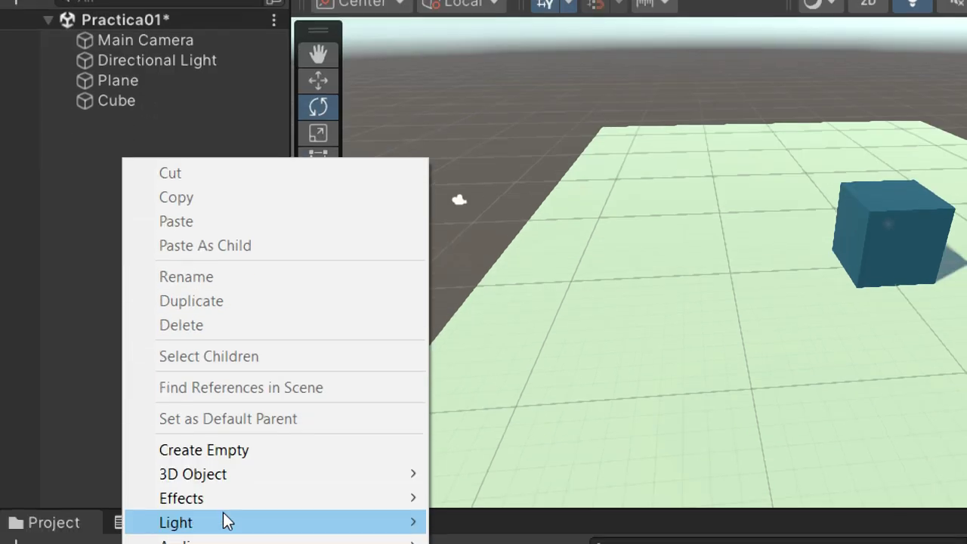
{"action": "mouse_move", "coordinate": [367, 461]}
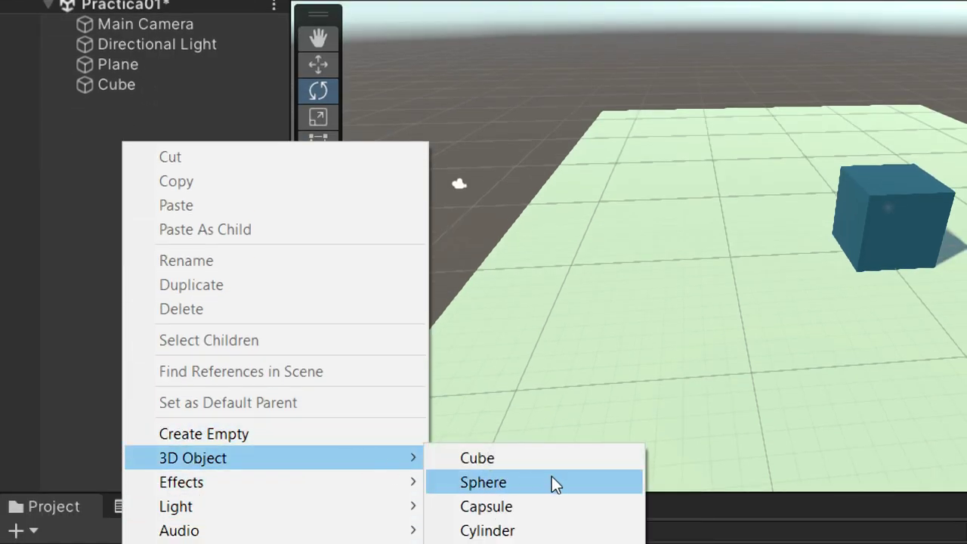
{"action": "left_click", "coordinate": [504, 403]}
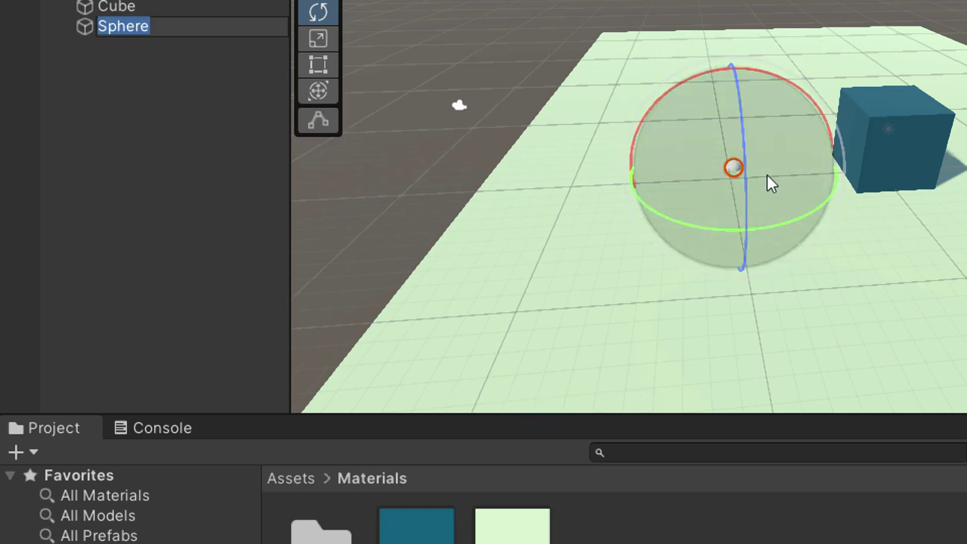
{"action": "left_click", "coordinate": [136, 329]}
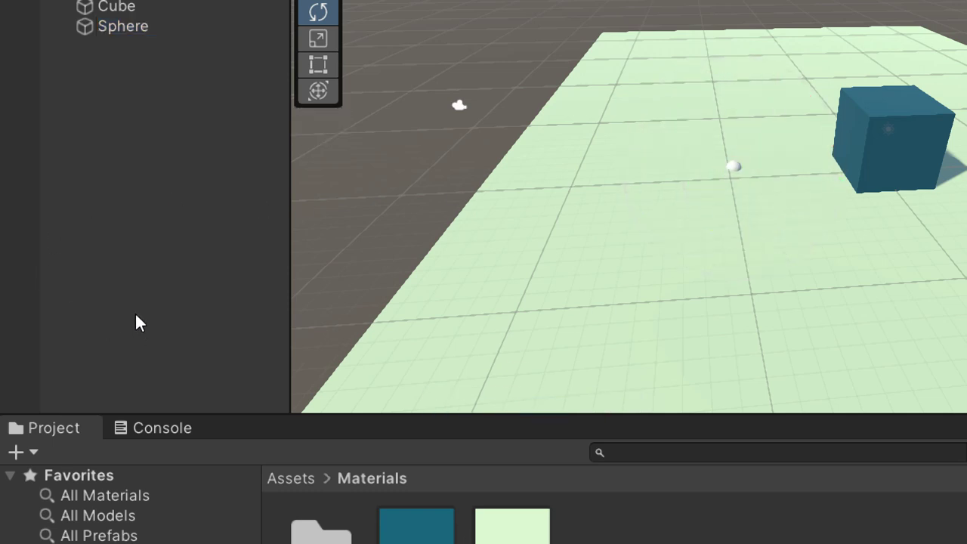
Raise the sphere above the floor plane along the Y axis to about 12.44
{"action": "left_click", "coordinate": [710, 300]}
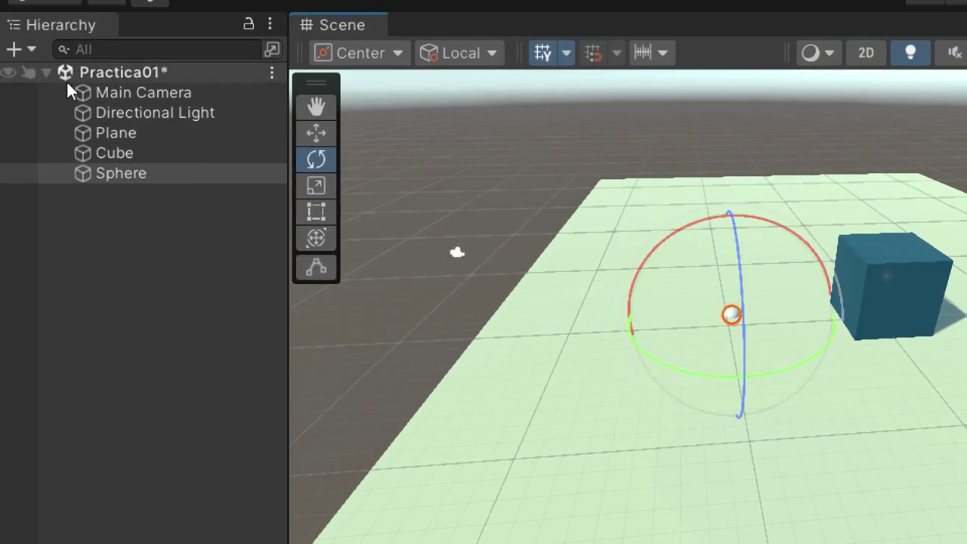
{"action": "left_click", "coordinate": [306, 125]}
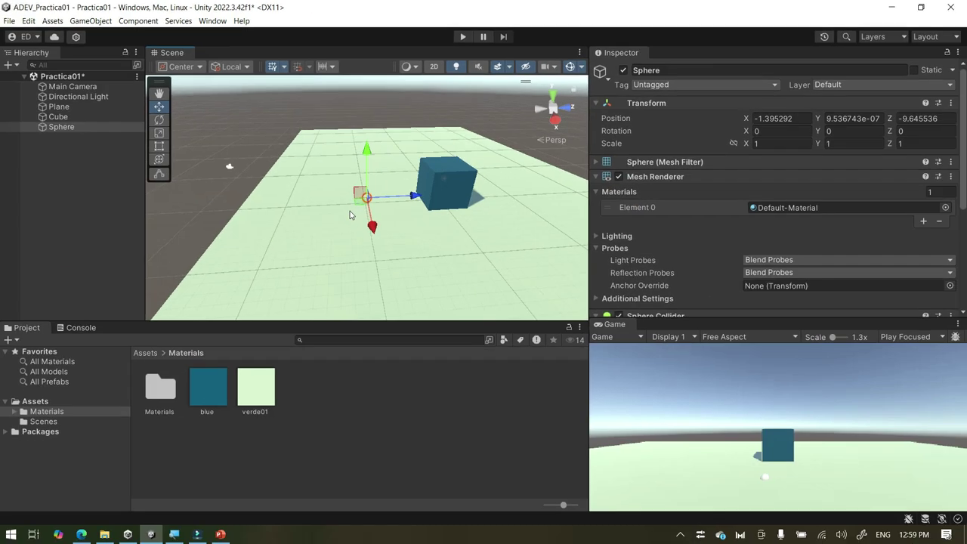
{"action": "left_click_drag", "start_coordinate": [367, 150], "coordinate": [380, 30]}
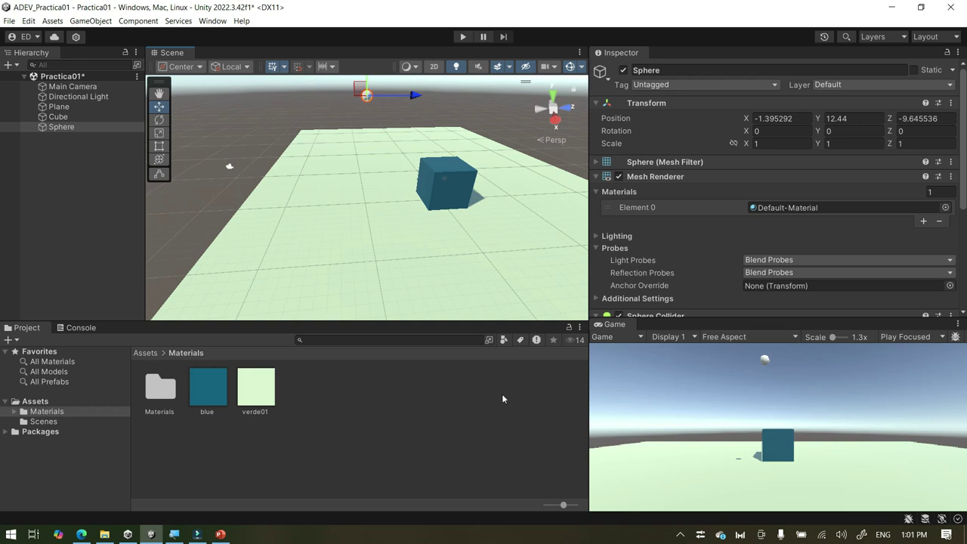
Examine the raised sphere's position relative to the cube and floor from several distances and angles in the Scene view
{"action": "scroll", "coordinate": [360, 127], "scroll_direction": "up", "scroll_amount": 3}
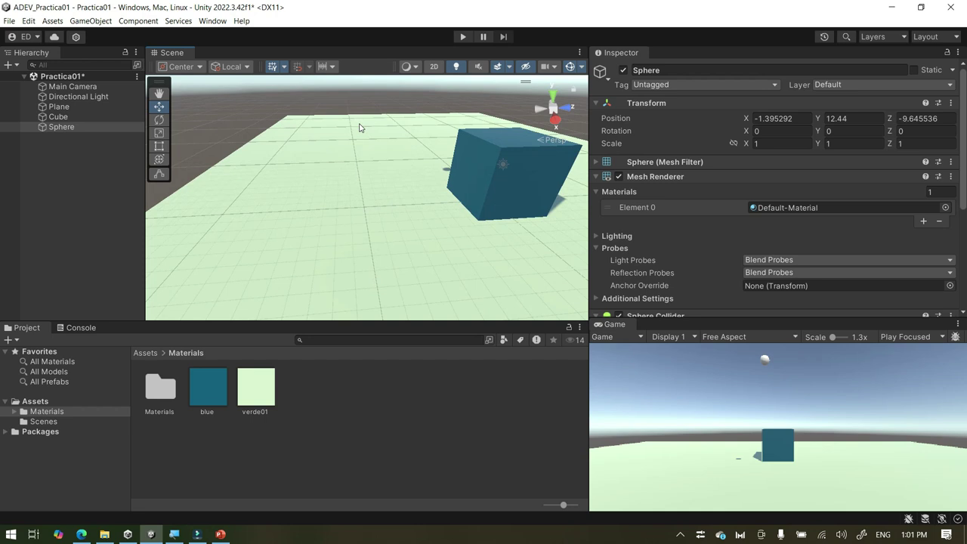
{"action": "right_click_drag", "start_coordinate": [364, 122], "coordinate": [408, 174]}
{"action": "scroll", "coordinate": [318, 144], "scroll_direction": "up", "scroll_amount": 2}
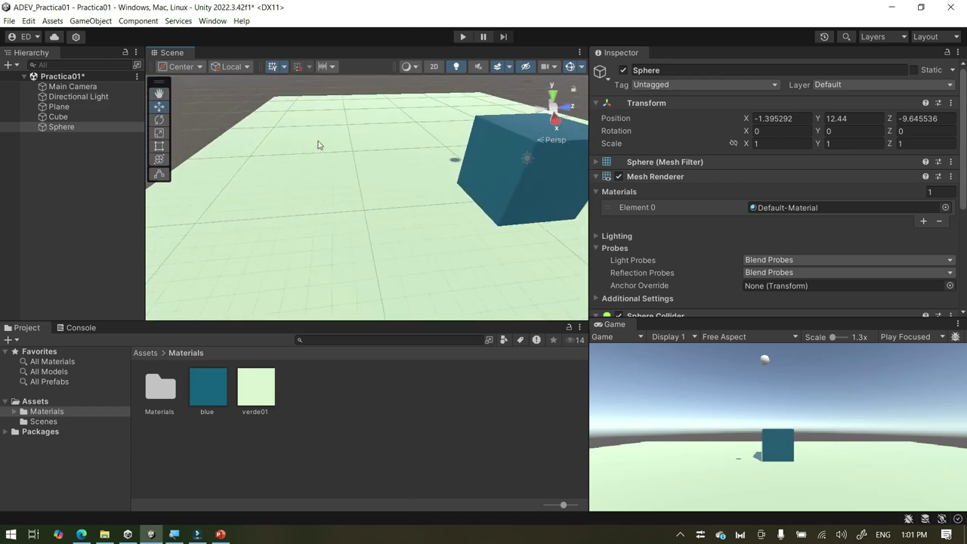
{"action": "scroll", "coordinate": [318, 144], "scroll_direction": "down", "scroll_amount": 4}
{"action": "scroll", "coordinate": [318, 145], "scroll_direction": "down", "scroll_amount": 3}
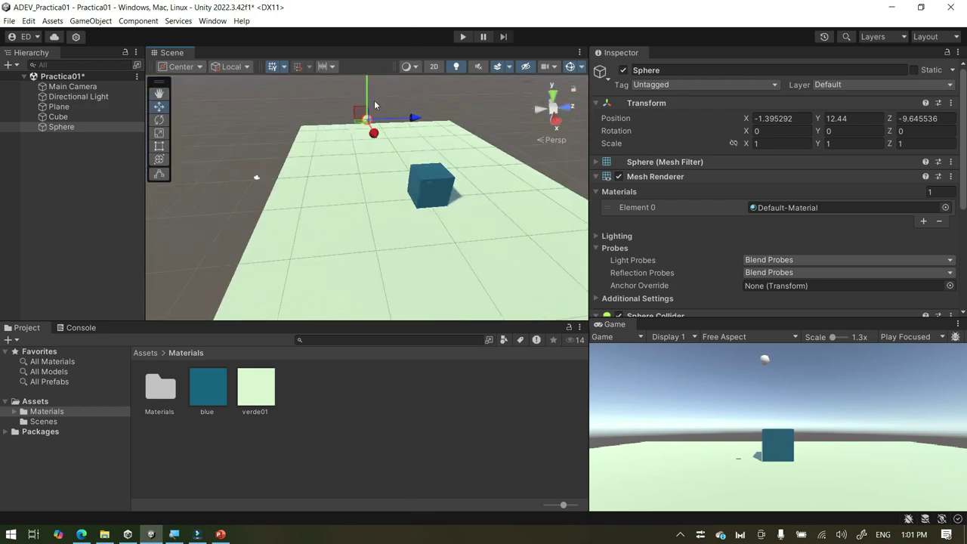
{"action": "scroll", "coordinate": [372, 102], "scroll_direction": "up", "scroll_amount": 1}
{"action": "scroll", "coordinate": [372, 102], "scroll_direction": "down", "scroll_amount": 2}
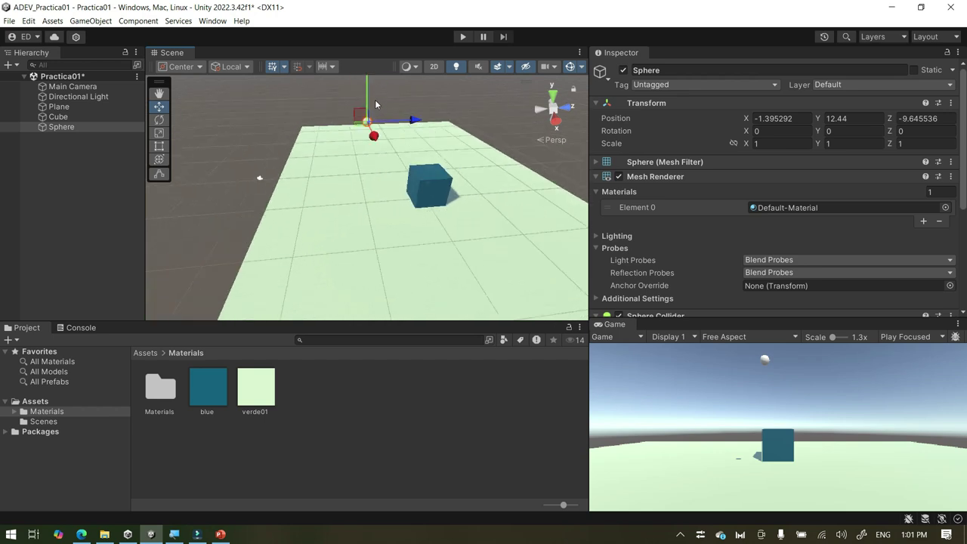
{"action": "left_click", "coordinate": [444, 85]}
{"action": "scroll", "coordinate": [370, 100], "scroll_direction": "up", "scroll_amount": 2}
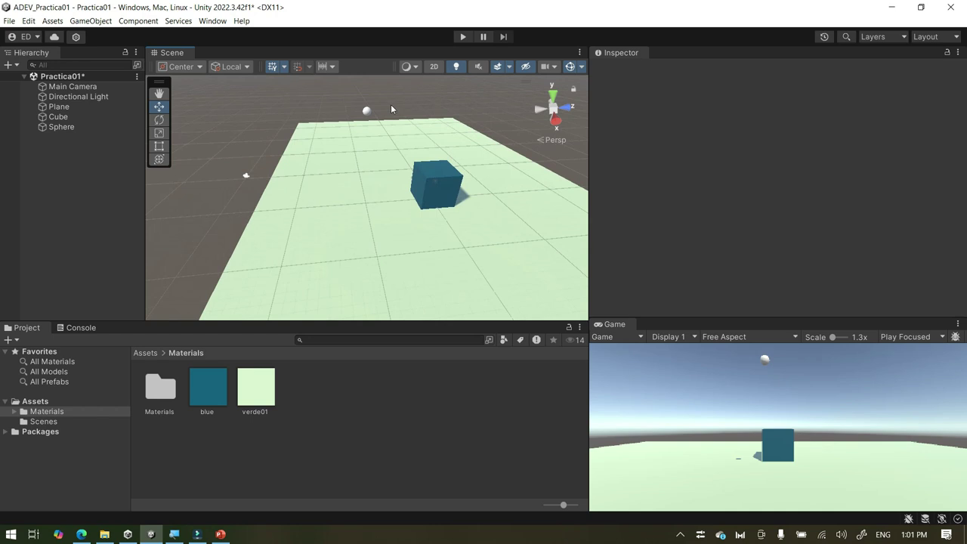
{"action": "left_click_drag", "start_coordinate": [391, 104], "coordinate": [378, 205], "text": "alt"}
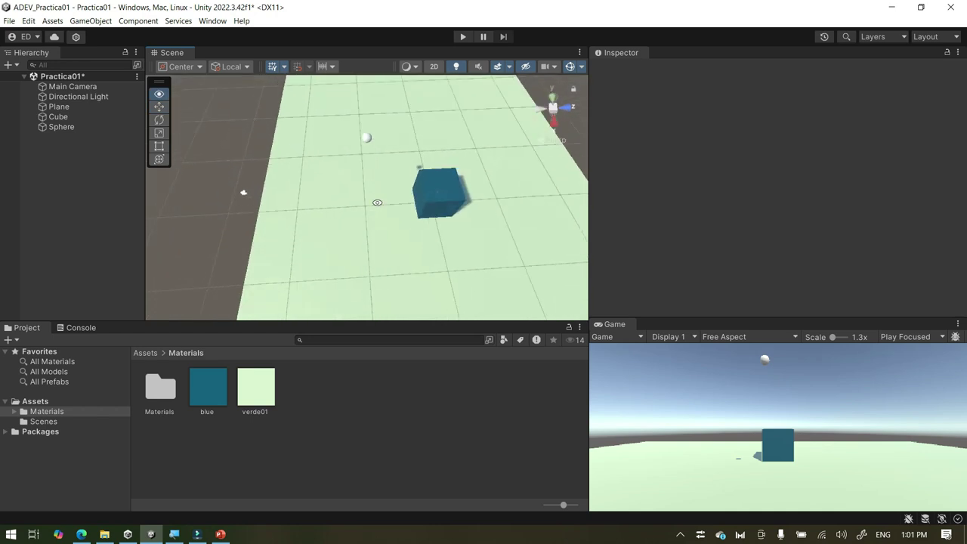
{"action": "scroll", "coordinate": [374, 132], "scroll_direction": "up", "scroll_amount": 2}
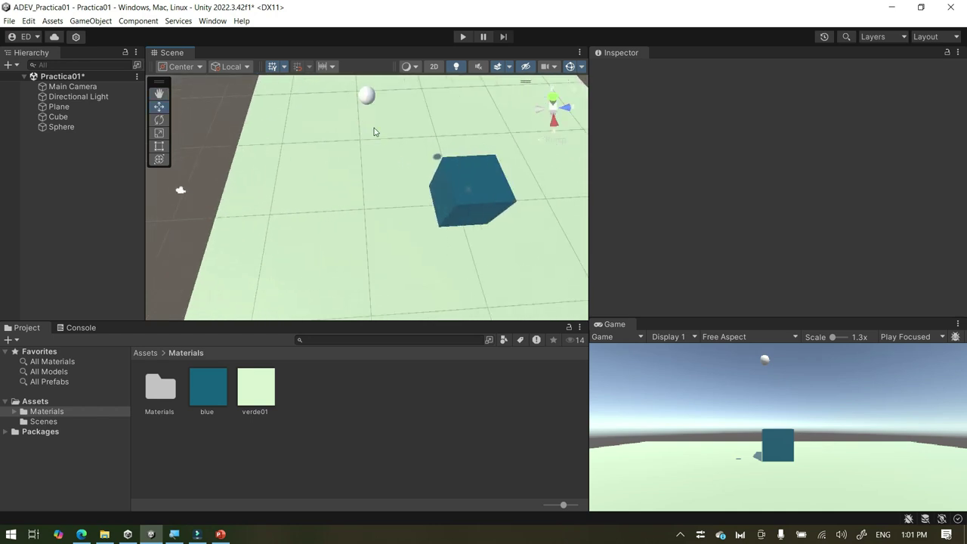
{"action": "left_click", "coordinate": [368, 115]}
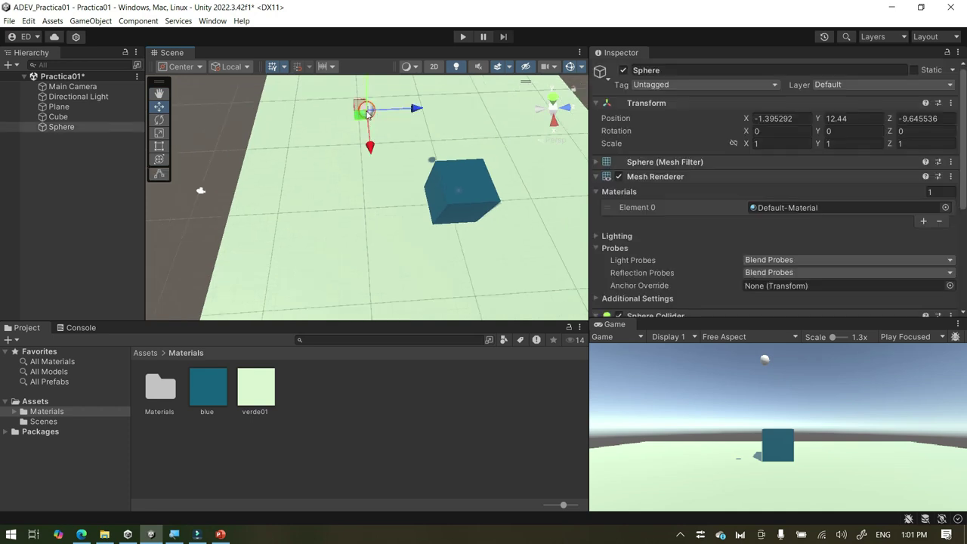
Switch to the Edge browser and search Bing for "textura plateada"
{"action": "left_click", "coordinate": [77, 534]}
{"action": "left_click", "coordinate": [230, 73]}
{"action": "key", "text": "BackSpace"}
{"action": "key", "text": "BackSpace"}
{"action": "key", "text": "BackSpace"}
{"action": "key", "text": "BackSpace"}
{"action": "key", "text": "BackSpace"}
{"action": "key", "text": "BackSpace"}
{"action": "key", "text": "BackSpace"}
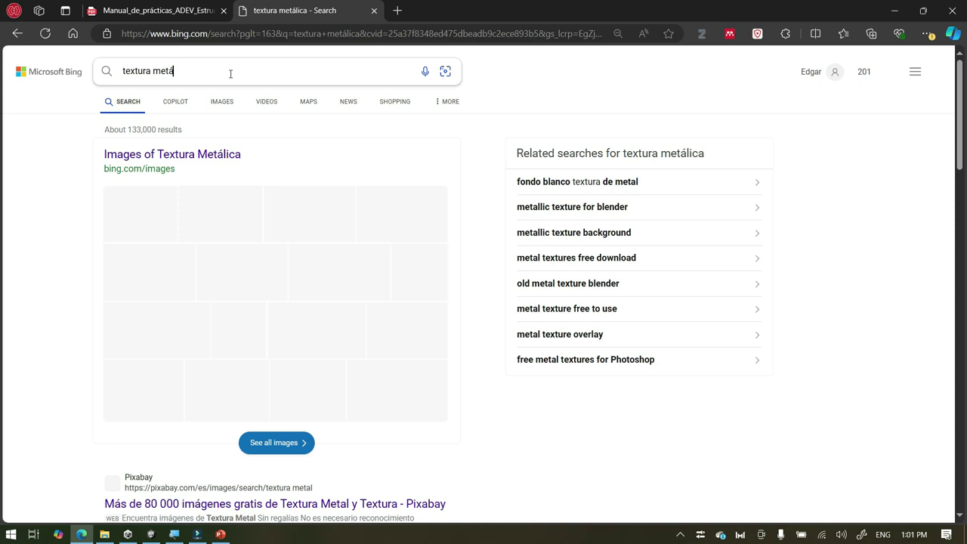
{"action": "type", "text": "plateada"}
{"action": "key", "text": "Return"}
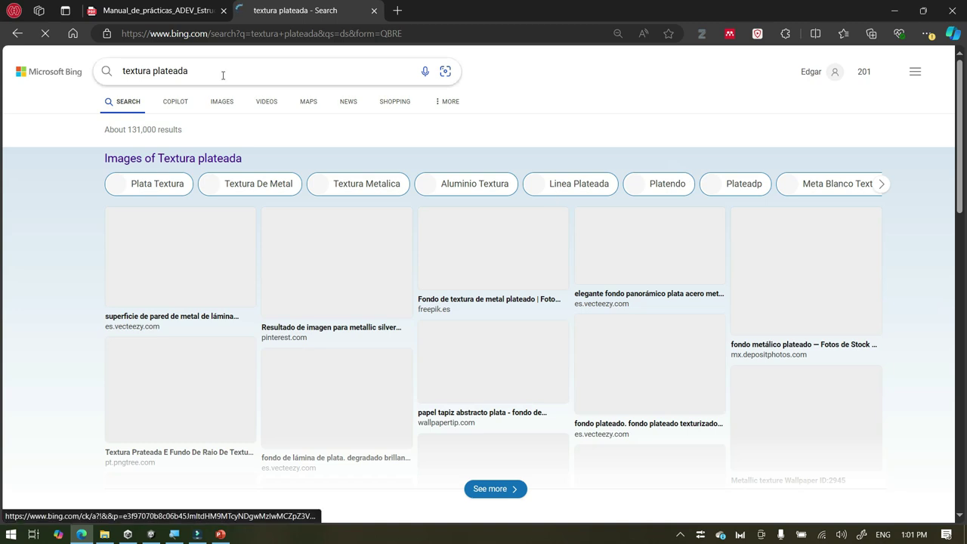
Try to view the image results for "textura plateada", and return to the search results page
{"action": "left_click", "coordinate": [219, 100]}
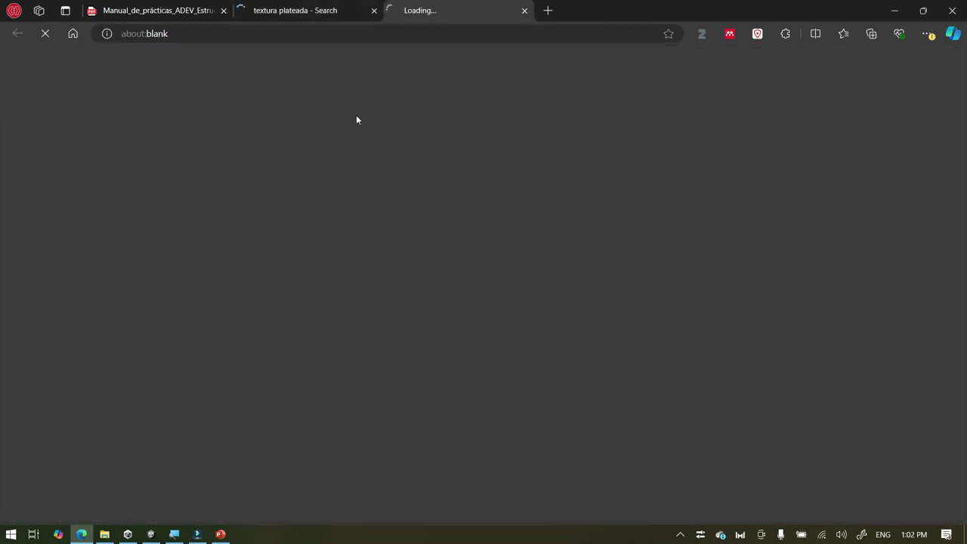
{"action": "left_click", "coordinate": [261, 10]}
{"action": "left_click", "coordinate": [459, 8]}
{"action": "left_click", "coordinate": [274, 8]}
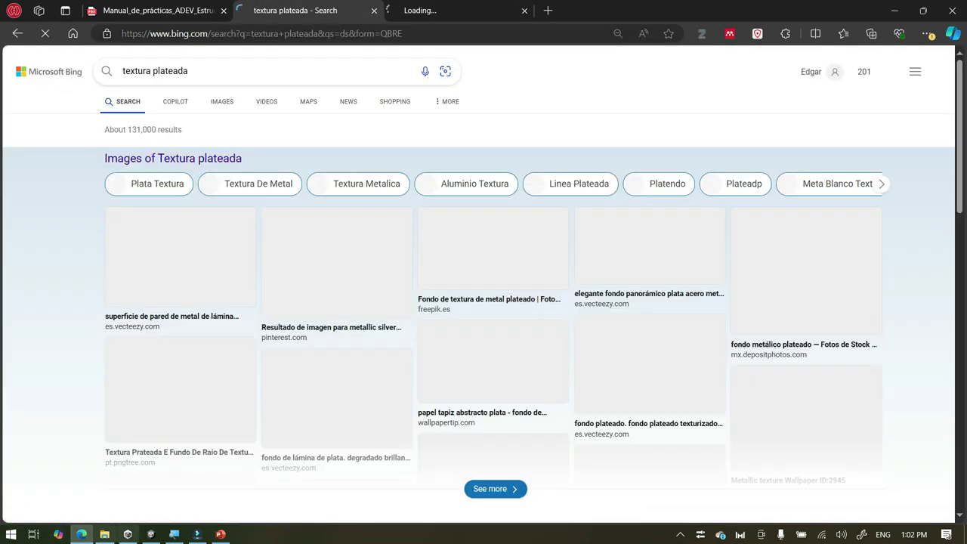
Switch to PowerPoint and change the green square's fill to a light peach orange theme colour
{"action": "left_click", "coordinate": [221, 534]}
{"action": "left_click", "coordinate": [634, 263]}
{"action": "left_click", "coordinate": [444, 266]}
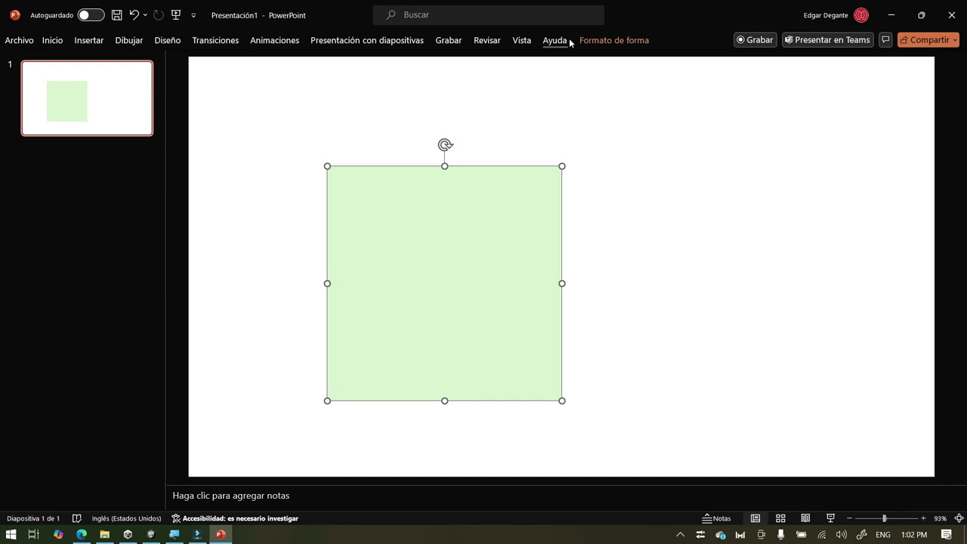
{"action": "left_click", "coordinate": [614, 42]}
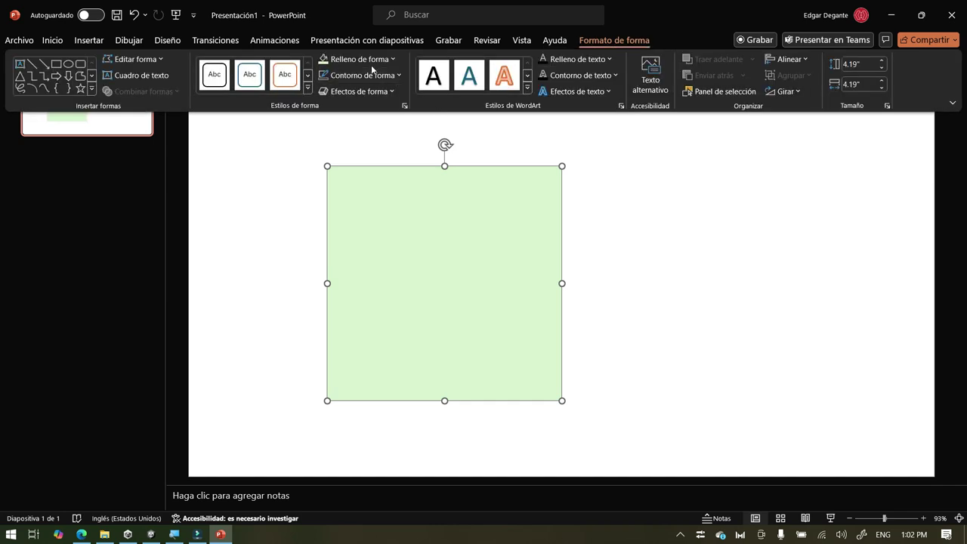
{"action": "left_click", "coordinate": [389, 62]}
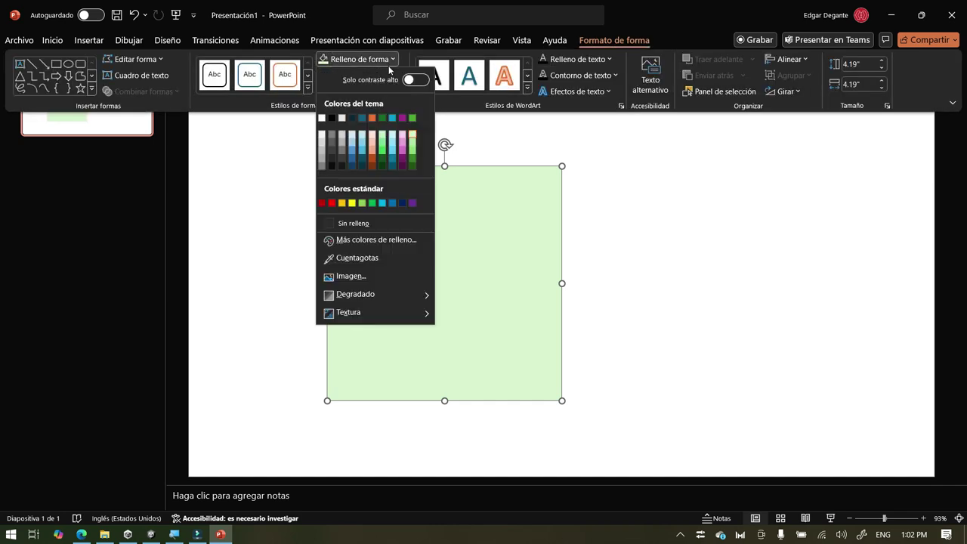
{"action": "left_click", "coordinate": [370, 151]}
{"action": "left_click", "coordinate": [445, 265]}
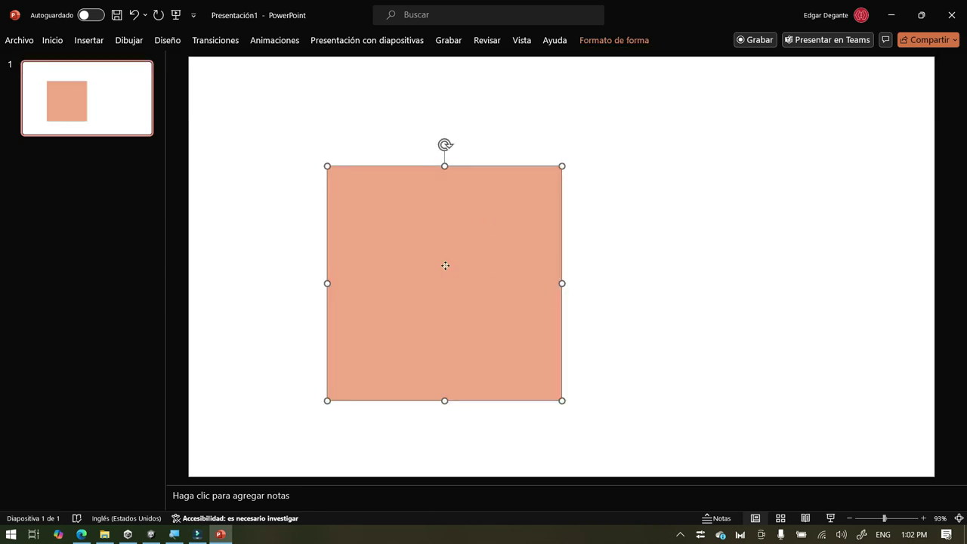
Save the peach square as a PNG image named durazno in the Downloads folder
{"action": "right_click", "coordinate": [445, 265]}
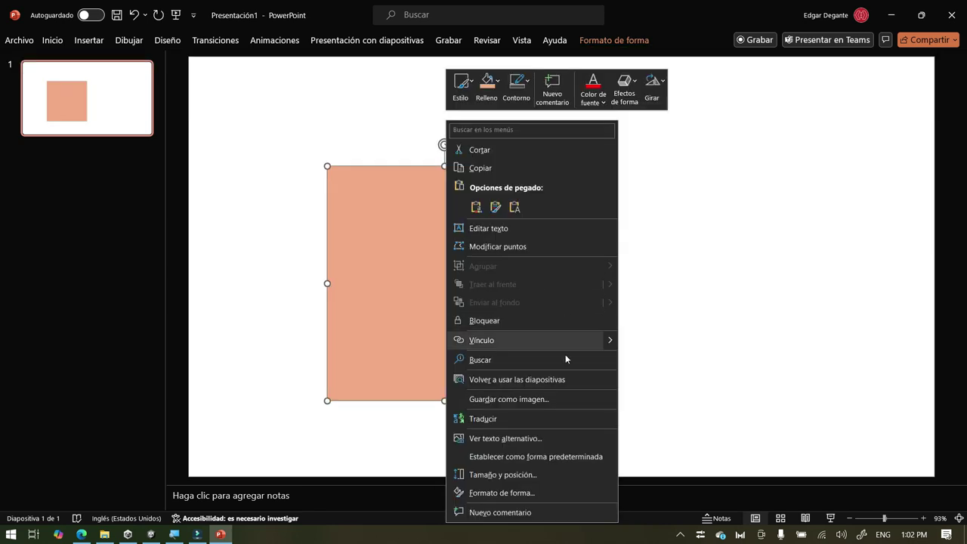
{"action": "left_click", "coordinate": [508, 398]}
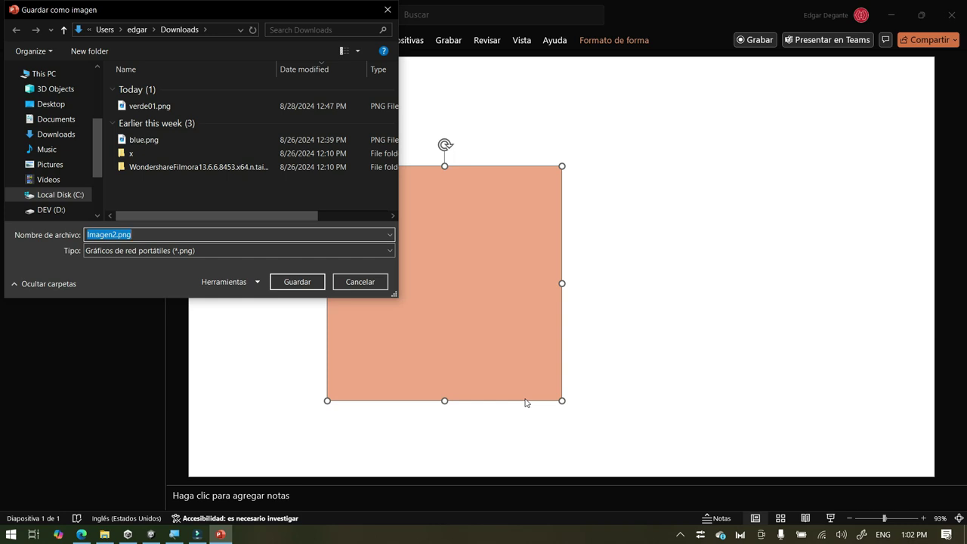
{"action": "type", "text": "durazno"}
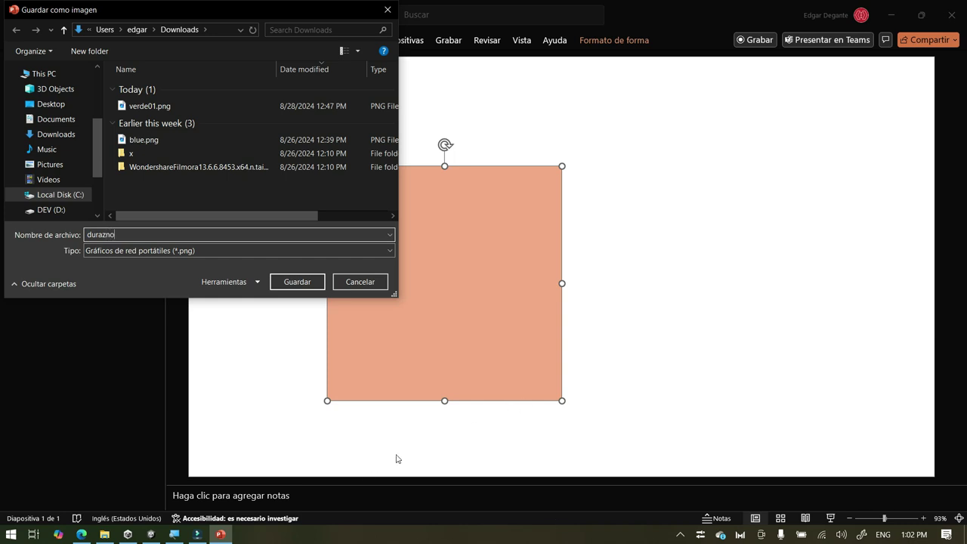
{"action": "left_click", "coordinate": [296, 281]}
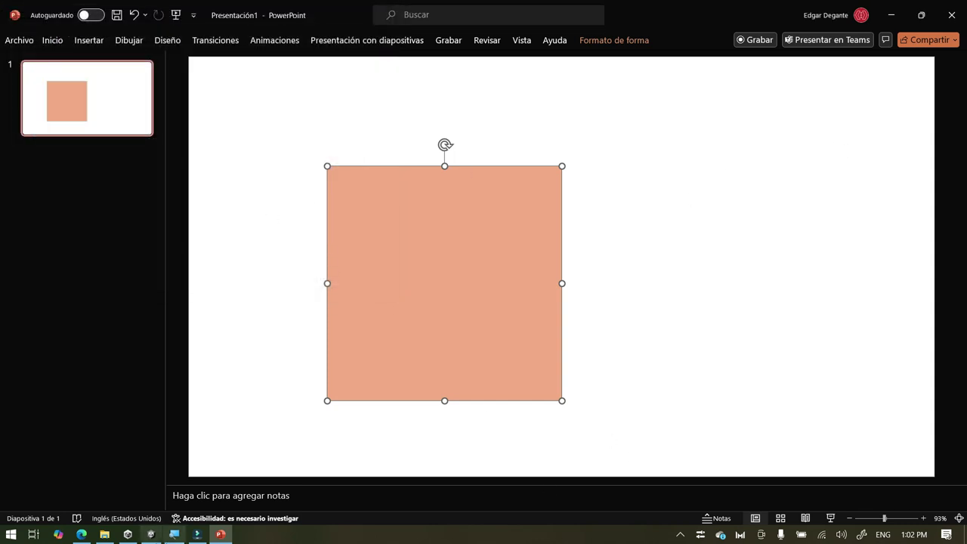
Switch back to Unity and import the durazno image from File Explorer into the project's Materials folder
{"action": "left_click", "coordinate": [151, 534]}
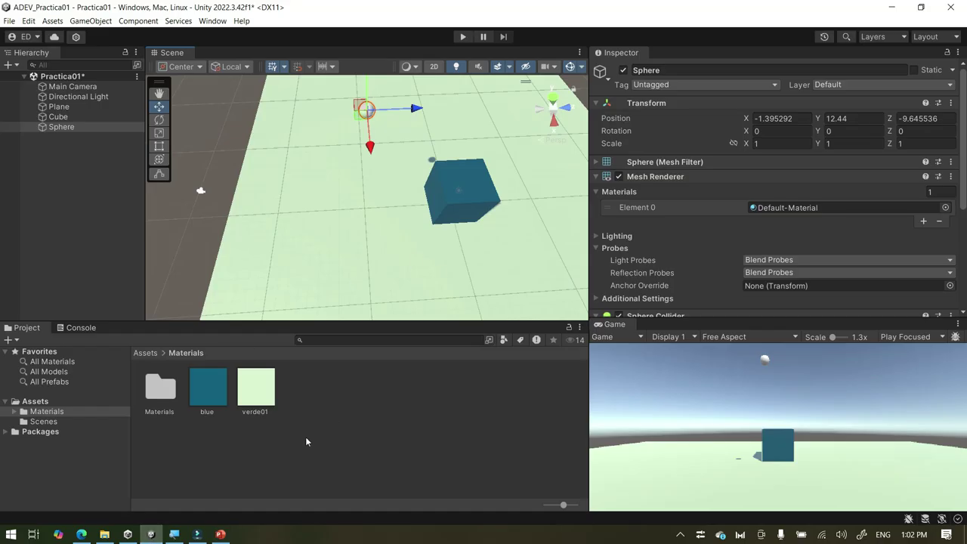
{"action": "left_click", "coordinate": [104, 534]}
{"action": "left_click_drag", "start_coordinate": [567, 219], "coordinate": [398, 431]}
{"action": "left_click", "coordinate": [398, 431]}
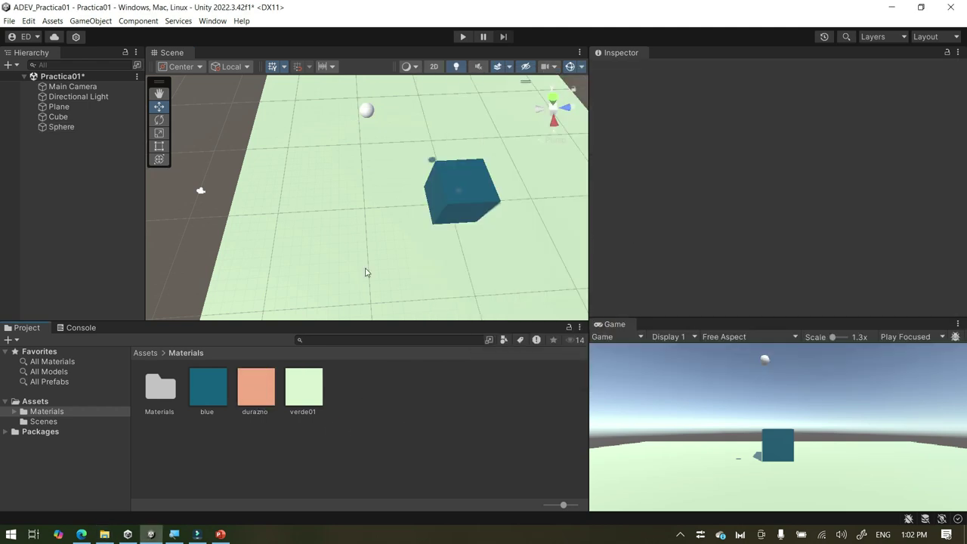
Apply the durazno texture to the sphere above the floor, and clear the selection
{"action": "left_click_drag", "start_coordinate": [255, 387], "coordinate": [330, 198]}
{"action": "left_click_drag", "start_coordinate": [368, 116], "coordinate": [366, 112]}
{"action": "left_click", "coordinate": [34, 214]}
Add a second 3D sphere to the scene
{"action": "right_click", "coordinate": [41, 195]}
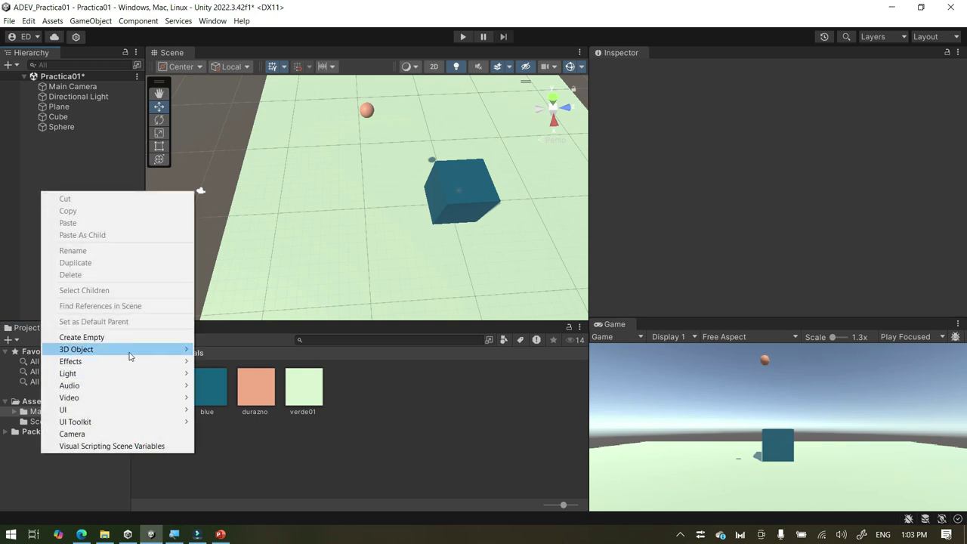
{"action": "mouse_move", "coordinate": [121, 352]}
{"action": "left_click", "coordinate": [250, 362]}
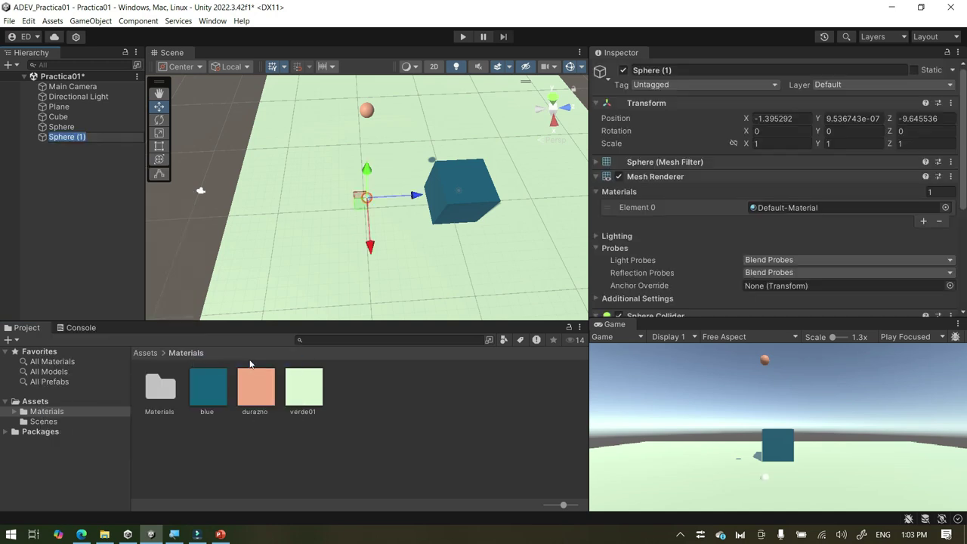
Move the second sphere above the cube to about X 1.57, Y 11.12, Z -5.08
{"action": "left_click_drag", "start_coordinate": [366, 167], "coordinate": [389, 71]}
{"action": "left_click_drag", "start_coordinate": [370, 155], "coordinate": [371, 190]}
{"action": "left_click_drag", "start_coordinate": [423, 157], "coordinate": [483, 154]}
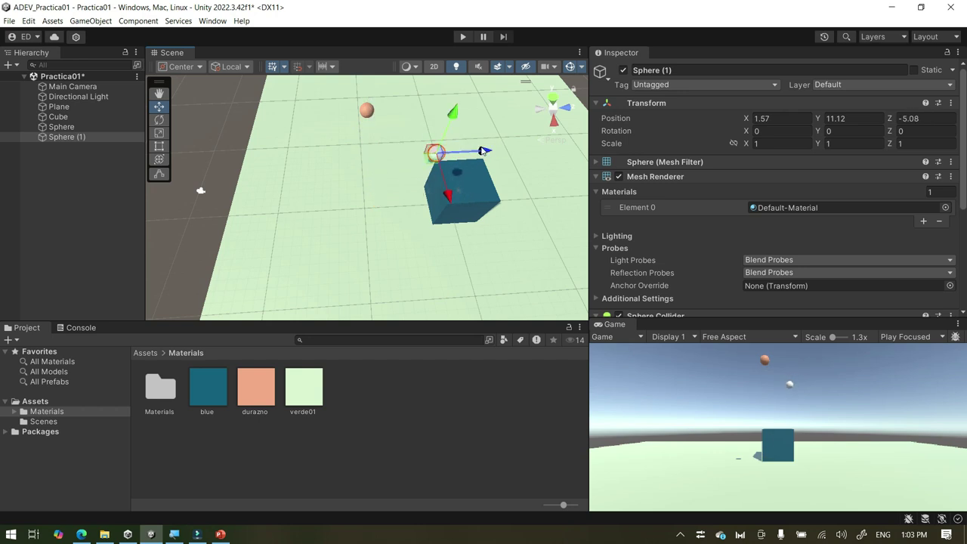
{"action": "scroll", "coordinate": [506, 181], "scroll_direction": "up", "scroll_amount": 3}
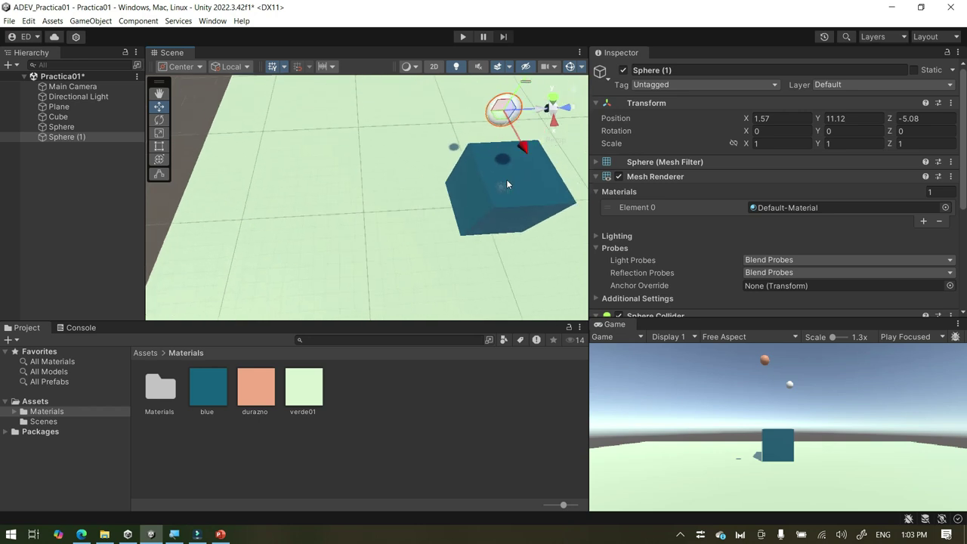
Switch to PowerPoint and fill the square shape with the standard dark red color
{"action": "scroll", "coordinate": [506, 179], "scroll_direction": "down", "scroll_amount": 1}
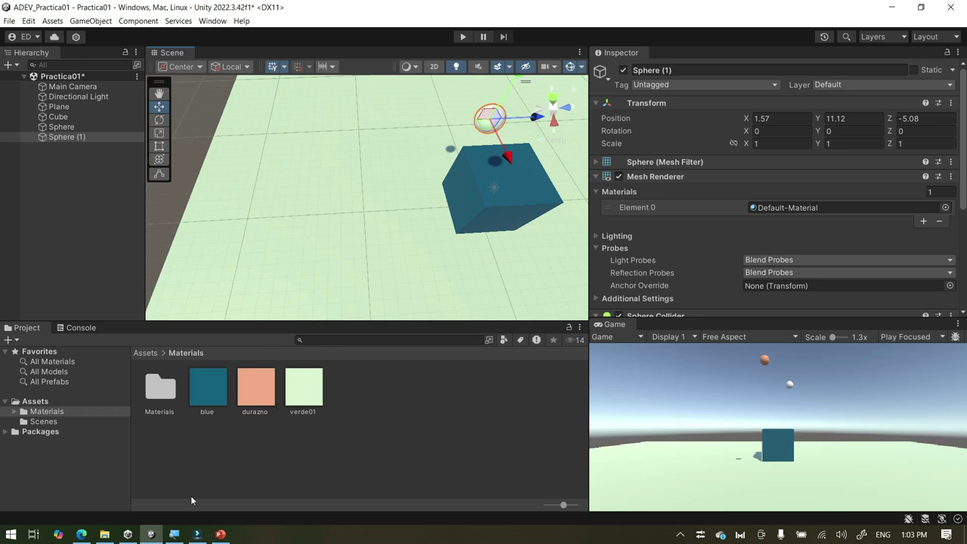
{"action": "key", "text": "alt+Tab"}
{"action": "key", "text": "alt+Tab"}
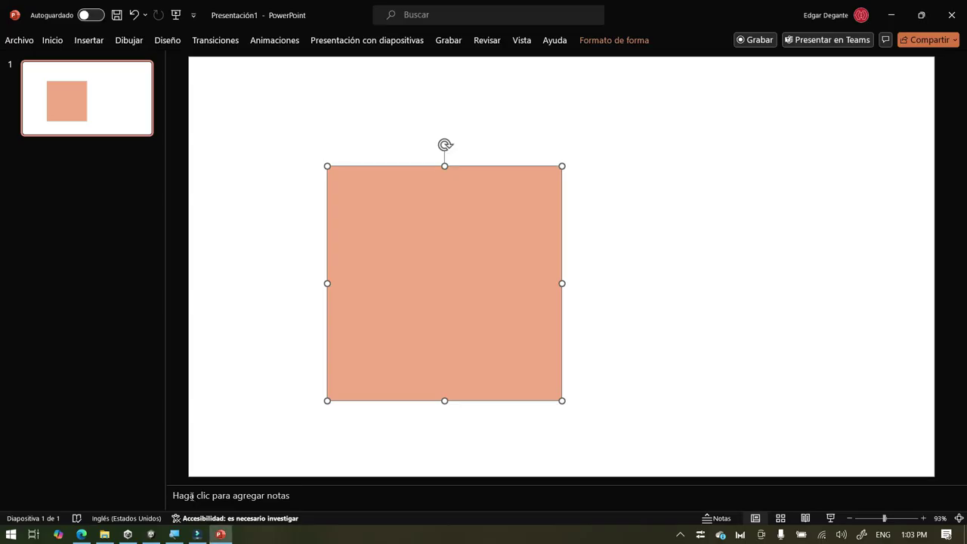
{"action": "left_click", "coordinate": [590, 41]}
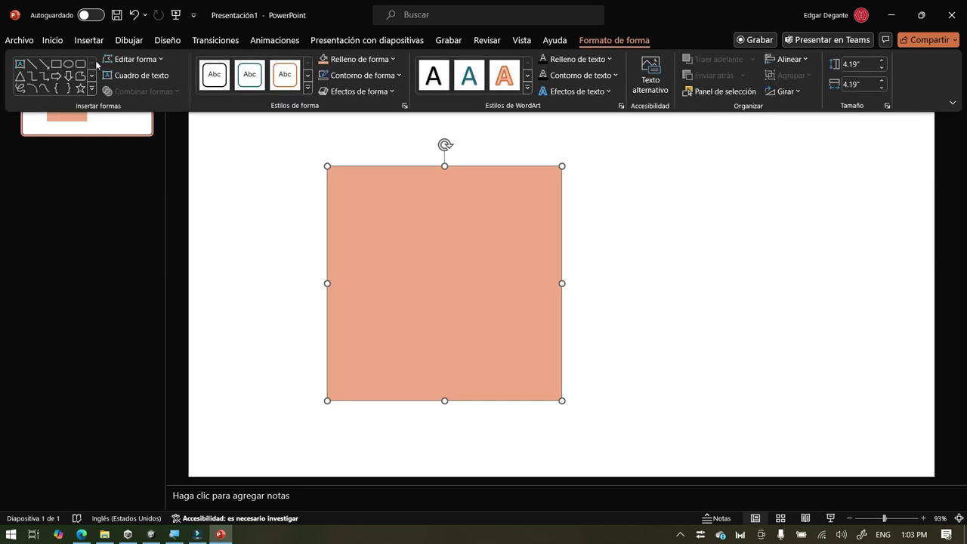
{"action": "left_click", "coordinate": [359, 59]}
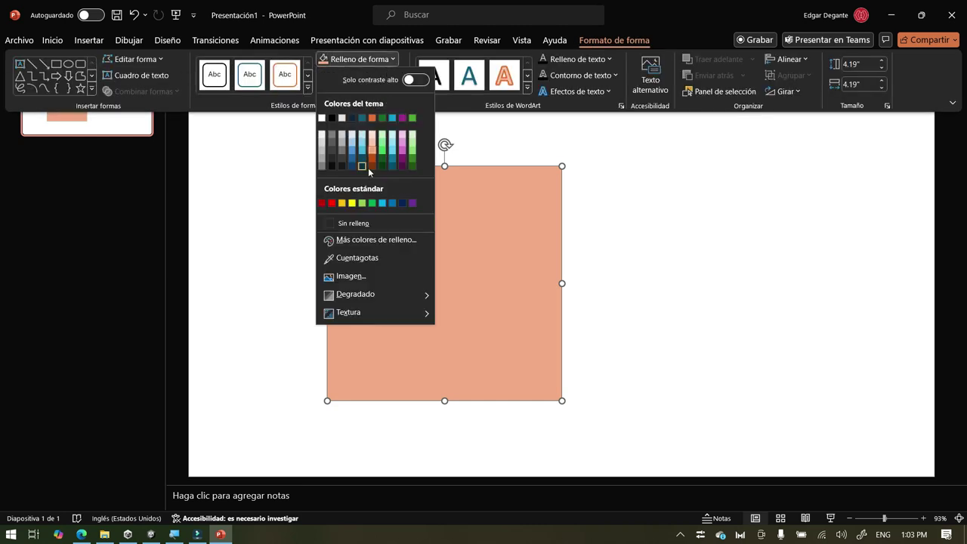
{"action": "left_click", "coordinate": [323, 203]}
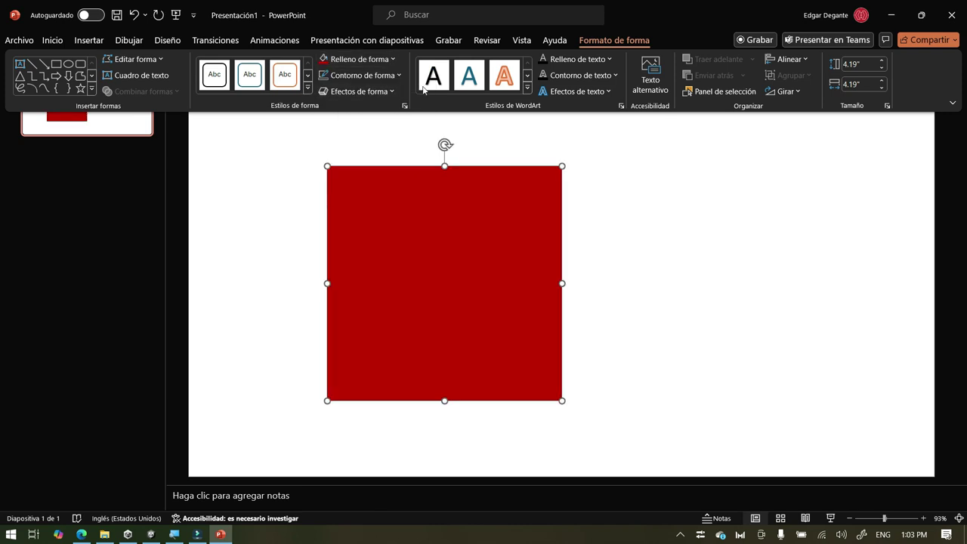
Save the red square as a picture named rojo.png
{"action": "right_click", "coordinate": [444, 272]}
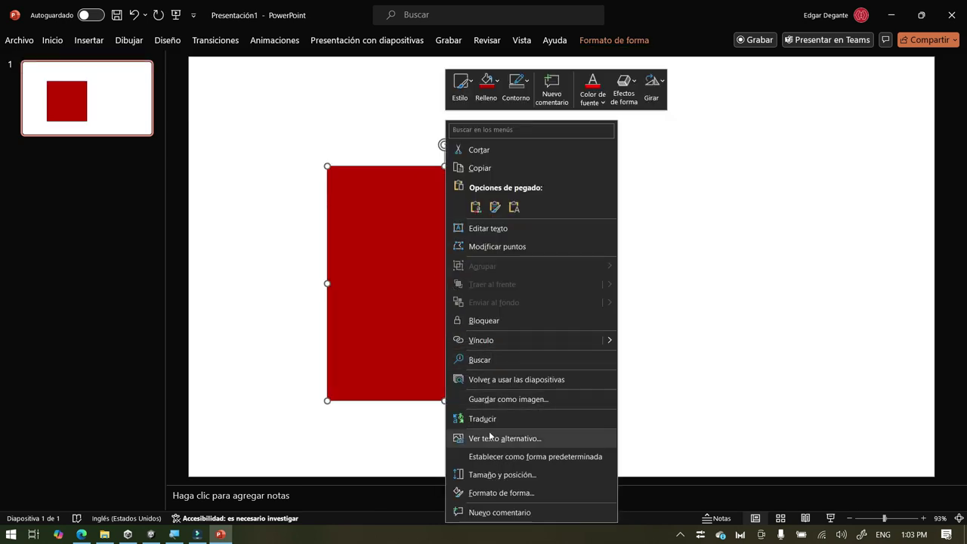
{"action": "left_click", "coordinate": [527, 399]}
{"action": "type", "text": "rojo.png"}
{"action": "key", "text": "Return"}
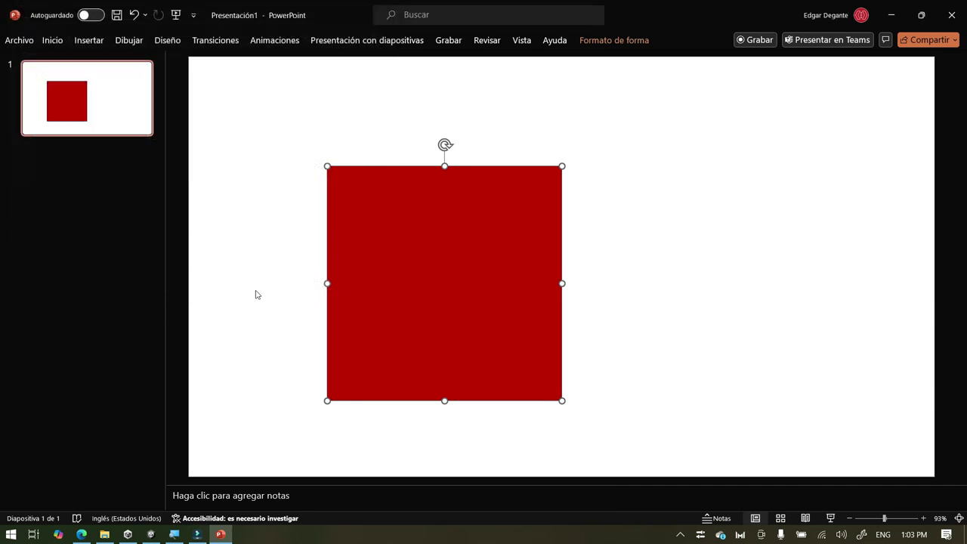
Switch to Unity, import the rojo image from File Explorer into the Materials folder, and apply it to the sphere above the cube
{"action": "left_click", "coordinate": [151, 534]}
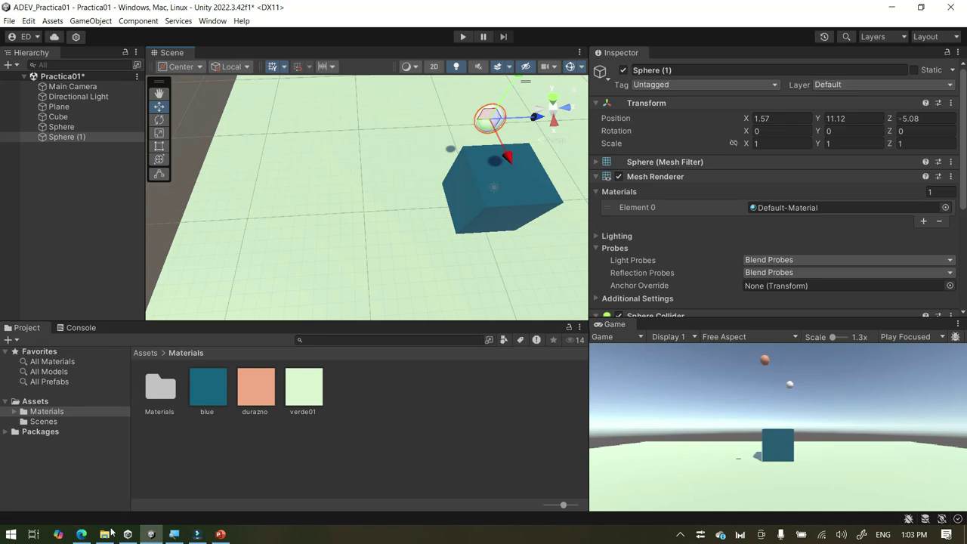
{"action": "left_click", "coordinate": [106, 533]}
{"action": "left_click_drag", "start_coordinate": [563, 233], "coordinate": [314, 444]}
{"action": "left_click", "coordinate": [442, 431]}
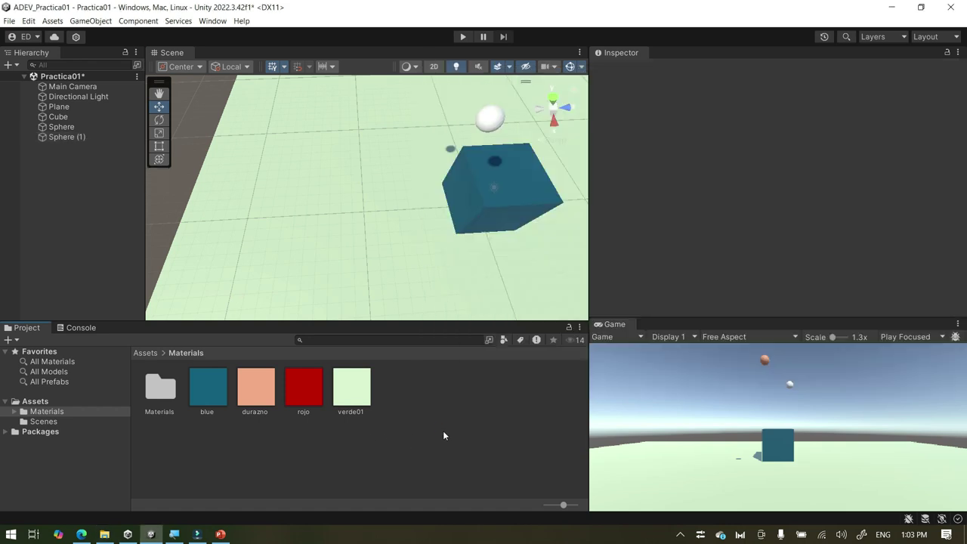
{"action": "left_click_drag", "start_coordinate": [308, 391], "coordinate": [488, 116]}
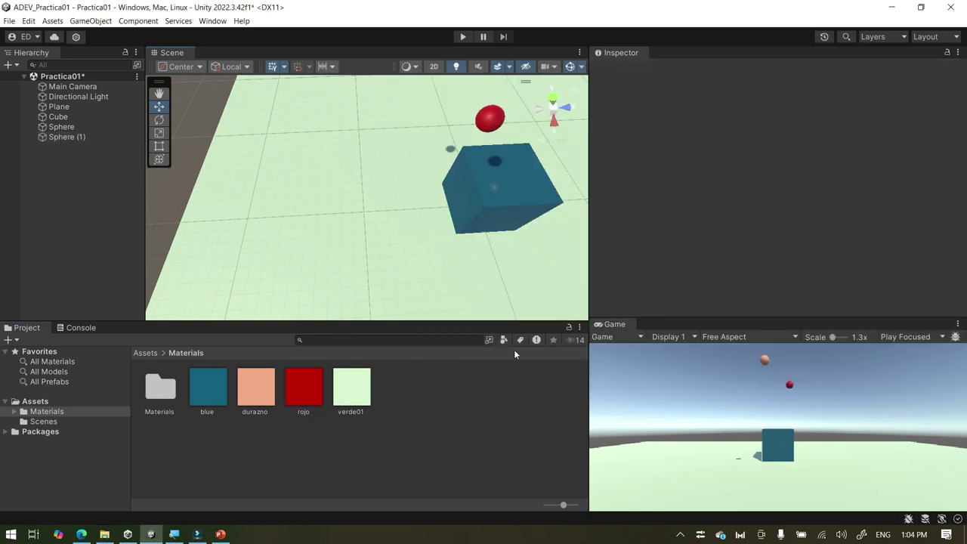
Set the red sphere's scale to 3 on X, Y and Z, and leave the sphere by selecting the floor plane
{"action": "left_click", "coordinate": [499, 120]}
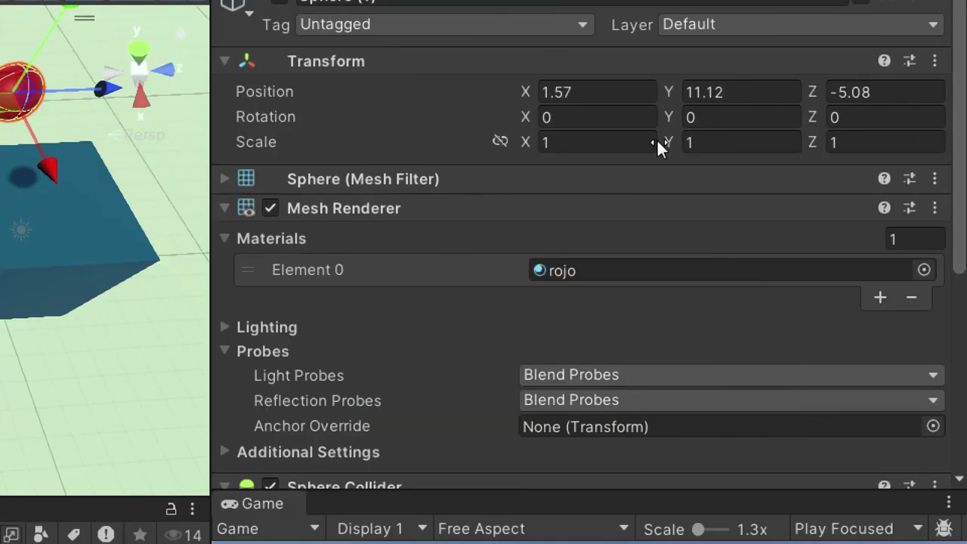
{"action": "left_click", "coordinate": [778, 144]}
{"action": "type", "text": "3"}
{"action": "left_click", "coordinate": [718, 143]}
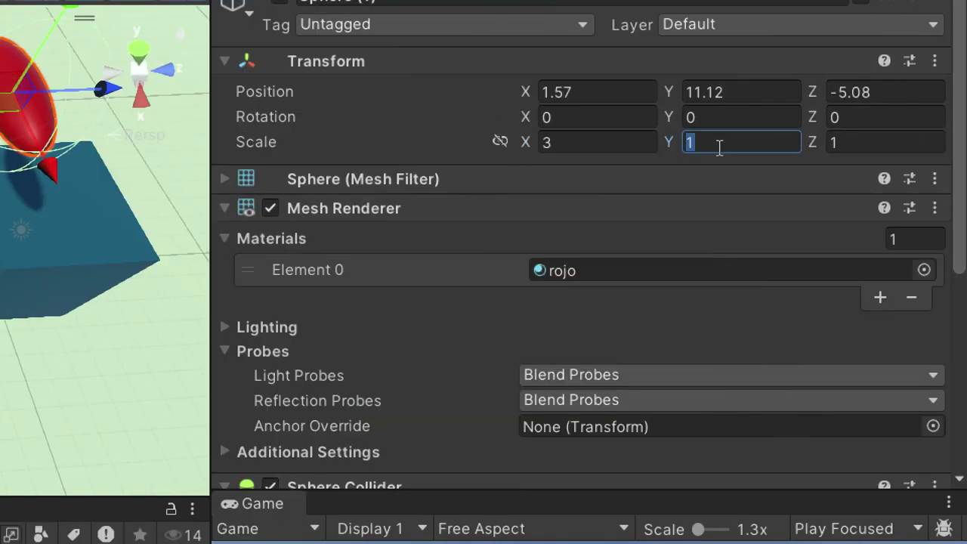
{"action": "type", "text": "3"}
{"action": "left_click", "coordinate": [891, 142]}
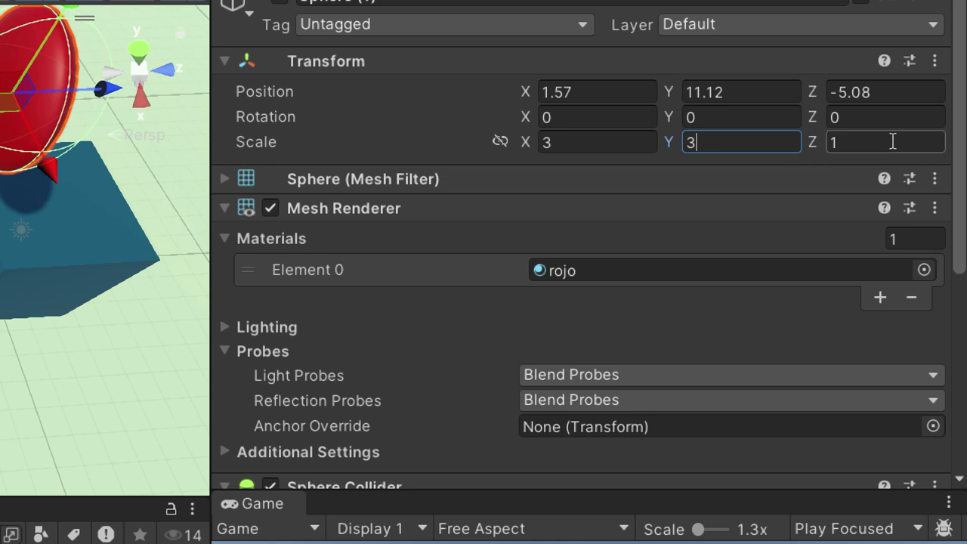
{"action": "type", "text": "3"}
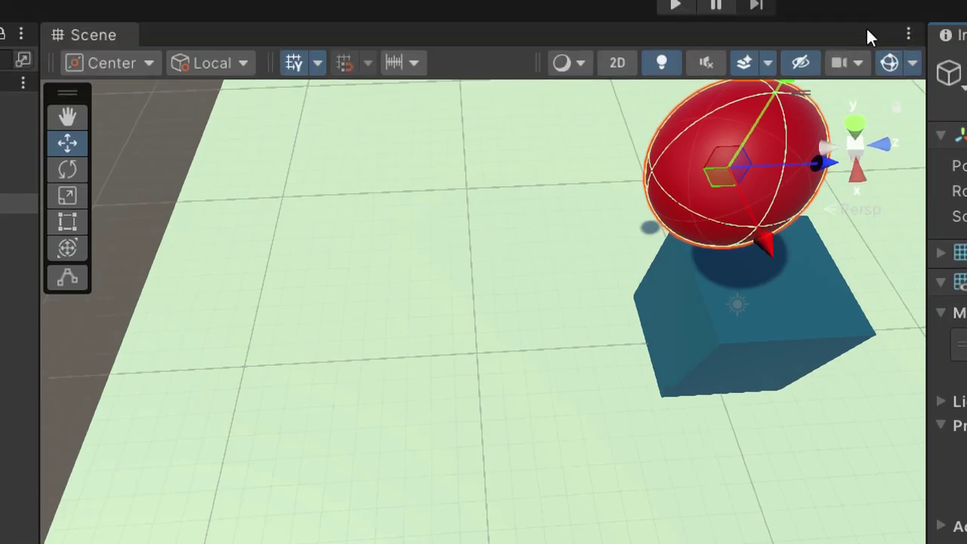
{"action": "left_click", "coordinate": [76, 226]}
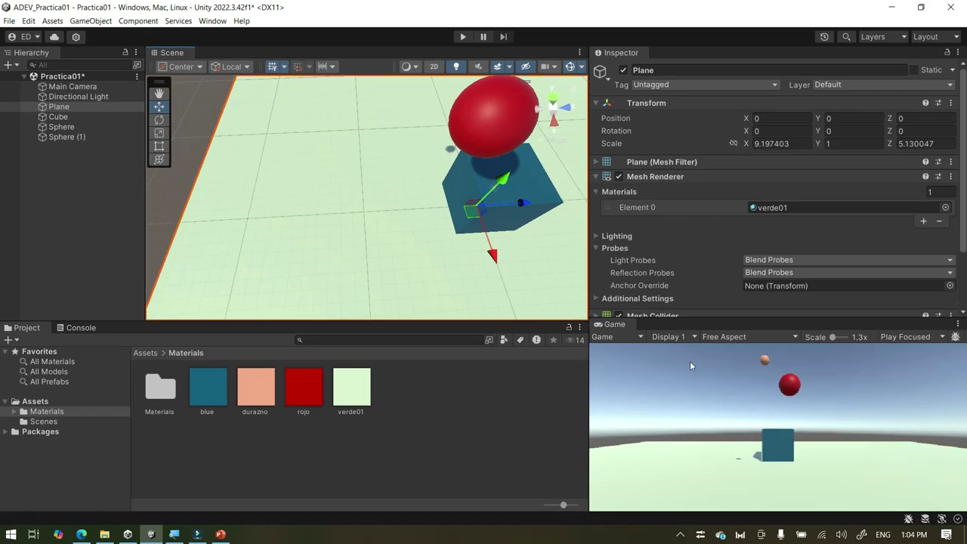
Run the scene in Play mode to test it, and stop it again
{"action": "left_click", "coordinate": [463, 37]}
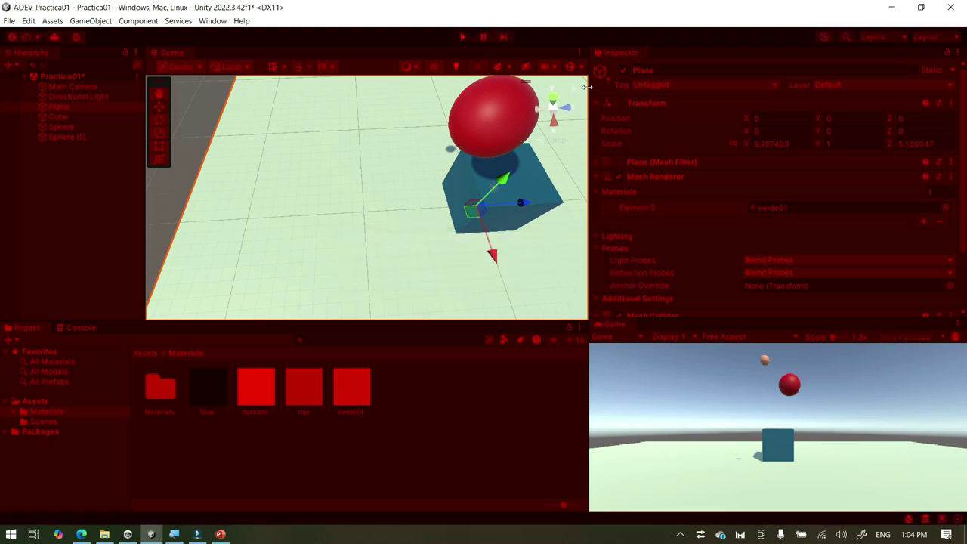
{"action": "left_click", "coordinate": [468, 37]}
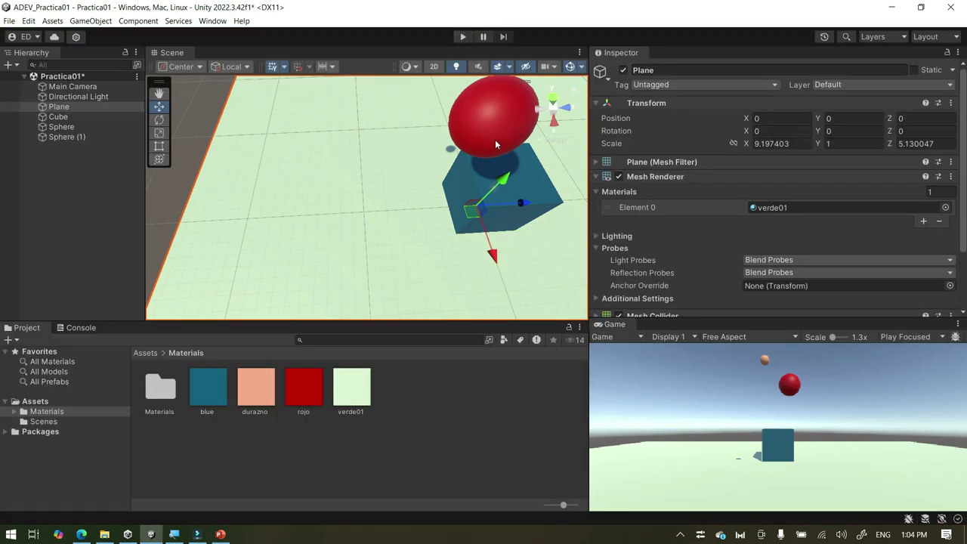
Select the red sphere and collapse its Probes, Sphere Collider, Materials and Transform sections in the Inspector
{"action": "left_click", "coordinate": [495, 137]}
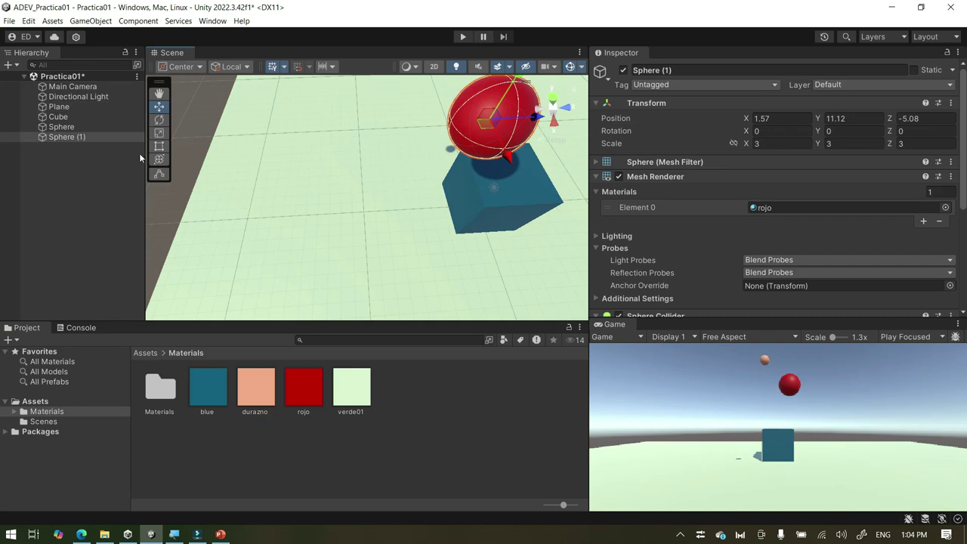
{"action": "left_click", "coordinate": [159, 93]}
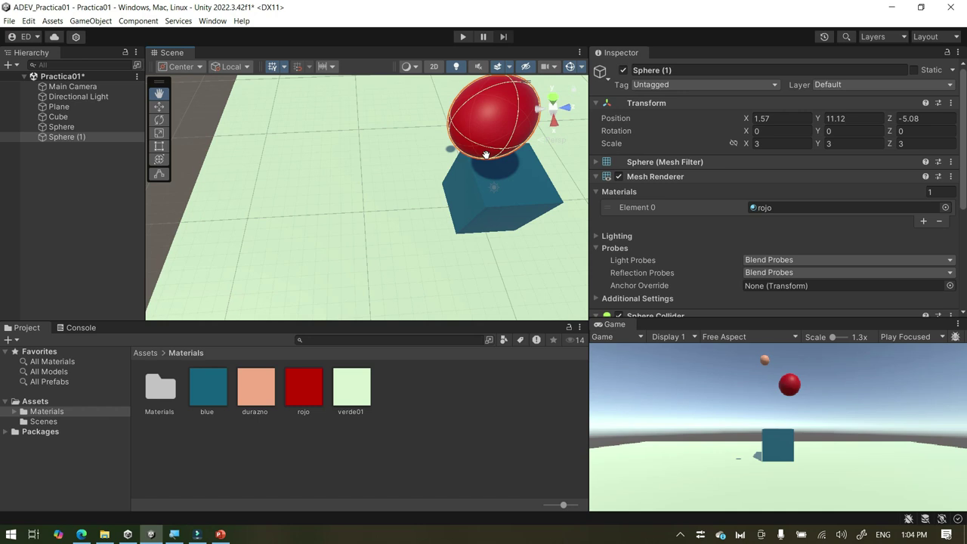
{"action": "scroll", "coordinate": [486, 155], "scroll_direction": "down", "scroll_amount": 5}
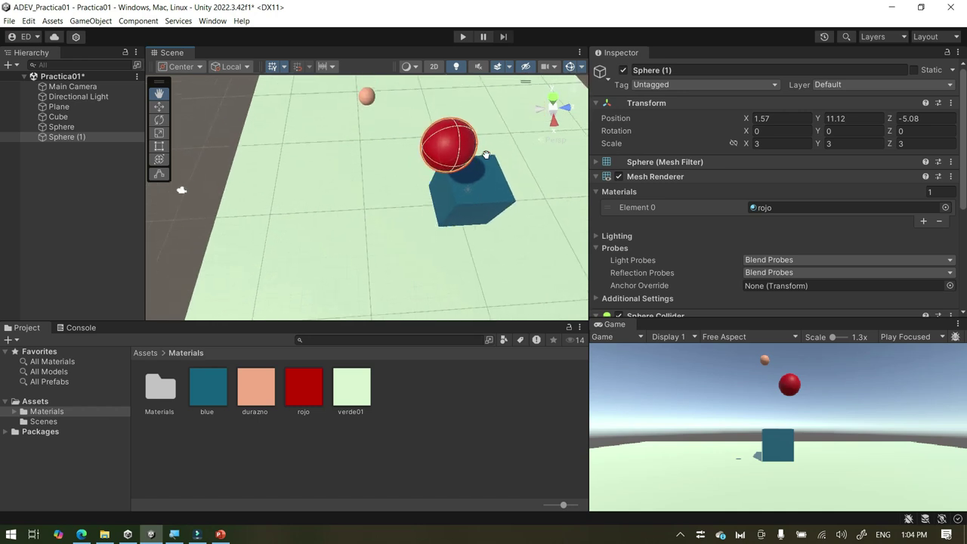
{"action": "right_click_drag", "start_coordinate": [492, 179], "coordinate": [456, 148]}
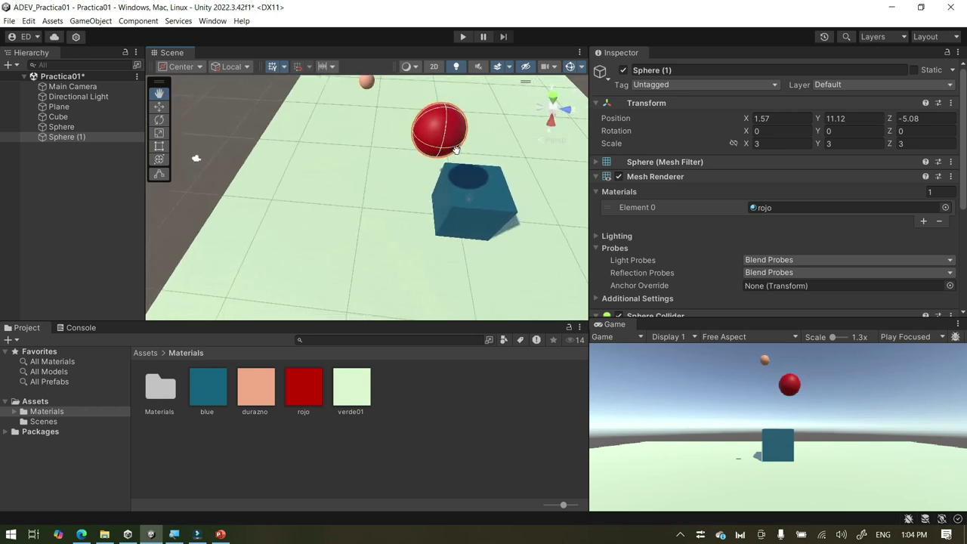
{"action": "key", "text": "f"}
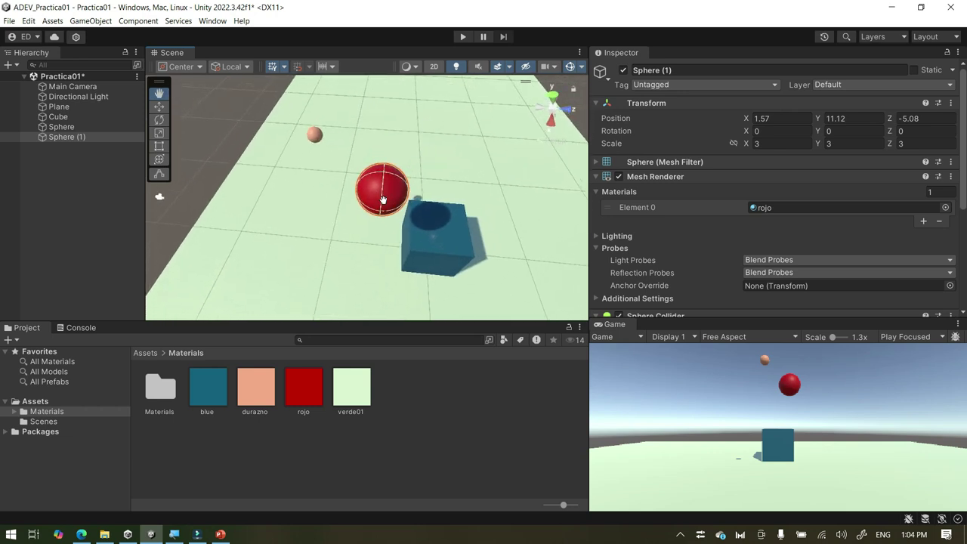
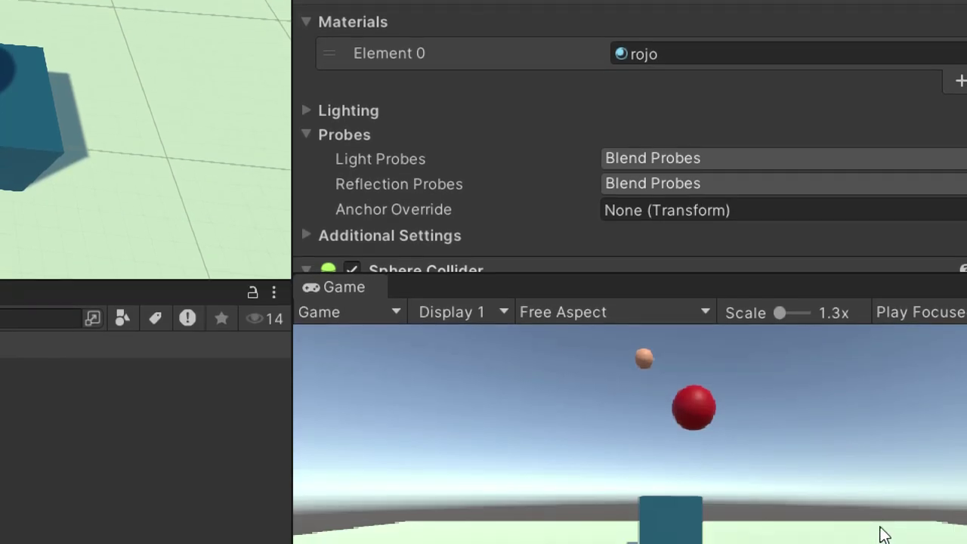
{"action": "scroll", "coordinate": [572, 45], "scroll_direction": "down", "scroll_amount": 5}
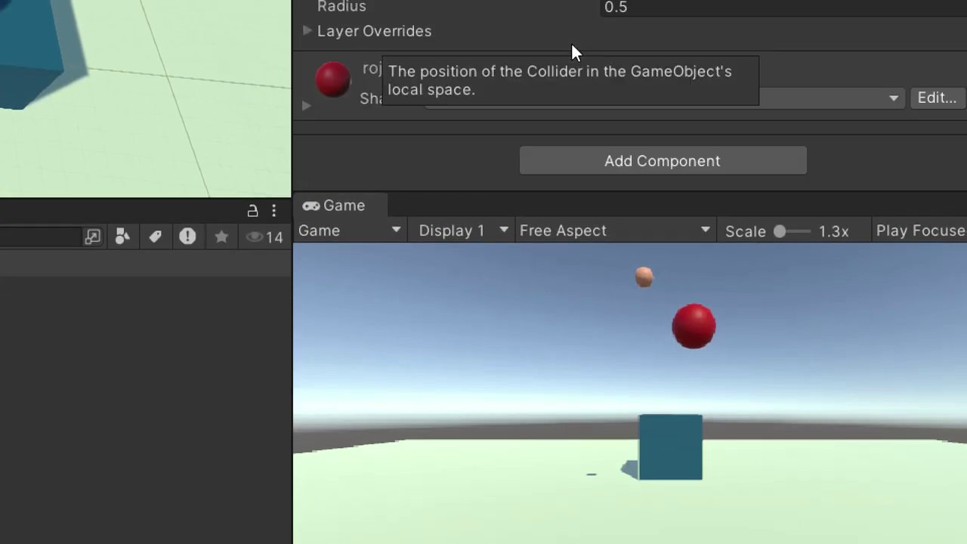
{"action": "scroll", "coordinate": [343, 170], "scroll_direction": "up", "scroll_amount": 2}
{"action": "scroll", "coordinate": [343, 171], "scroll_direction": "down", "scroll_amount": 2}
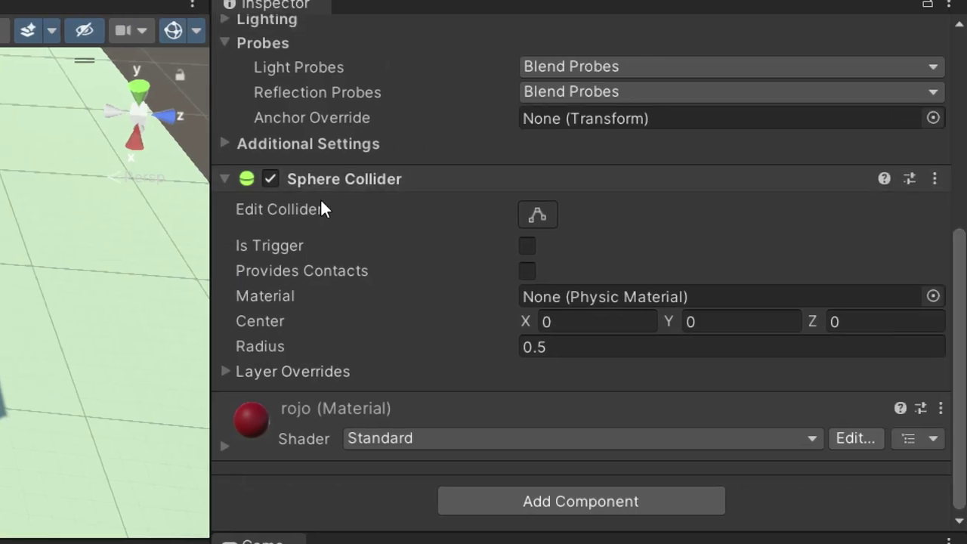
{"action": "left_click", "coordinate": [223, 39]}
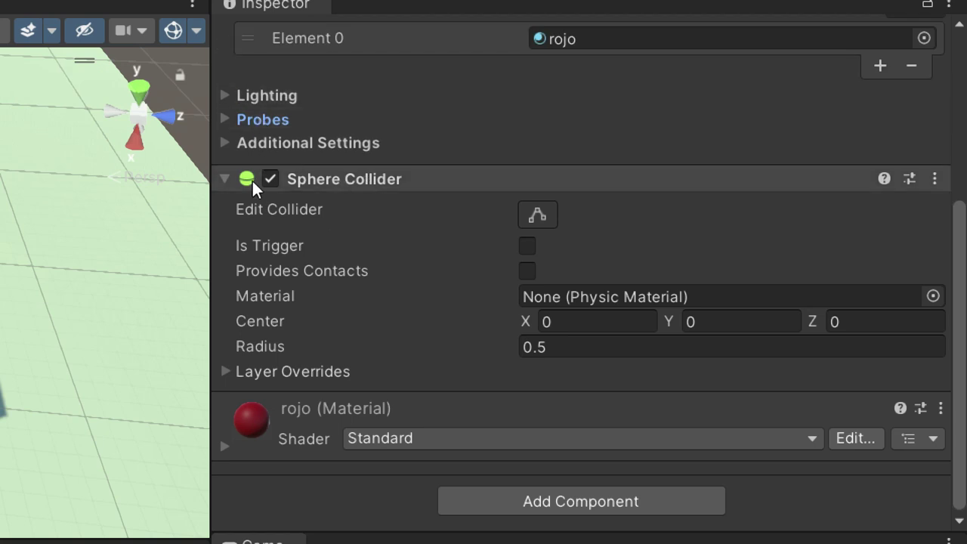
{"action": "left_click", "coordinate": [226, 179]}
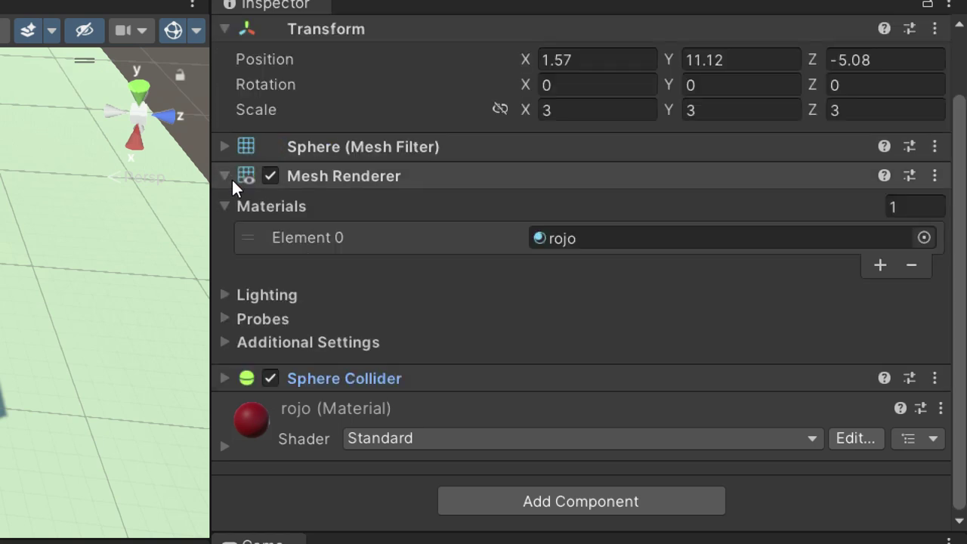
{"action": "left_click", "coordinate": [229, 210]}
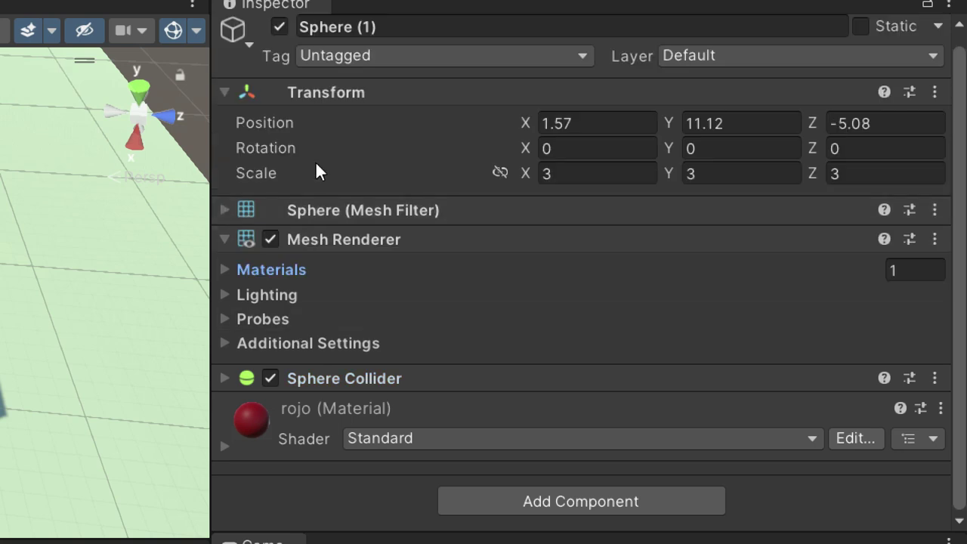
{"action": "left_click", "coordinate": [225, 92]}
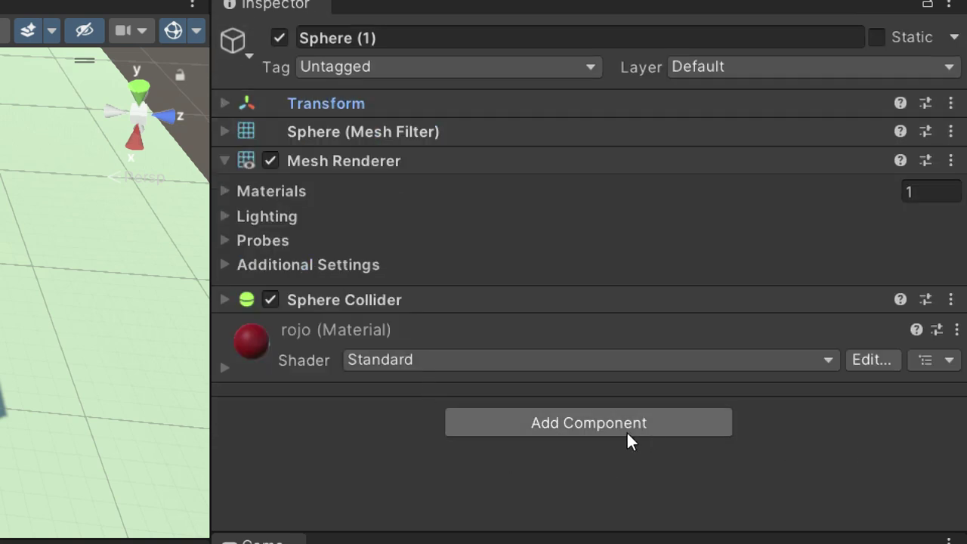
Add a Rigidbody physics component to the red sphere
{"action": "left_click", "coordinate": [585, 423]}
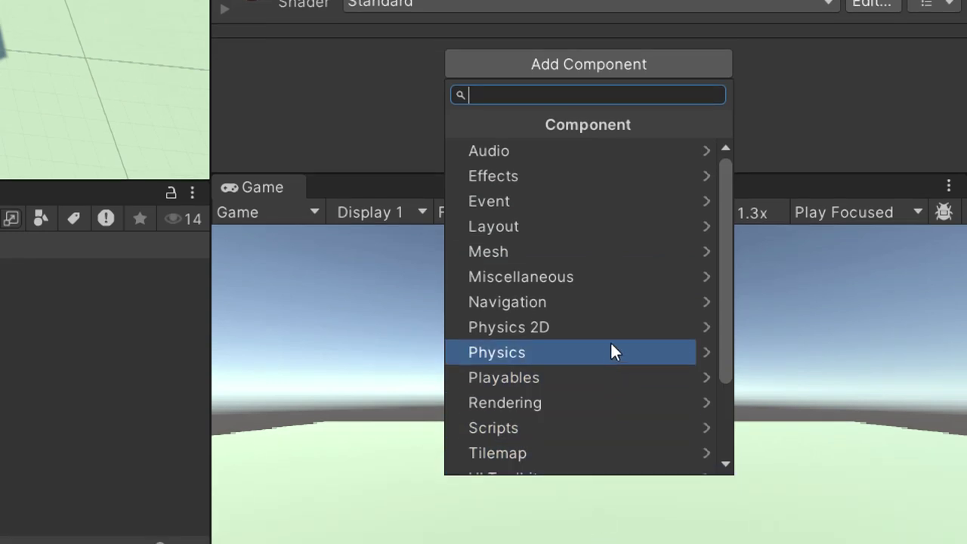
{"action": "left_click", "coordinate": [689, 356]}
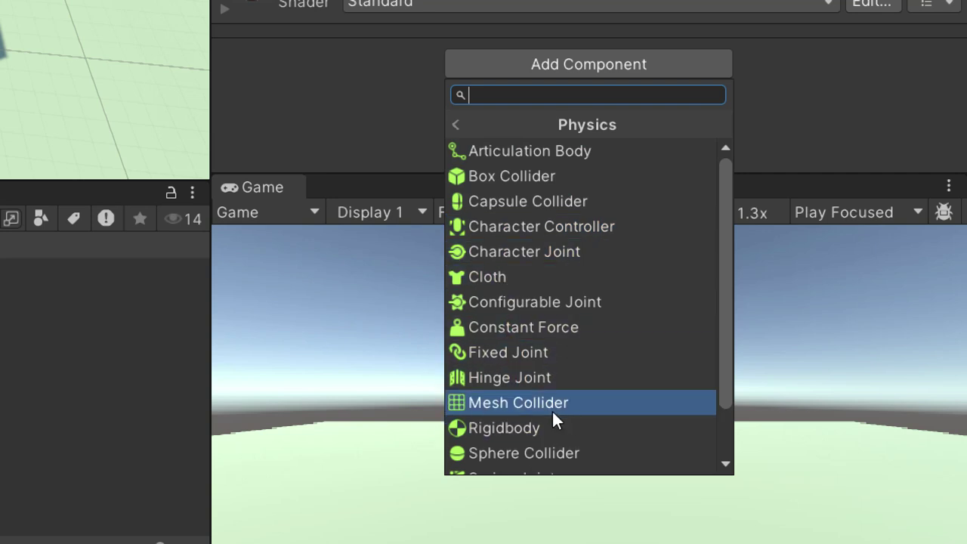
{"action": "left_click", "coordinate": [542, 429]}
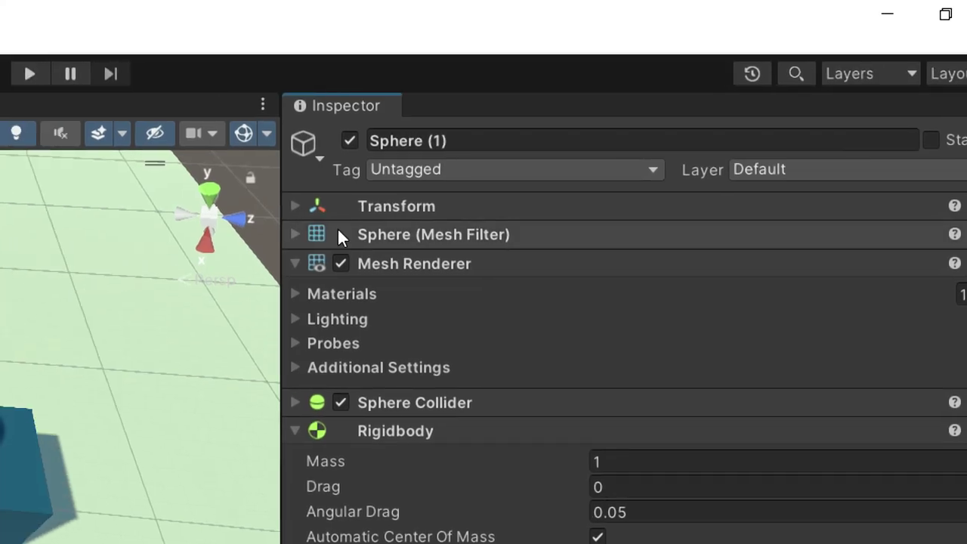
Expand the red sphere's Transform section and set its Rigidbody mass to 3
{"action": "left_click", "coordinate": [295, 206]}
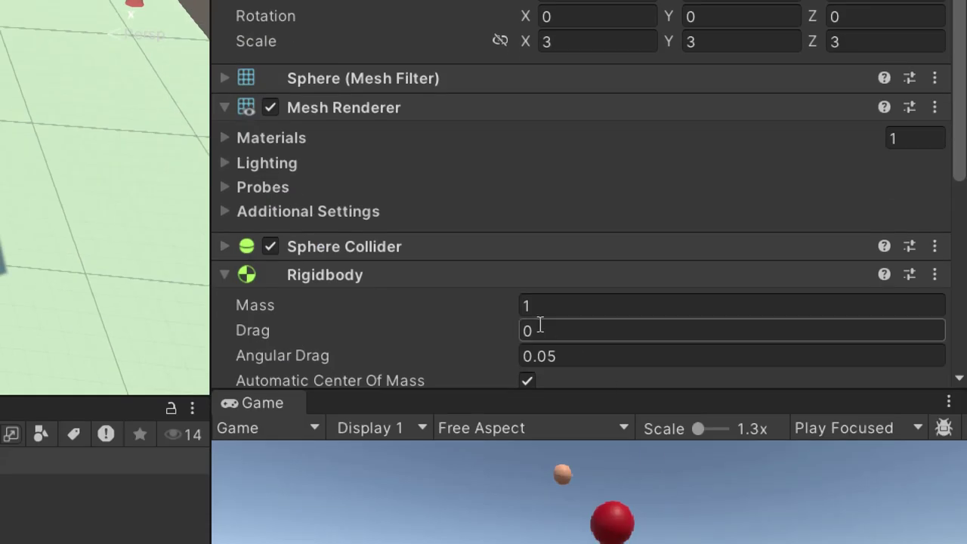
{"action": "left_click", "coordinate": [558, 305]}
{"action": "type", "text": "3"}
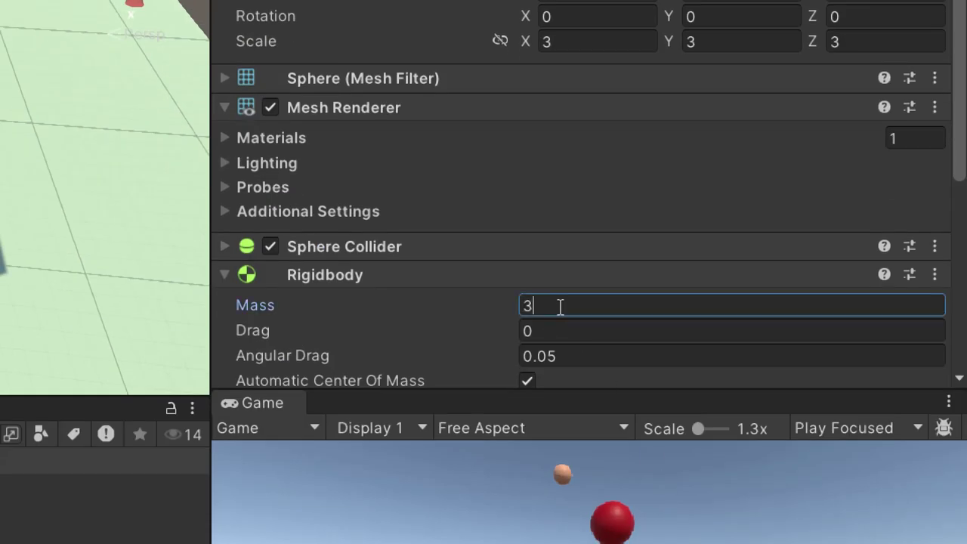
{"action": "left_click", "coordinate": [626, 330]}
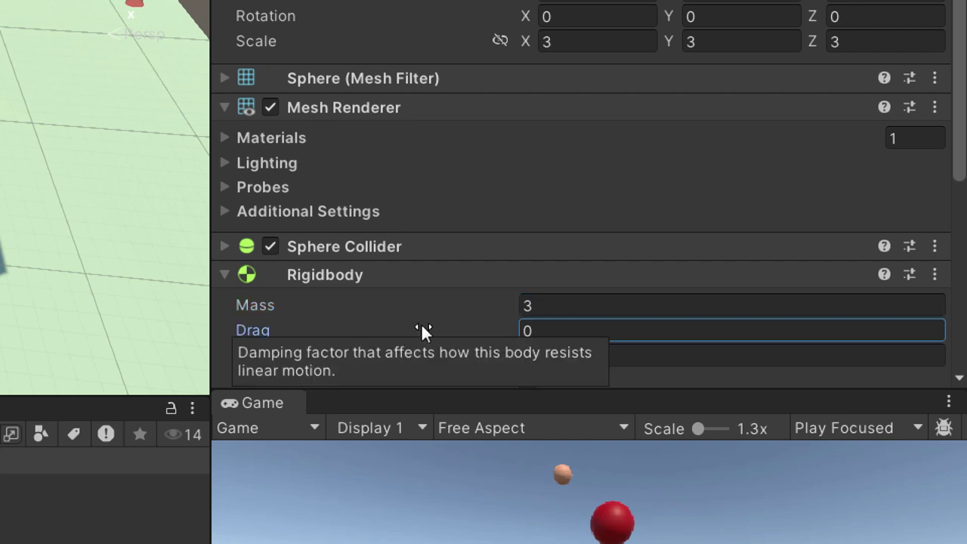
Examine the red sphere's Rigidbody settings, from mass and drag through constraints and layer overrides
{"action": "scroll", "coordinate": [421, 331], "scroll_direction": "down", "scroll_amount": 5}
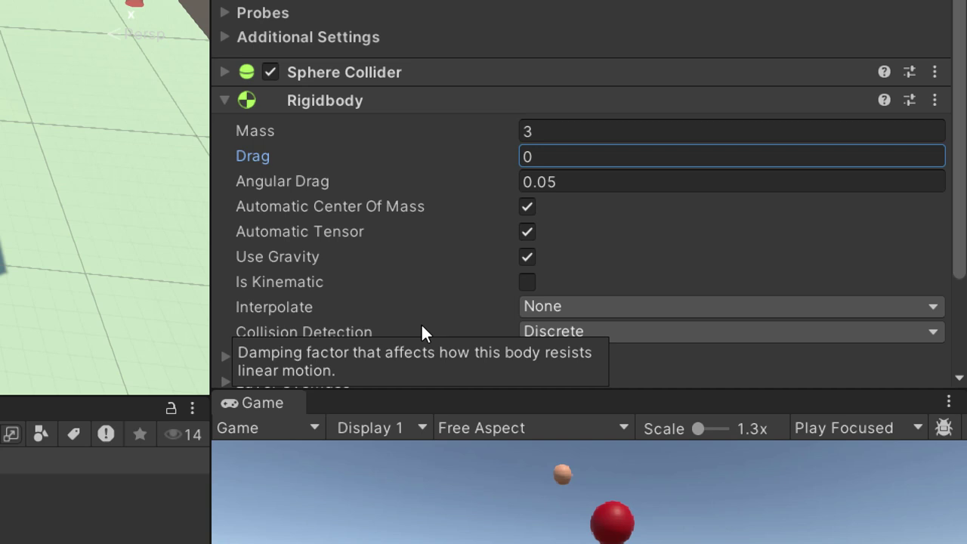
{"action": "scroll", "coordinate": [415, 287], "scroll_direction": "down", "scroll_amount": 2}
{"action": "scroll", "coordinate": [416, 281], "scroll_direction": "down", "scroll_amount": 3}
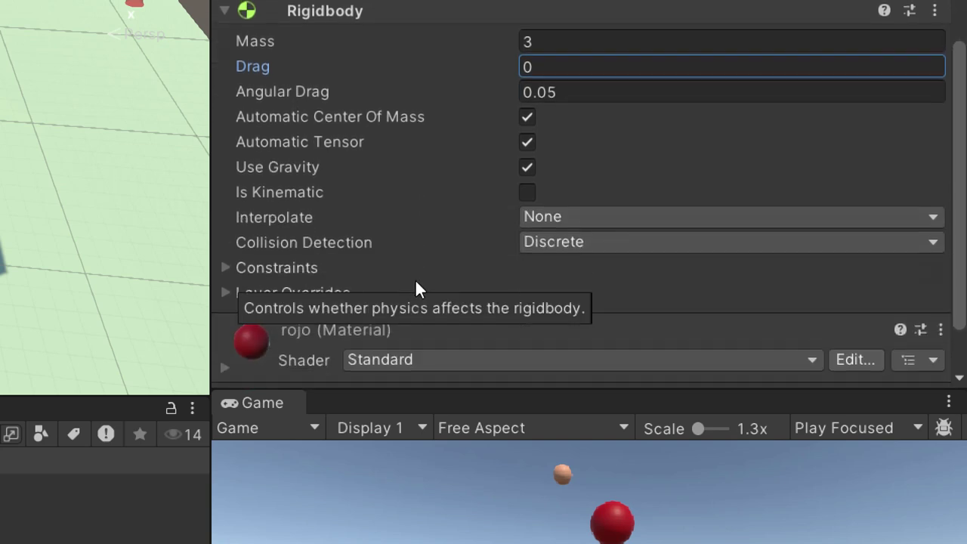
{"action": "scroll", "coordinate": [416, 281], "scroll_direction": "up", "scroll_amount": 3}
{"action": "scroll", "coordinate": [415, 287], "scroll_direction": "up", "scroll_amount": 1}
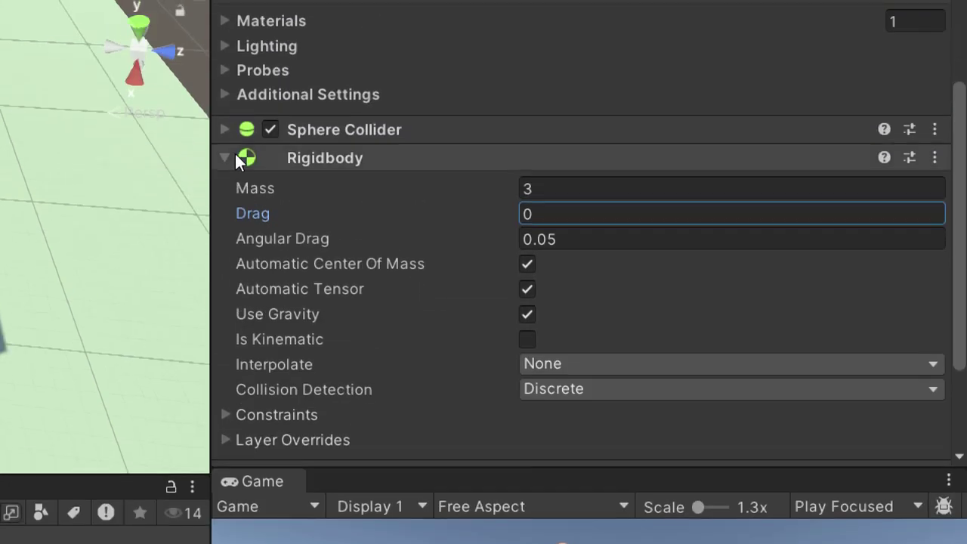
{"action": "left_click", "coordinate": [231, 155]}
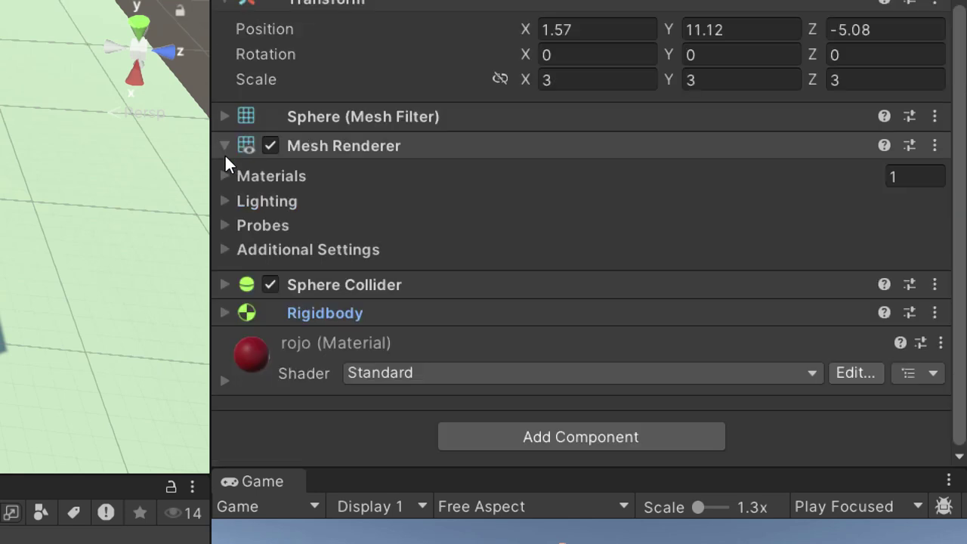
{"action": "left_click", "coordinate": [224, 312]}
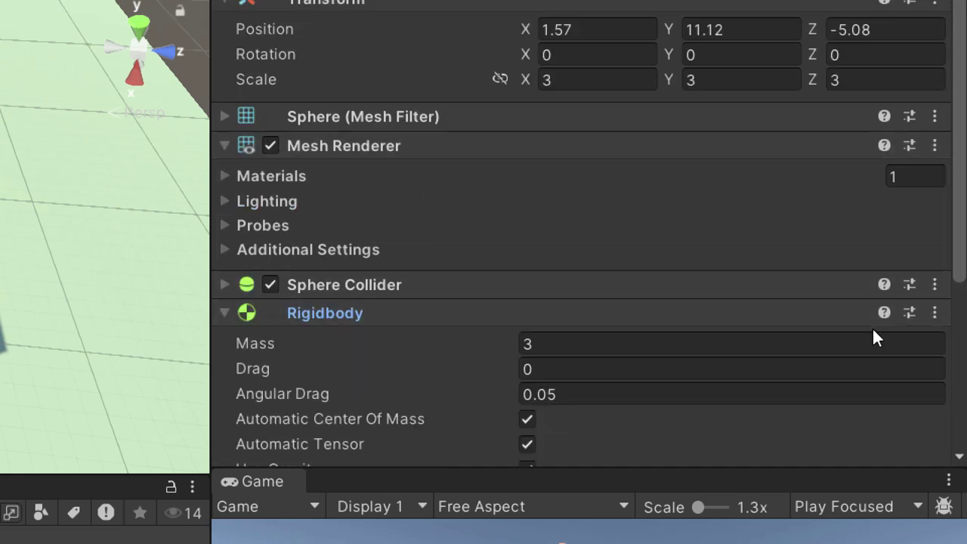
Remove the Rigidbody component from the red sphere and collapse its Transform section
{"action": "left_click", "coordinate": [935, 312]}
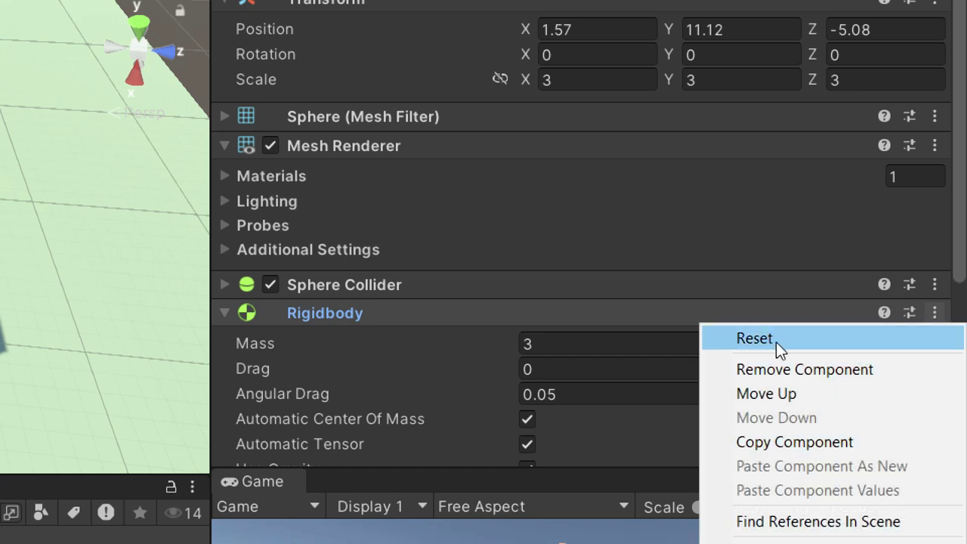
{"action": "left_click", "coordinate": [782, 370]}
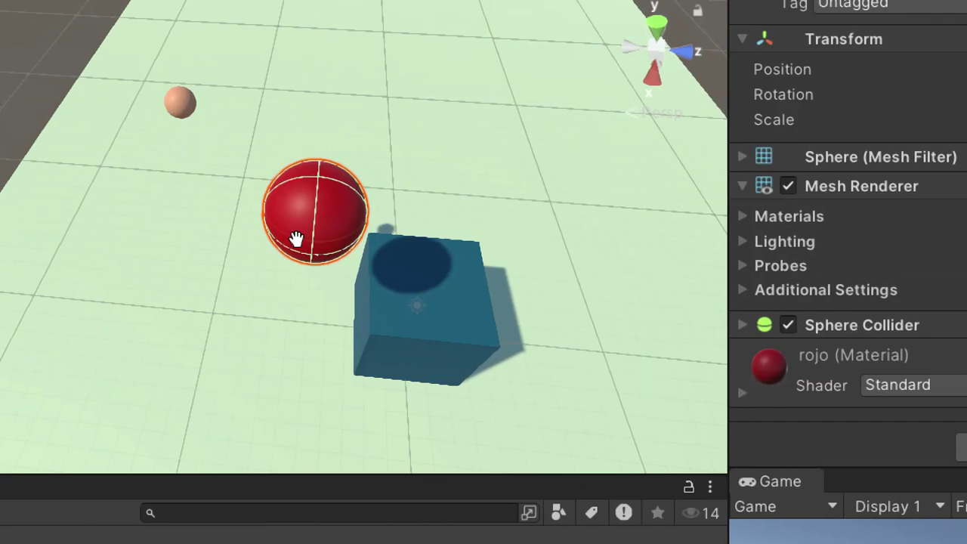
{"action": "left_click_drag", "start_coordinate": [306, 225], "coordinate": [280, 205]}
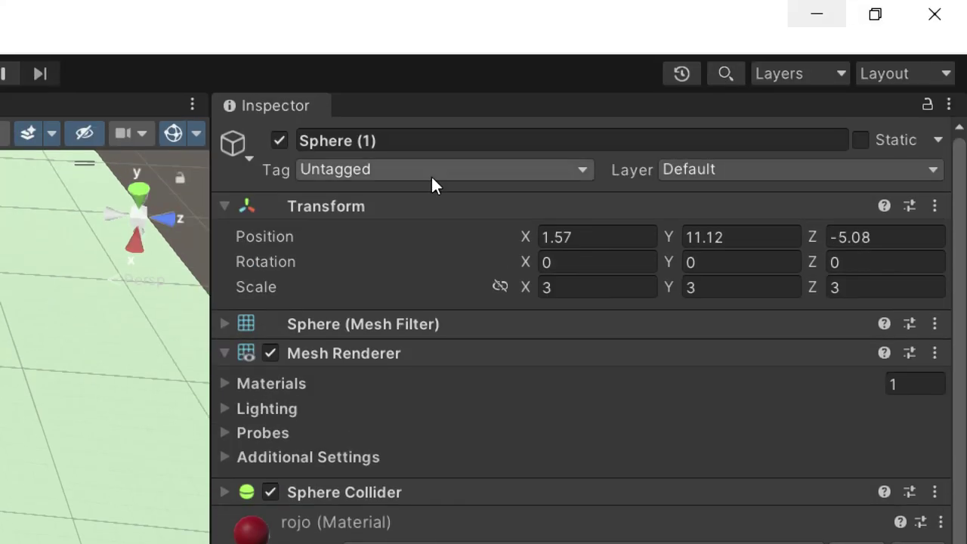
{"action": "left_click", "coordinate": [417, 140]}
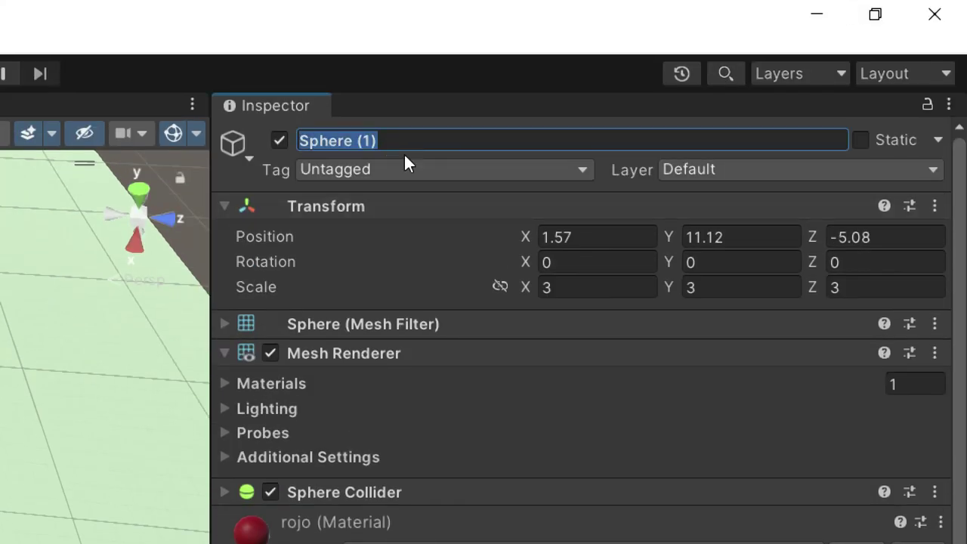
{"action": "scroll", "coordinate": [399, 352], "scroll_direction": "down", "scroll_amount": 1}
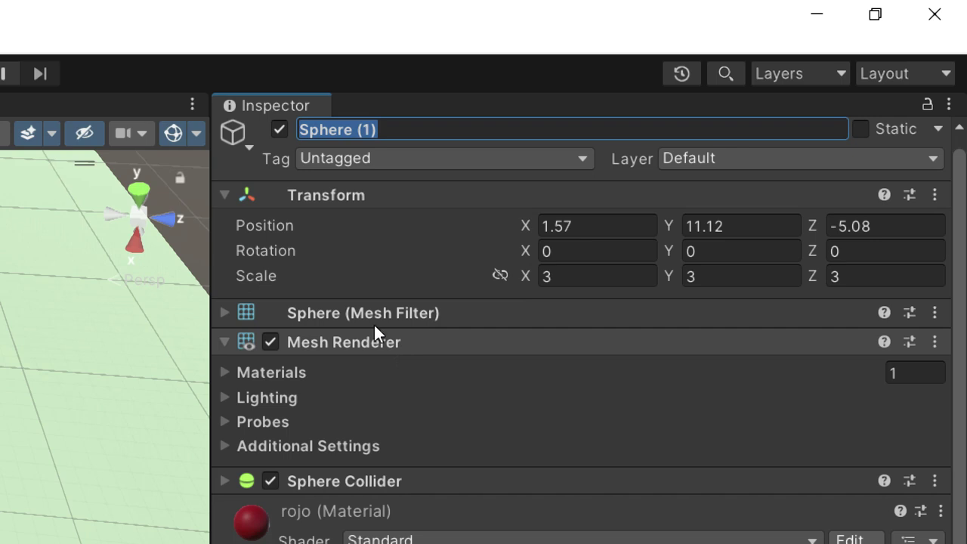
{"action": "left_click", "coordinate": [229, 195]}
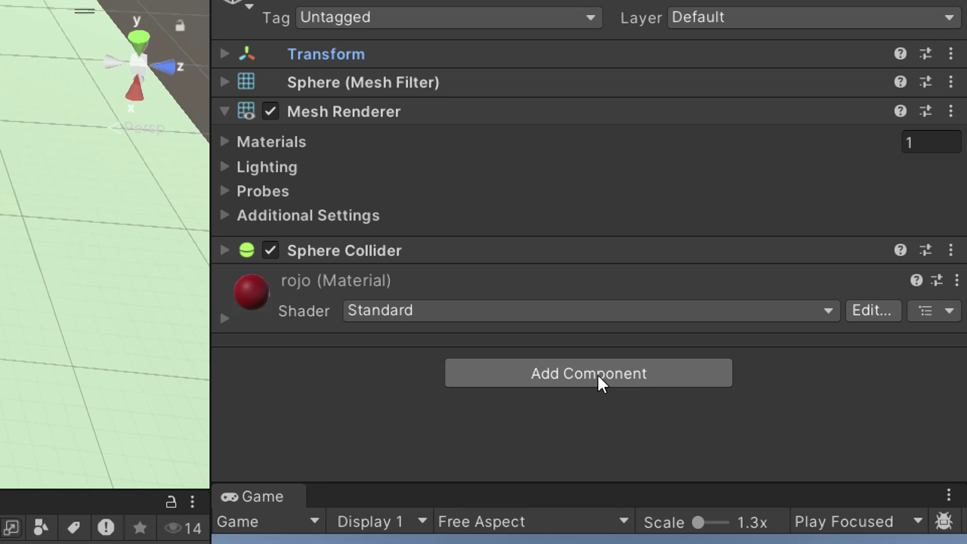
Add a Rigidbody physics component to the red sphere again and set its mass to 3
{"action": "left_click", "coordinate": [597, 376]}
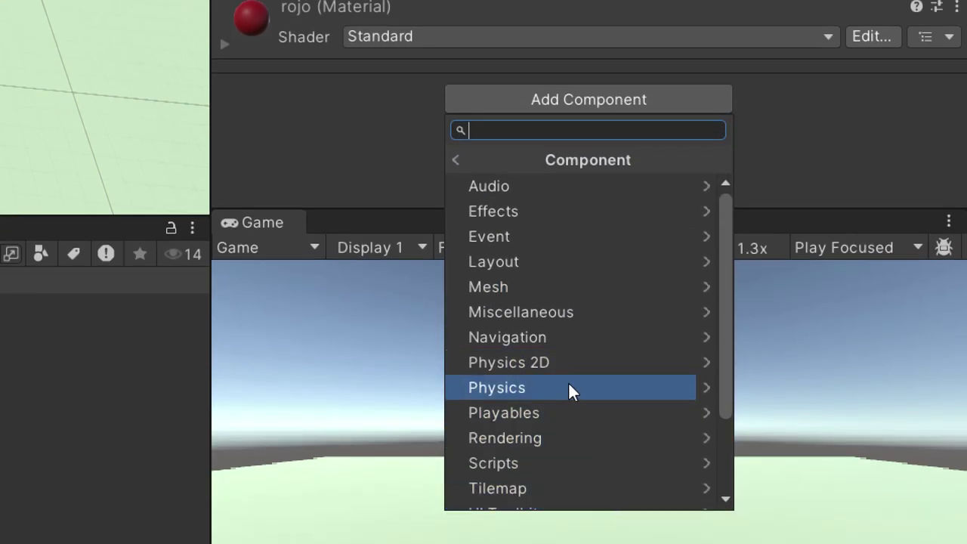
{"action": "left_click", "coordinate": [701, 386]}
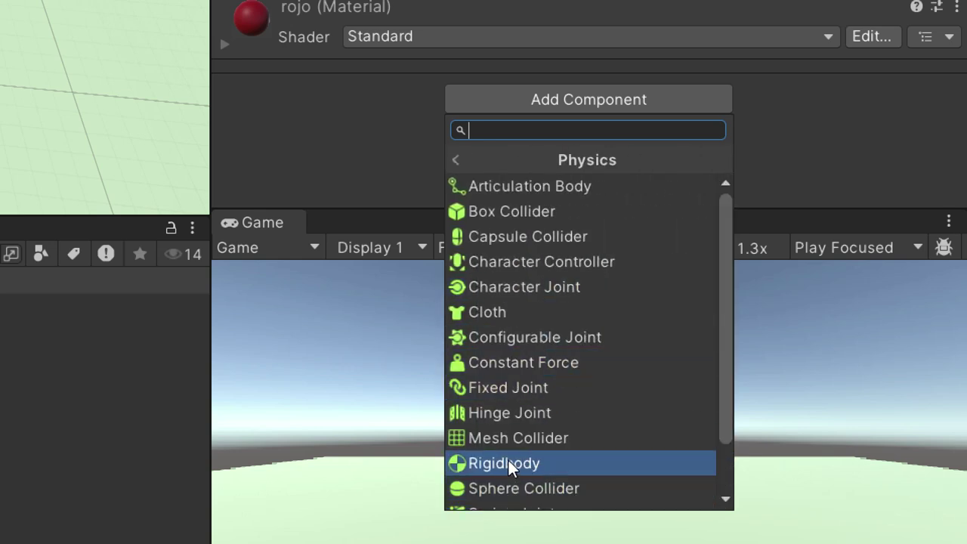
{"action": "scroll", "coordinate": [597, 400], "scroll_direction": "down", "scroll_amount": 3}
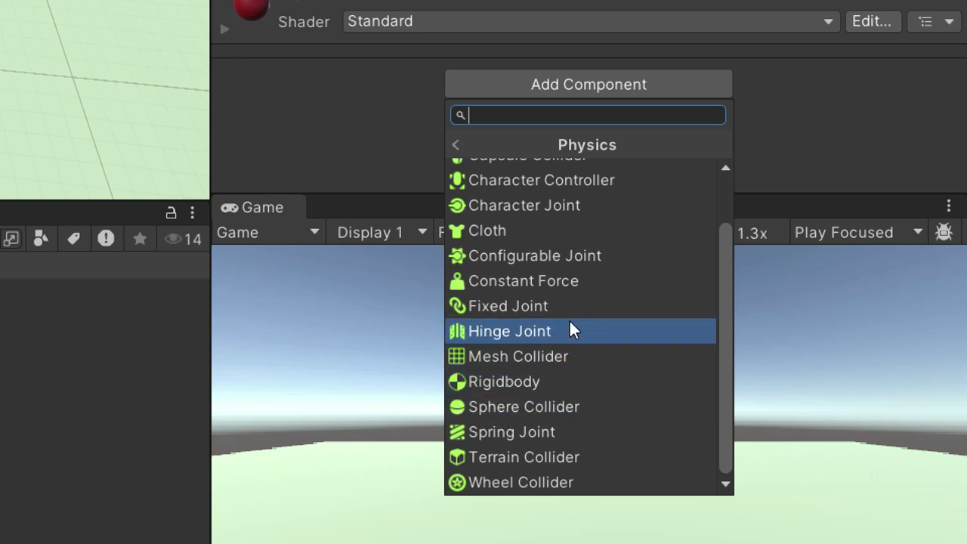
{"action": "scroll", "coordinate": [569, 321], "scroll_direction": "up", "scroll_amount": 3}
{"action": "scroll", "coordinate": [568, 321], "scroll_direction": "down", "scroll_amount": 3}
{"action": "left_click", "coordinate": [515, 381]}
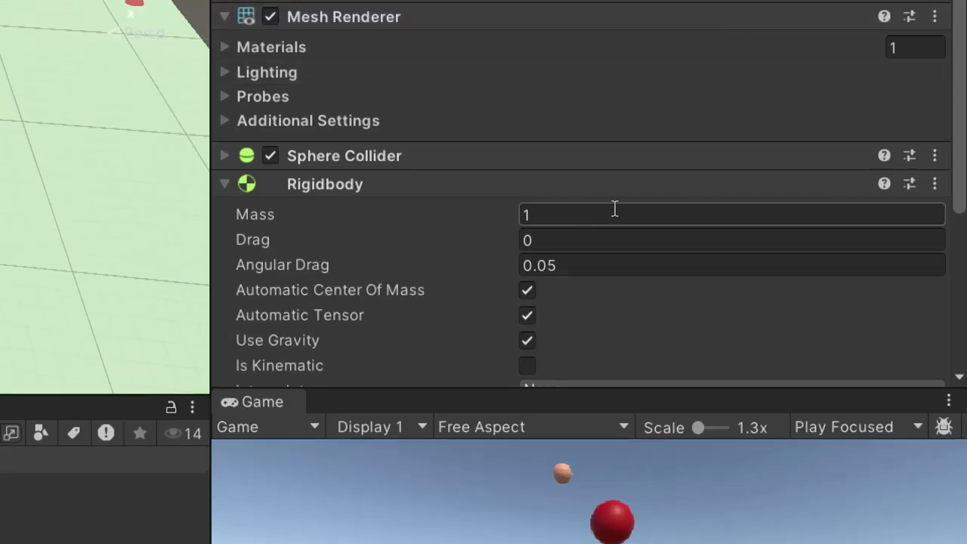
{"action": "left_click", "coordinate": [579, 217]}
{"action": "key", "text": "BackSpace"}
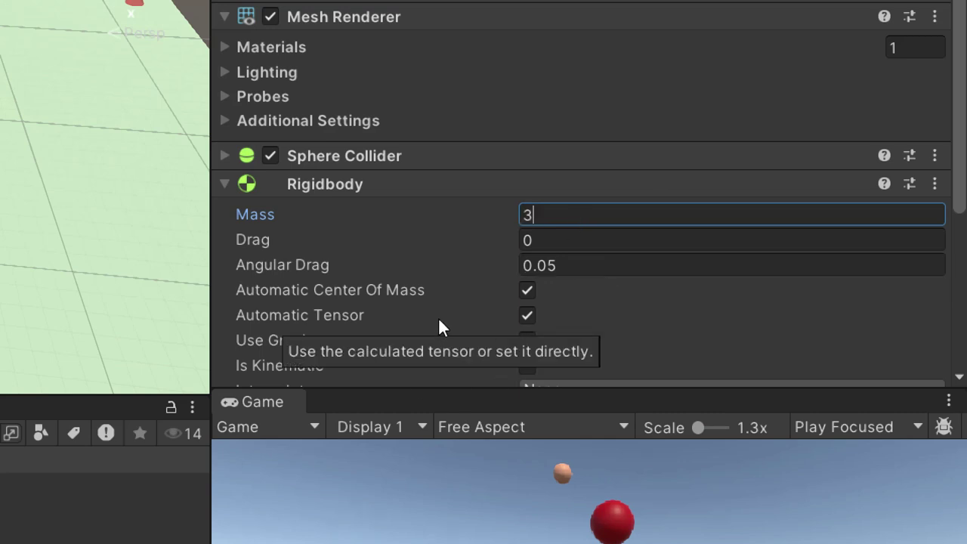
Check the Rigidbody's collision detection options and expand its Constraints and Layer Overrides sections to examine their settings
{"action": "scroll", "coordinate": [432, 326], "scroll_direction": "down", "scroll_amount": 3}
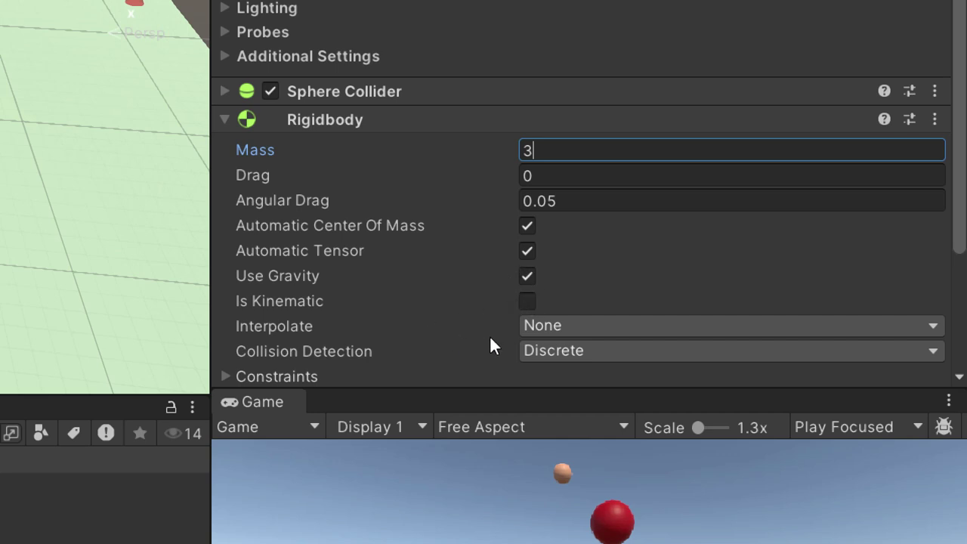
{"action": "left_click", "coordinate": [559, 351]}
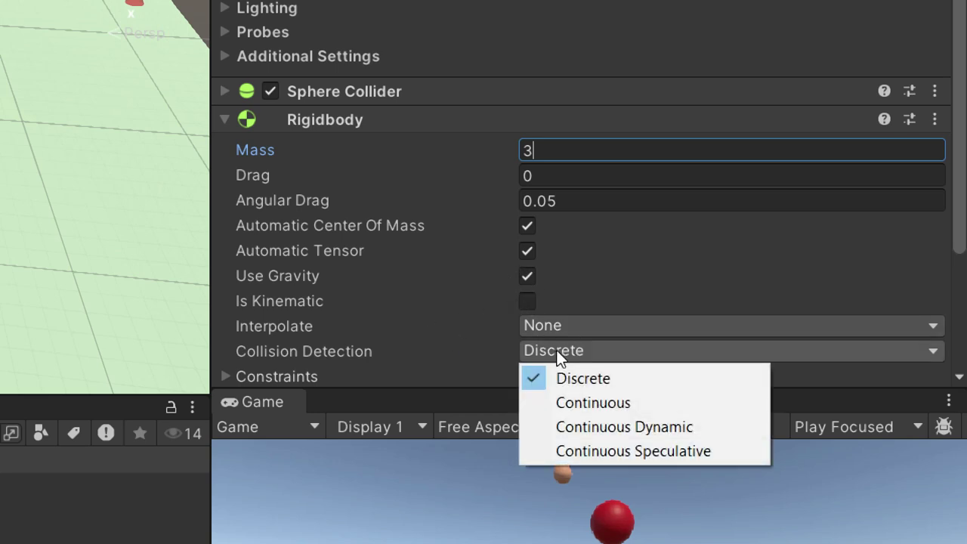
{"action": "left_click", "coordinate": [429, 370]}
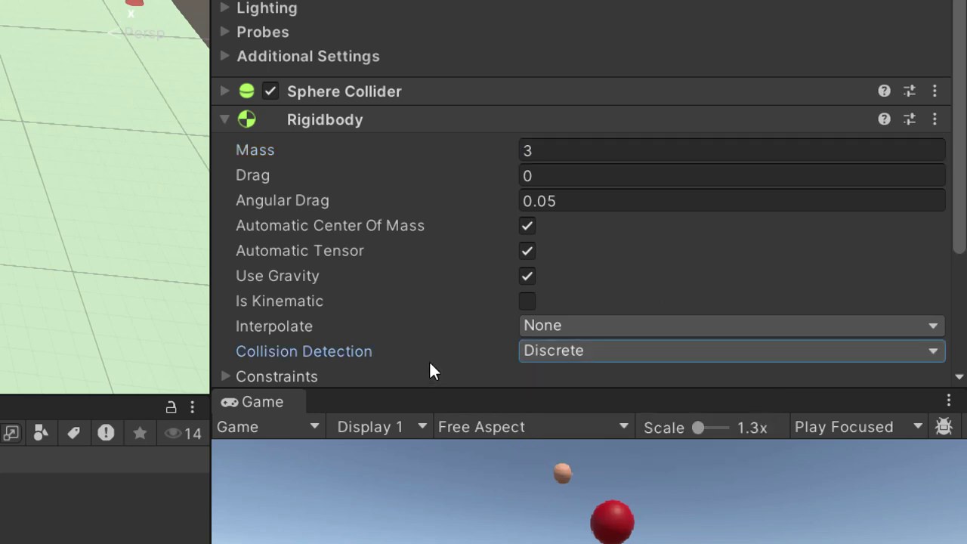
{"action": "scroll", "coordinate": [396, 333], "scroll_direction": "down", "scroll_amount": 5}
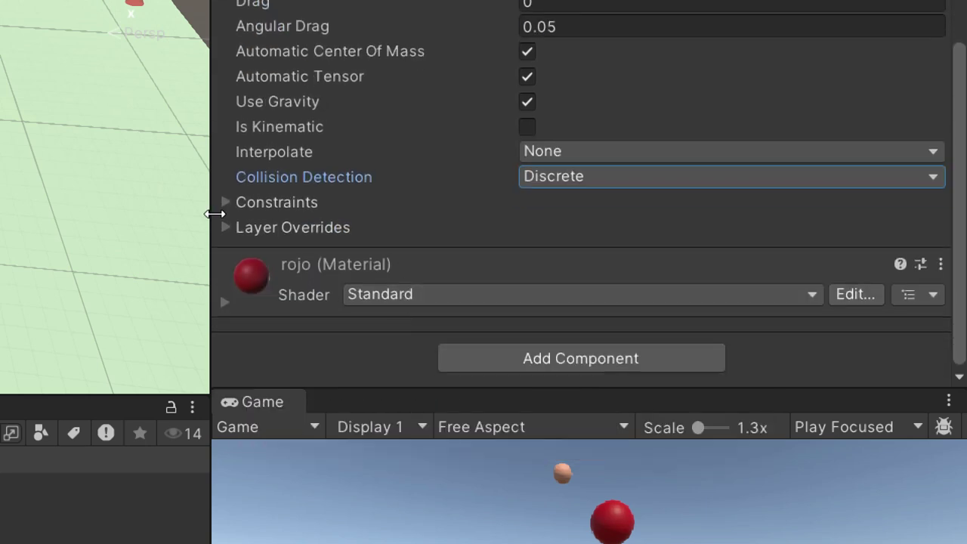
{"action": "left_click", "coordinate": [238, 202]}
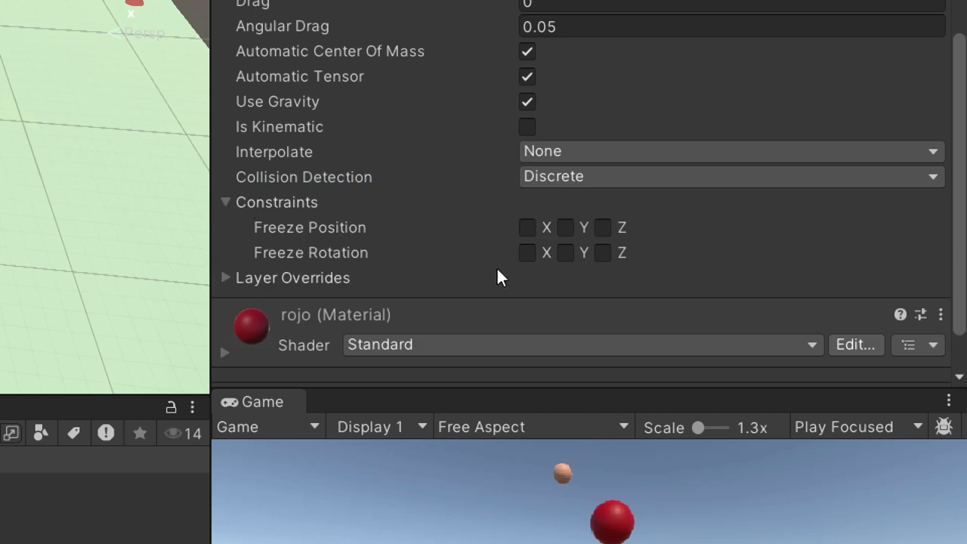
{"action": "left_click", "coordinate": [227, 277]}
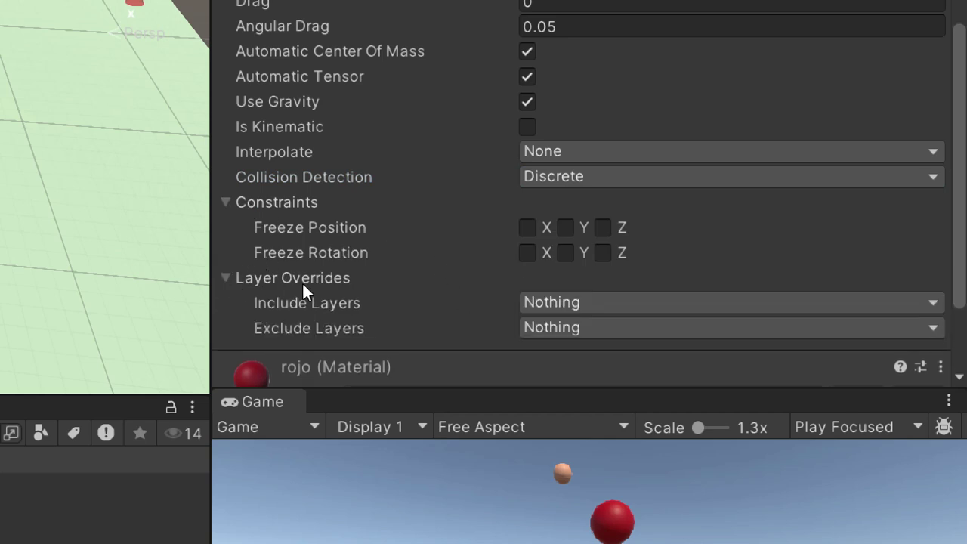
{"action": "scroll", "coordinate": [435, 295], "scroll_direction": "down", "scroll_amount": 1}
{"action": "scroll", "coordinate": [435, 294], "scroll_direction": "down", "scroll_amount": 2}
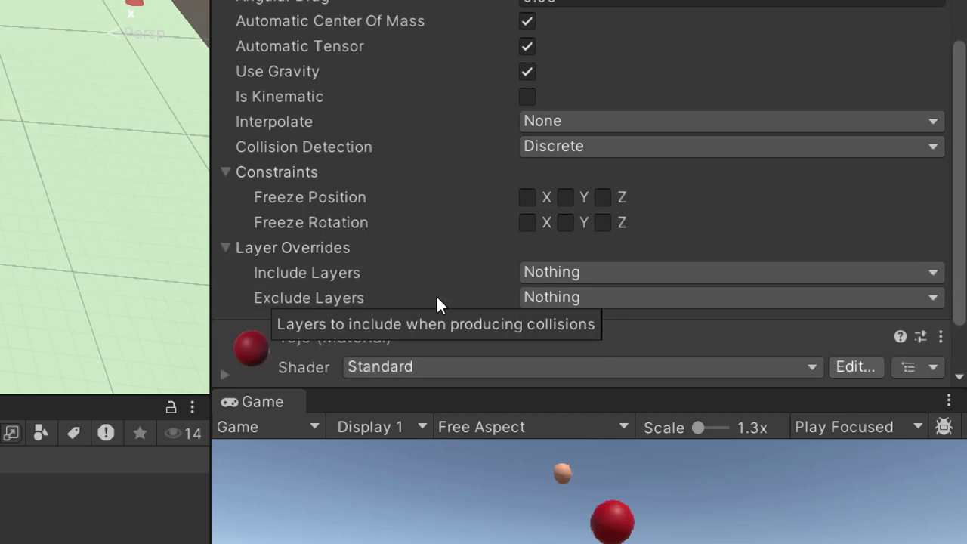
{"action": "scroll", "coordinate": [436, 295], "scroll_direction": "up", "scroll_amount": 6}
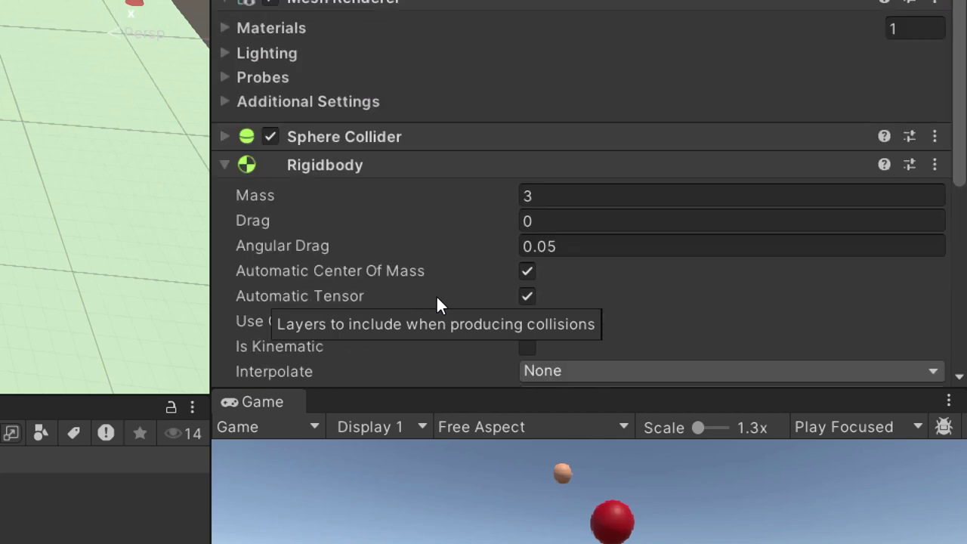
{"action": "scroll", "coordinate": [82, 326], "scroll_direction": "up", "scroll_amount": 2}
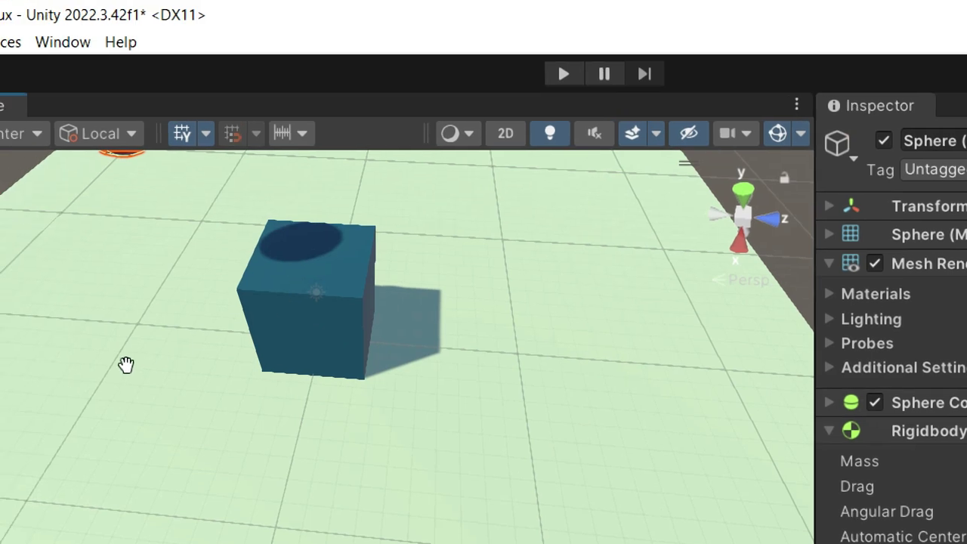
Add a Rigidbody physics component to the small peach-colored sphere and expand its Transform properties
{"action": "key", "text": "Left"}
{"action": "scroll", "coordinate": [125, 365], "scroll_direction": "down", "scroll_amount": 3}
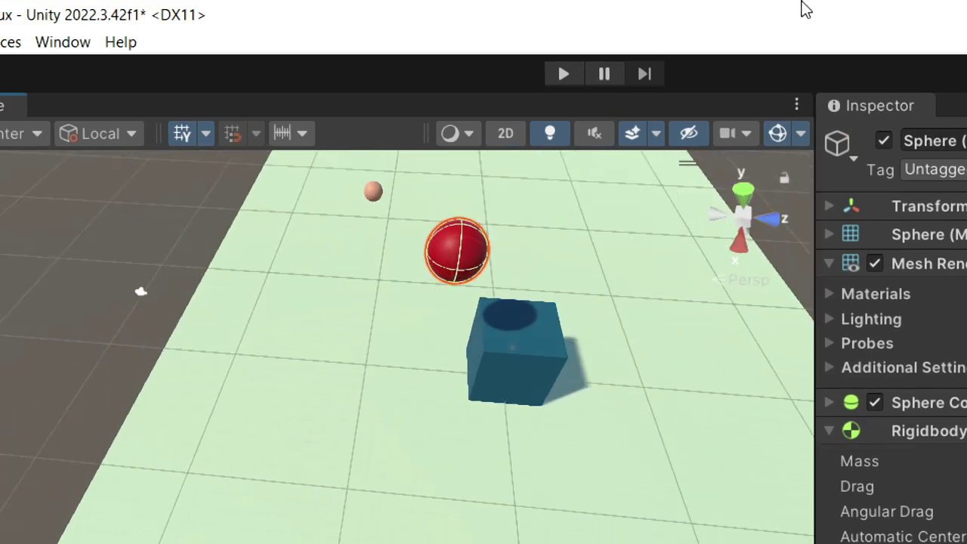
{"action": "key", "text": "Up"}
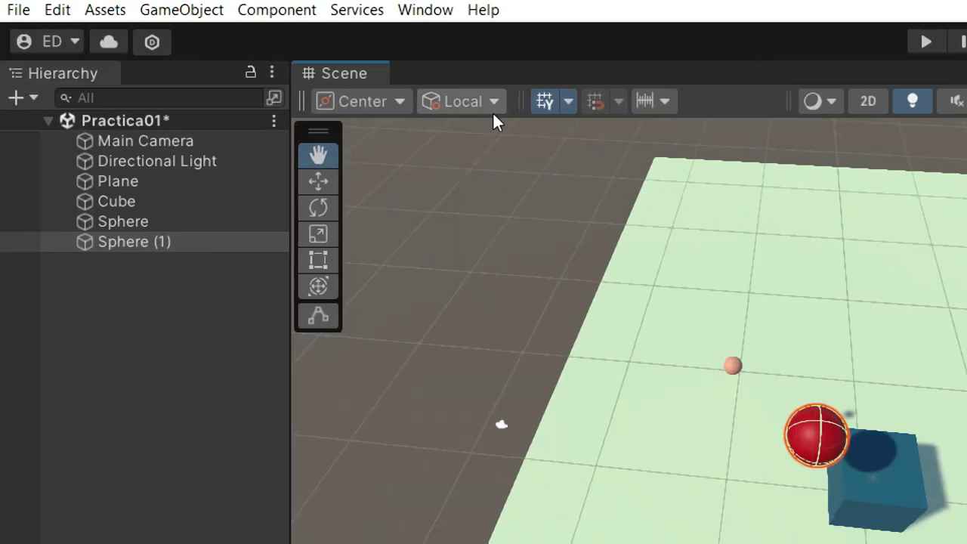
{"action": "left_click", "coordinate": [0, 182]}
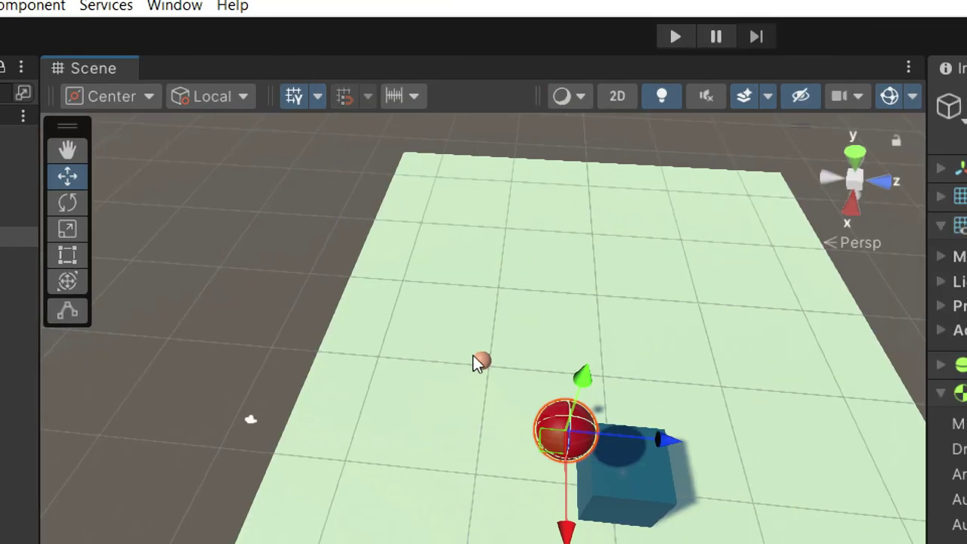
{"action": "left_click", "coordinate": [478, 358]}
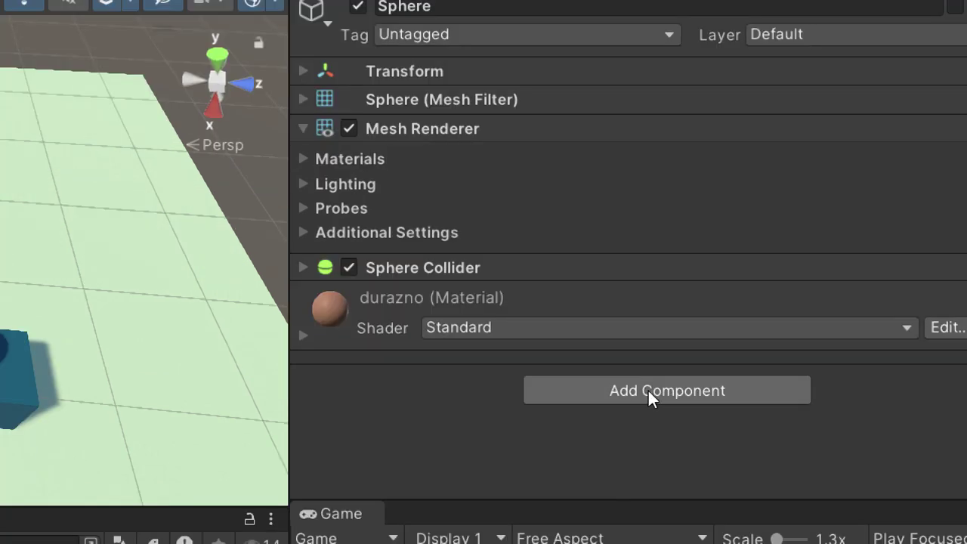
{"action": "left_click", "coordinate": [648, 390]}
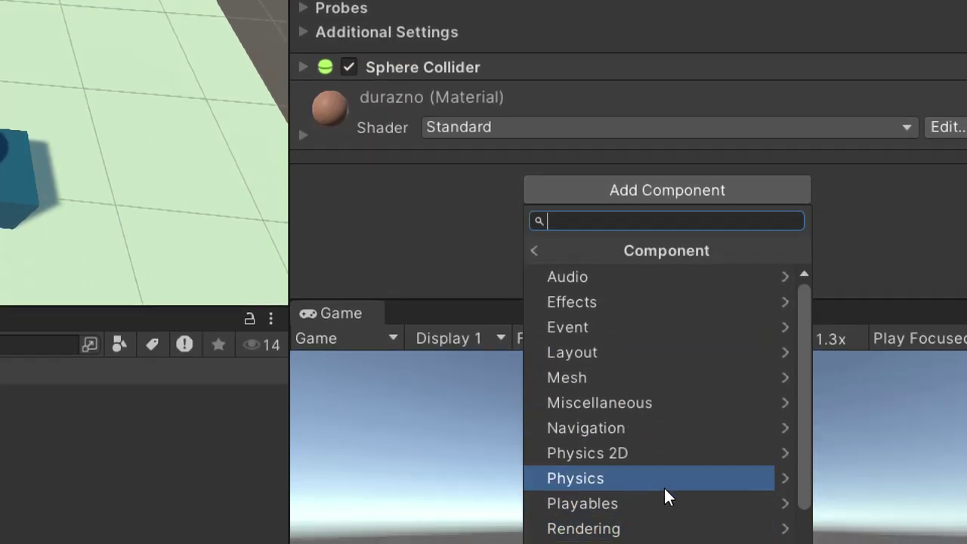
{"action": "left_click", "coordinate": [664, 485]}
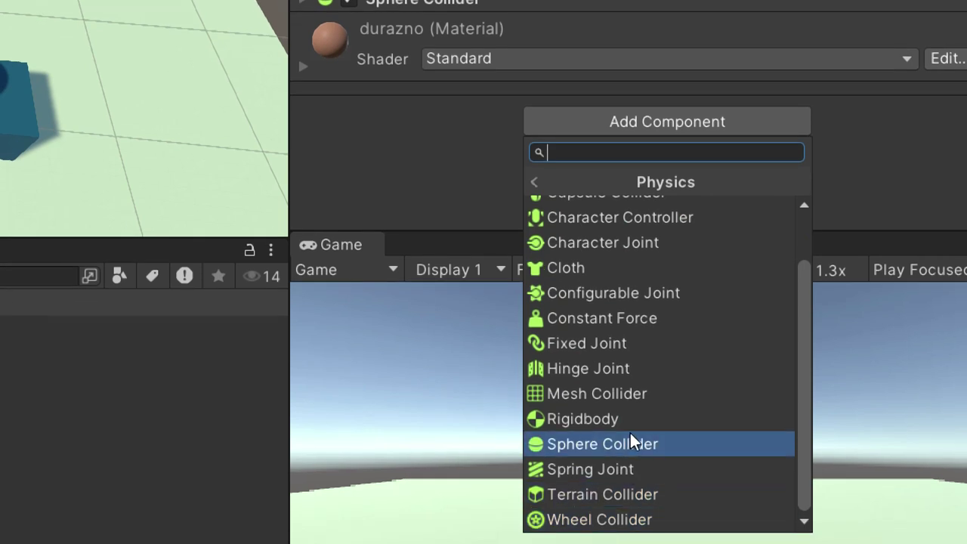
{"action": "left_click", "coordinate": [607, 438]}
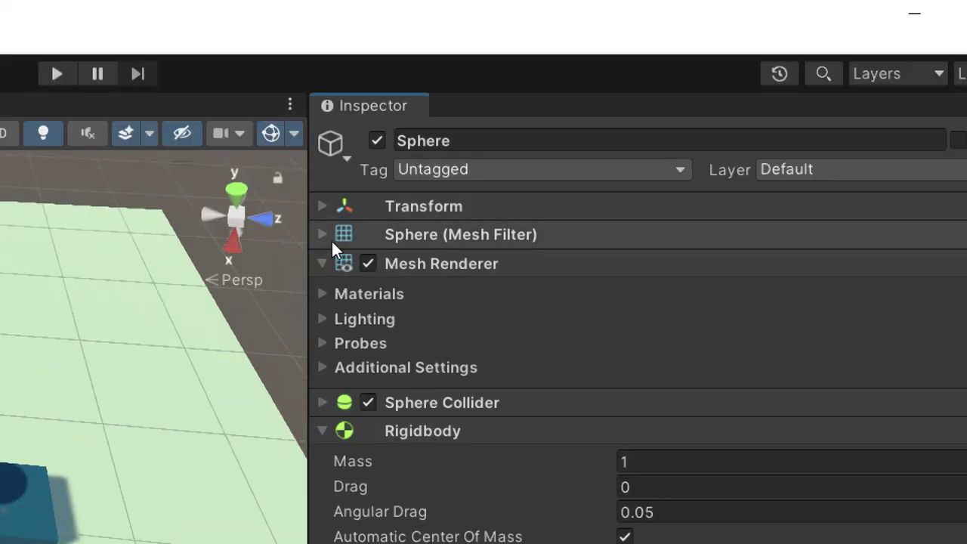
{"action": "left_click", "coordinate": [324, 207]}
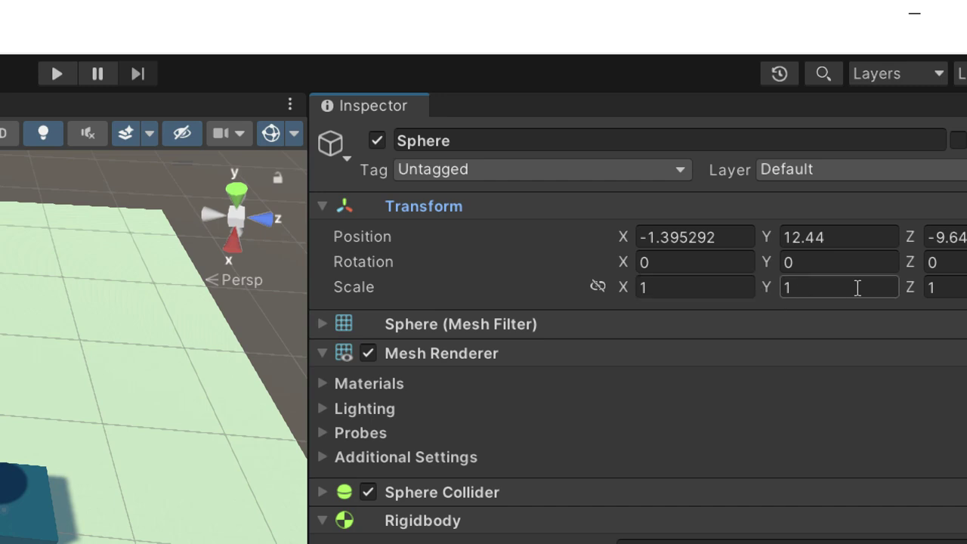
Select the plane and switch the editor to the Default window layout
{"action": "left_click", "coordinate": [101, 319]}
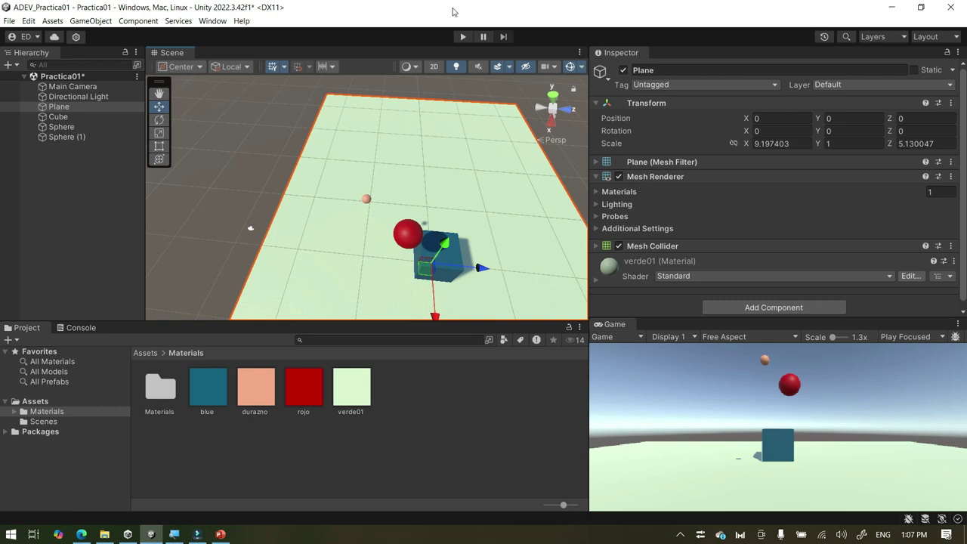
{"action": "left_click", "coordinate": [212, 20]}
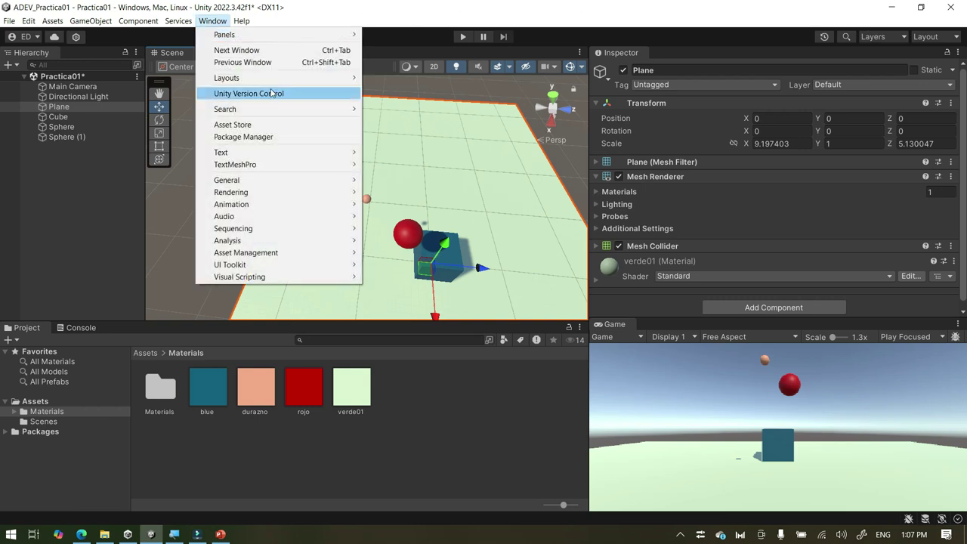
{"action": "mouse_move", "coordinate": [298, 81]}
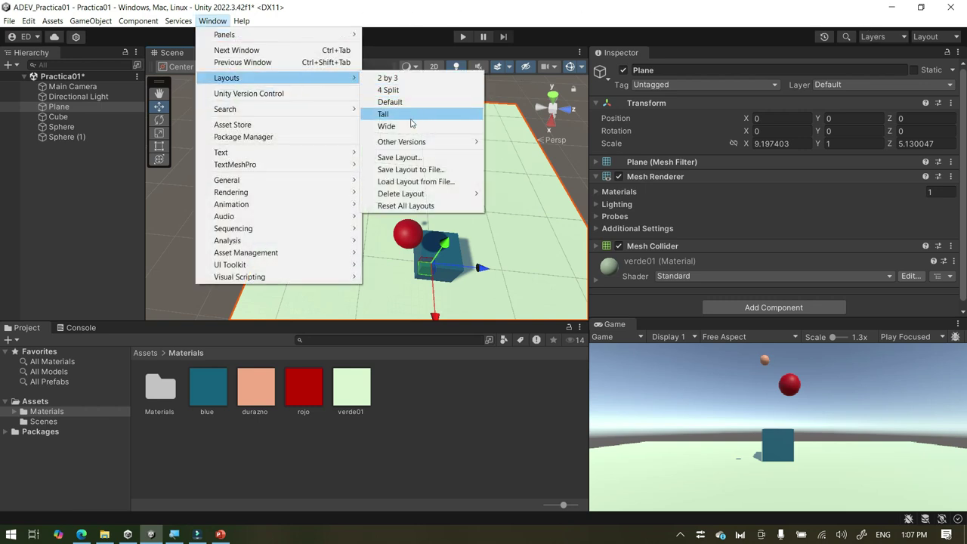
{"action": "left_click", "coordinate": [435, 102]}
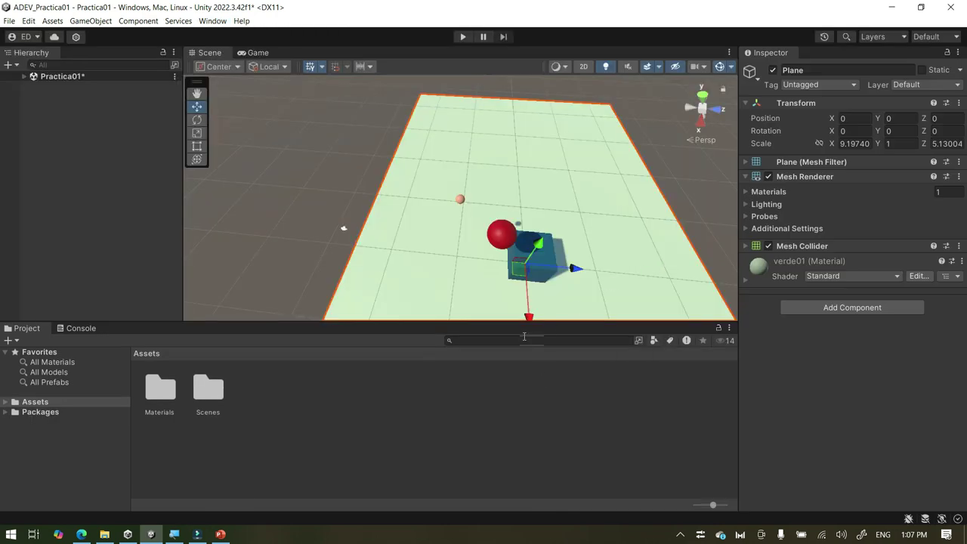
Run the scene twice in Play mode to watch both spheres fall in the Game view, stopping after each run
{"action": "left_click", "coordinate": [461, 34]}
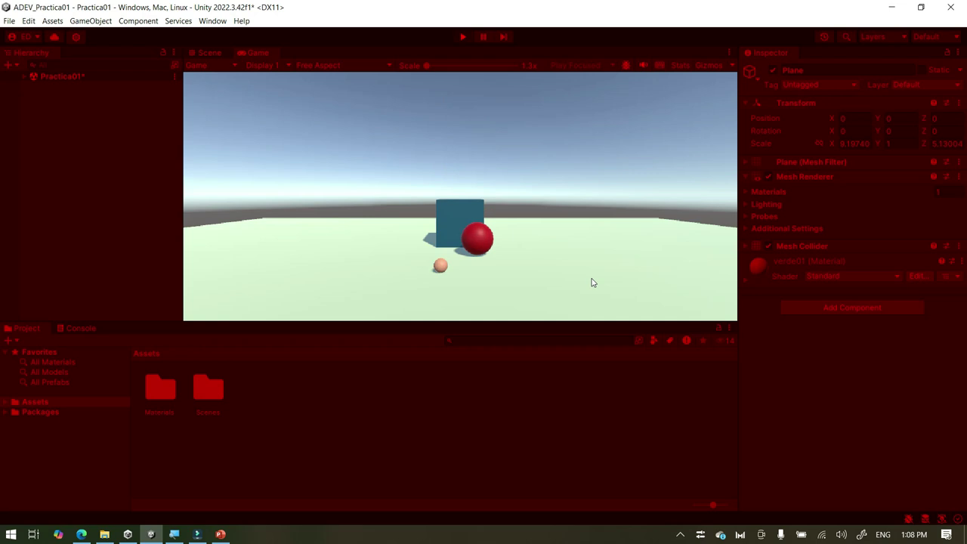
{"action": "left_click", "coordinate": [463, 38]}
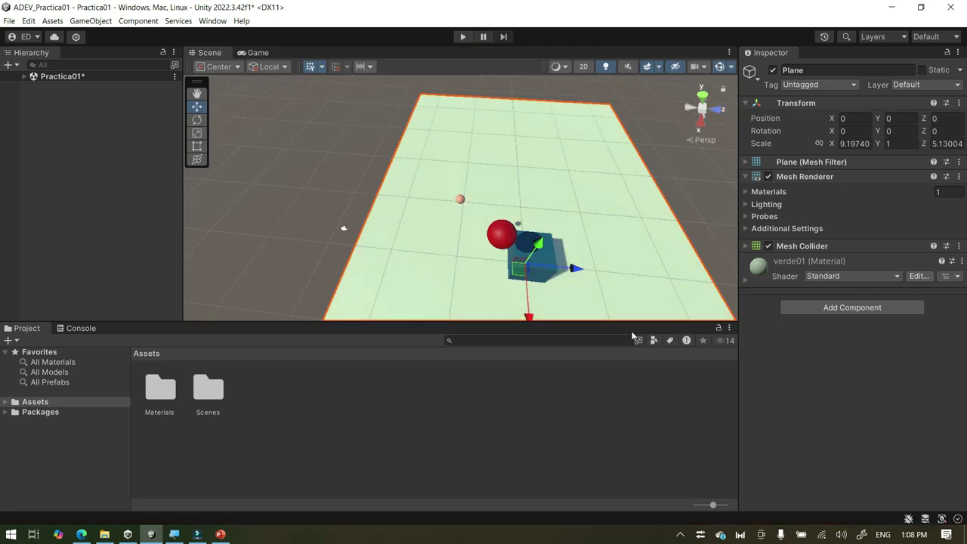
{"action": "left_click", "coordinate": [463, 36]}
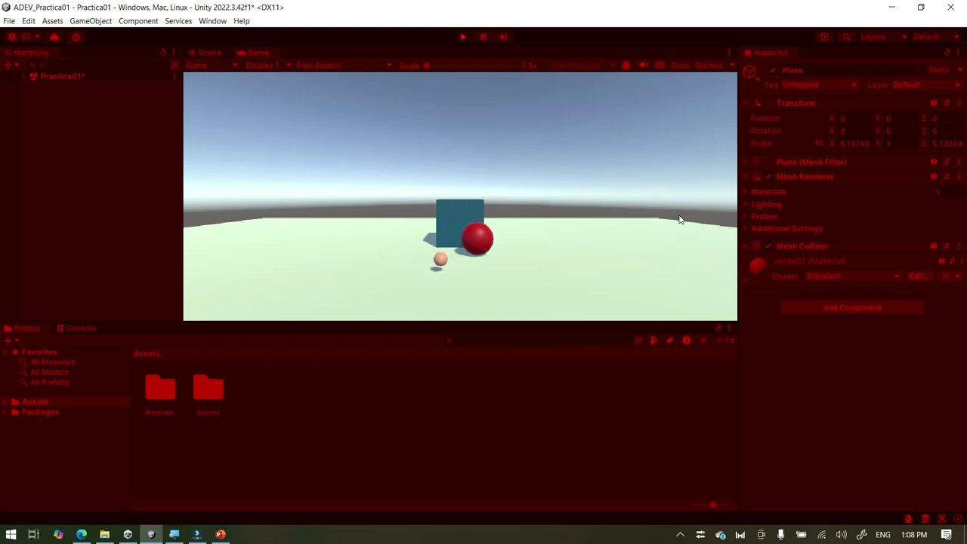
{"action": "left_click", "coordinate": [460, 37]}
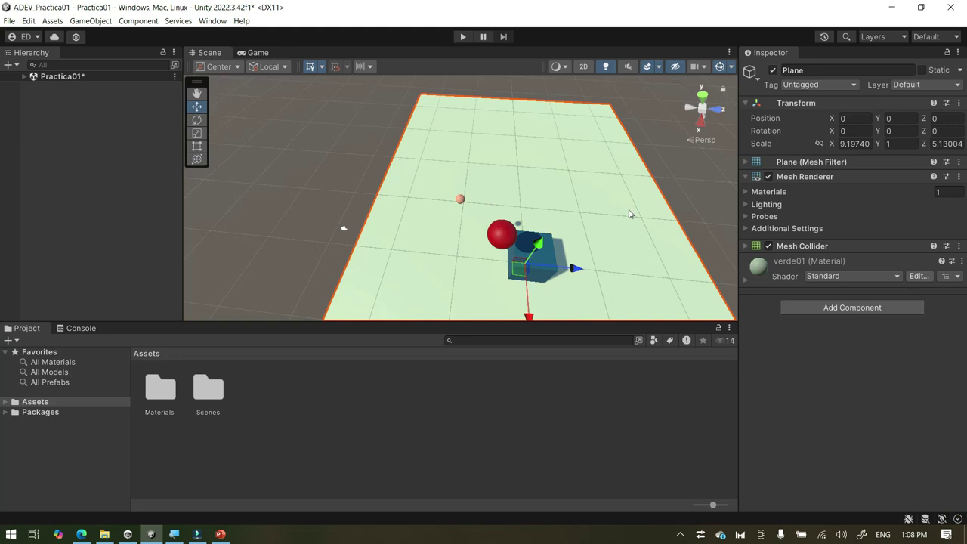
Run the scene again, examine the fallen spheres beside the cube up close in the Scene view, and stop playback
{"action": "left_click", "coordinate": [460, 36]}
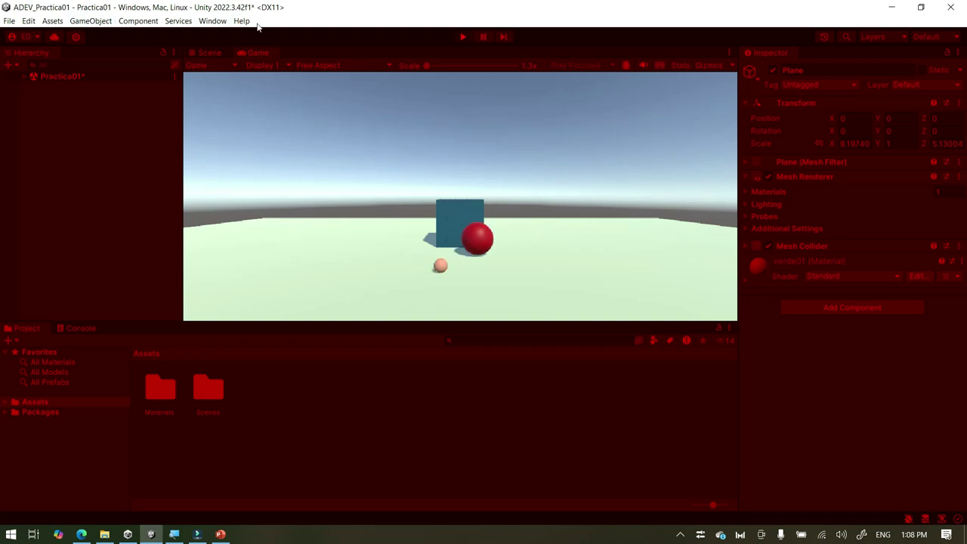
{"action": "left_click", "coordinate": [208, 53]}
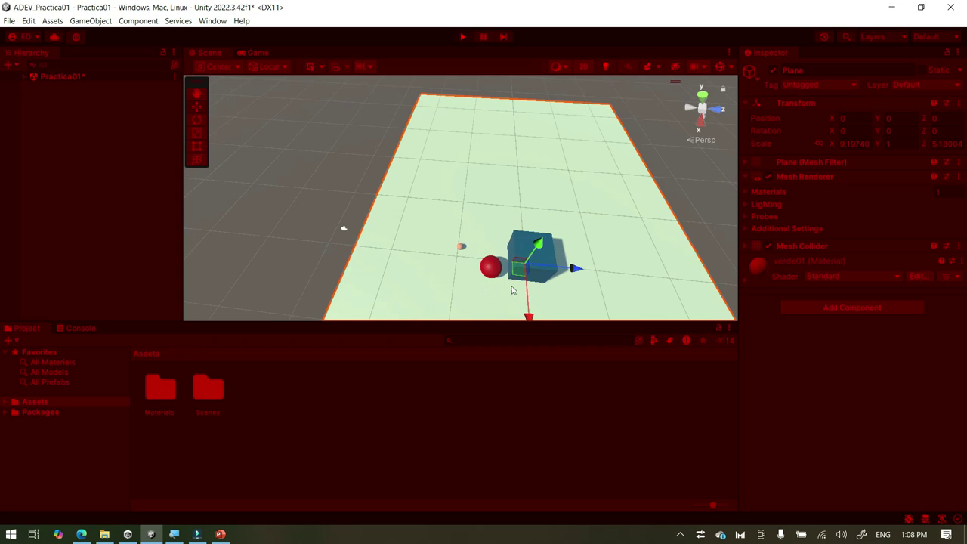
{"action": "mouse_move", "coordinate": [343, 228]}
{"action": "left_mouse_down", "text": "alt"}
{"action": "mouse_move", "coordinate": [360, 194]}
{"action": "mouse_move", "coordinate": [334, 244]}
{"action": "mouse_move", "coordinate": [342, 231]}
{"action": "left_mouse_up", "text": "alt"}
{"action": "scroll", "coordinate": [517, 273], "scroll_direction": "up", "scroll_amount": 3}
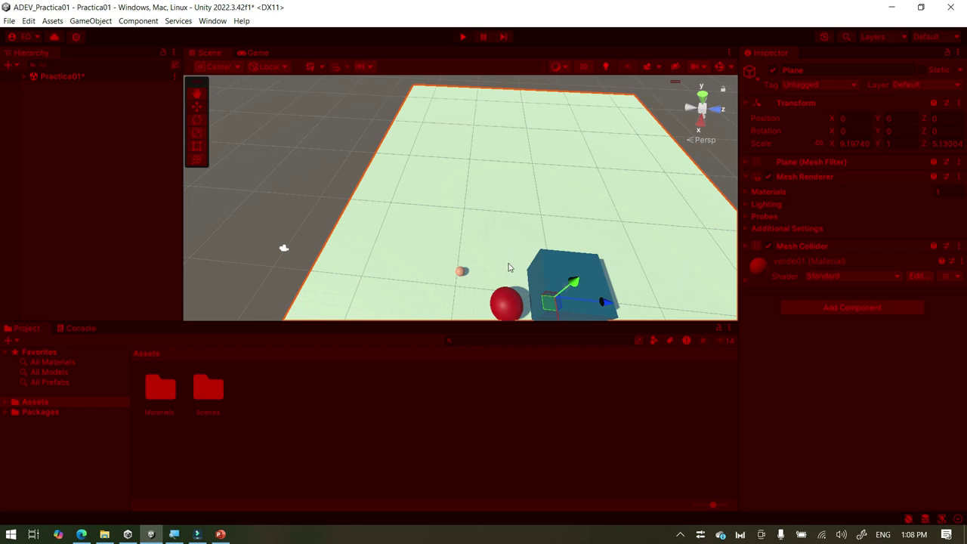
{"action": "left_click", "coordinate": [215, 114]}
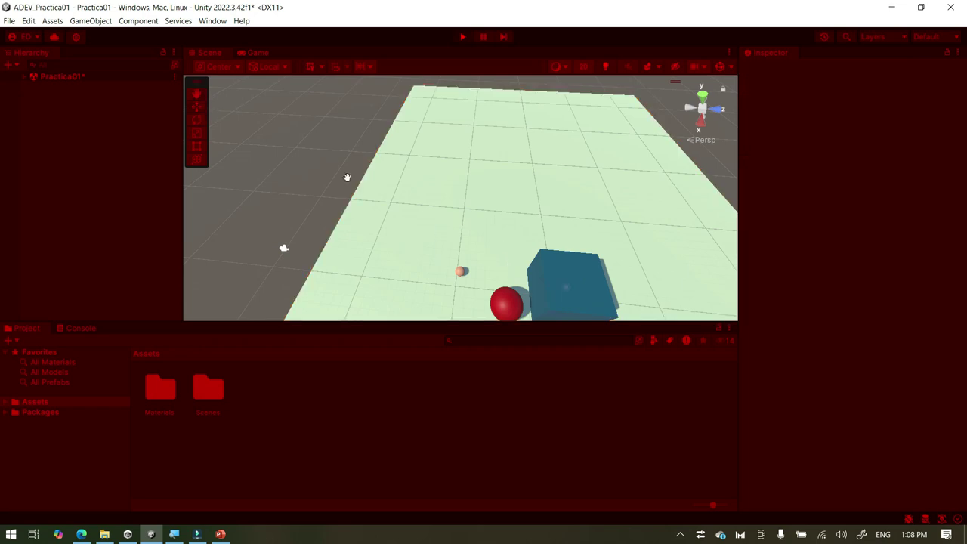
{"action": "middle_click_drag", "start_coordinate": [486, 253], "coordinate": [360, 75]}
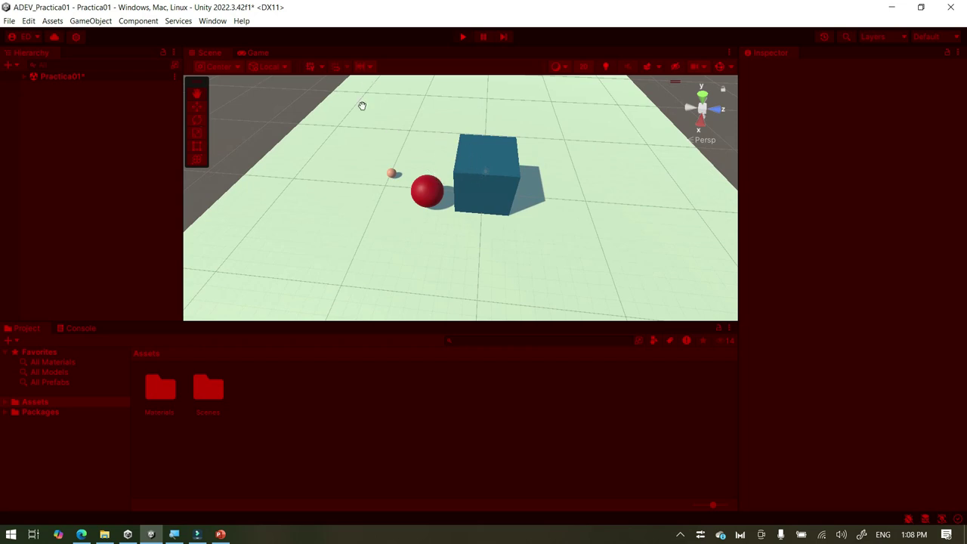
{"action": "left_click", "coordinate": [463, 38]}
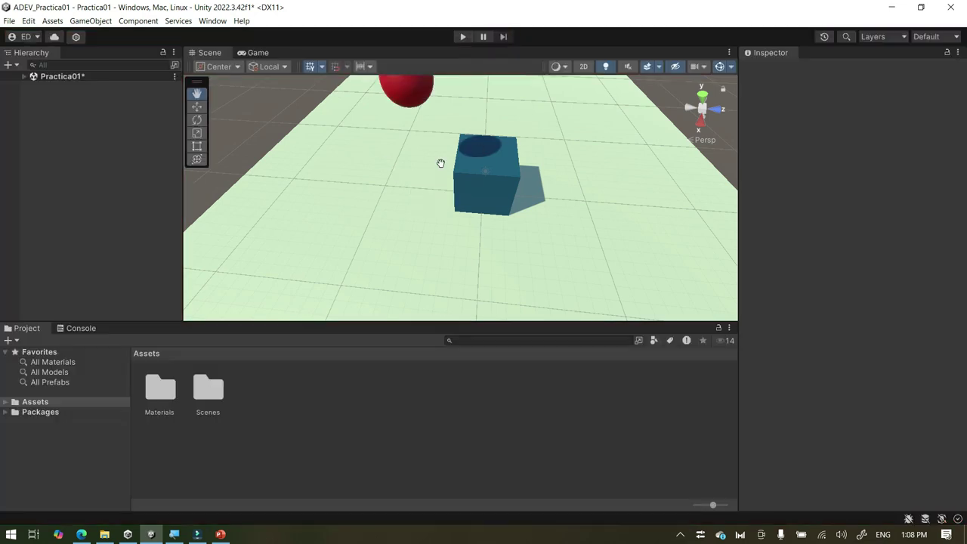
Move the red sphere along Z to about -3.66 and raise it to a Y position of about 32.18
{"action": "middle_click_drag", "start_coordinate": [410, 102], "coordinate": [463, 180]}
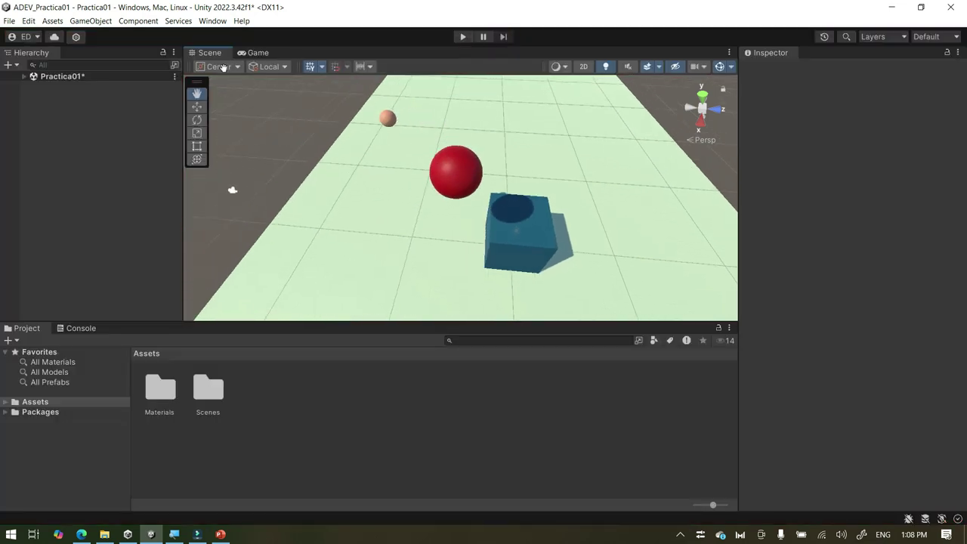
{"action": "left_click", "coordinate": [491, 180]}
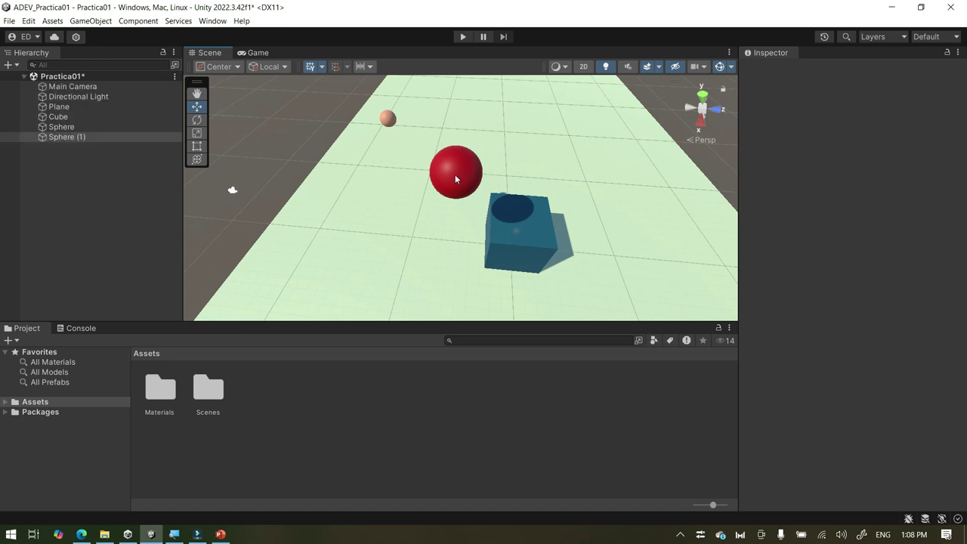
{"action": "left_click_drag", "start_coordinate": [504, 177], "coordinate": [530, 177]}
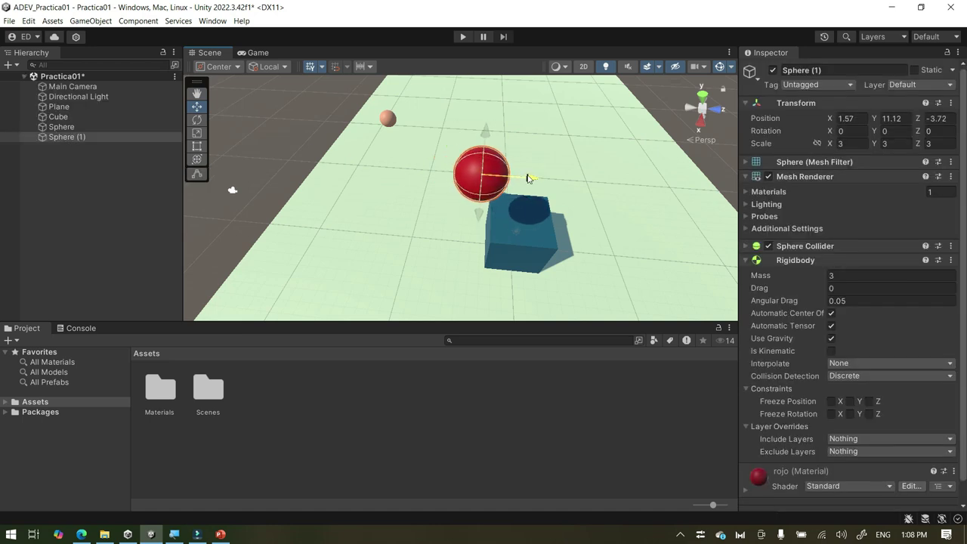
{"action": "left_click_drag", "start_coordinate": [487, 135], "coordinate": [476, 4]}
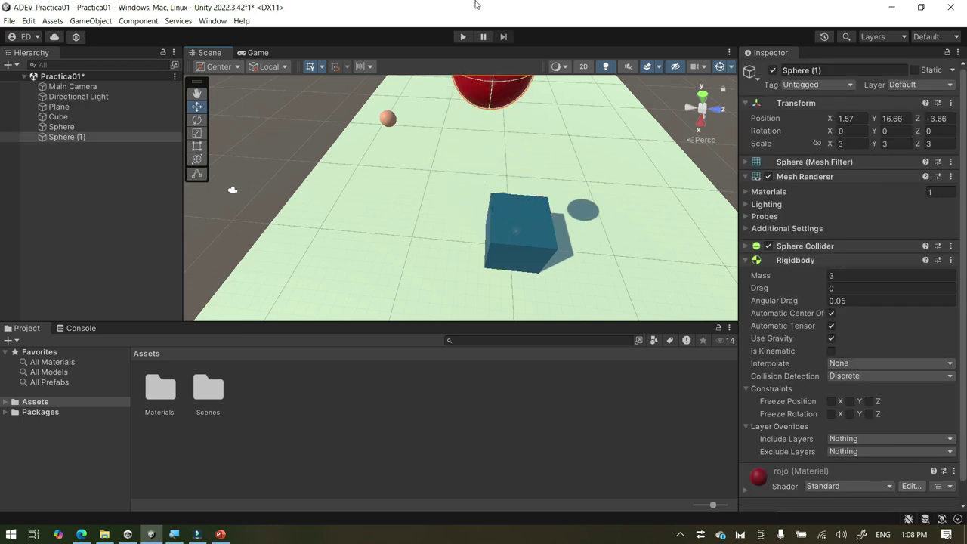
{"action": "scroll", "coordinate": [557, 156], "scroll_direction": "down", "scroll_amount": 6}
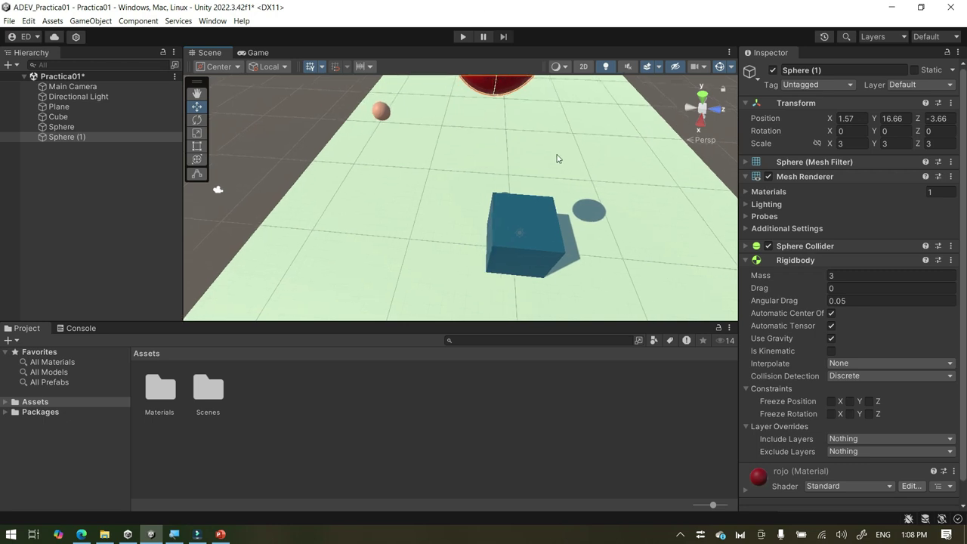
{"action": "left_click_drag", "start_coordinate": [464, 130], "coordinate": [487, 11]}
{"action": "scroll", "coordinate": [514, 151], "scroll_direction": "down", "scroll_amount": 3}
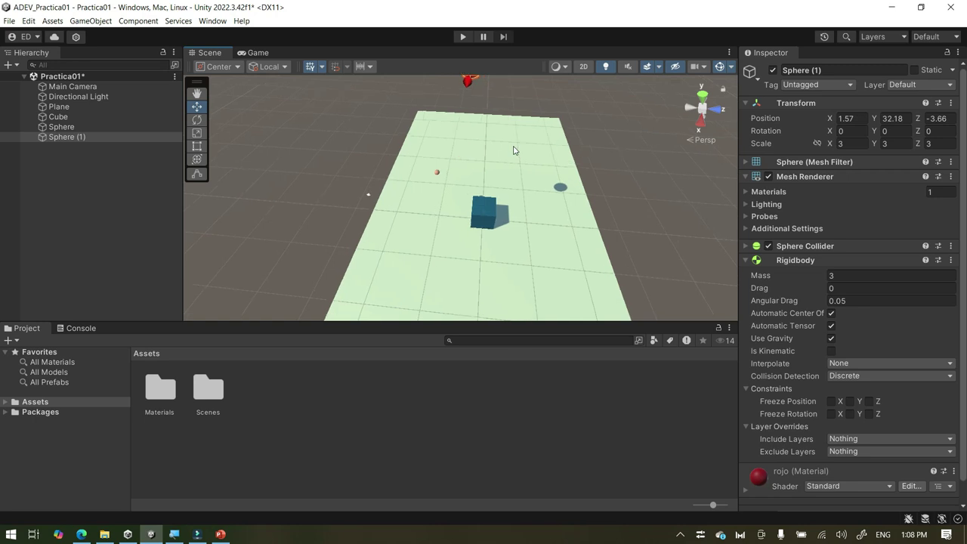
Test the raised red sphere's fall in Play mode, first in the Game view and again from a lower angle in the Scene view
{"action": "left_click", "coordinate": [462, 35]}
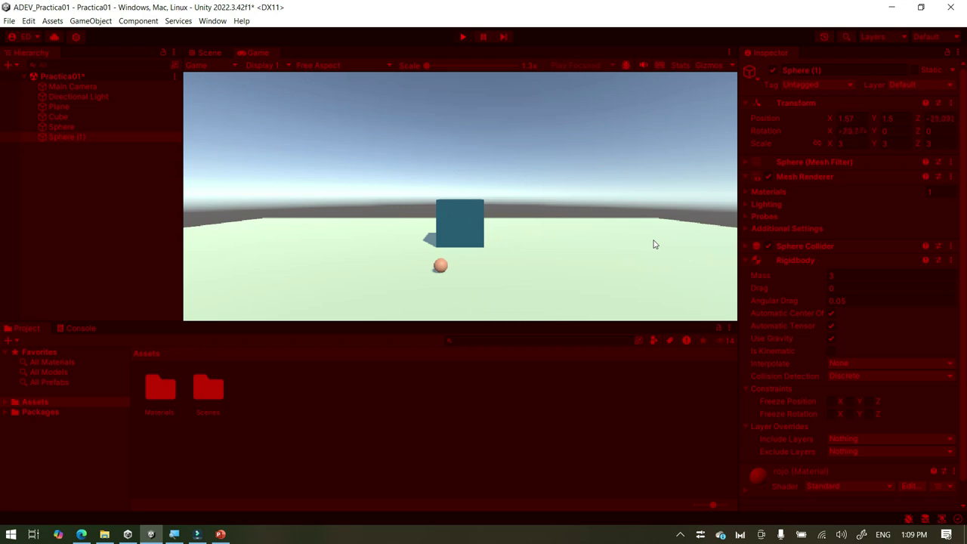
{"action": "left_click", "coordinate": [462, 37]}
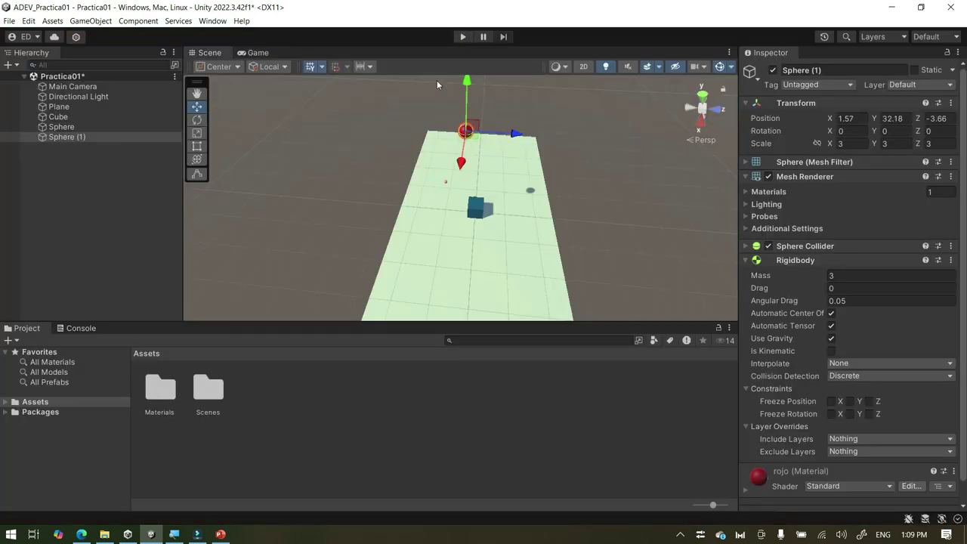
{"action": "scroll", "coordinate": [482, 202], "scroll_direction": "up", "scroll_amount": 4}
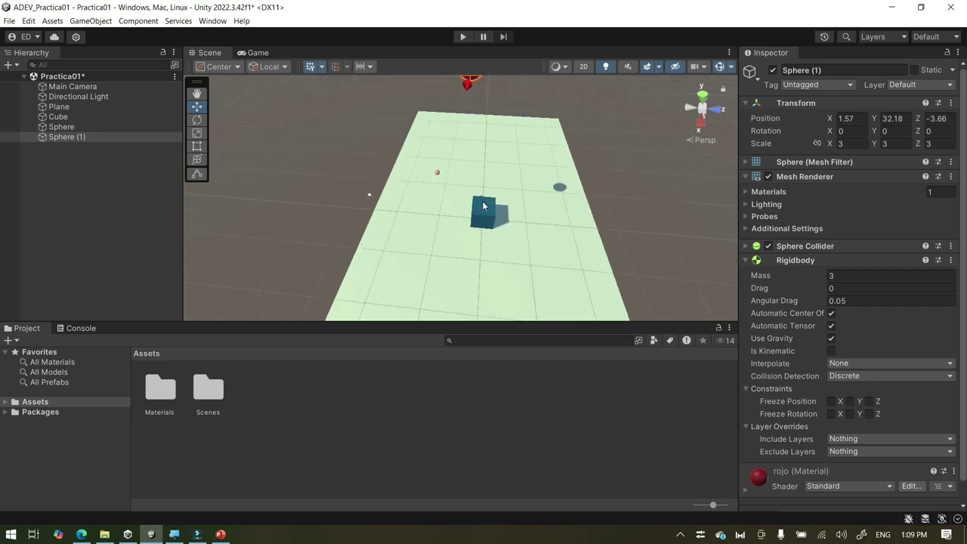
{"action": "scroll", "coordinate": [484, 204], "scroll_direction": "up", "scroll_amount": 1}
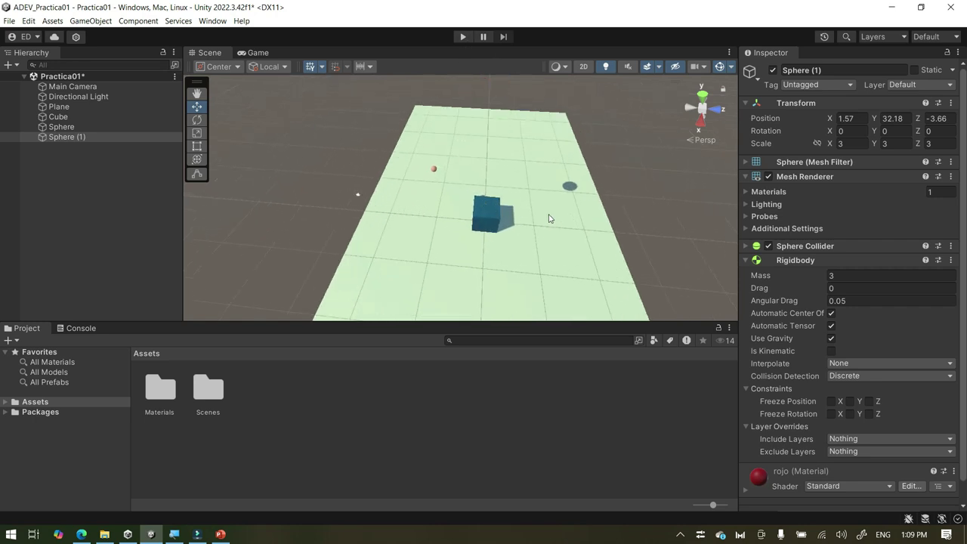
{"action": "left_click_drag", "start_coordinate": [546, 227], "coordinate": [560, 123], "text": "alt"}
{"action": "scroll", "coordinate": [560, 123], "scroll_direction": "down", "scroll_amount": 3}
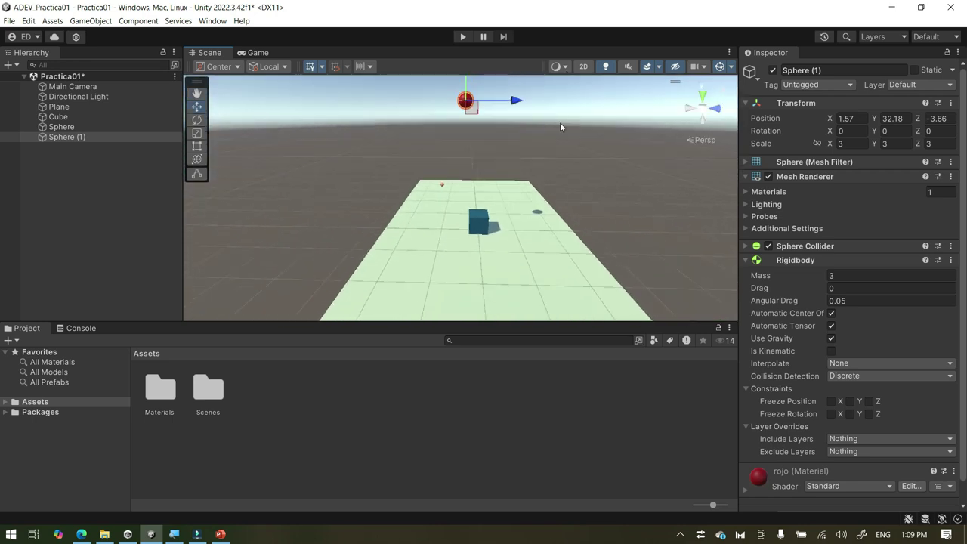
{"action": "left_click", "coordinate": [462, 37]}
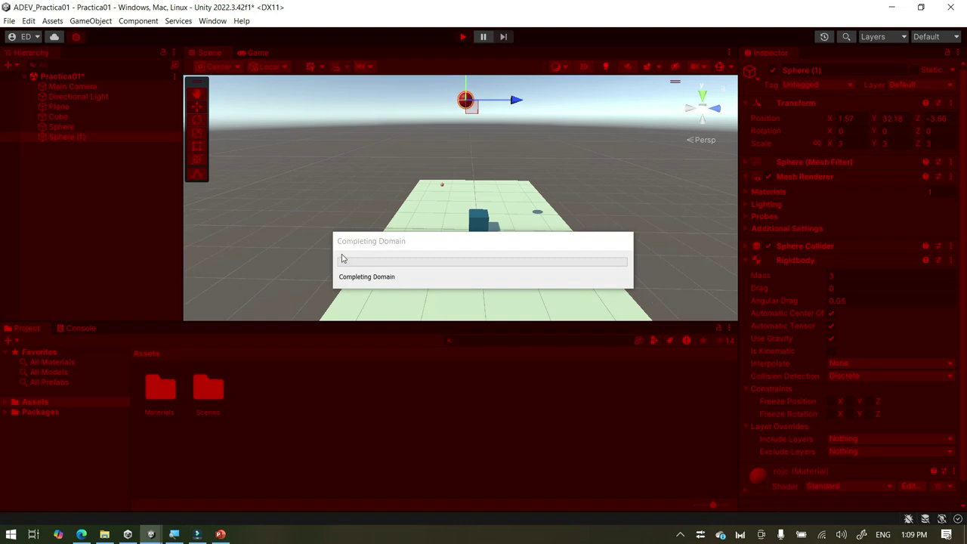
{"action": "left_click", "coordinate": [209, 52]}
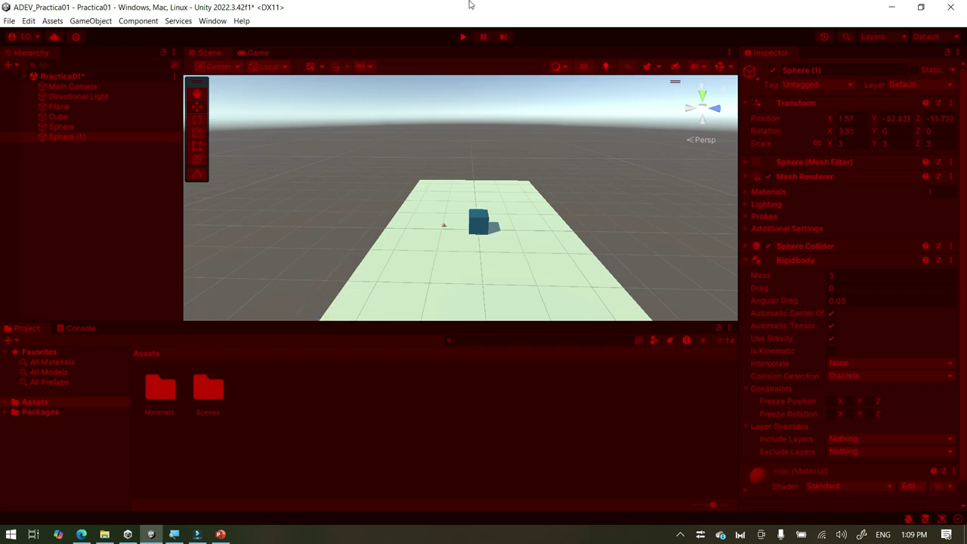
End the current playback, rerun the scene, watch the spheres fall from a closer Scene view, and stop it
{"action": "left_click", "coordinate": [462, 37]}
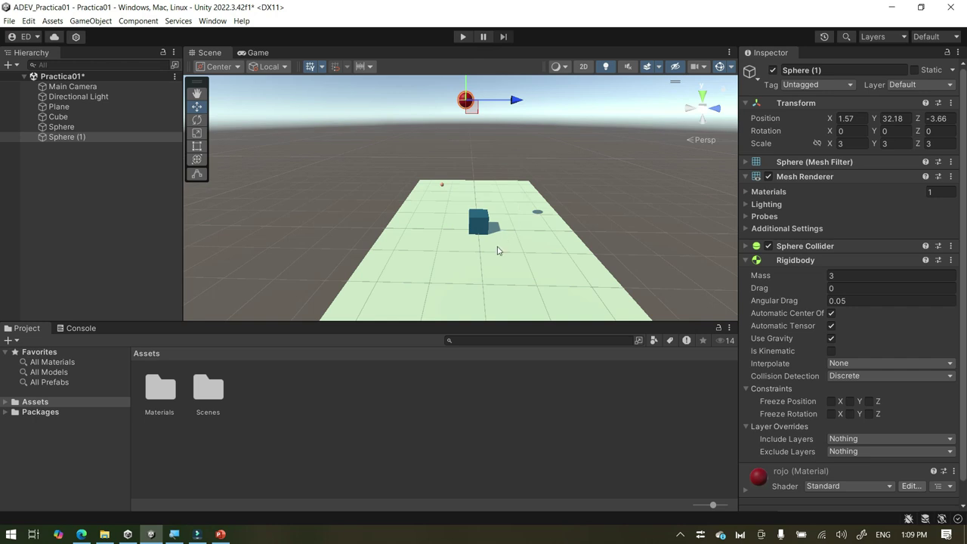
{"action": "scroll", "coordinate": [497, 251], "scroll_direction": "up", "scroll_amount": 2}
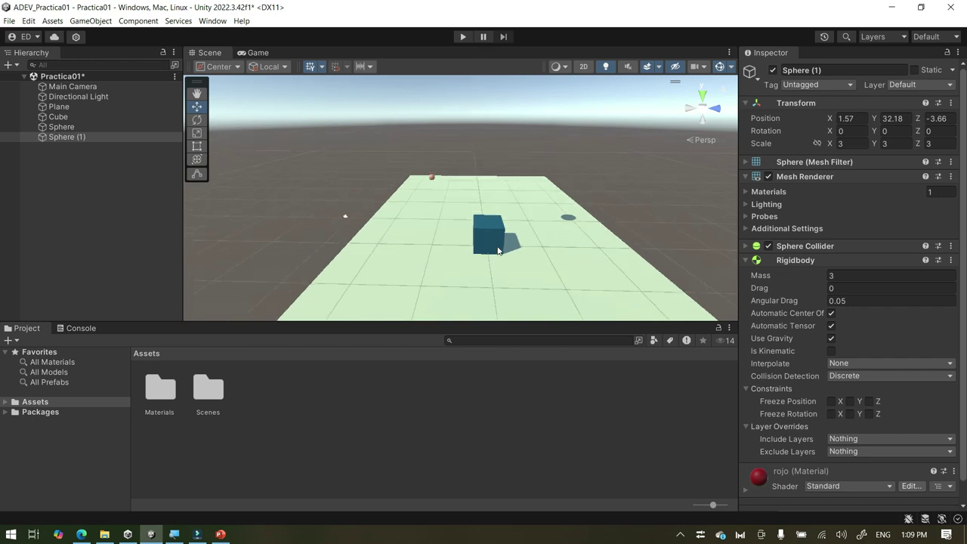
{"action": "scroll", "coordinate": [497, 251], "scroll_direction": "up", "scroll_amount": 1}
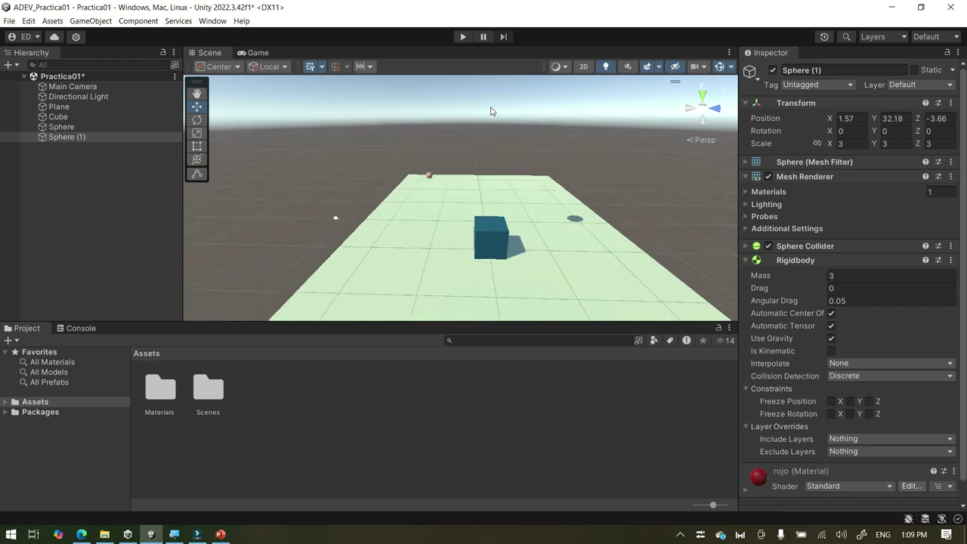
{"action": "left_click", "coordinate": [463, 36]}
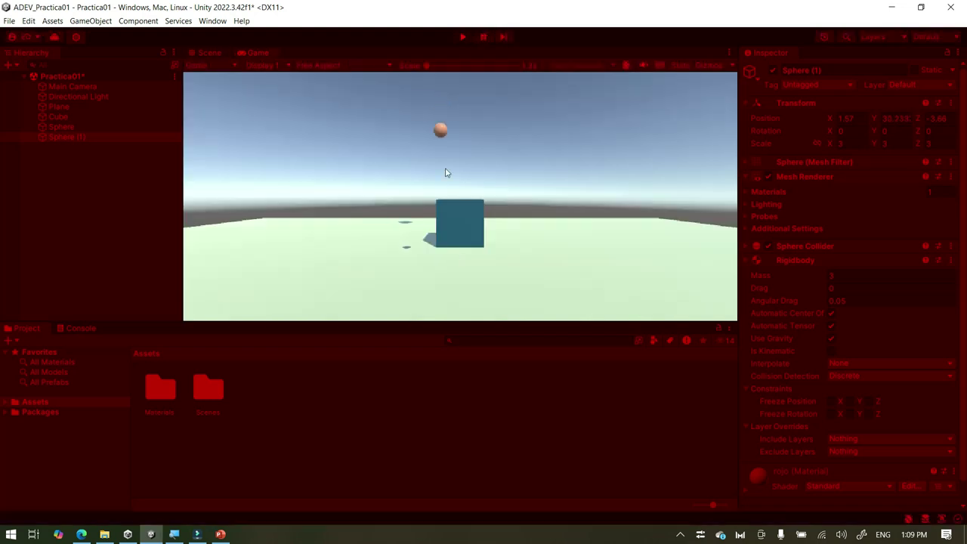
{"action": "left_click", "coordinate": [207, 52]}
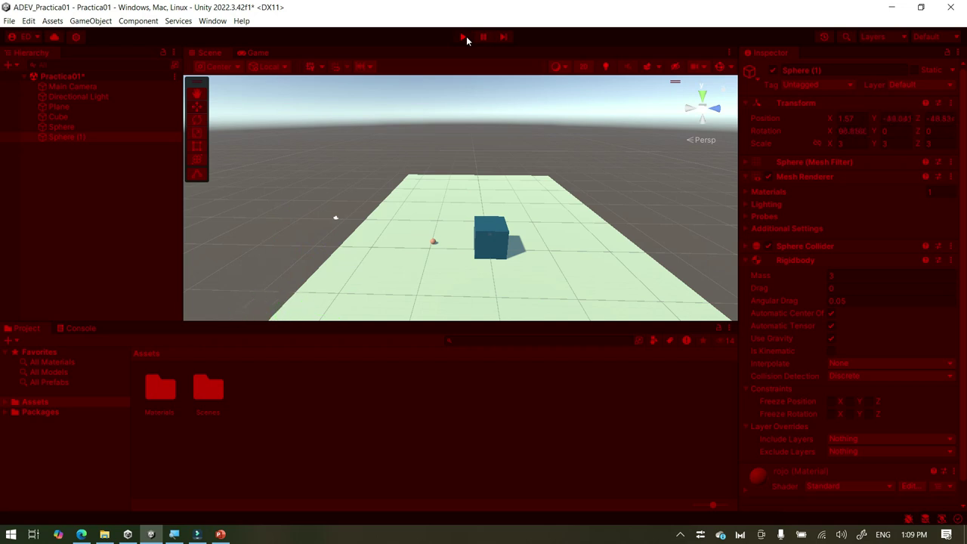
{"action": "left_click", "coordinate": [463, 36]}
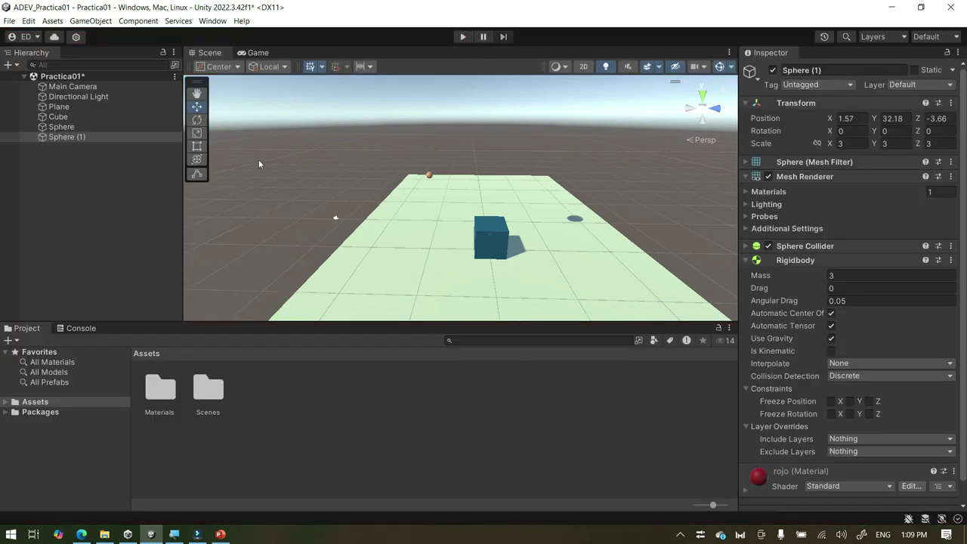
{"action": "right_click", "coordinate": [121, 194]}
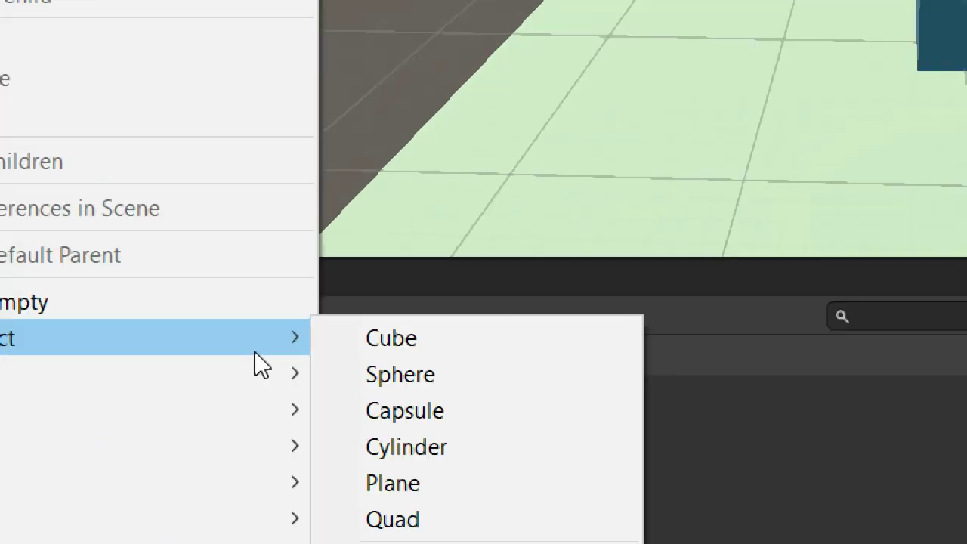
{"action": "mouse_move", "coordinate": [31, 408]}
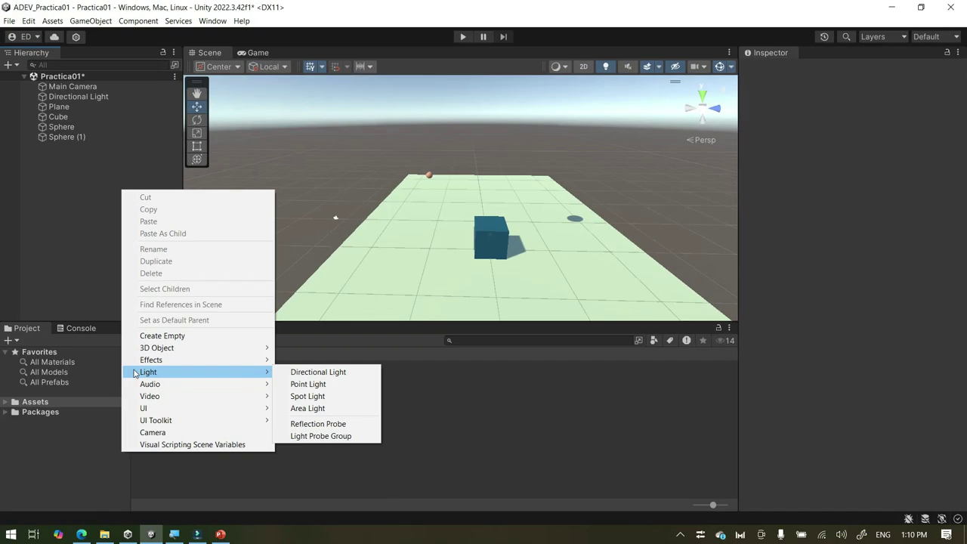
{"action": "left_click", "coordinate": [69, 224]}
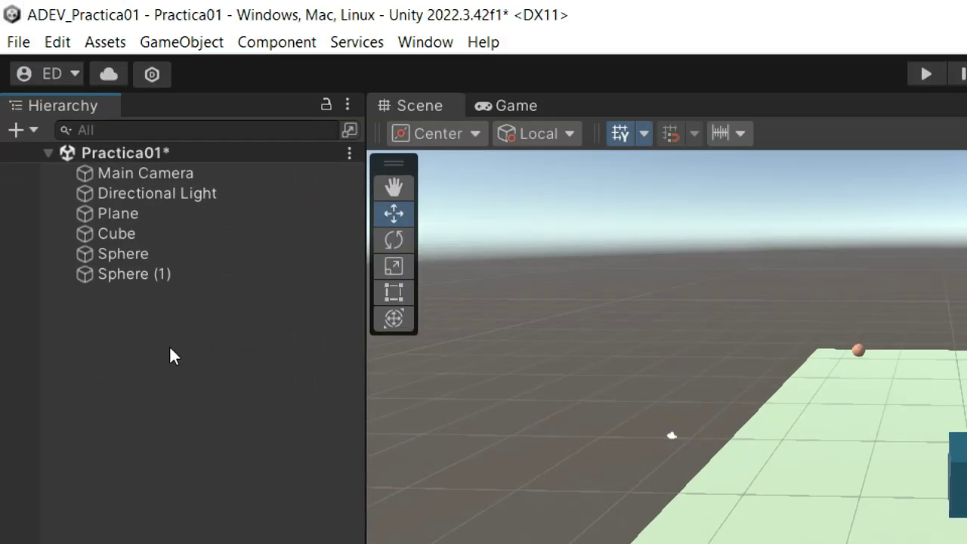
Add a Capsule 3D object to the root of the Practica01 scene
{"action": "right_click", "coordinate": [171, 356]}
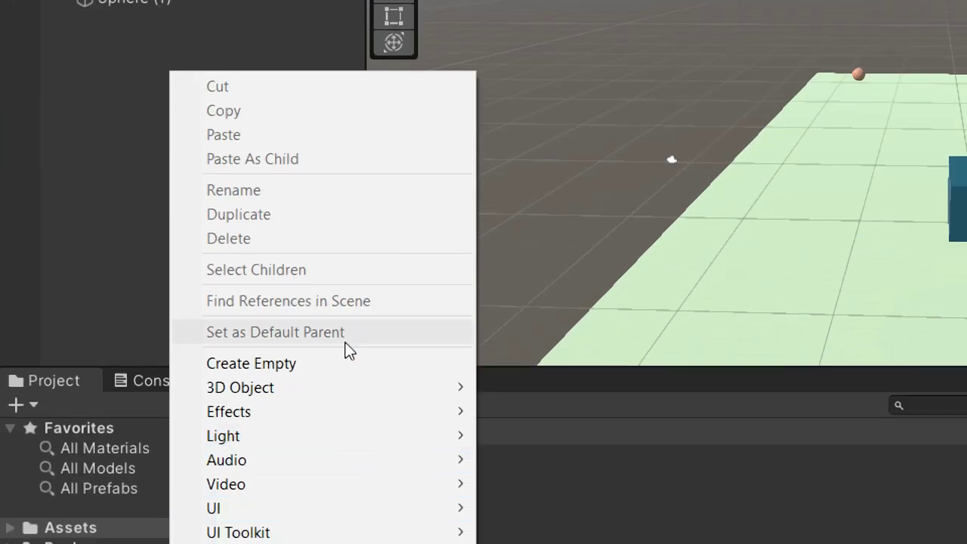
{"action": "mouse_move", "coordinate": [350, 380]}
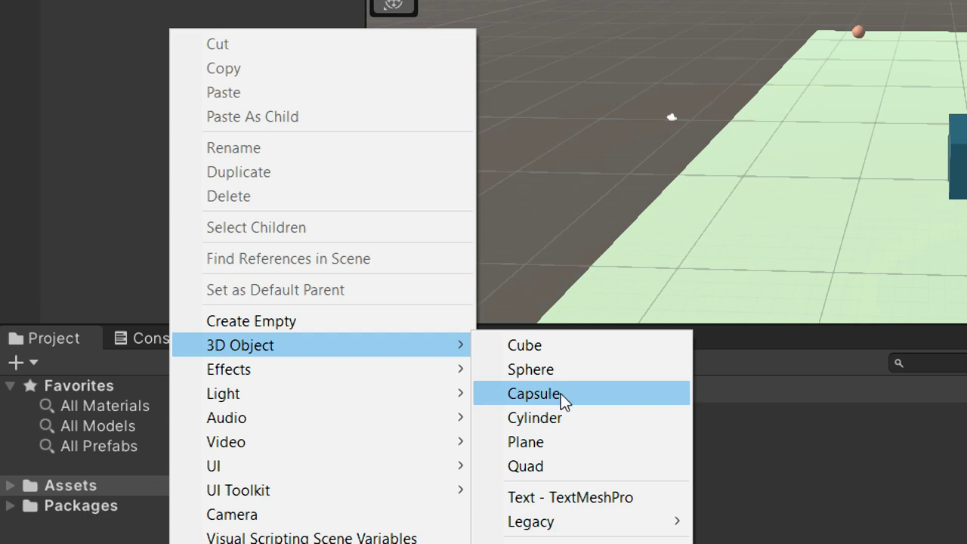
{"action": "left_click", "coordinate": [560, 394]}
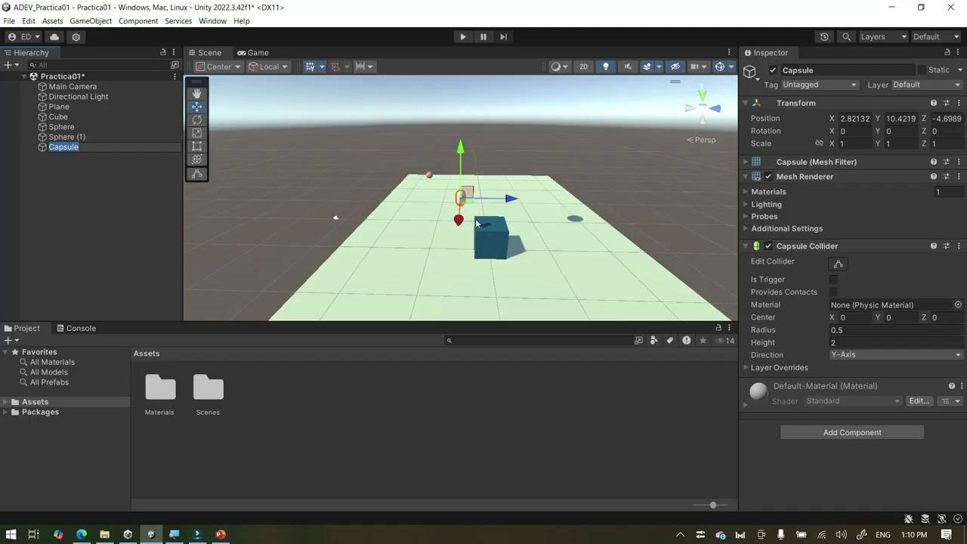
Lower the capsule to a Y position of about 1.36 and shift it along X to about 0.29, beside the cube
{"action": "scroll", "coordinate": [472, 184], "scroll_direction": "up", "scroll_amount": 2}
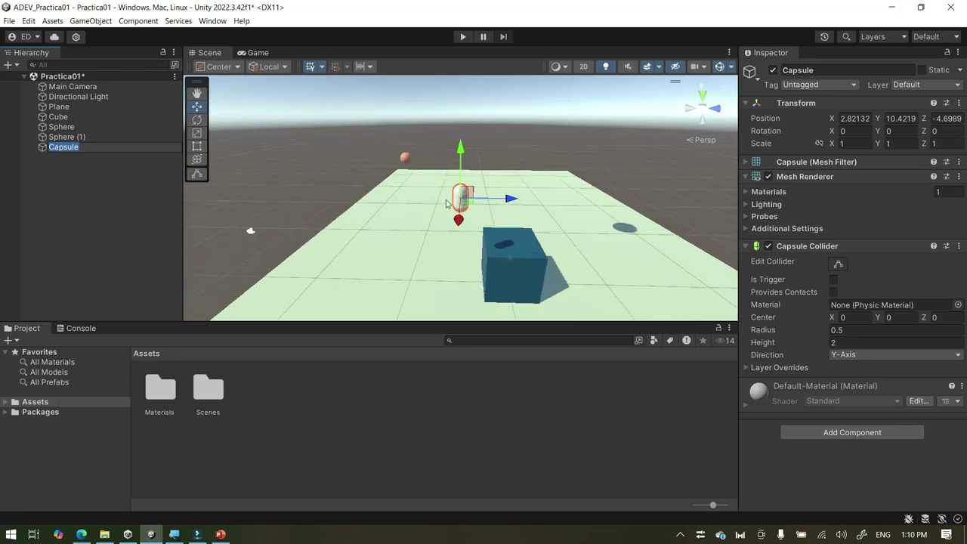
{"action": "scroll", "coordinate": [377, 264], "scroll_direction": "up", "scroll_amount": 3}
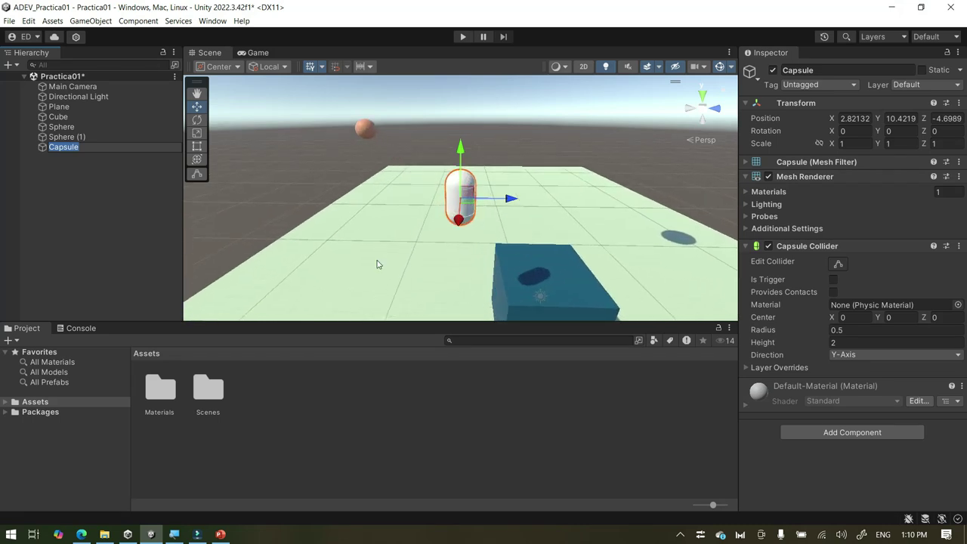
{"action": "scroll", "coordinate": [378, 263], "scroll_direction": "up", "scroll_amount": 1}
{"action": "left_click_drag", "start_coordinate": [446, 259], "coordinate": [446, 295], "text": "alt"}
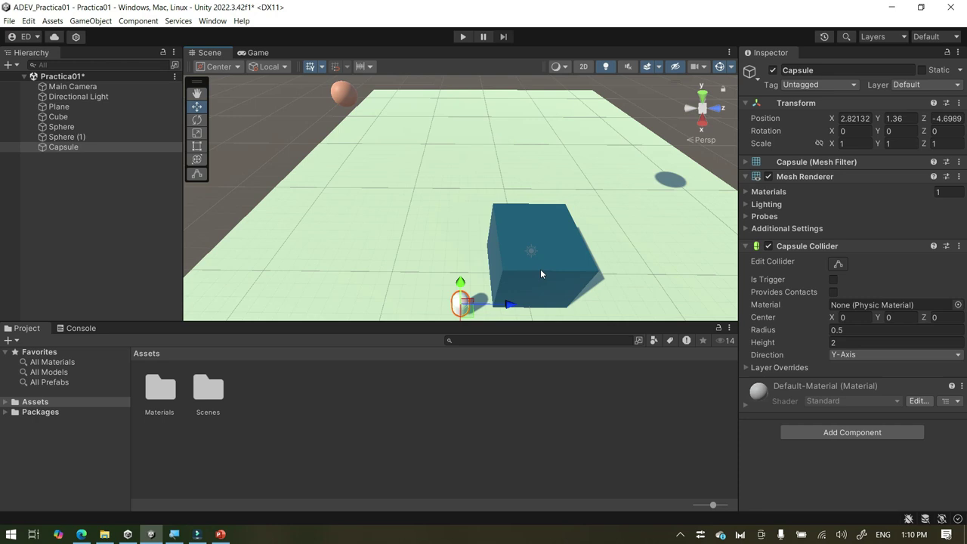
{"action": "left_click_drag", "start_coordinate": [540, 269], "coordinate": [687, 332], "text": "alt"}
{"action": "left_click_drag", "start_coordinate": [487, 304], "coordinate": [470, 278]}
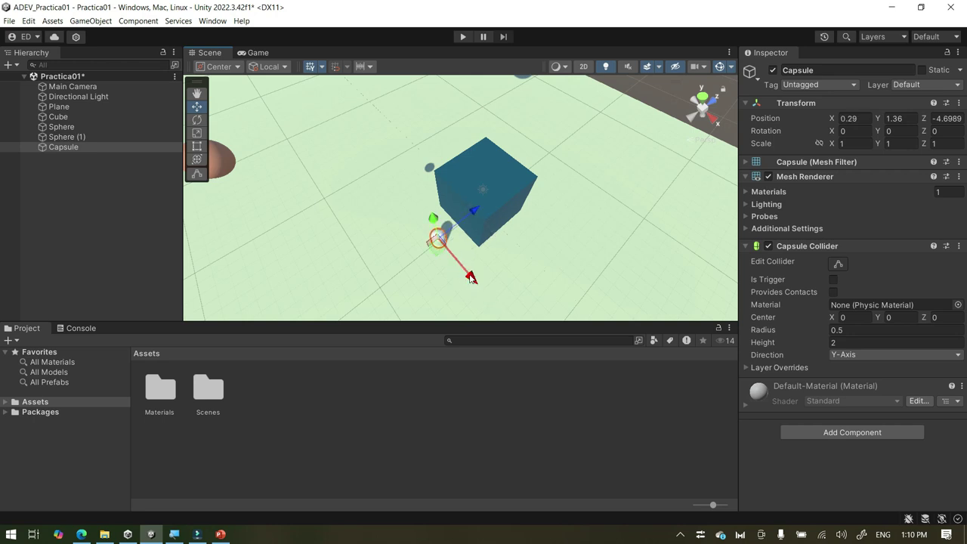
Deselect the capsule and run the scene to check its placement in front of the cube, stopping playback again
{"action": "left_click", "coordinate": [554, 224]}
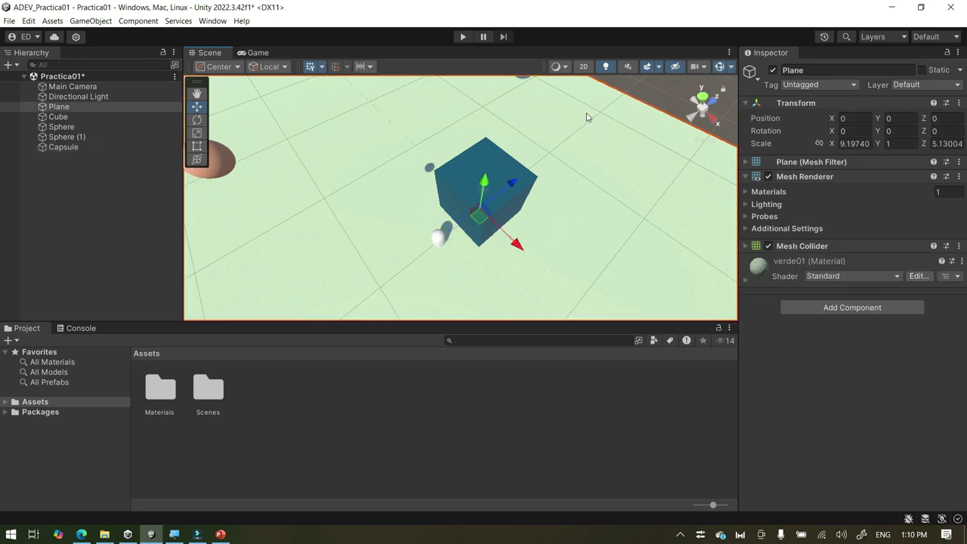
{"action": "left_click", "coordinate": [463, 36]}
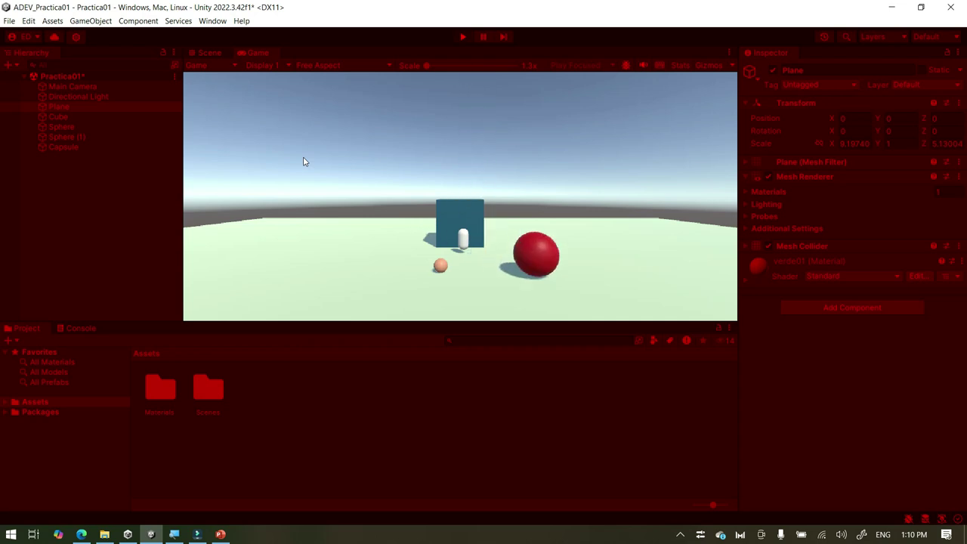
{"action": "left_click", "coordinate": [462, 35]}
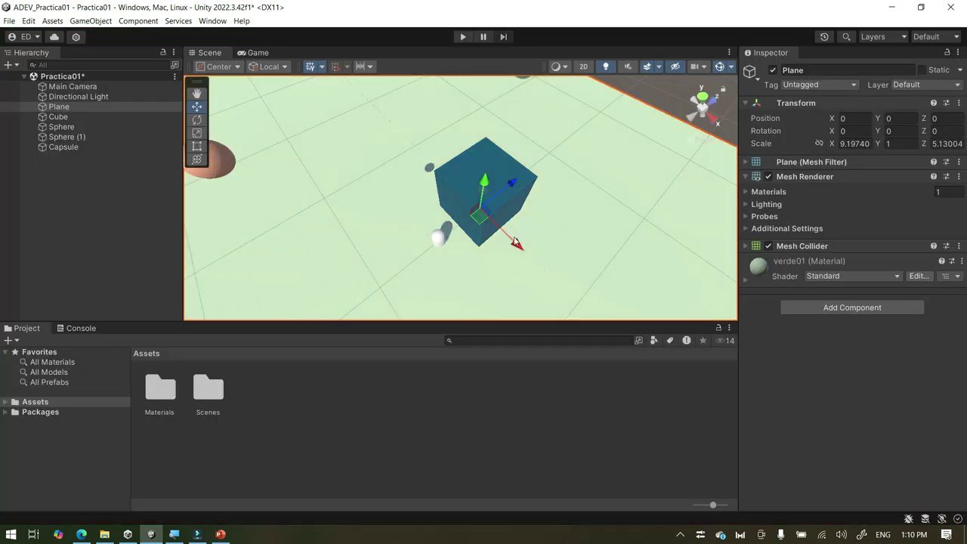
Move the capsule farther from the cube to a Z position of about -6.56 and an X position of about 0.71
{"action": "left_click", "coordinate": [434, 243]}
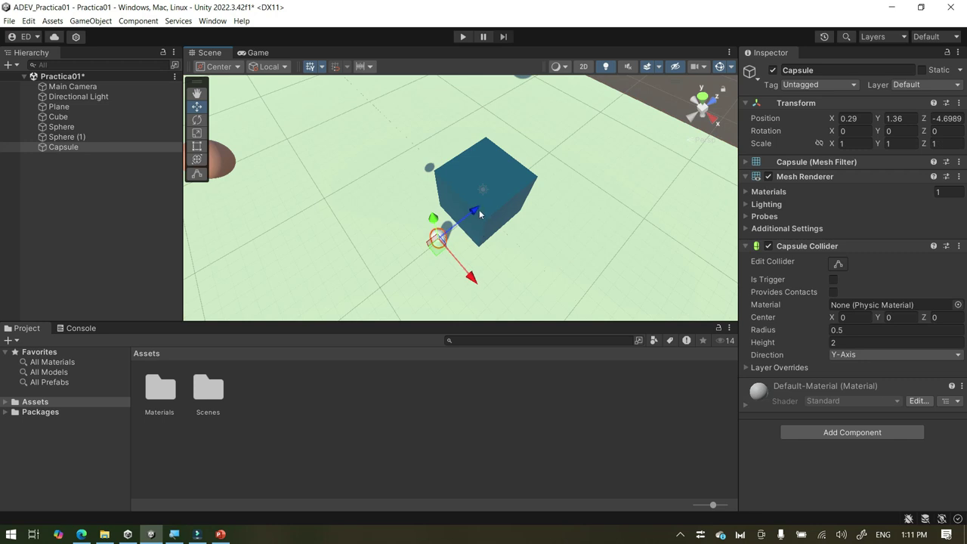
{"action": "left_click_drag", "start_coordinate": [469, 222], "coordinate": [457, 234]}
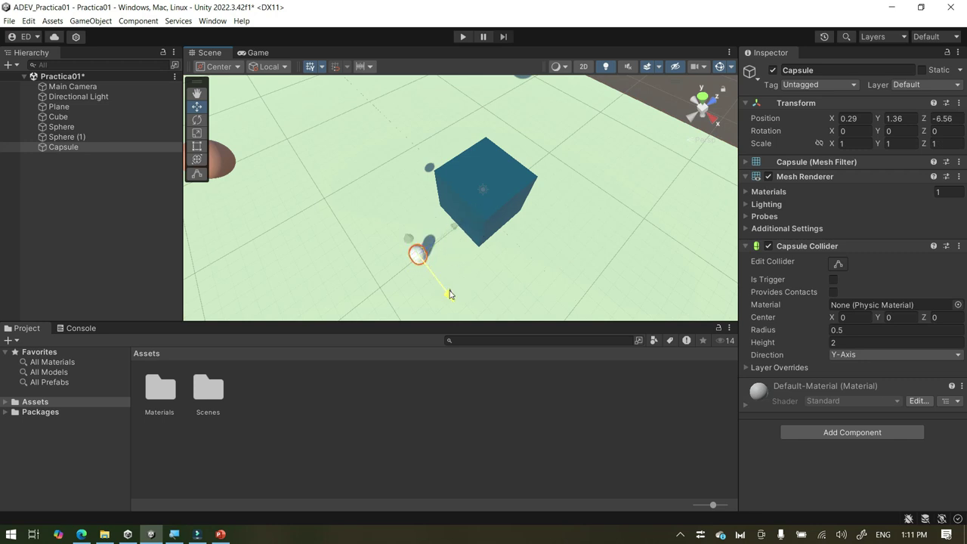
{"action": "left_click_drag", "start_coordinate": [447, 294], "coordinate": [453, 299]}
Test the repositioned capsule together with the falling spheres in the Game view and stop playback
{"action": "left_click", "coordinate": [462, 36]}
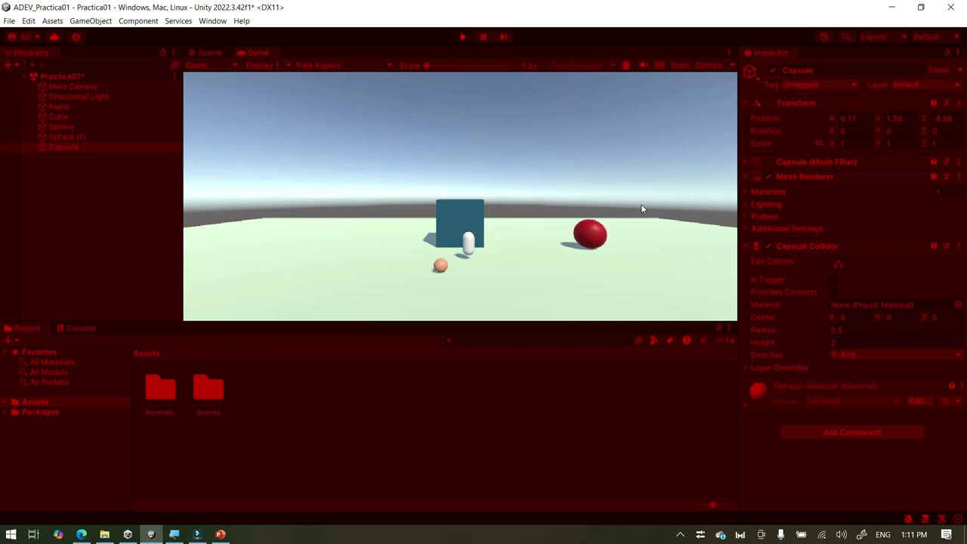
{"action": "left_click", "coordinate": [461, 38]}
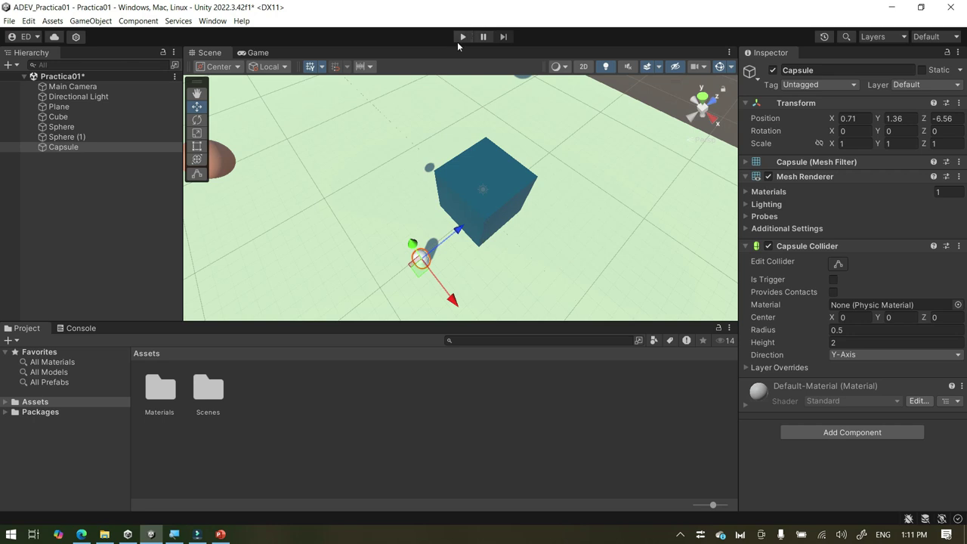
{"action": "left_click", "coordinate": [461, 38]}
Examine the white capsule and its shadow beside the cube up close in the Scene view
{"action": "scroll", "coordinate": [428, 256], "scroll_direction": "up", "scroll_amount": 2}
{"action": "left_click", "coordinate": [428, 257]}
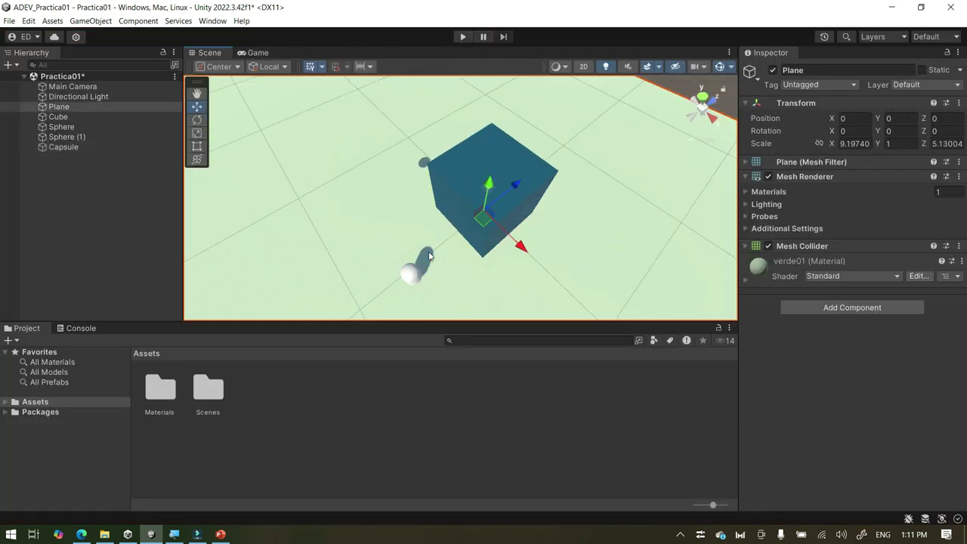
{"action": "left_click", "coordinate": [197, 92]}
{"action": "left_click_drag", "start_coordinate": [379, 279], "coordinate": [361, 476]}
{"action": "scroll", "coordinate": [395, 164], "scroll_direction": "up", "scroll_amount": 3}
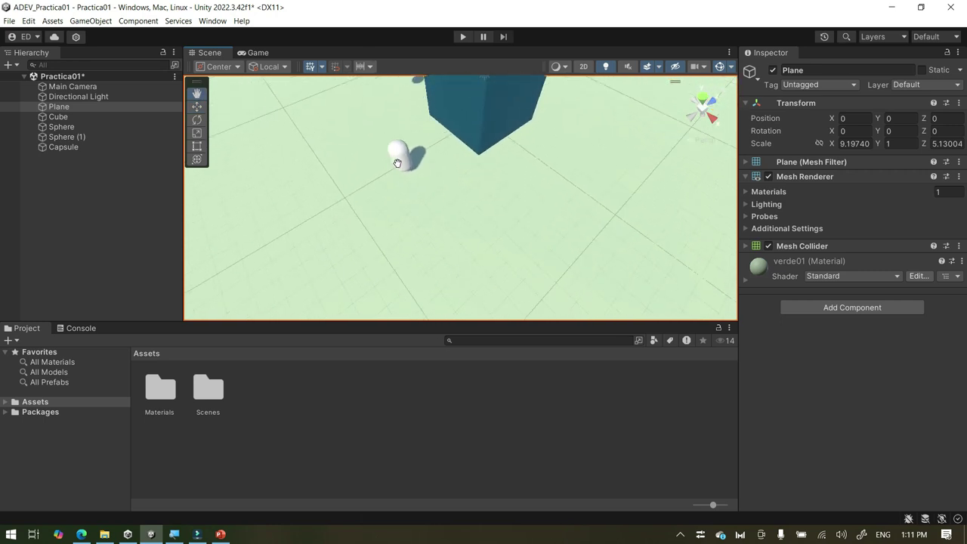
{"action": "left_click_drag", "start_coordinate": [508, 242], "coordinate": [644, 302]}
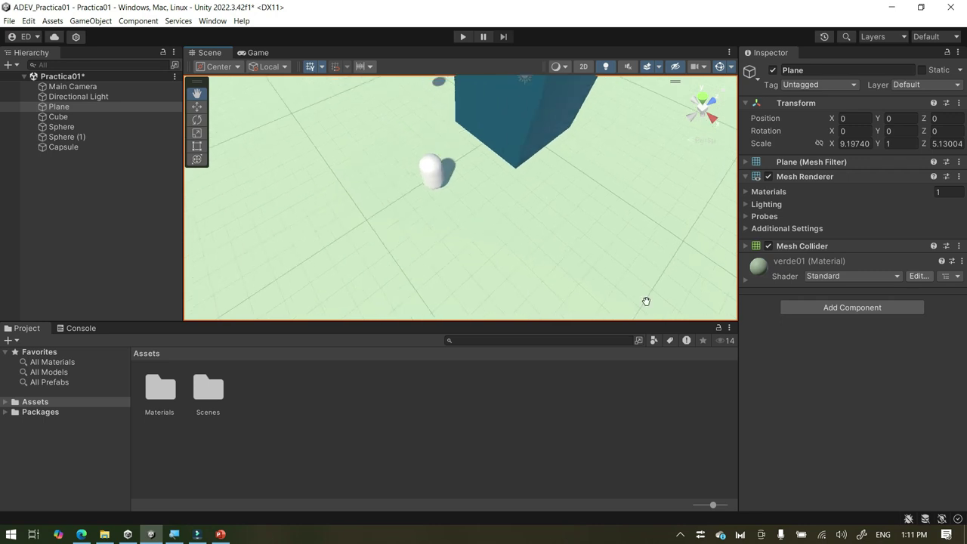
{"action": "scroll", "coordinate": [403, 139], "scroll_direction": "up", "scroll_amount": 2}
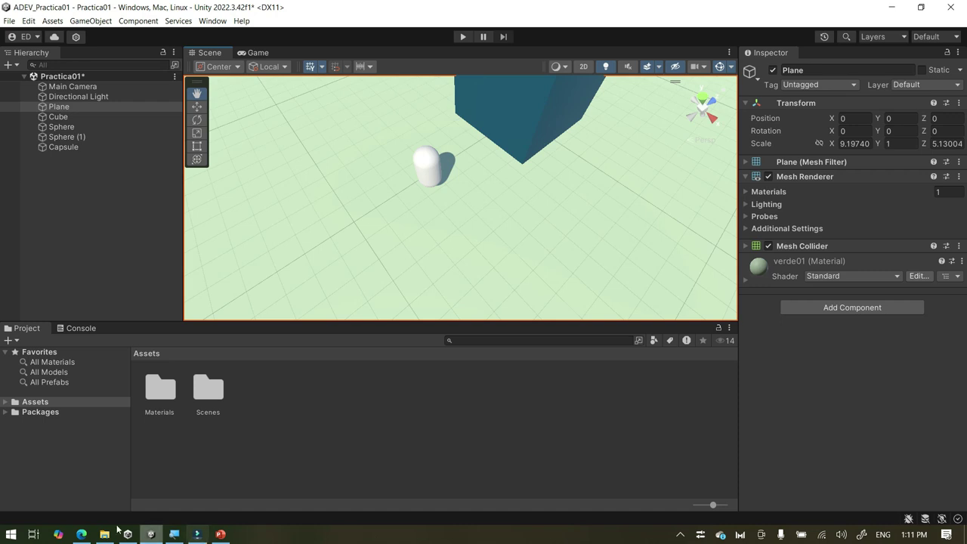
Switch to the PowerPoint presentation and change the red square's fill to the standard golden yellow
{"action": "mouse_move", "coordinate": [217, 540]}
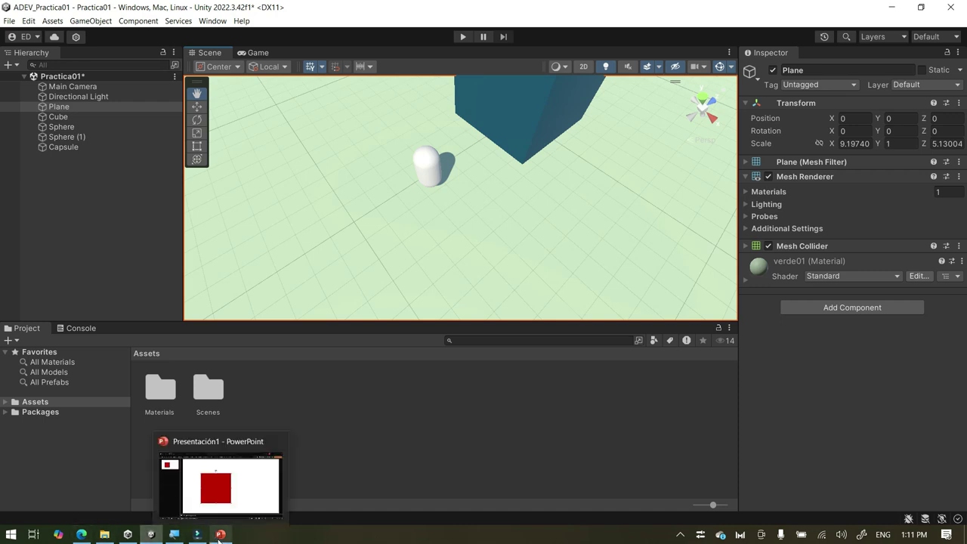
{"action": "left_click", "coordinate": [218, 502]}
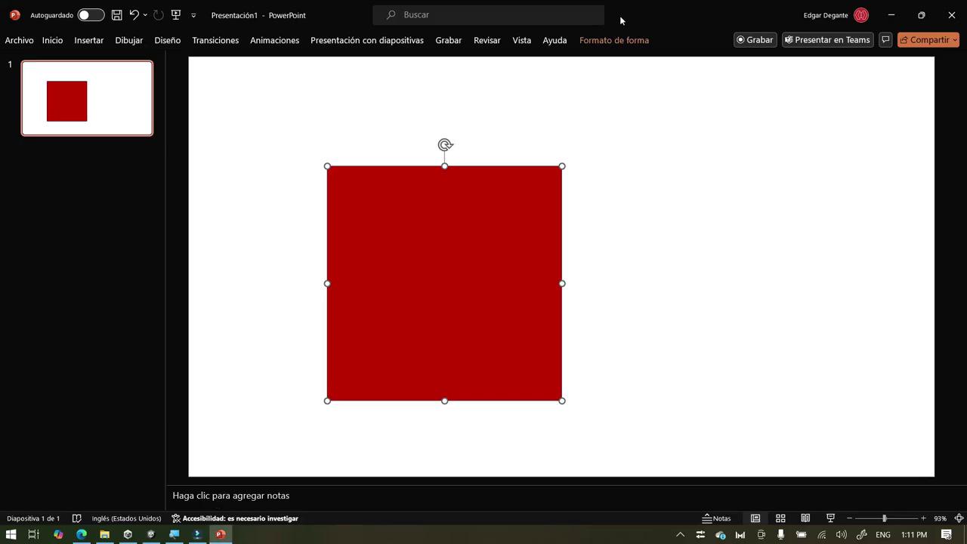
{"action": "left_click", "coordinate": [597, 42]}
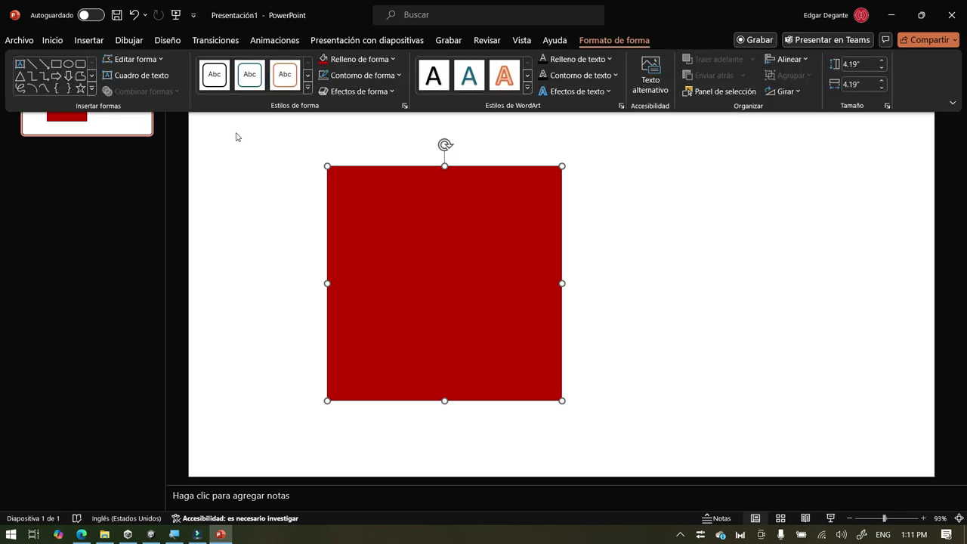
{"action": "left_click", "coordinate": [359, 59]}
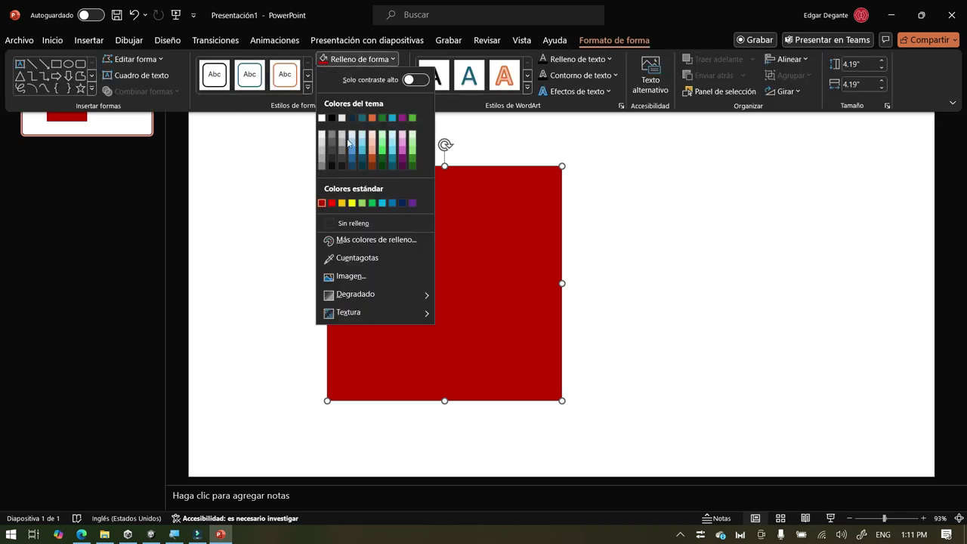
{"action": "left_click", "coordinate": [343, 202]}
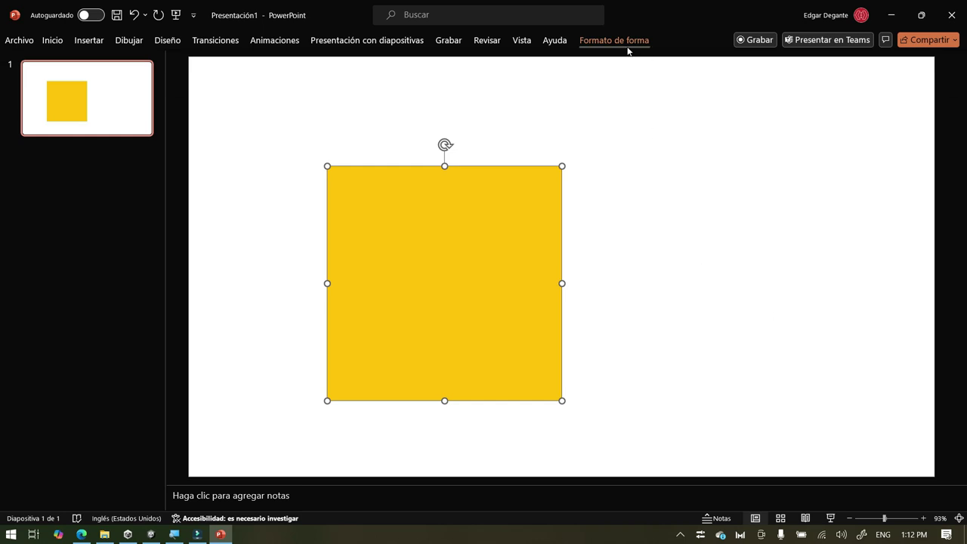
Save the yellow square as a PNG image named amarillo in the Downloads folder
{"action": "right_click", "coordinate": [422, 249]}
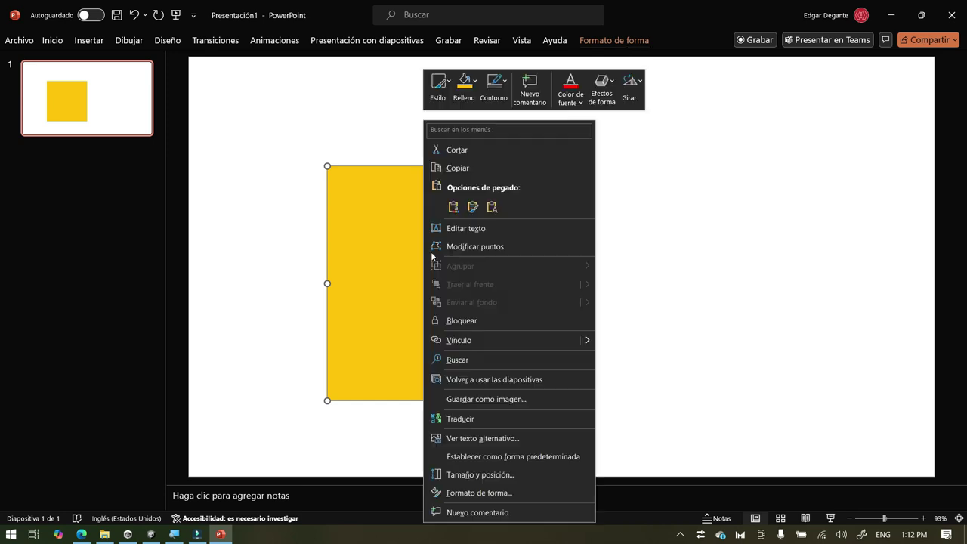
{"action": "left_click", "coordinate": [518, 400]}
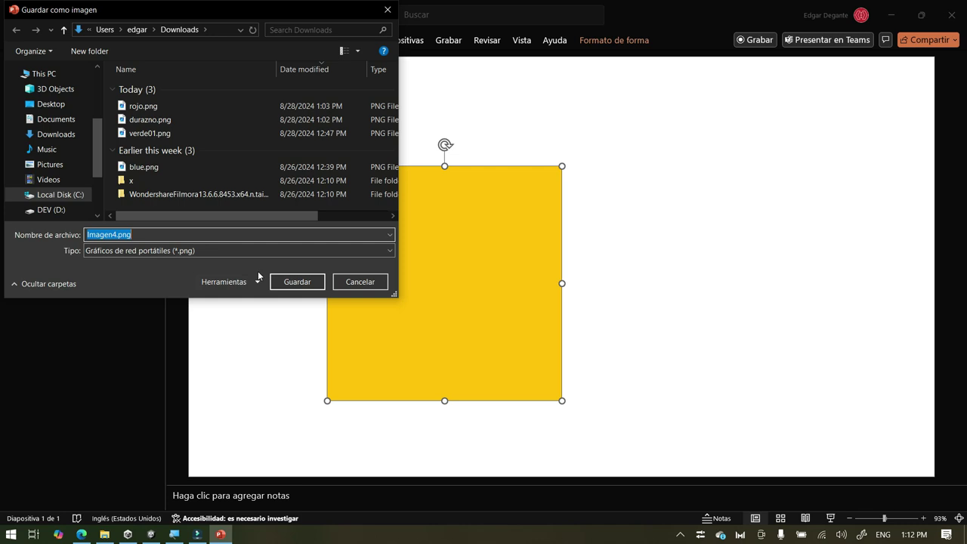
{"action": "type", "text": "amarillo"}
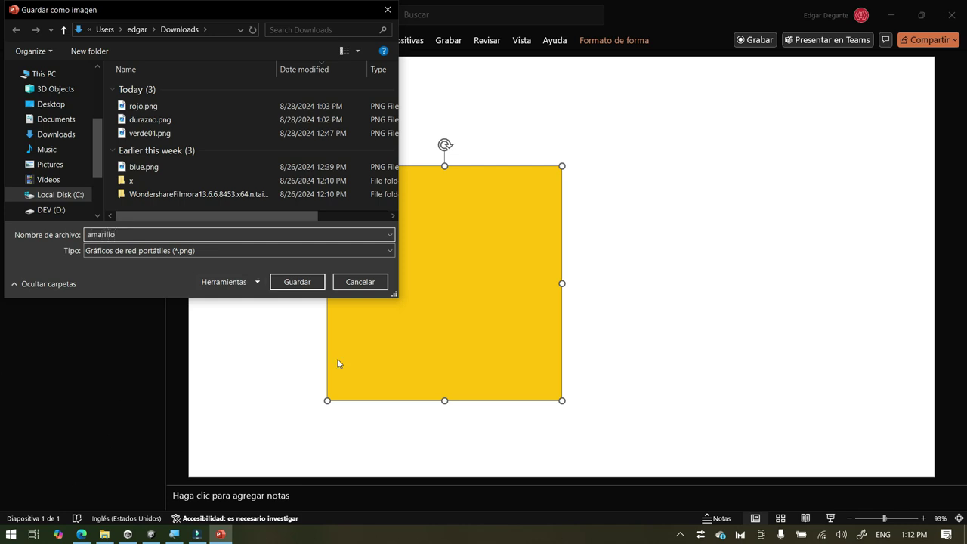
{"action": "left_click", "coordinate": [307, 282]}
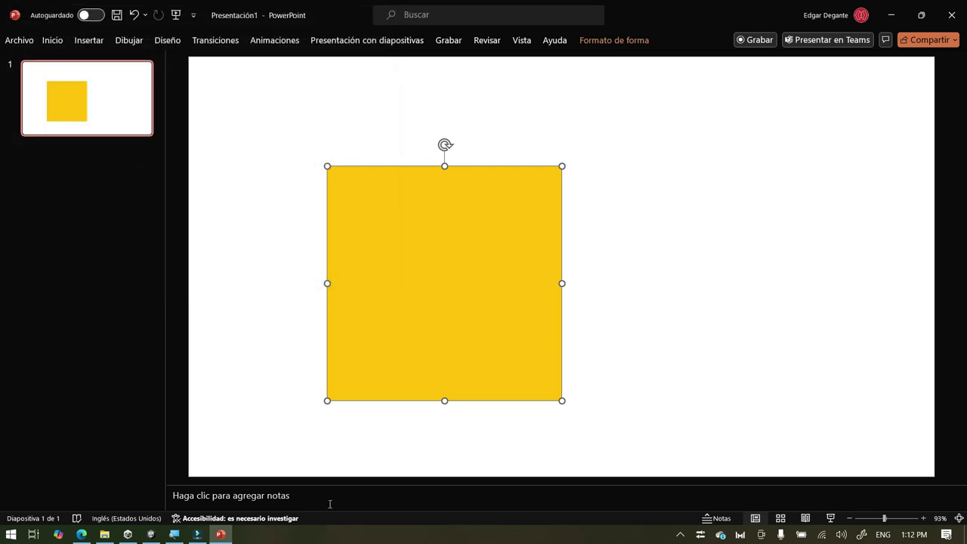
Switch to Unity and import amarillo.png from the Downloads folder into Assets/Materials
{"action": "left_click", "coordinate": [151, 534]}
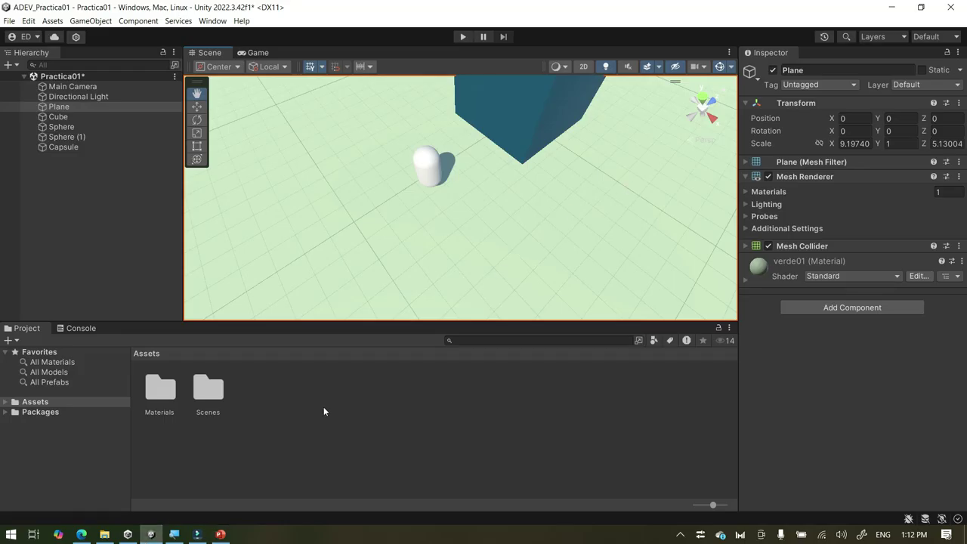
{"action": "double_click", "coordinate": [175, 394]}
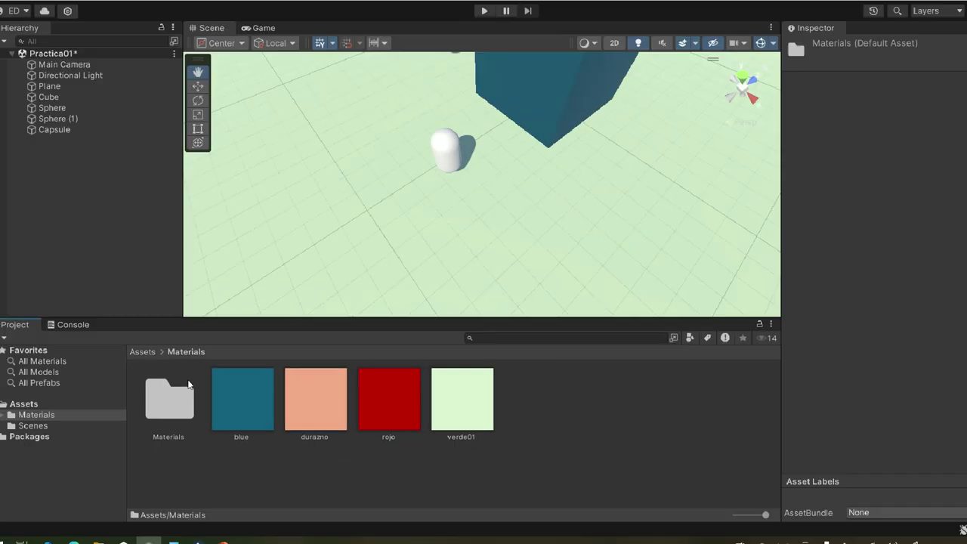
{"action": "left_click", "coordinate": [104, 534]}
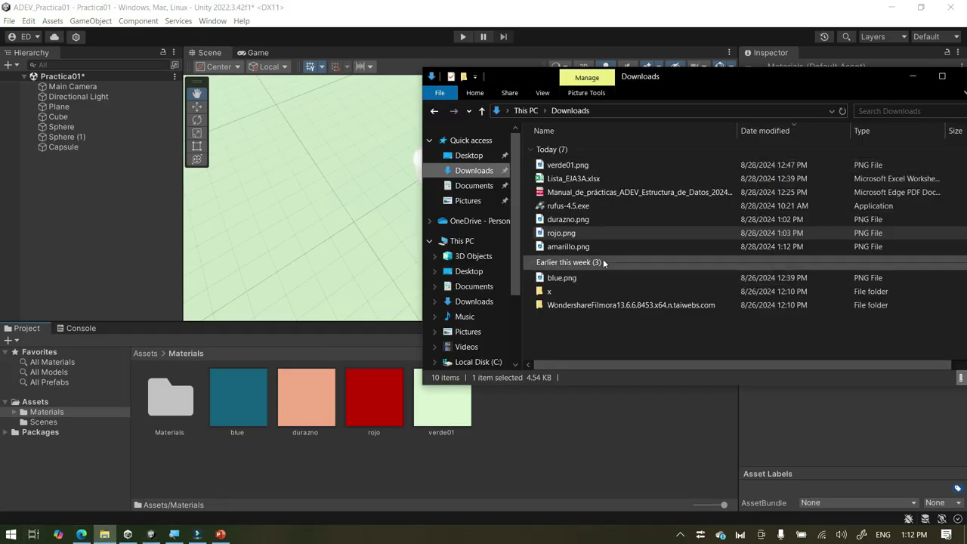
{"action": "left_click_drag", "start_coordinate": [568, 247], "coordinate": [498, 446]}
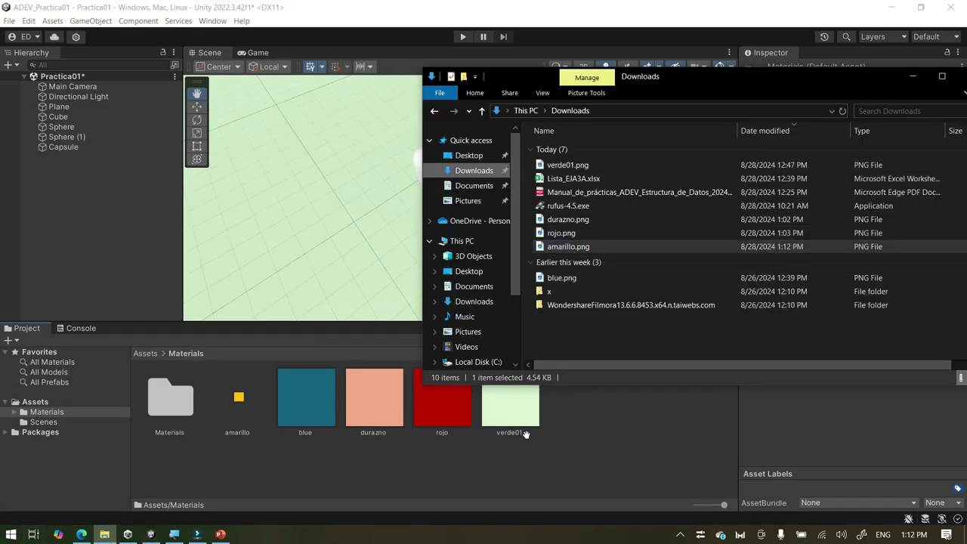
{"action": "left_click", "coordinate": [377, 481]}
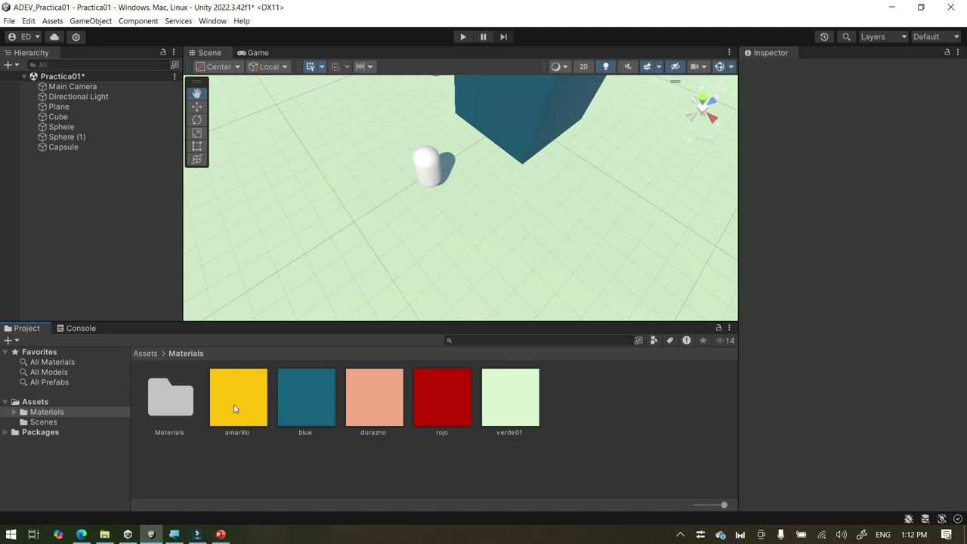
Apply the amarillo image from the Materials folder to the capsule beside the cube
{"action": "left_click_drag", "start_coordinate": [287, 385], "coordinate": [379, 200]}
{"action": "left_click_drag", "start_coordinate": [430, 162], "coordinate": [429, 160]}
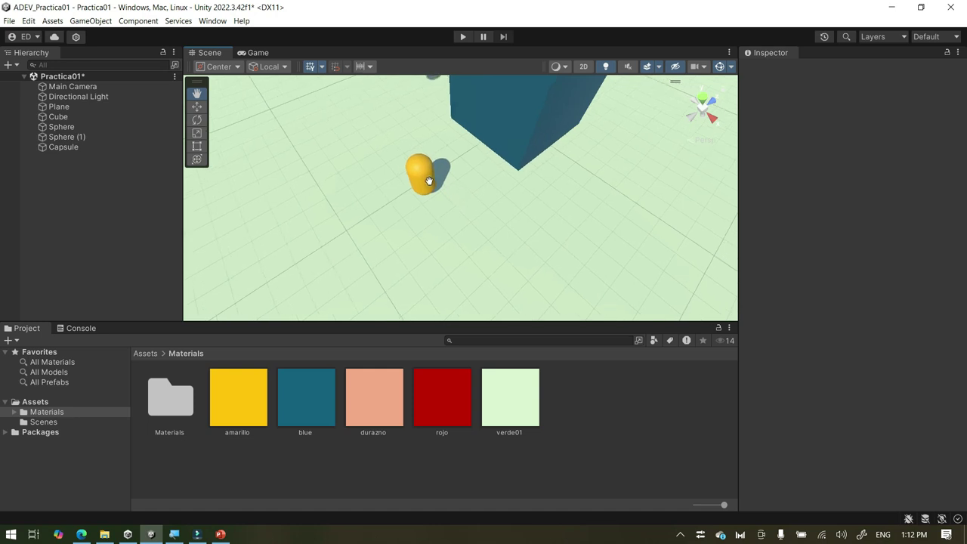
{"action": "left_click", "coordinate": [196, 107]}
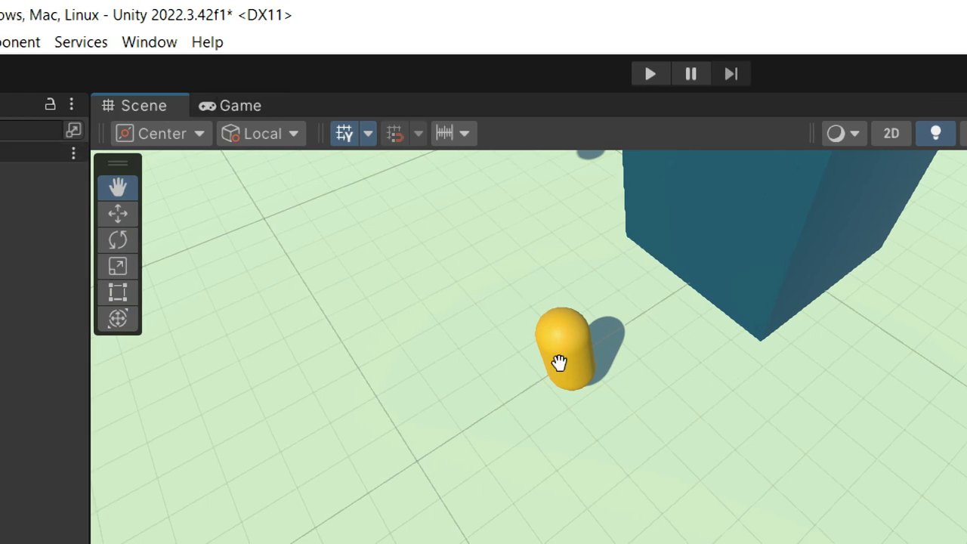
{"action": "left_click_drag", "start_coordinate": [559, 362], "coordinate": [733, 287]}
{"action": "left_click_drag", "start_coordinate": [829, 207], "coordinate": [756, 287]}
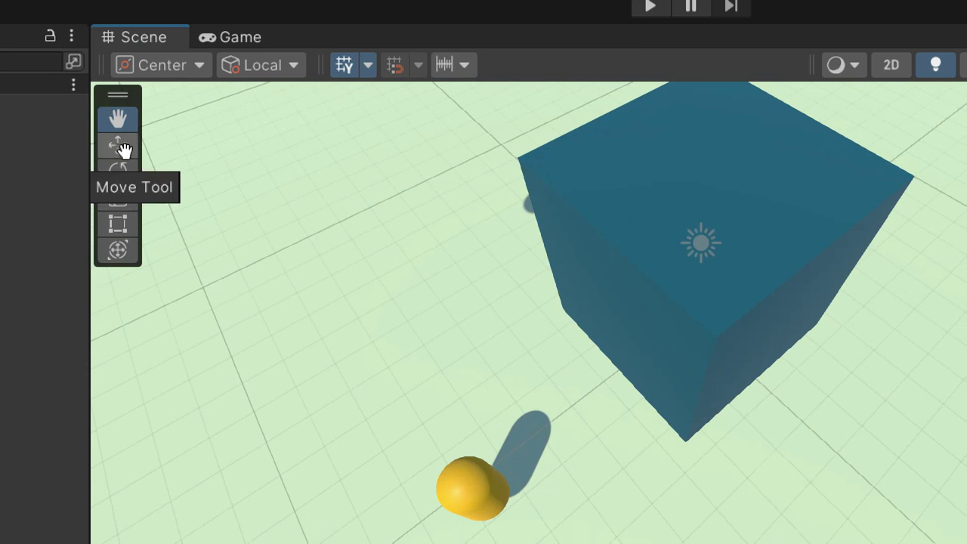
Select the yellow capsule with the Move tool and switch its Capsule Collider's edit mode on and back off
{"action": "left_click", "coordinate": [124, 148]}
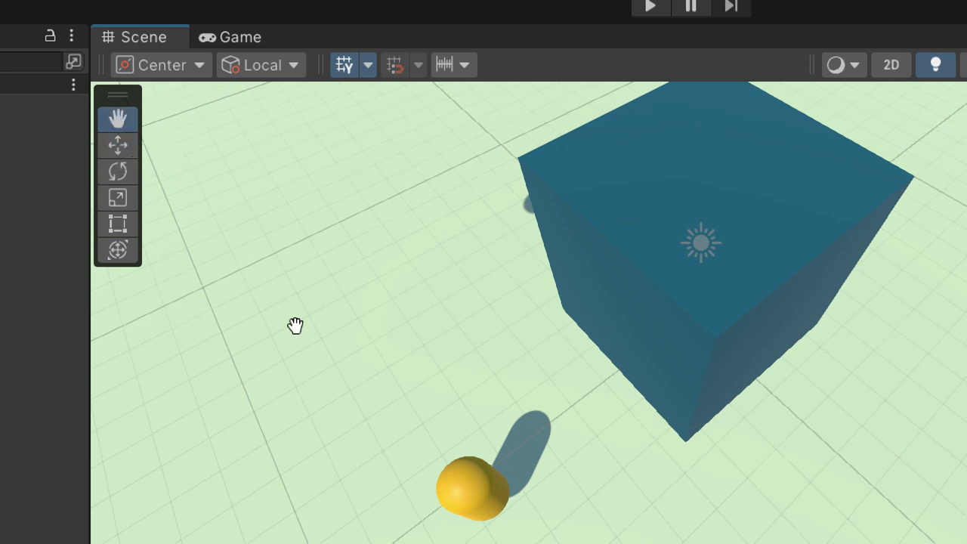
{"action": "left_click", "coordinate": [118, 147]}
{"action": "left_click", "coordinate": [465, 507]}
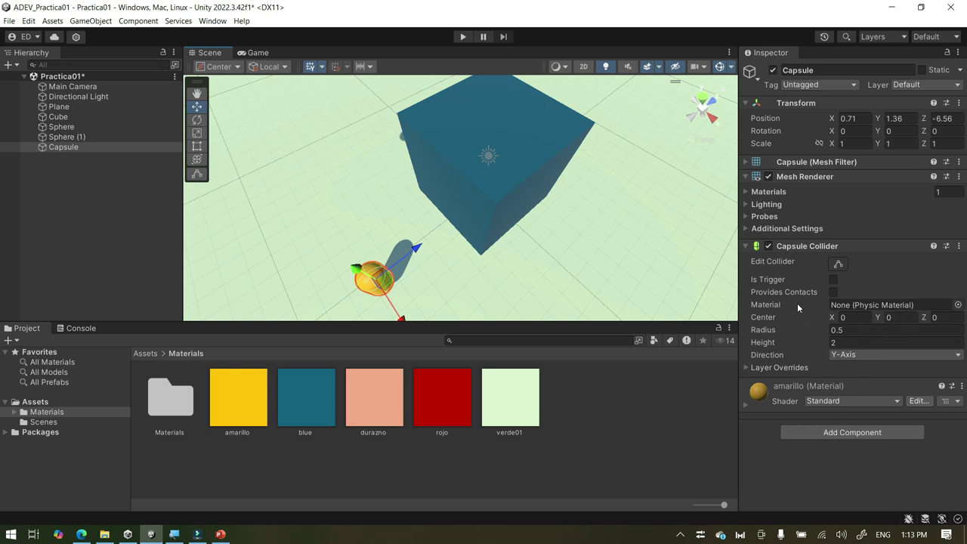
{"action": "left_click", "coordinate": [840, 263]}
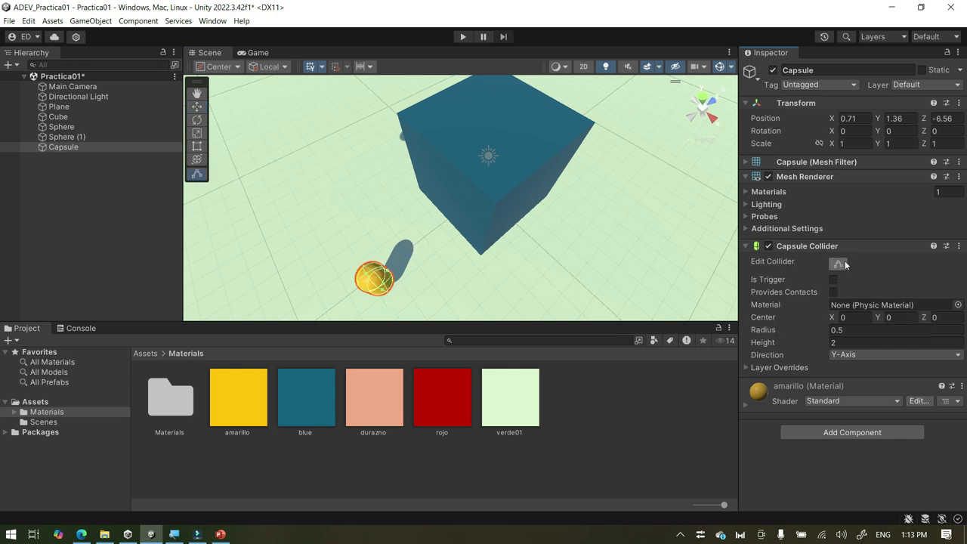
{"action": "left_click", "coordinate": [840, 264]}
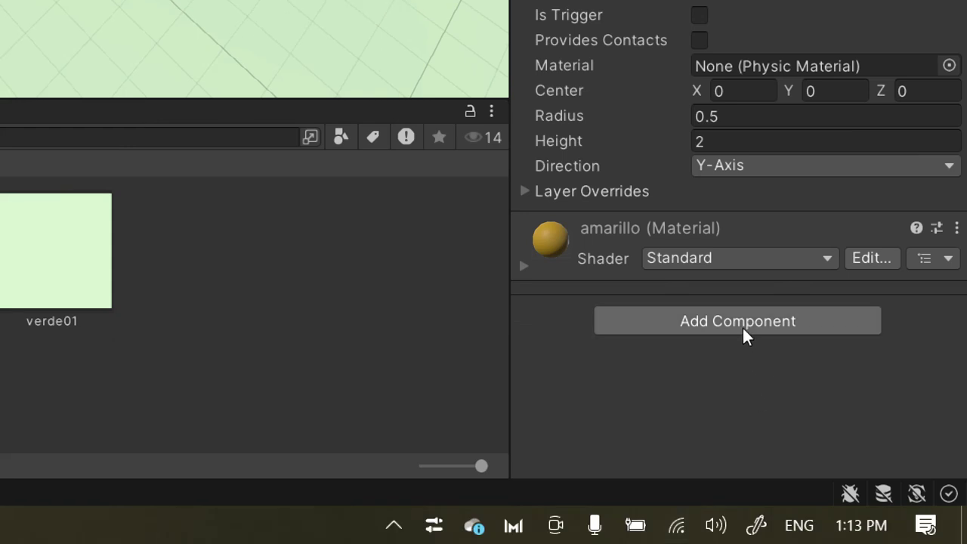
Add another Capsule Collider physics component to the capsule
{"action": "left_click", "coordinate": [742, 405]}
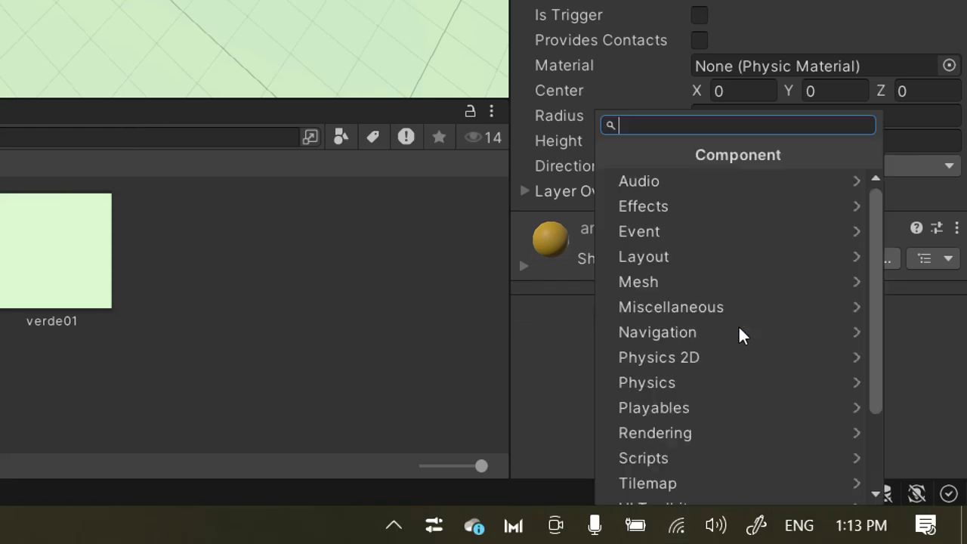
{"action": "scroll", "coordinate": [751, 270], "scroll_direction": "down", "scroll_amount": 5}
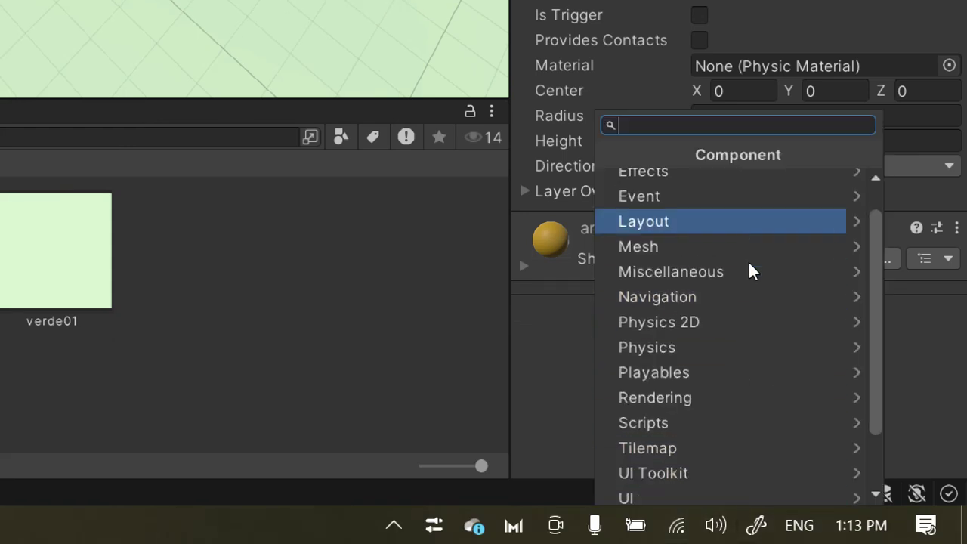
{"action": "left_click", "coordinate": [669, 265]}
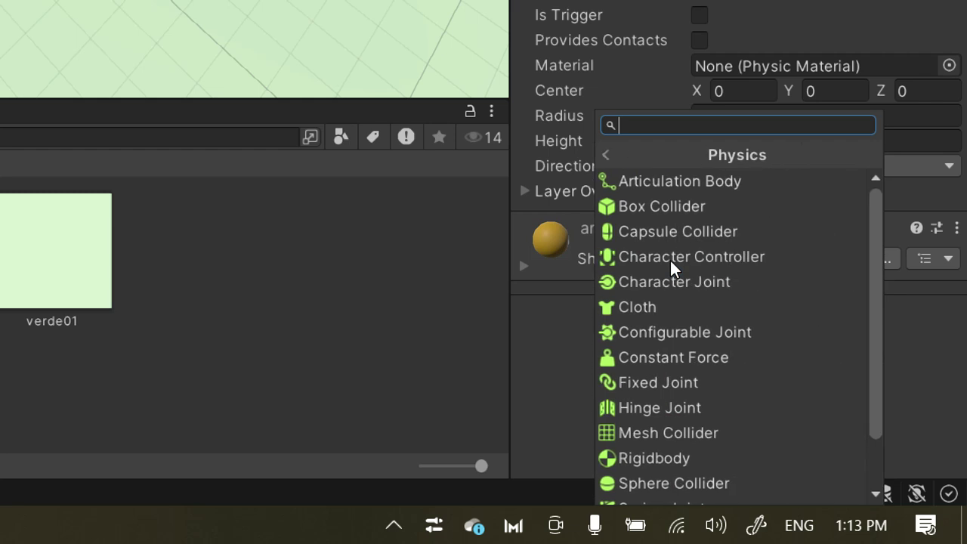
{"action": "left_click", "coordinate": [723, 234]}
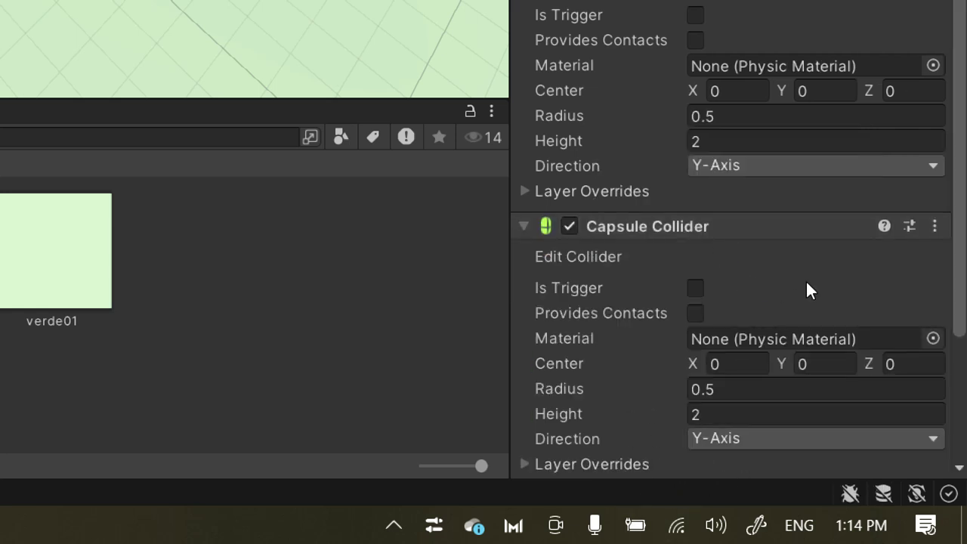
Review the added Capsule Collider's settings and remove that duplicate component from the capsule
{"action": "scroll", "coordinate": [839, 281], "scroll_direction": "down", "scroll_amount": 3}
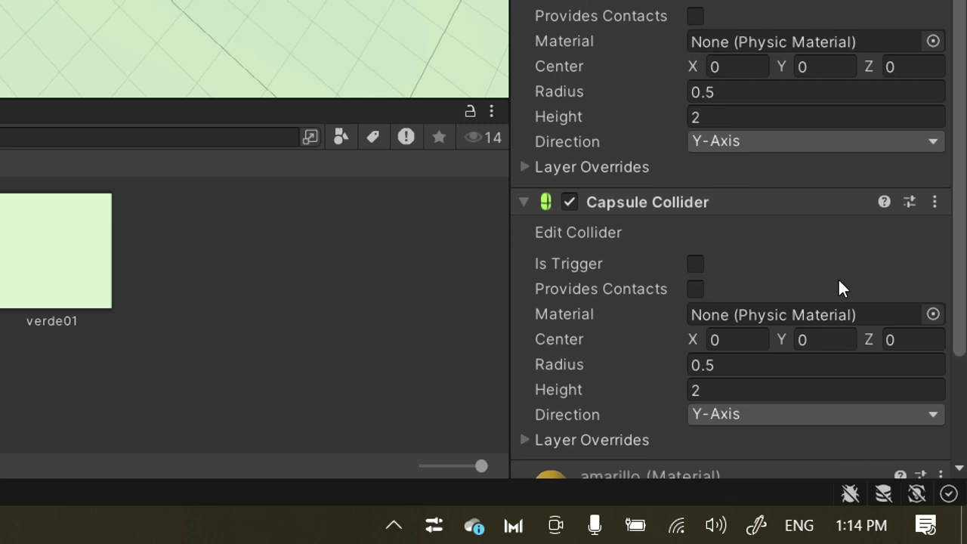
{"action": "scroll", "coordinate": [838, 277], "scroll_direction": "down", "scroll_amount": 3}
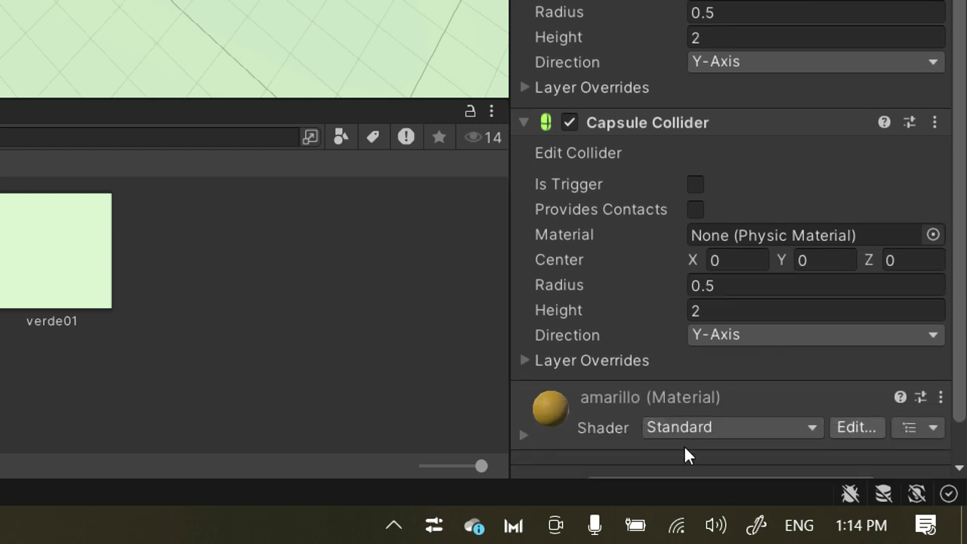
{"action": "scroll", "coordinate": [752, 326], "scroll_direction": "down", "scroll_amount": 2}
{"action": "scroll", "coordinate": [752, 326], "scroll_direction": "up", "scroll_amount": 8}
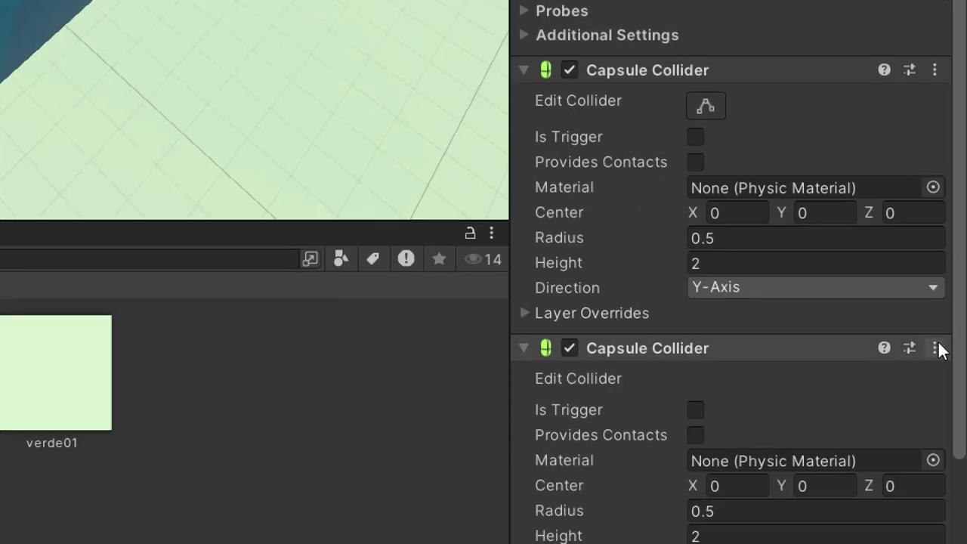
{"action": "left_click", "coordinate": [934, 376]}
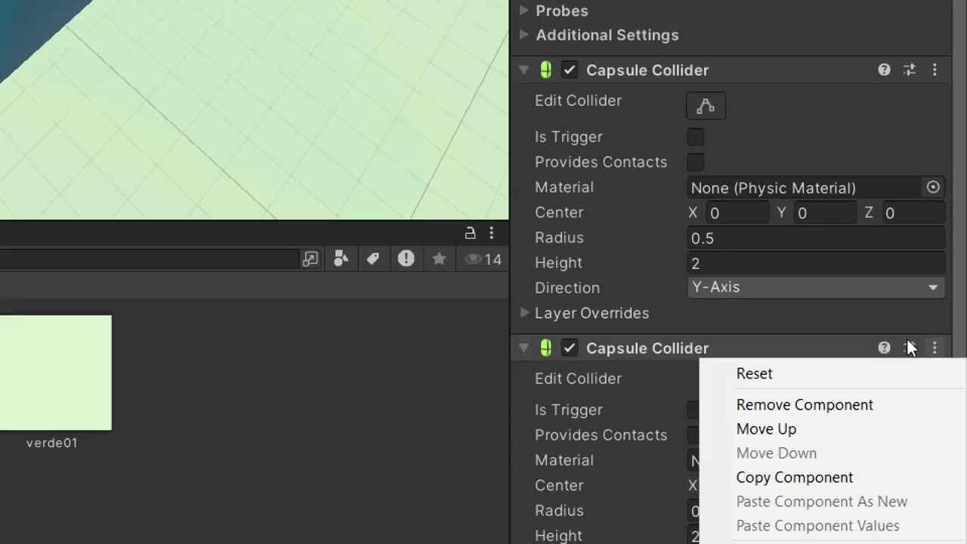
{"action": "left_click", "coordinate": [851, 402]}
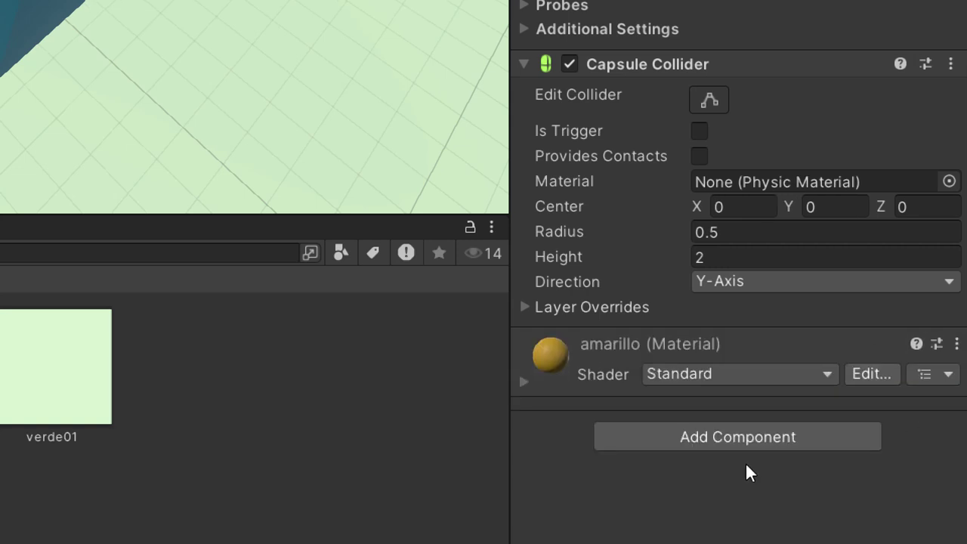
Add a Rigidbody physics component to the capsule
{"action": "left_click", "coordinate": [733, 438]}
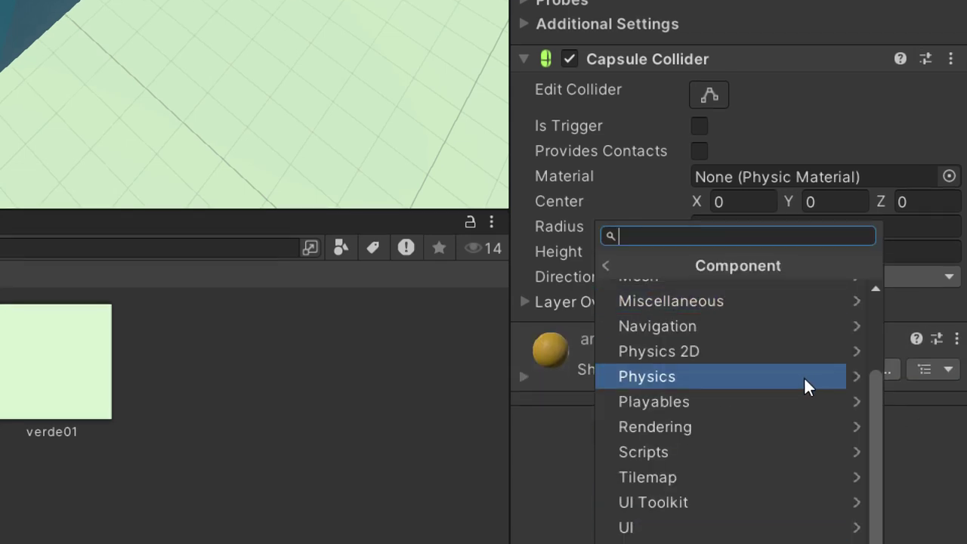
{"action": "left_click", "coordinate": [805, 387]}
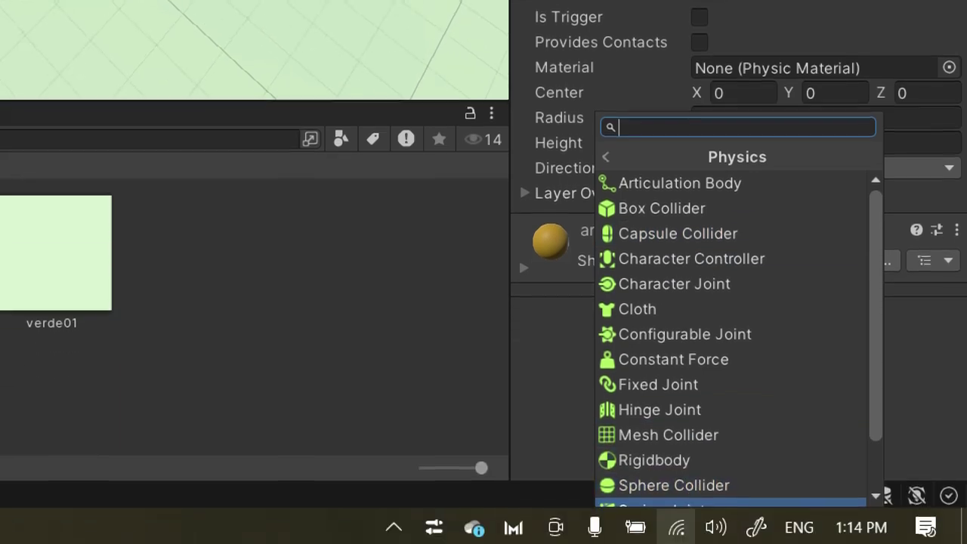
{"action": "scroll", "coordinate": [696, 453], "scroll_direction": "down", "scroll_amount": 1}
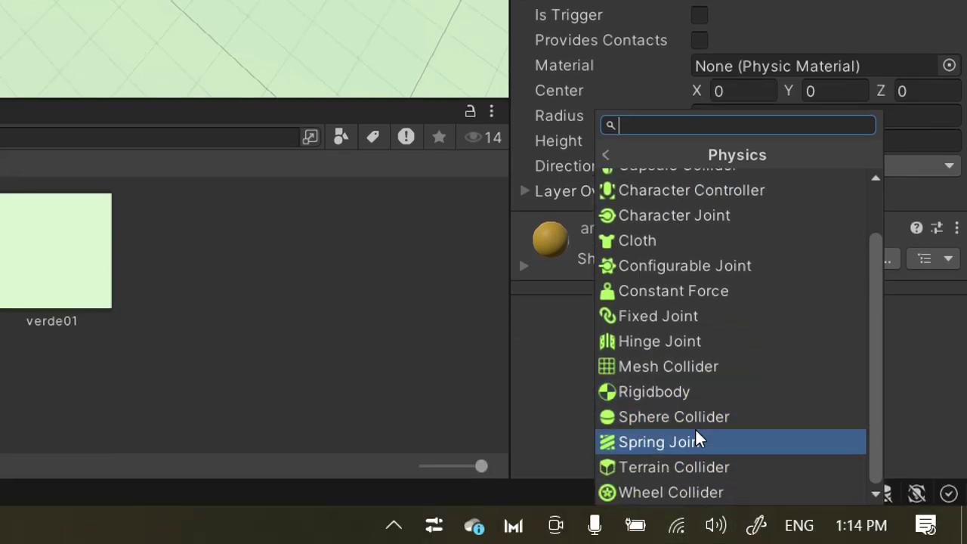
{"action": "left_click", "coordinate": [684, 390]}
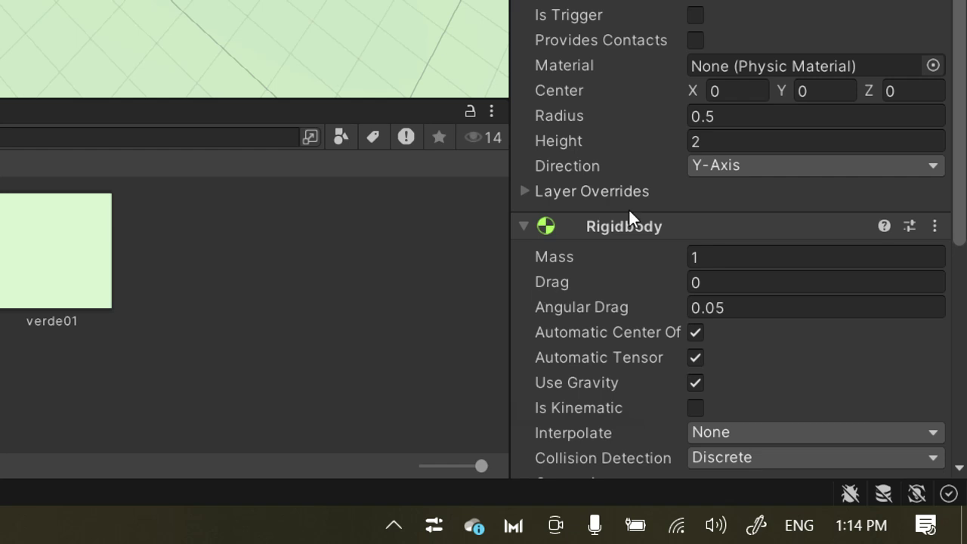
Set the capsule Rigidbody's mass to 0.3 and its drag to 1
{"action": "left_click", "coordinate": [722, 258]}
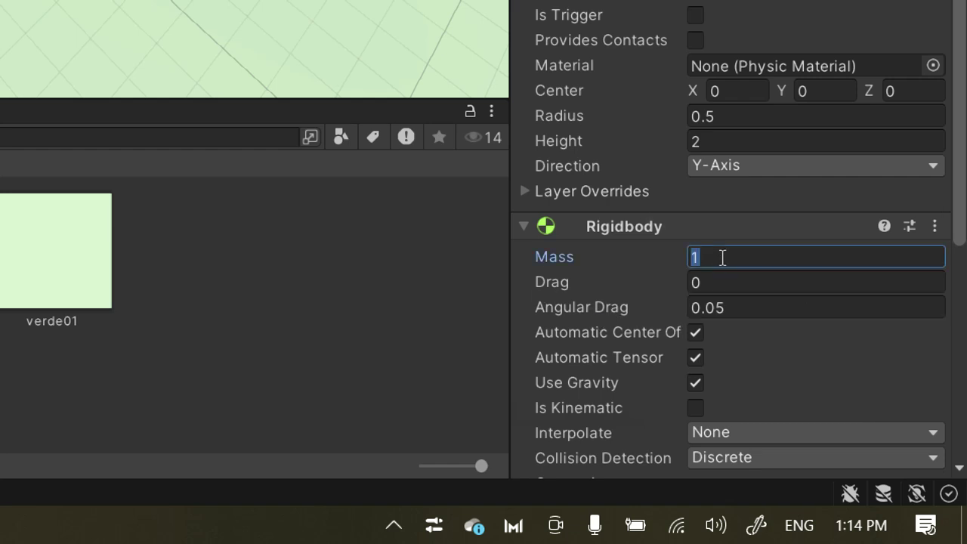
{"action": "type", "text": "0.5"}
{"action": "key", "text": "BackSpace"}
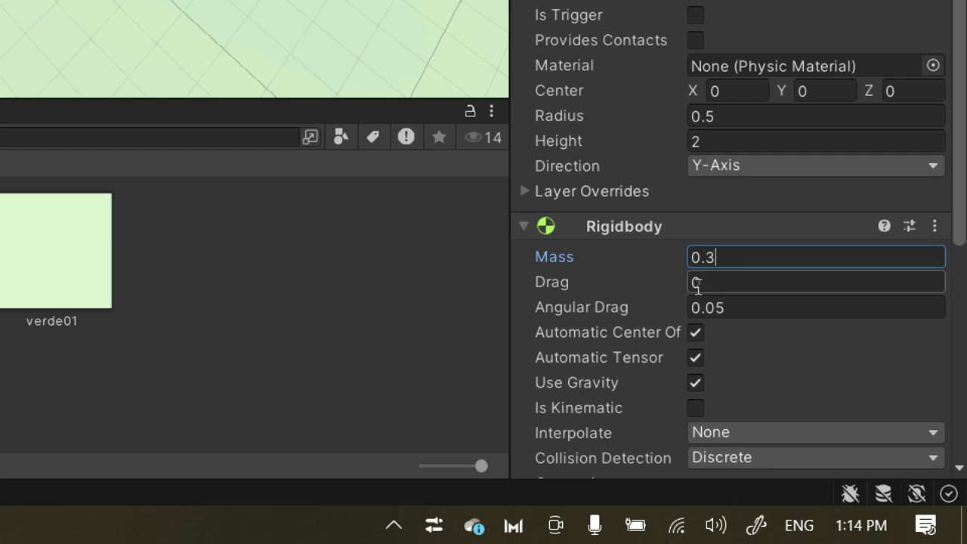
{"action": "left_click", "coordinate": [742, 282]}
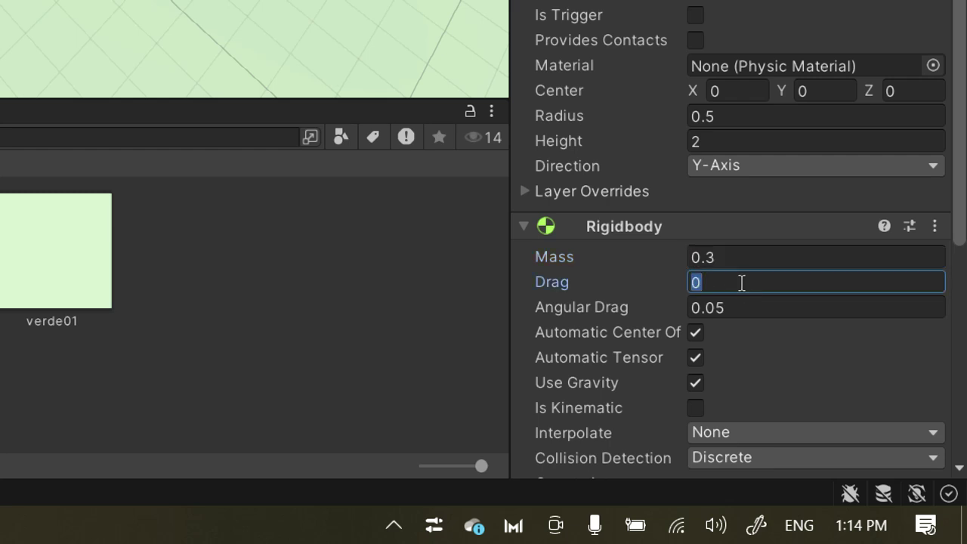
{"action": "type", "text": "1"}
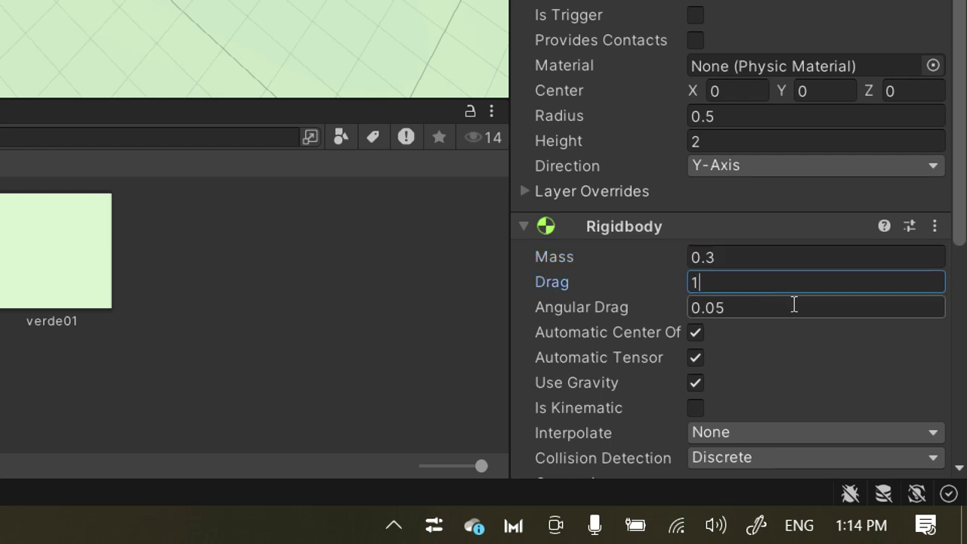
Set the capsule Rigidbody's angular drag to 0.15
{"action": "left_click", "coordinate": [742, 307]}
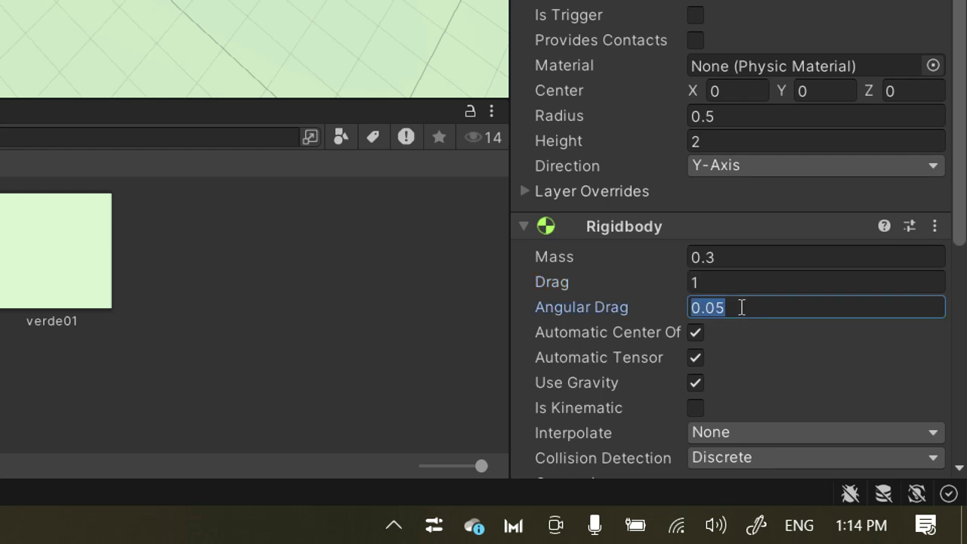
{"action": "left_click", "coordinate": [741, 307]}
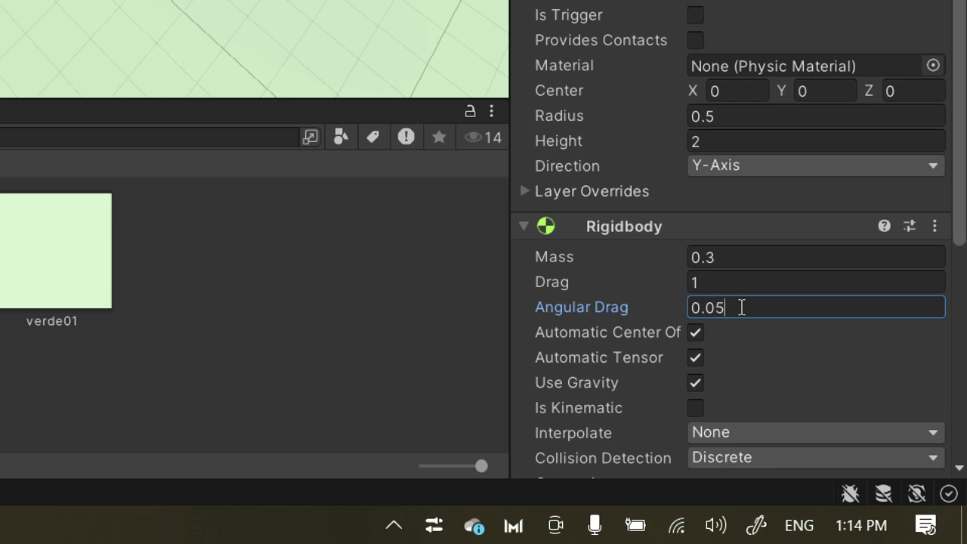
{"action": "key", "text": "BackSpace"}
{"action": "key", "text": "BackSpace"}
{"action": "type", "text": "15"}
{"action": "scroll", "coordinate": [602, 382], "scroll_direction": "down", "scroll_amount": 1}
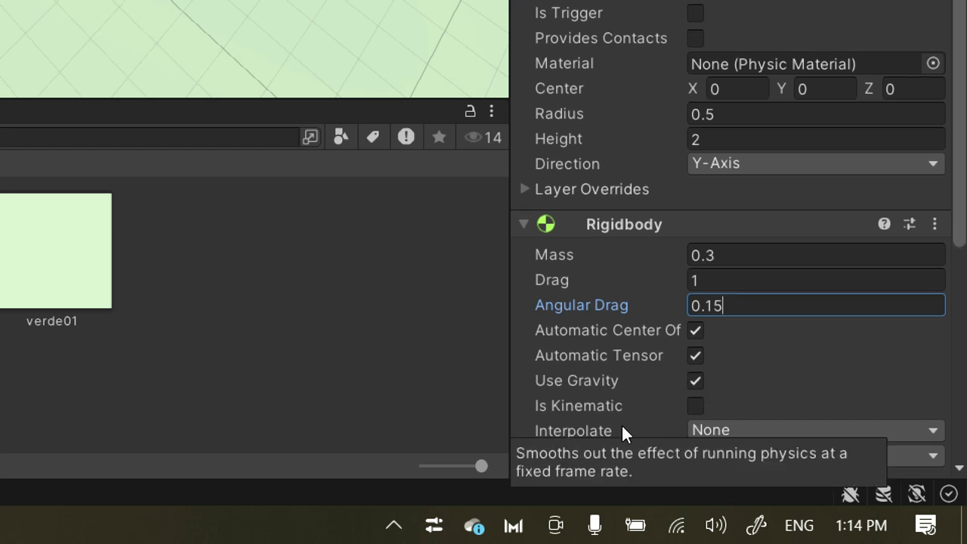
{"action": "scroll", "coordinate": [623, 426], "scroll_direction": "down", "scroll_amount": 3}
{"action": "scroll", "coordinate": [622, 429], "scroll_direction": "down", "scroll_amount": 10}
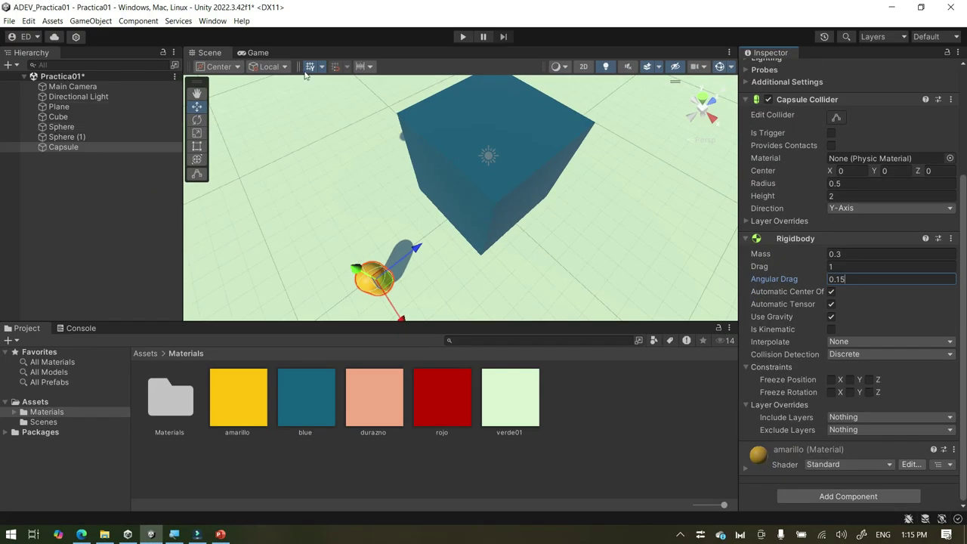
View the scene from a low angle, run it to test the capsule's physics, and stop the run
{"action": "left_click", "coordinate": [758, 290]}
{"action": "left_click_drag", "start_coordinate": [436, 265], "coordinate": [354, 106], "text": "alt"}
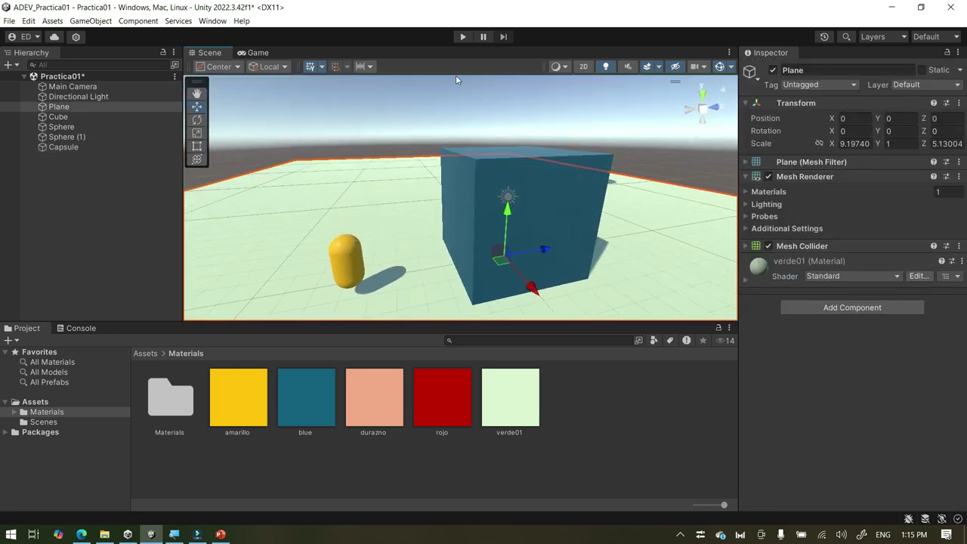
{"action": "left_click", "coordinate": [463, 36]}
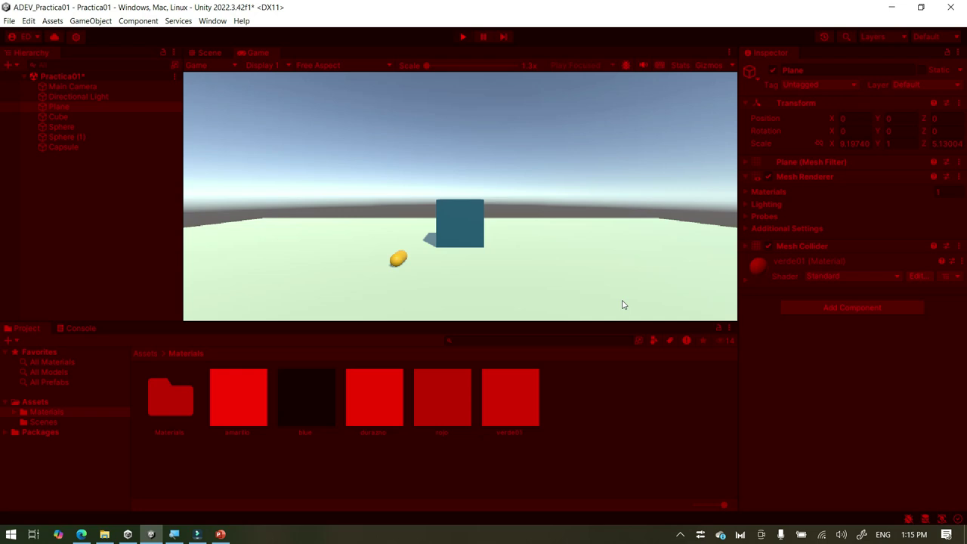
{"action": "left_click", "coordinate": [467, 36]}
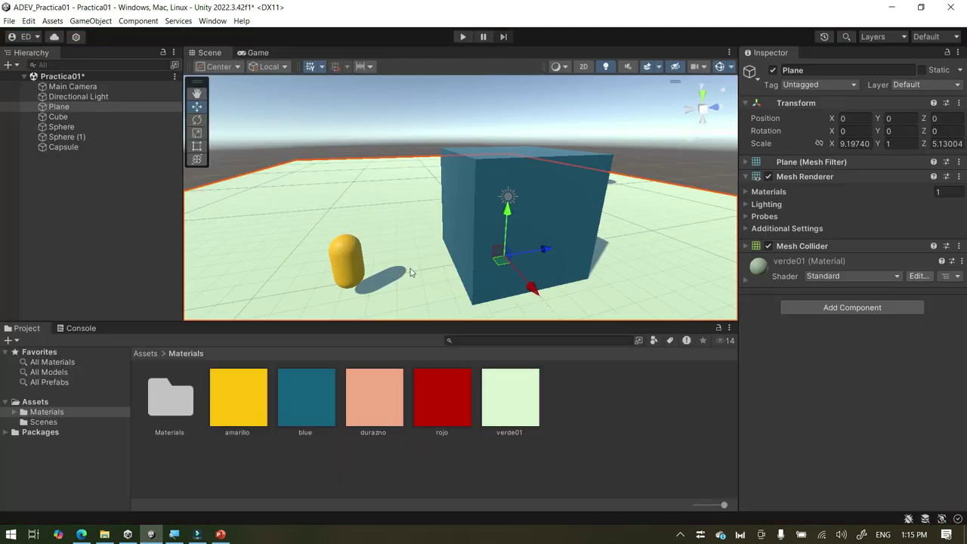
Duplicate the capsule twice and space the copies out in a row with the original along the X axis
{"action": "scroll", "coordinate": [410, 268], "scroll_direction": "down", "scroll_amount": 2}
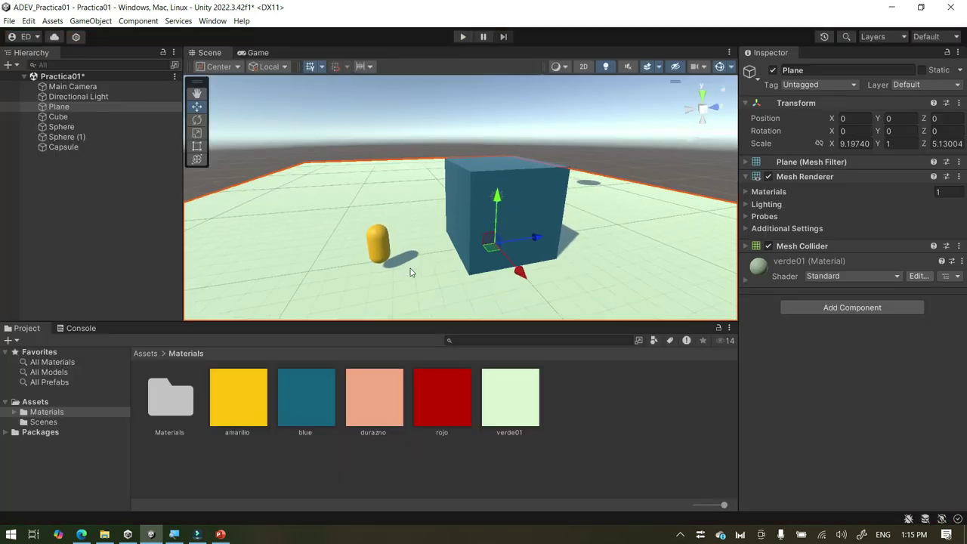
{"action": "left_click", "coordinate": [69, 147]}
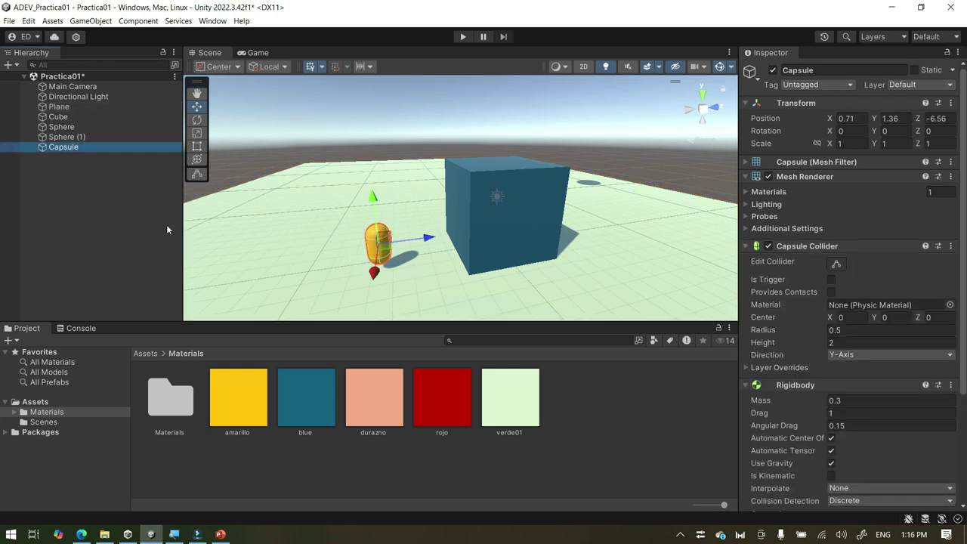
{"action": "key", "text": "ctrl+d"}
{"action": "key", "text": "ctrl+d"}
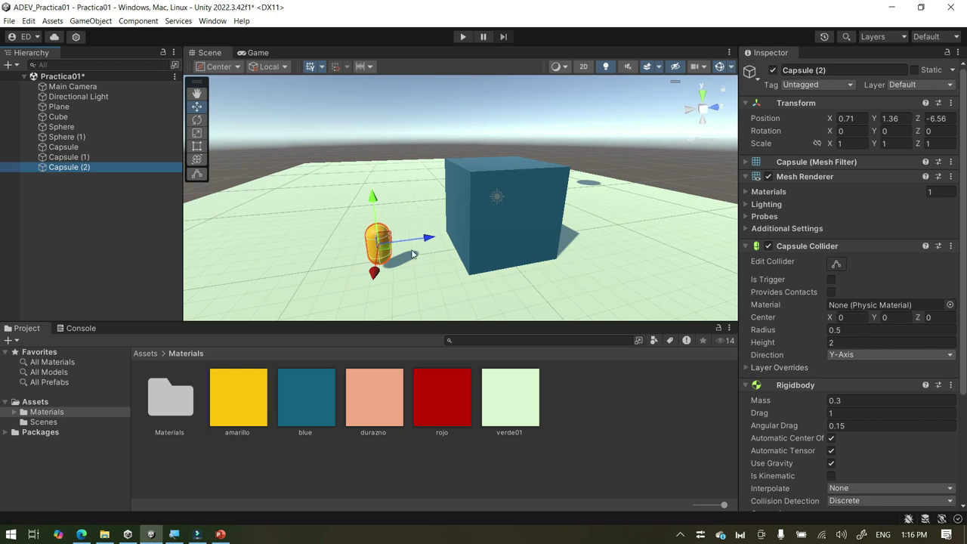
{"action": "left_click_drag", "start_coordinate": [373, 274], "coordinate": [372, 321]}
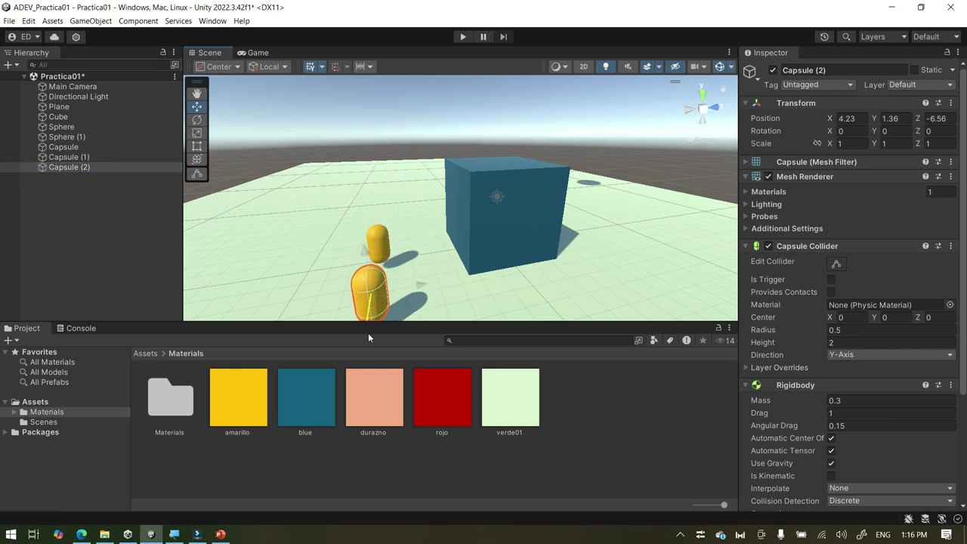
{"action": "left_click", "coordinate": [382, 249]}
{"action": "left_click_drag", "start_coordinate": [375, 270], "coordinate": [744, 249]}
{"action": "left_click", "coordinate": [467, 292]}
Run the scene to test the physics of the three capsules, and stop the run
{"action": "key", "text": "alt"}
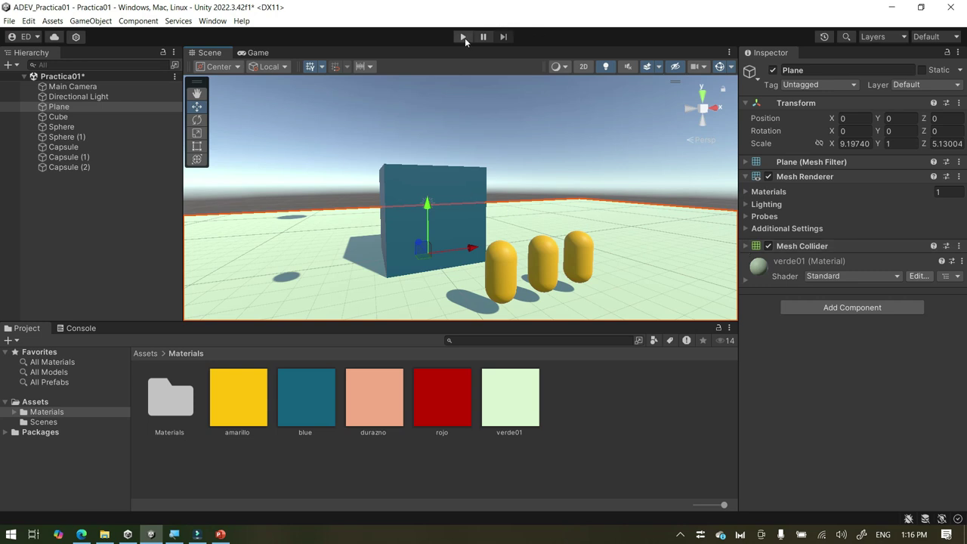
{"action": "left_click", "coordinate": [463, 37]}
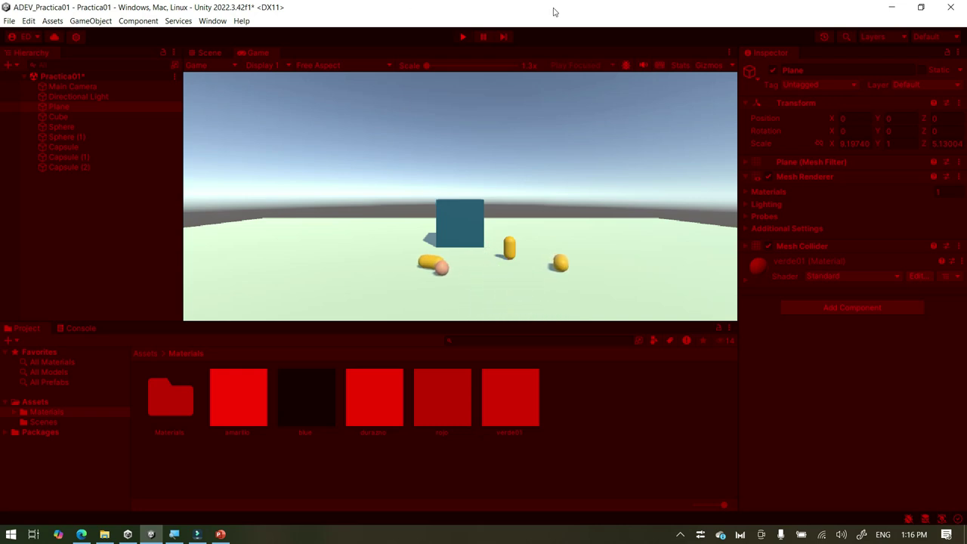
{"action": "left_click", "coordinate": [463, 37]}
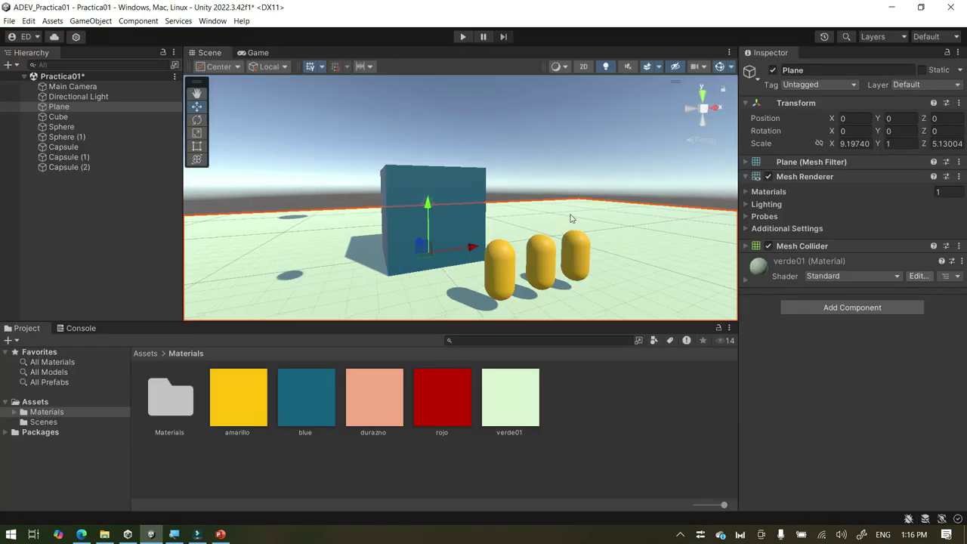
Run the scene again, watch the simulation in a wide Scene view, and stop the run
{"action": "scroll", "coordinate": [571, 217], "scroll_direction": "up", "scroll_amount": 3}
{"action": "scroll", "coordinate": [570, 218], "scroll_direction": "down", "scroll_amount": 4}
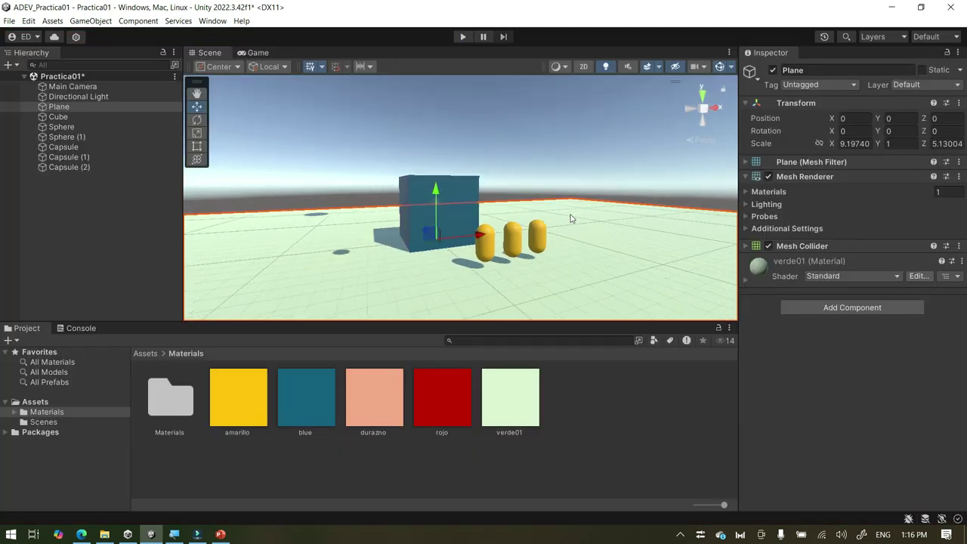
{"action": "scroll", "coordinate": [571, 219], "scroll_direction": "down", "scroll_amount": 6}
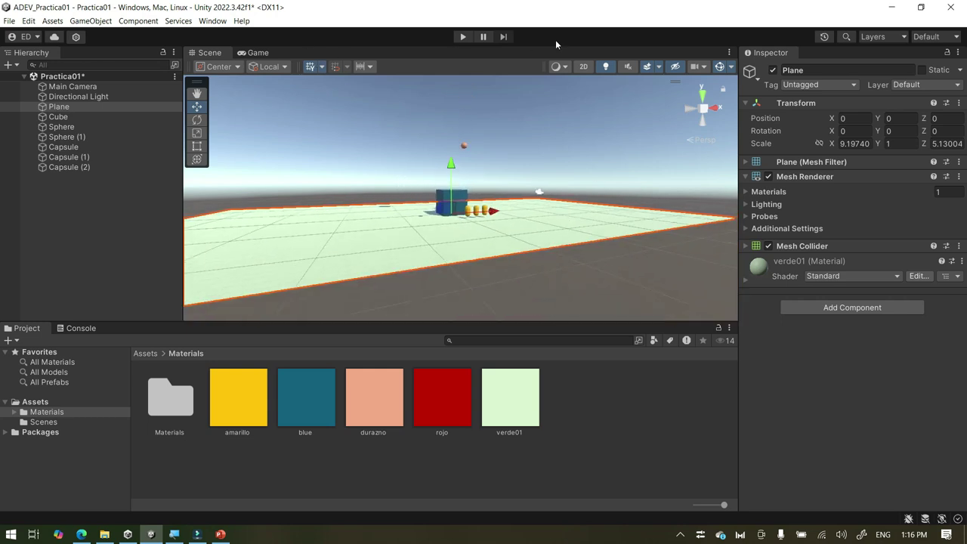
{"action": "left_click", "coordinate": [463, 36]}
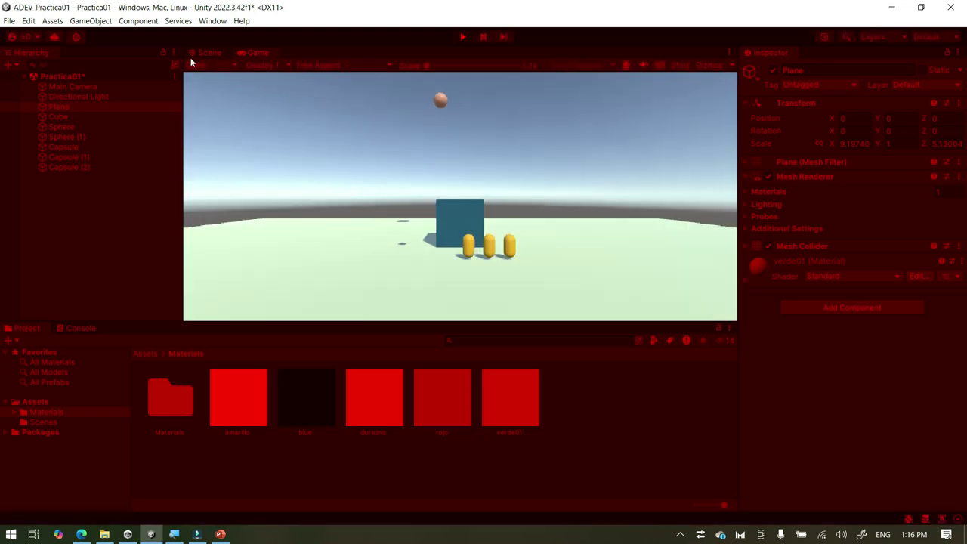
{"action": "left_click", "coordinate": [203, 54]}
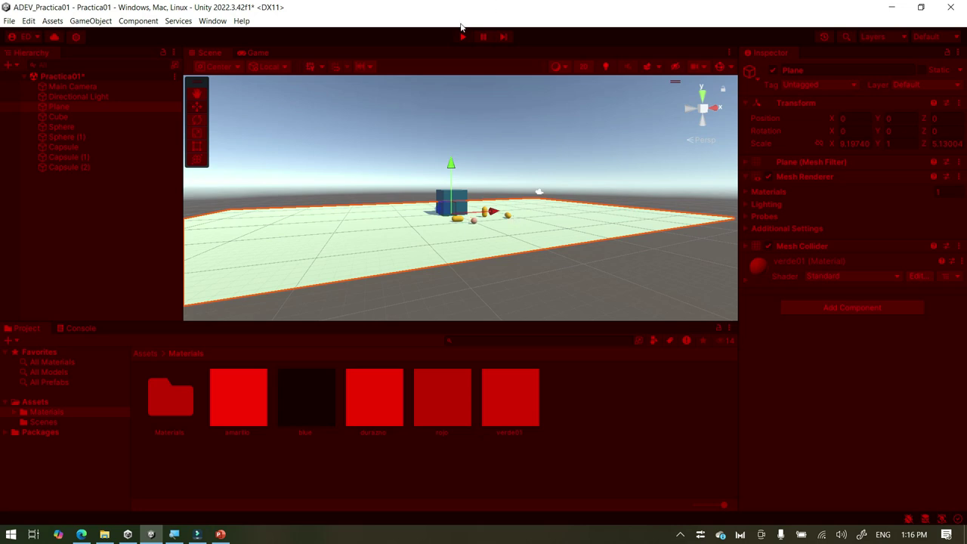
{"action": "left_click", "coordinate": [463, 37]}
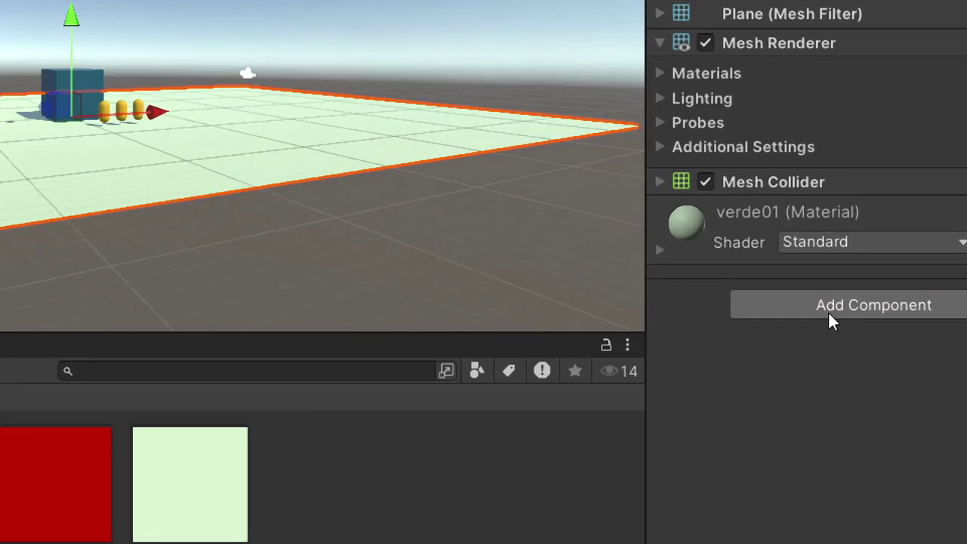
Add a Fixed Joint with its accompanying Rigidbody to the plane, and remove only the Fixed Joint component
{"action": "left_click", "coordinate": [829, 308]}
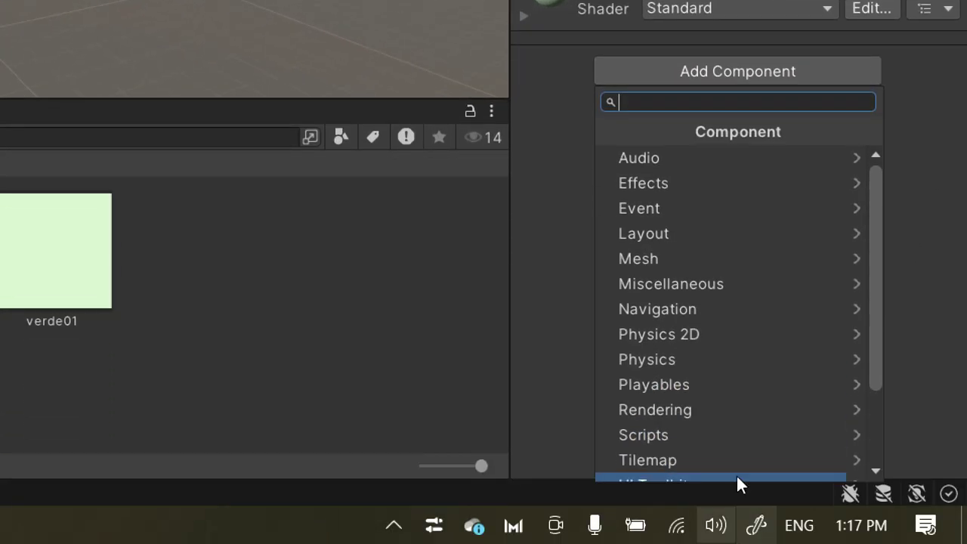
{"action": "left_click", "coordinate": [721, 359]}
{"action": "left_click", "coordinate": [721, 359]}
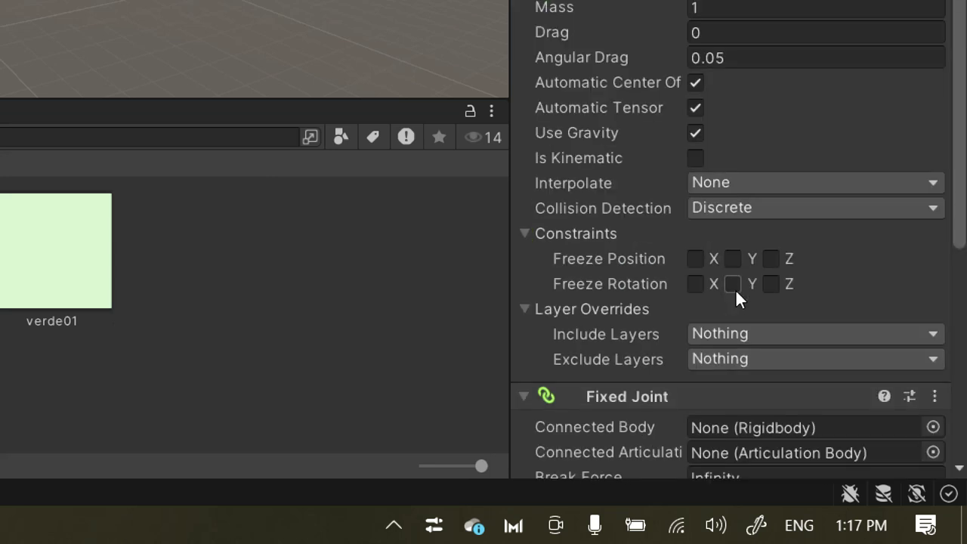
{"action": "scroll", "coordinate": [660, 303], "scroll_direction": "down", "scroll_amount": 5}
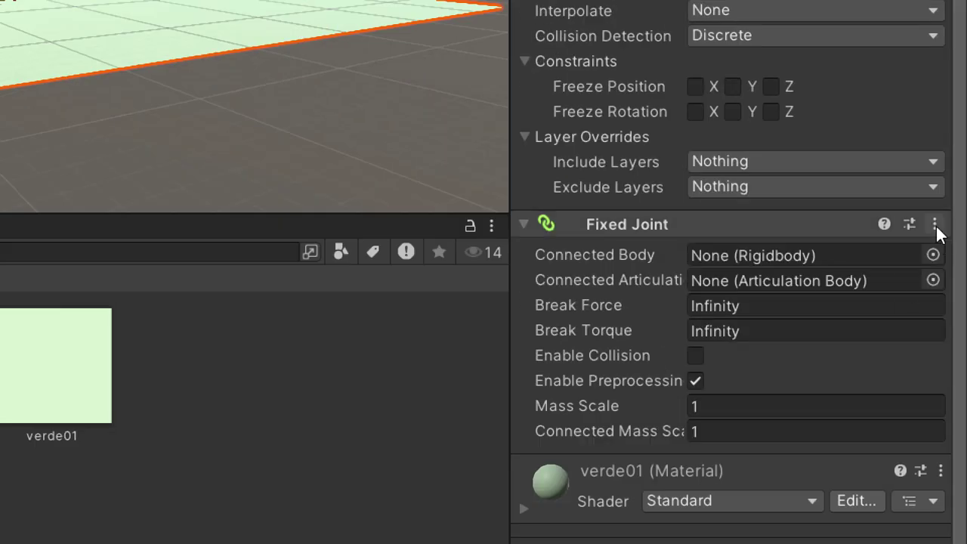
{"action": "left_click", "coordinate": [934, 109]}
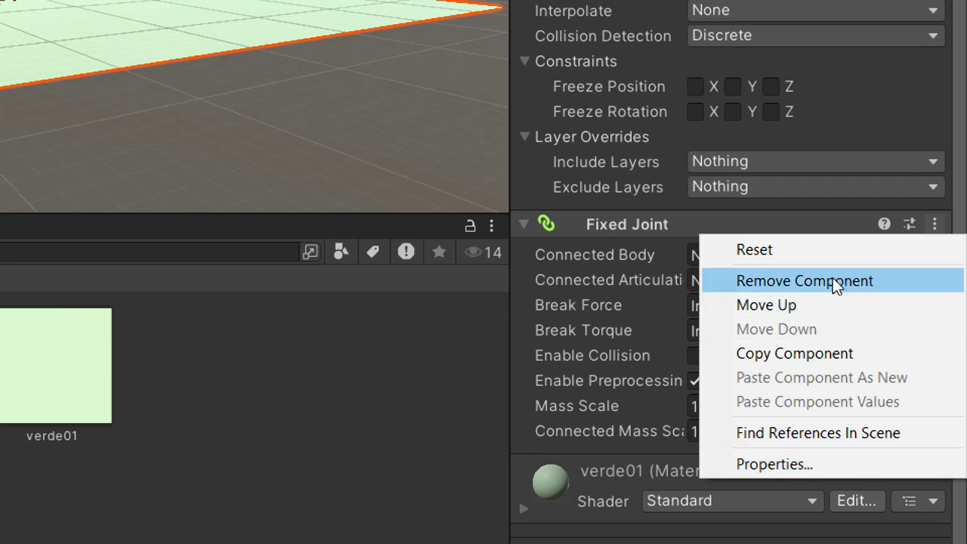
{"action": "left_click", "coordinate": [788, 280]}
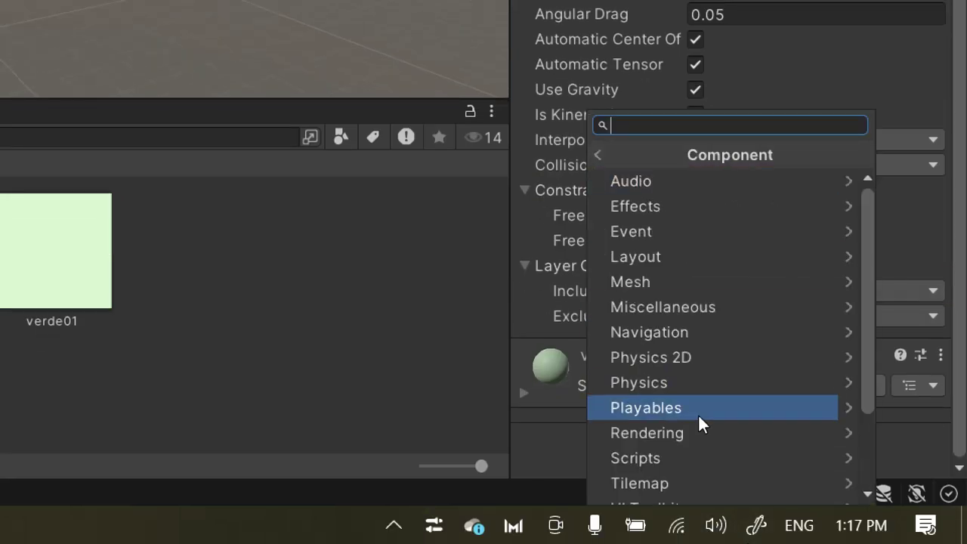
Browse the physics components available for the plane and close the list without adding one
{"action": "left_click", "coordinate": [680, 384]}
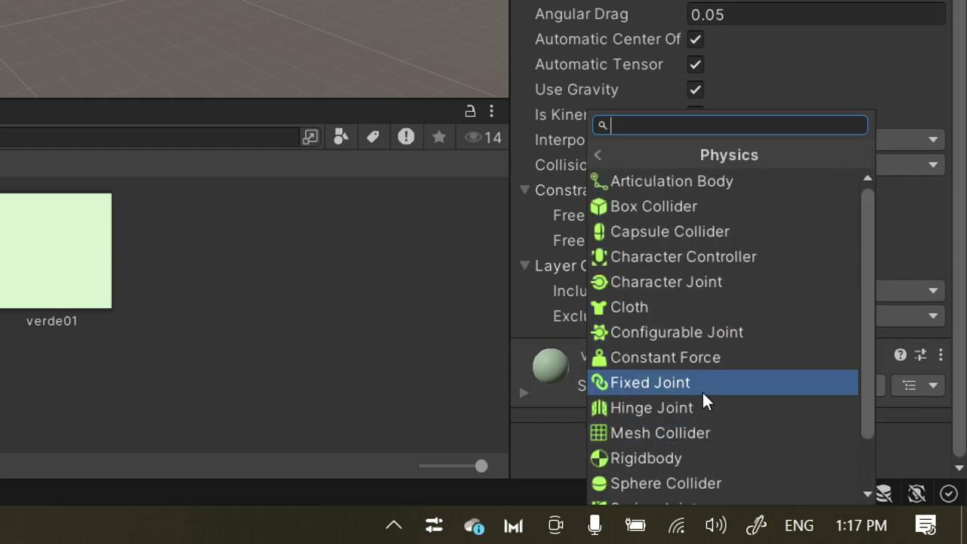
{"action": "scroll", "coordinate": [702, 390], "scroll_direction": "down", "scroll_amount": 3}
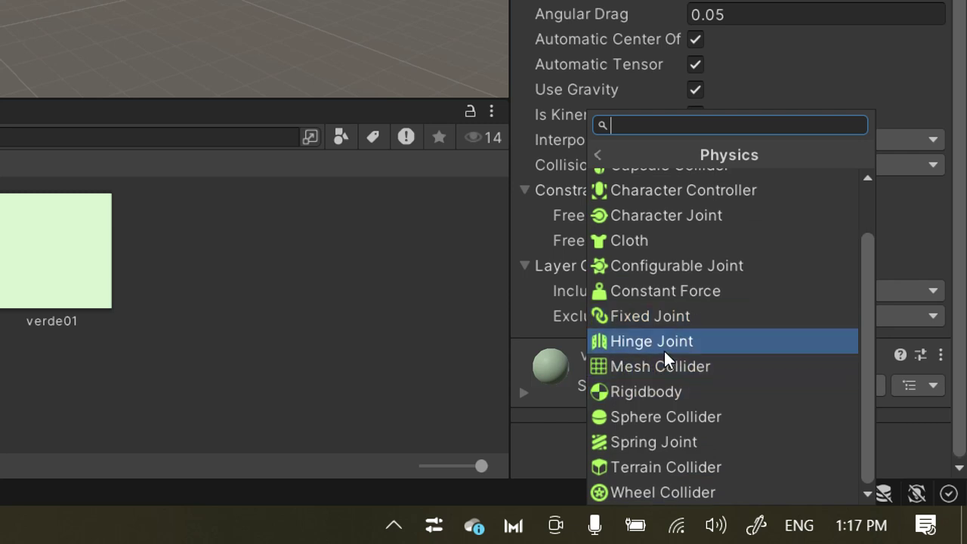
{"action": "left_click", "coordinate": [416, 359]}
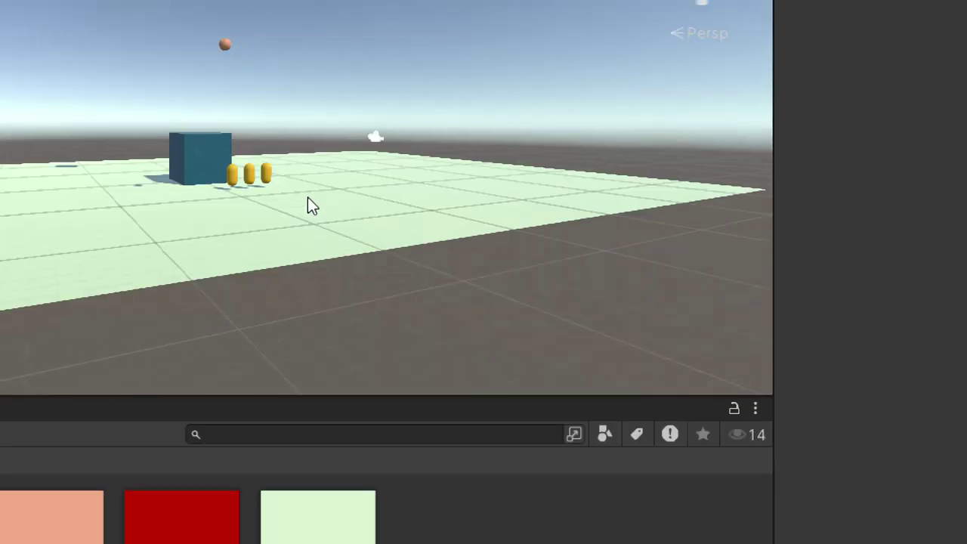
Select the plane and expand its Mesh Collider and layer override settings to review them
{"action": "left_click", "coordinate": [308, 205]}
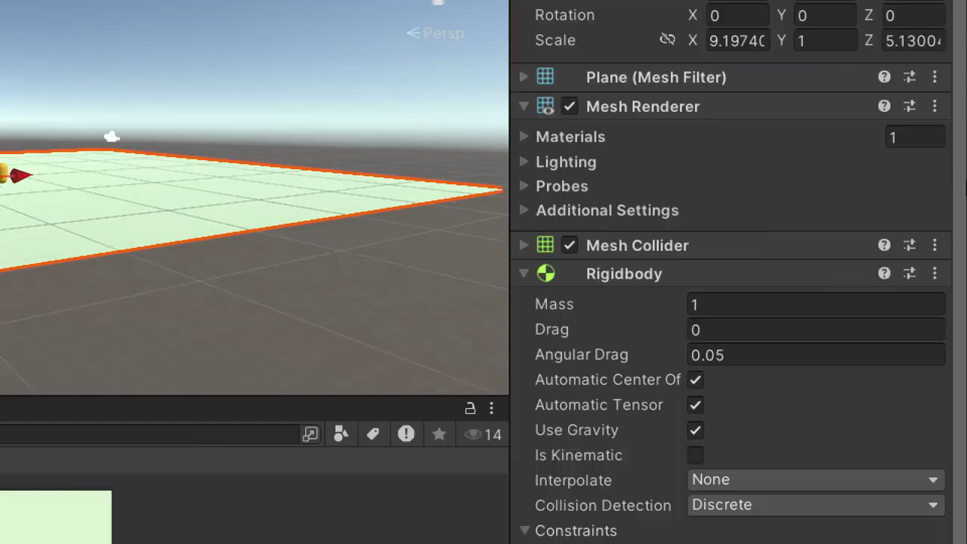
{"action": "left_click", "coordinate": [523, 245]}
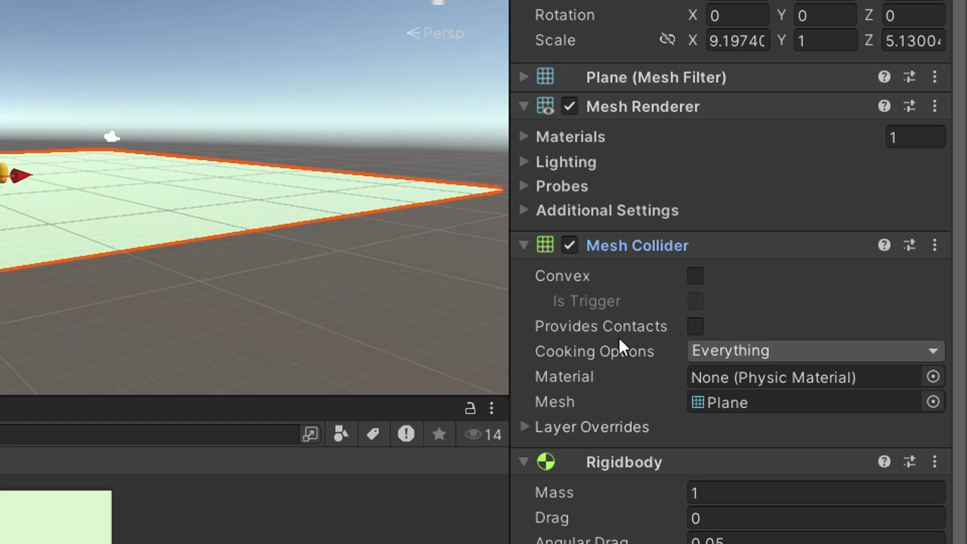
{"action": "left_click", "coordinate": [524, 427]}
{"action": "scroll", "coordinate": [730, 455], "scroll_direction": "down", "scroll_amount": 1}
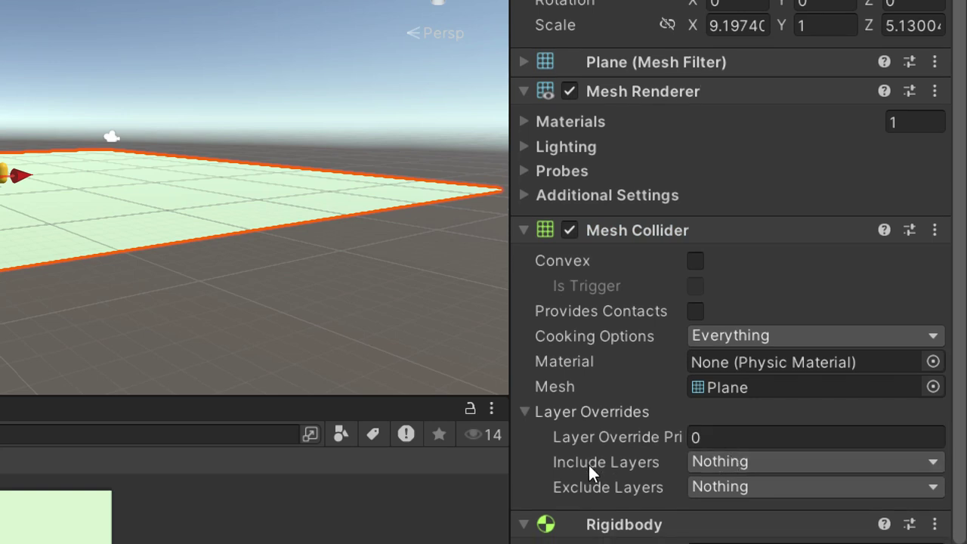
{"action": "scroll", "coordinate": [588, 464], "scroll_direction": "down", "scroll_amount": 6}
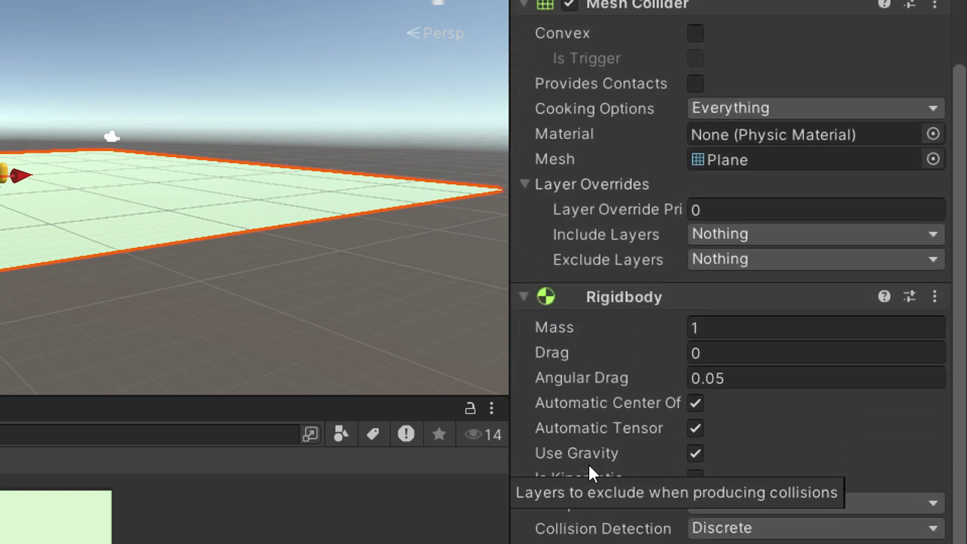
Set the plane Rigidbody's mass to 0.1, angular drag to 2 and drag to 0
{"action": "scroll", "coordinate": [589, 464], "scroll_direction": "down", "scroll_amount": 2}
{"action": "left_click", "coordinate": [714, 260]}
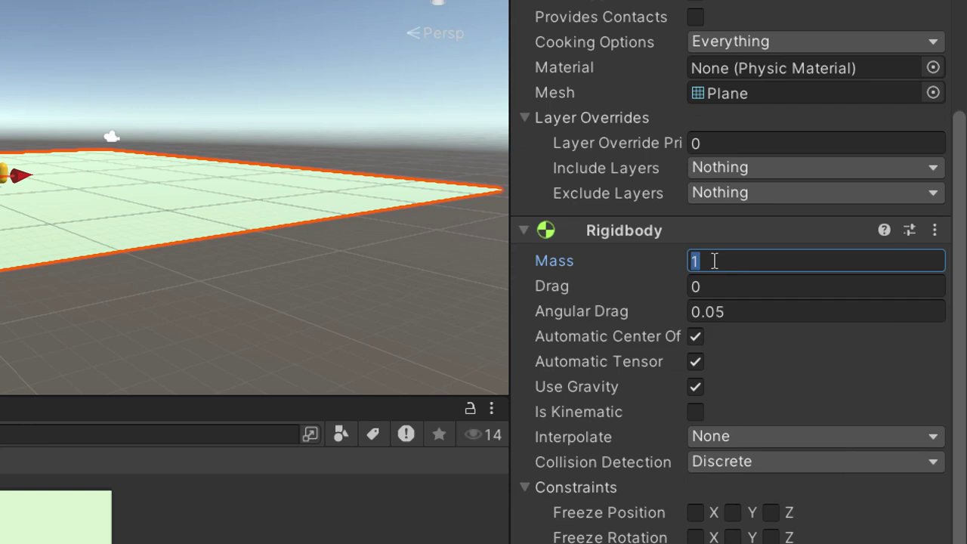
{"action": "type", "text": "0.1"}
{"action": "left_click", "coordinate": [733, 312]}
{"action": "key", "text": "BackSpace"}
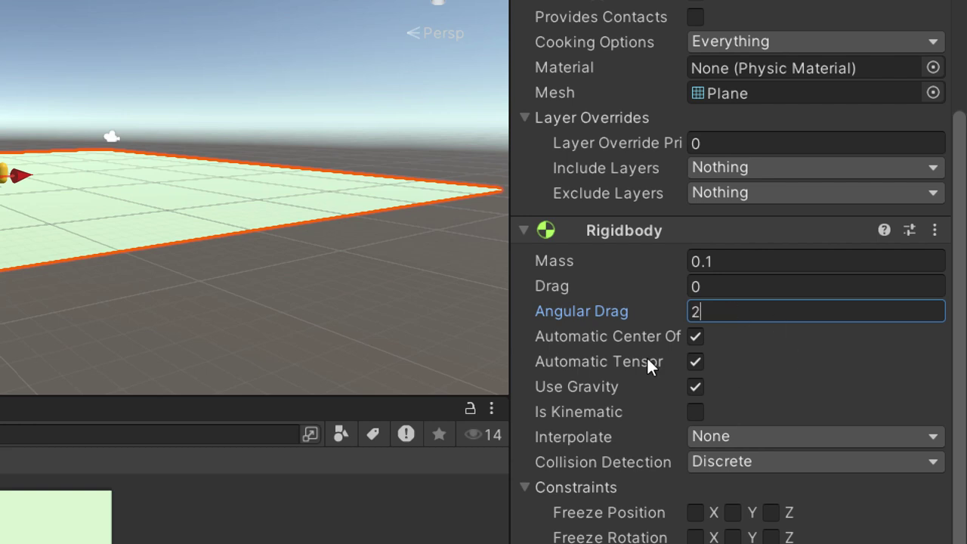
{"action": "left_click", "coordinate": [740, 286]}
{"action": "type", "text": "1"}
{"action": "key", "text": "BackSpace"}
{"action": "type", "text": "0"}
{"action": "key", "text": "Return"}
Set the plane Rigidbody's collision detection to Continuous
{"action": "scroll", "coordinate": [629, 444], "scroll_direction": "down", "scroll_amount": 1}
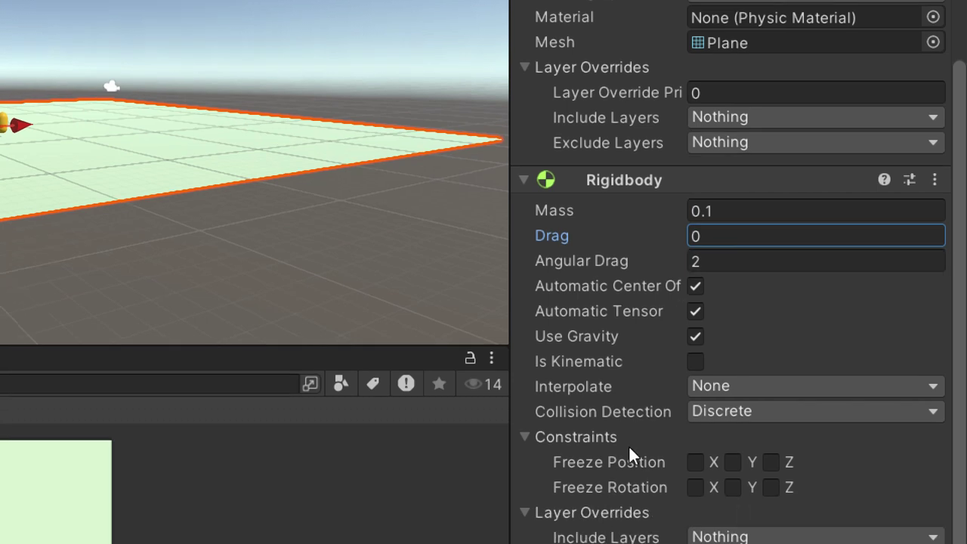
{"action": "left_click", "coordinate": [758, 412]}
{"action": "left_click", "coordinate": [772, 462]}
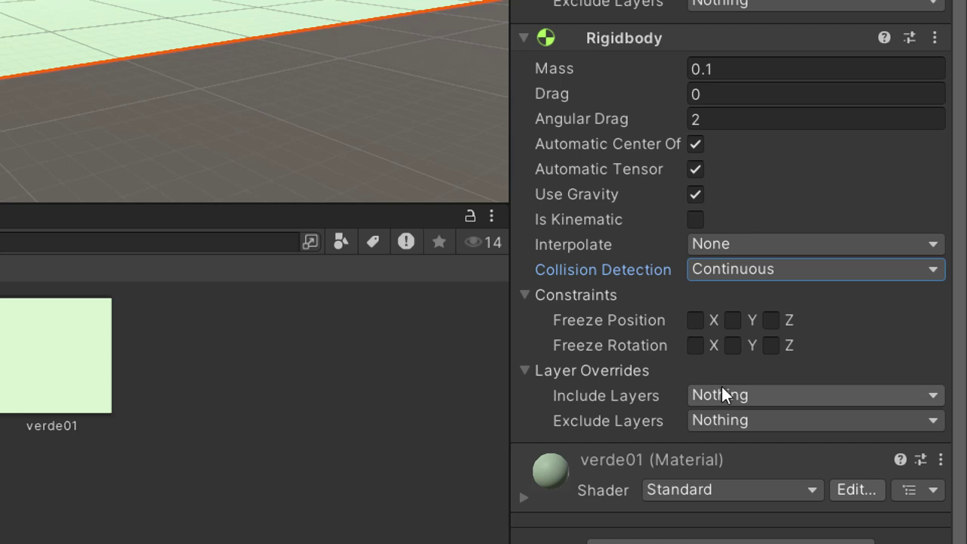
Run the scene briefly to test how the plane's Rigidbody behaves, and stop the test
{"action": "left_click", "coordinate": [694, 320]}
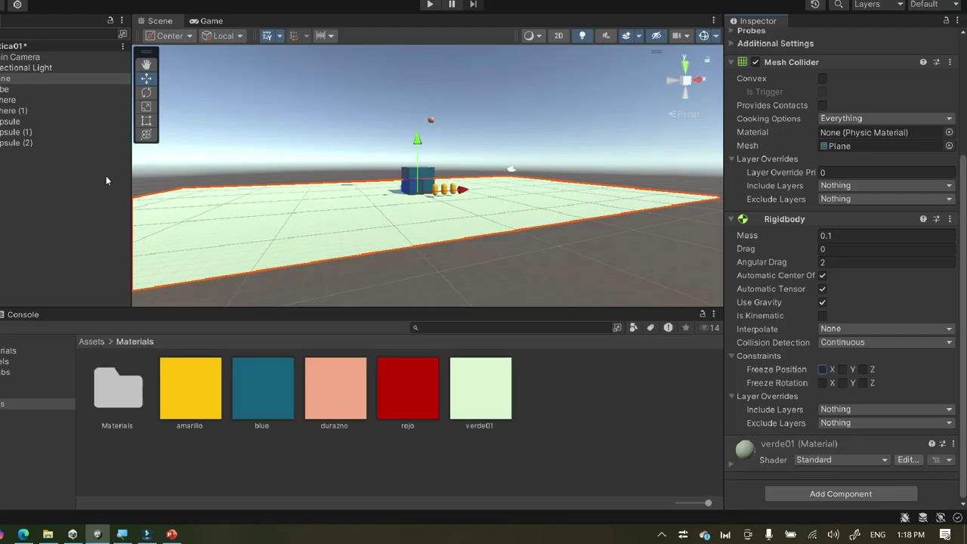
{"action": "left_click", "coordinate": [429, 4]}
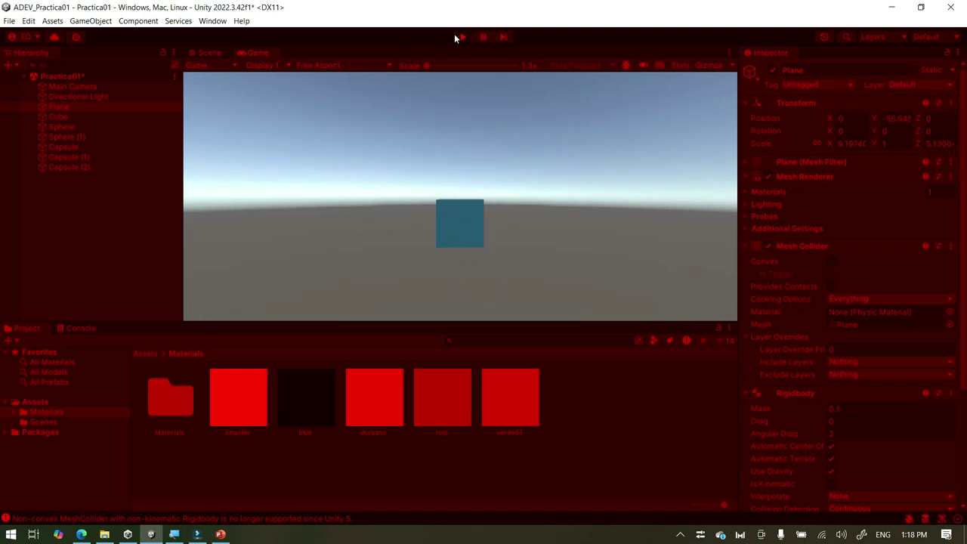
{"action": "left_click", "coordinate": [457, 36]}
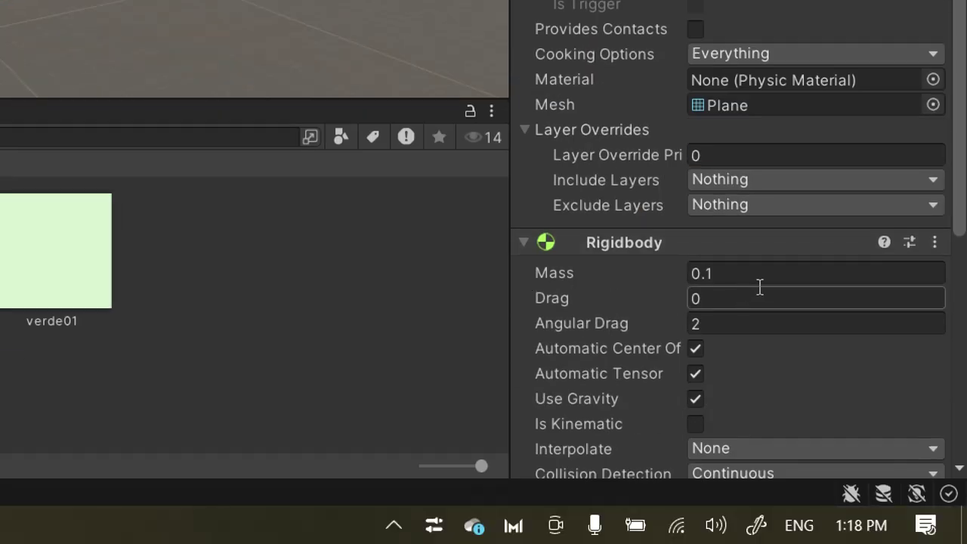
Set the plane Rigidbody's mass to 0 and run the scene briefly to test it
{"action": "left_click", "coordinate": [730, 274]}
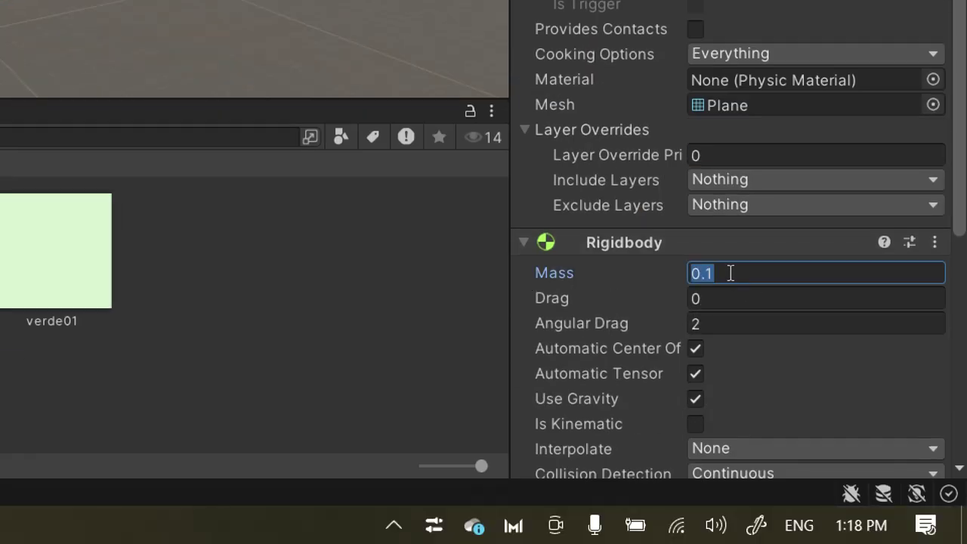
{"action": "type", "text": "0"}
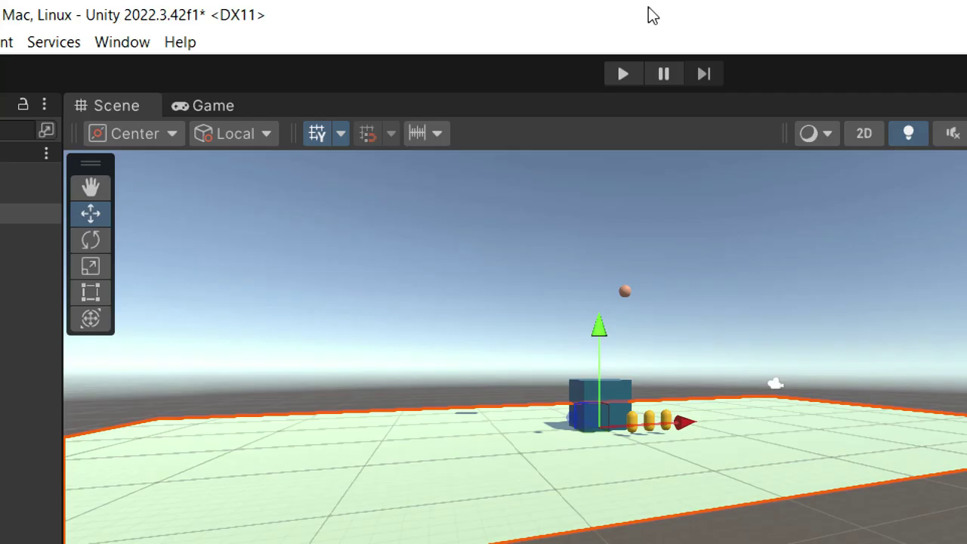
{"action": "left_click", "coordinate": [609, 74]}
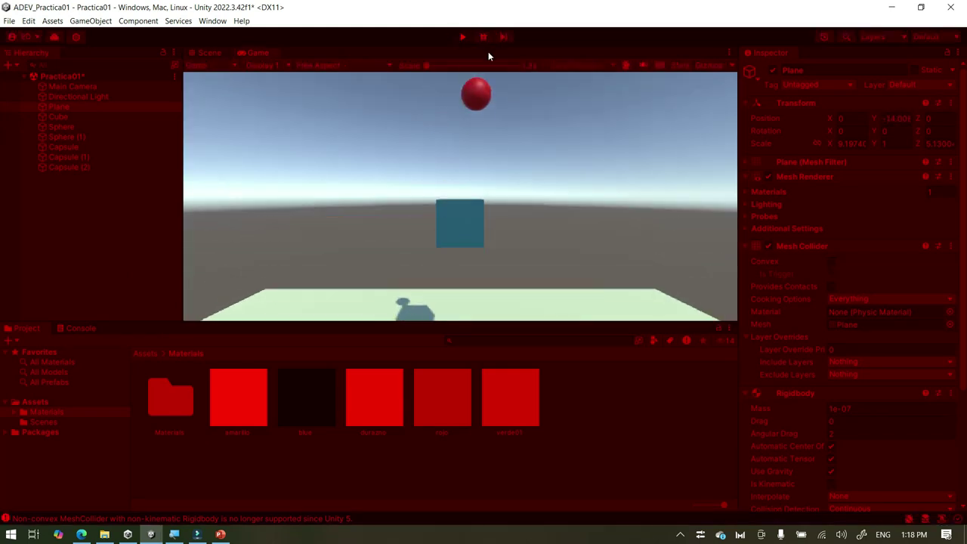
{"action": "left_click", "coordinate": [463, 37]}
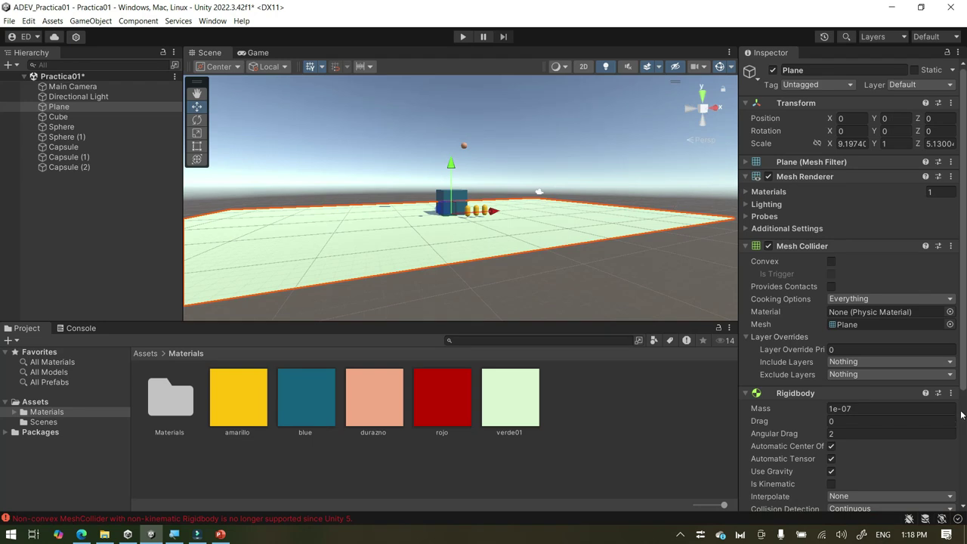
Try once more to give the plane's Rigidbody a mass of 0
{"action": "scroll", "coordinate": [814, 442], "scroll_direction": "down", "scroll_amount": 3}
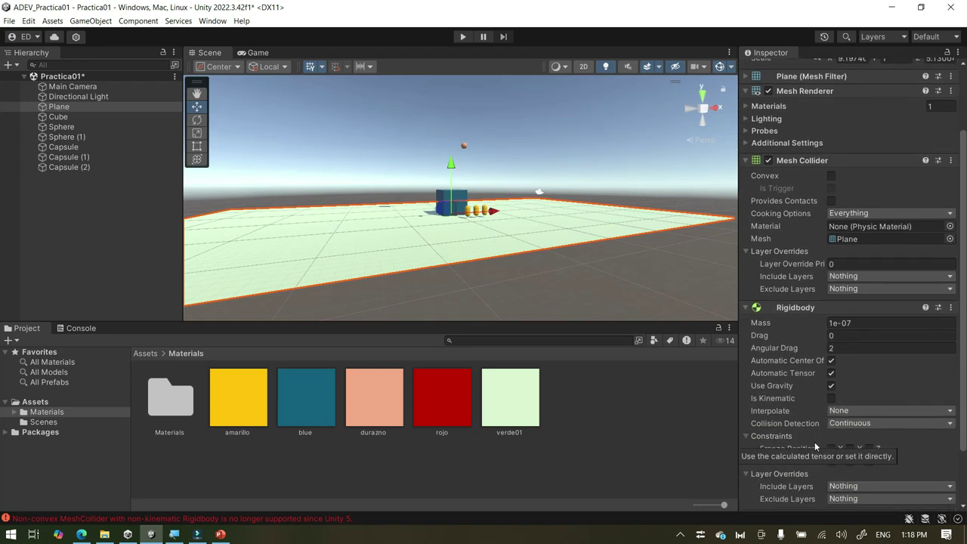
{"action": "scroll", "coordinate": [814, 442], "scroll_direction": "down", "scroll_amount": 2}
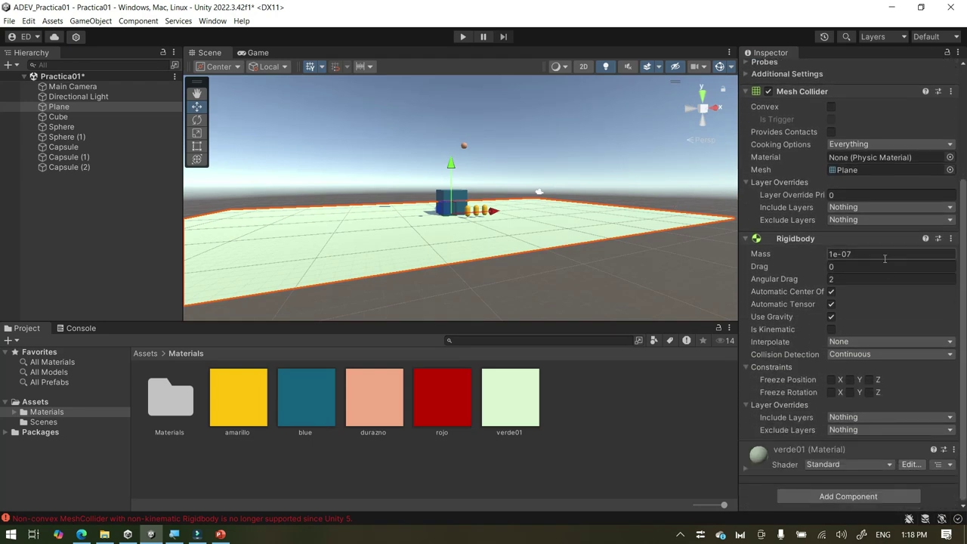
{"action": "left_click", "coordinate": [795, 257]}
{"action": "left_click_drag", "start_coordinate": [858, 257], "coordinate": [829, 261]}
{"action": "key", "text": "BackSpace"}
{"action": "type", "text": "0"}
{"action": "key", "text": "Return"}
Remove the Rigidbody component from the plane
{"action": "left_click", "coordinate": [881, 256]}
{"action": "left_click", "coordinate": [950, 238]}
{"action": "left_click", "coordinate": [907, 269]}
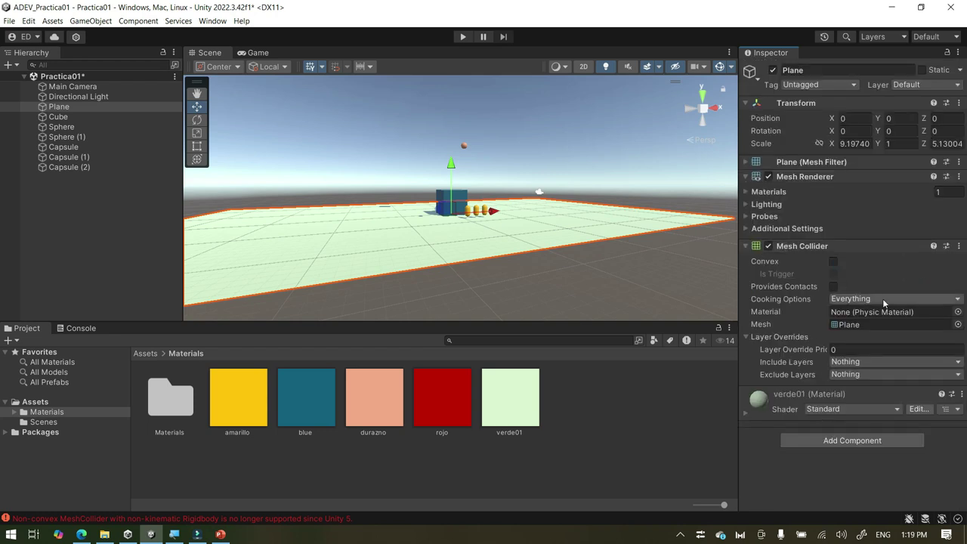
Look through the physics components offered for the plane, close the list without adding any, and deselect the plane
{"action": "left_click", "coordinate": [844, 440]}
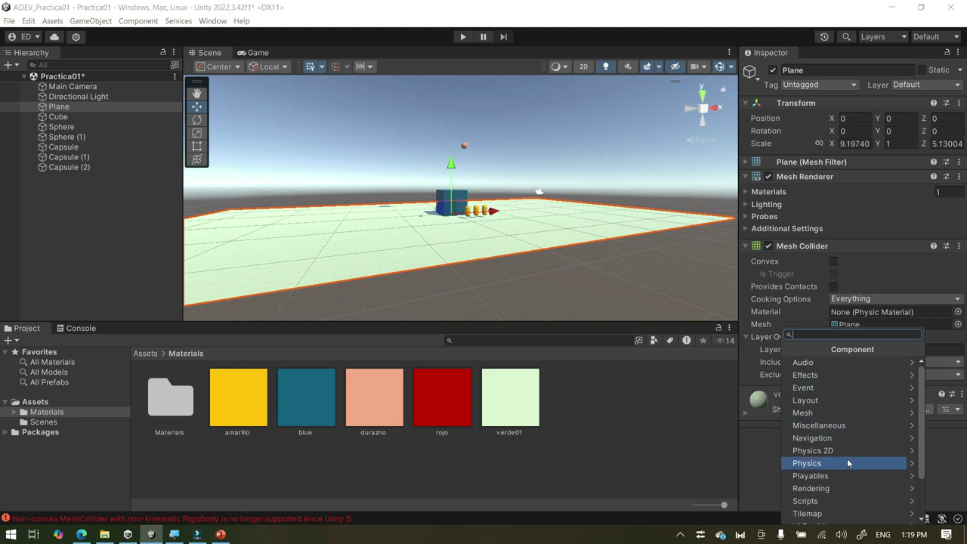
{"action": "left_click", "coordinate": [845, 464]}
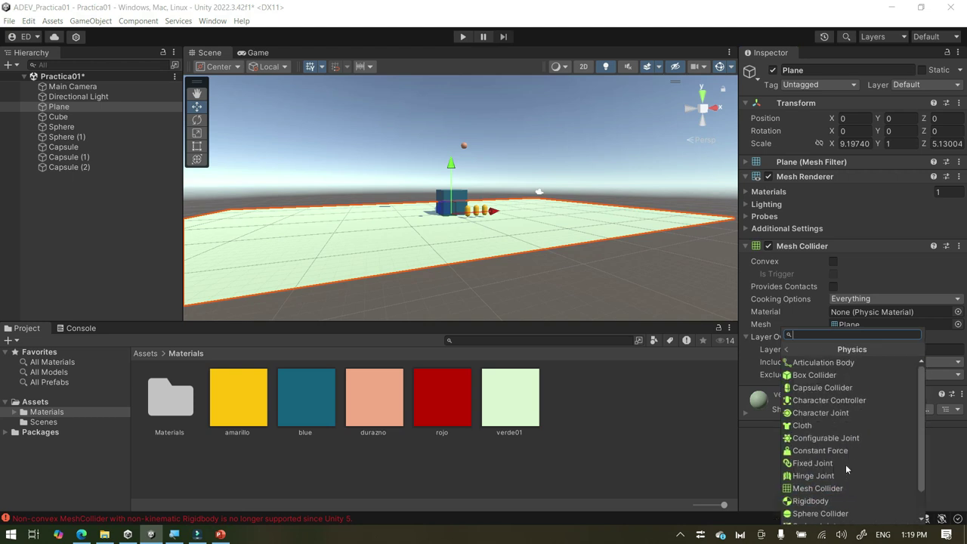
{"action": "scroll", "coordinate": [831, 448], "scroll_direction": "down", "scroll_amount": 2}
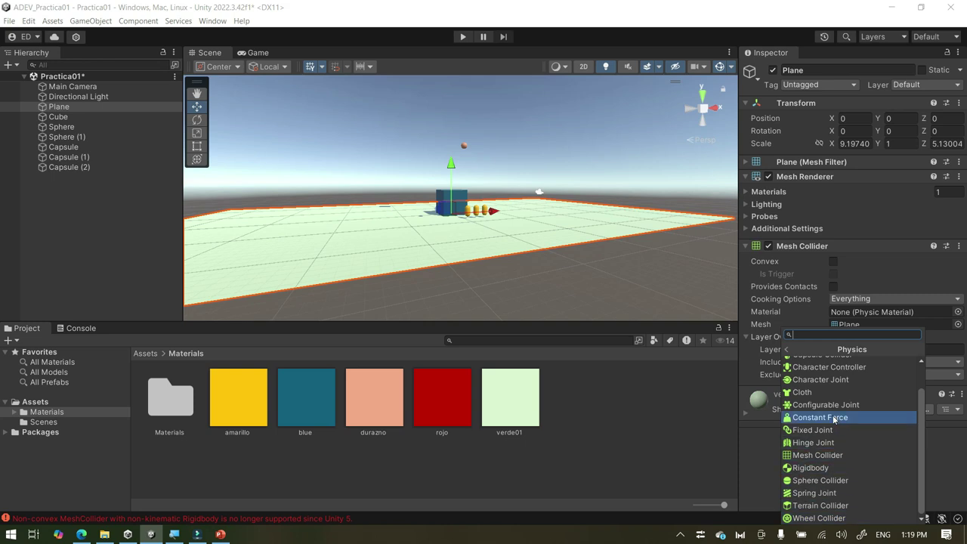
{"action": "left_click", "coordinate": [856, 261]}
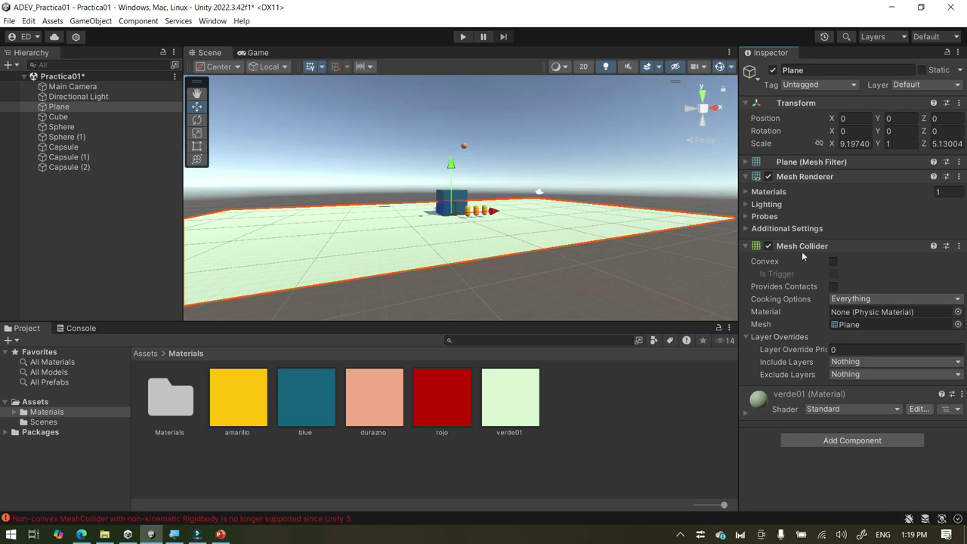
{"action": "left_click", "coordinate": [570, 291]}
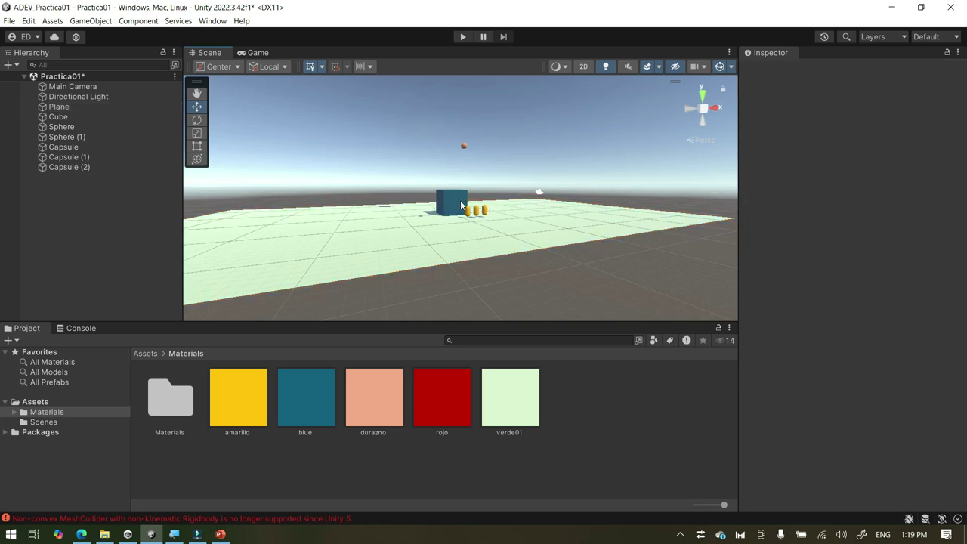
Add a cylinder to the scene and move it onto the plane in front of the yellow capsules
{"action": "scroll", "coordinate": [461, 202], "scroll_direction": "up", "scroll_amount": 6}
{"action": "scroll", "coordinate": [414, 311], "scroll_direction": "down", "scroll_amount": 5}
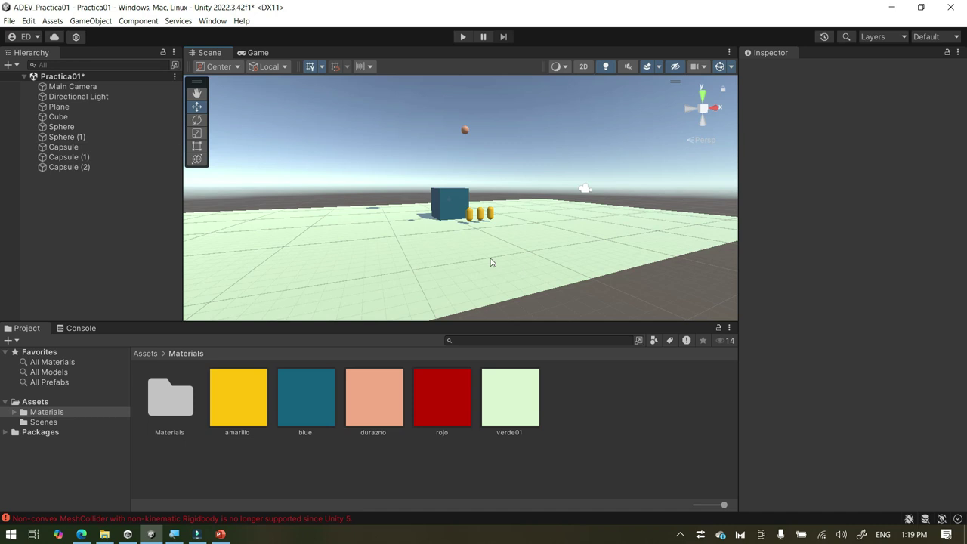
{"action": "left_click_drag", "start_coordinate": [393, 241], "coordinate": [465, 323], "text": "alt"}
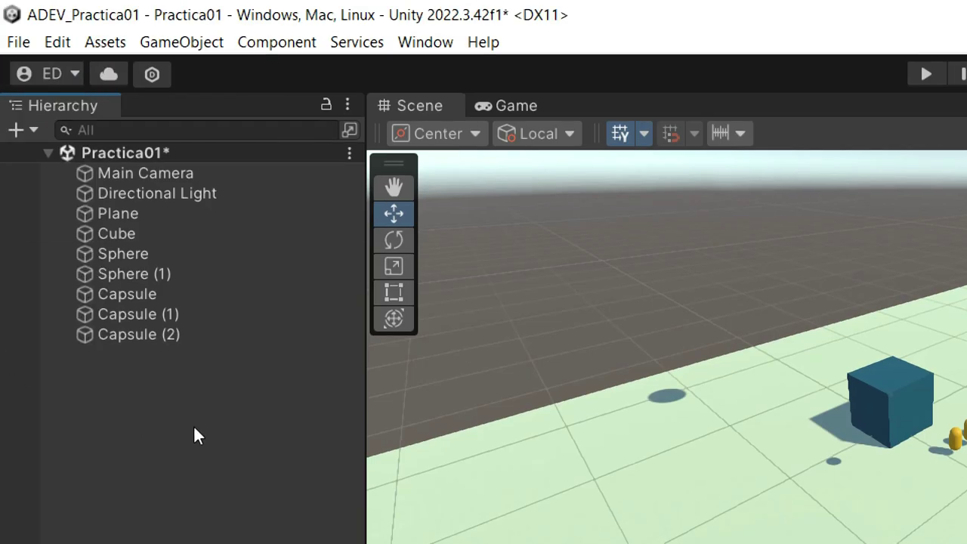
{"action": "right_click", "coordinate": [194, 428]}
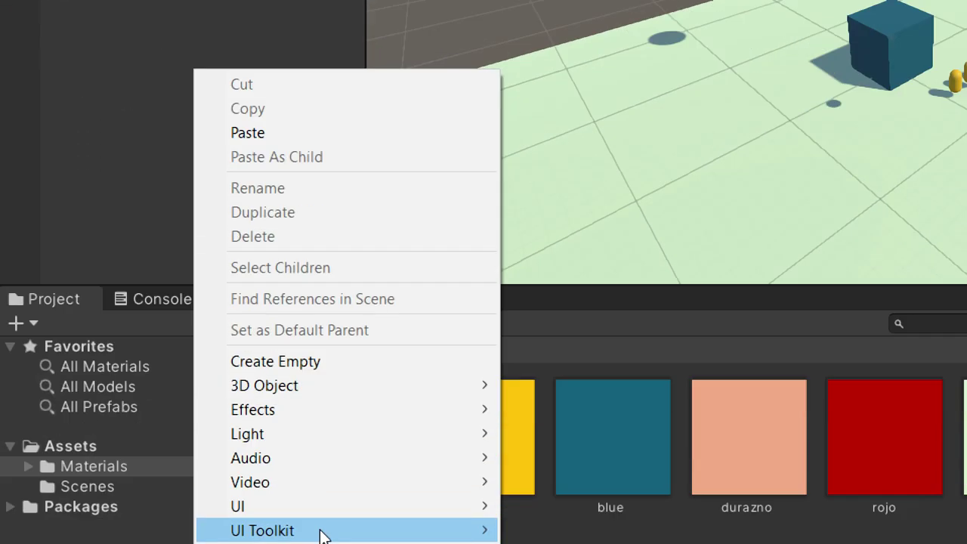
{"action": "mouse_move", "coordinate": [386, 387]}
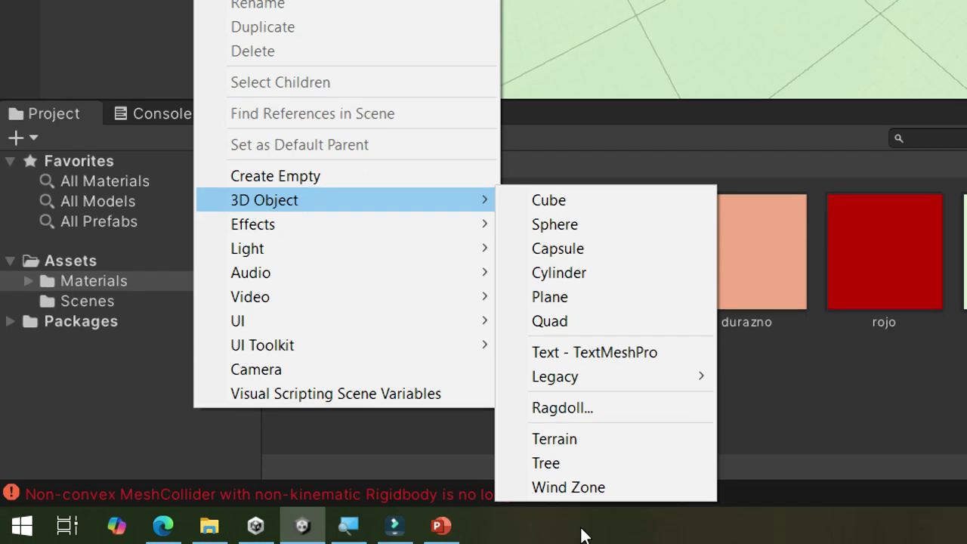
{"action": "left_click", "coordinate": [607, 281]}
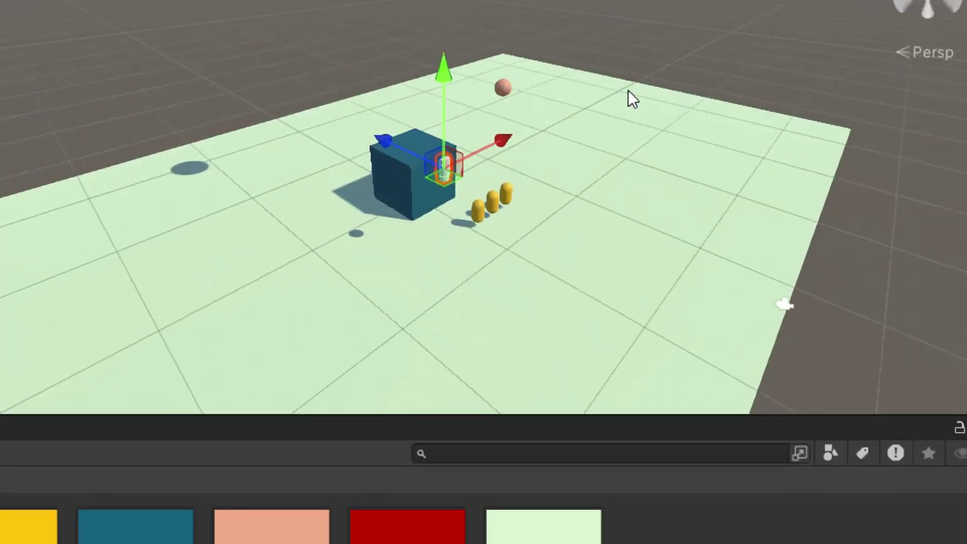
{"action": "left_click_drag", "start_coordinate": [371, 138], "coordinate": [463, 174]}
{"action": "left_click_drag", "start_coordinate": [552, 117], "coordinate": [551, 148]}
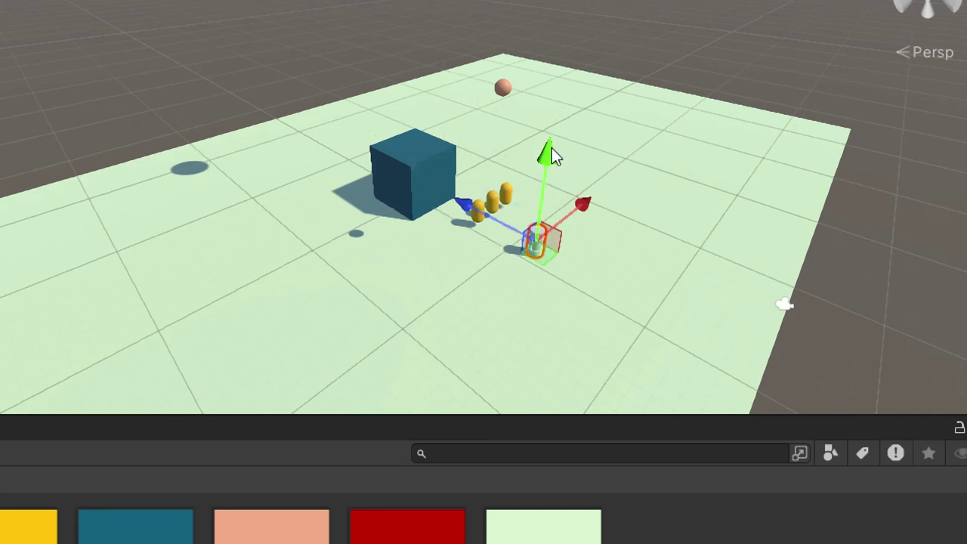
{"action": "left_click", "coordinate": [386, 368]}
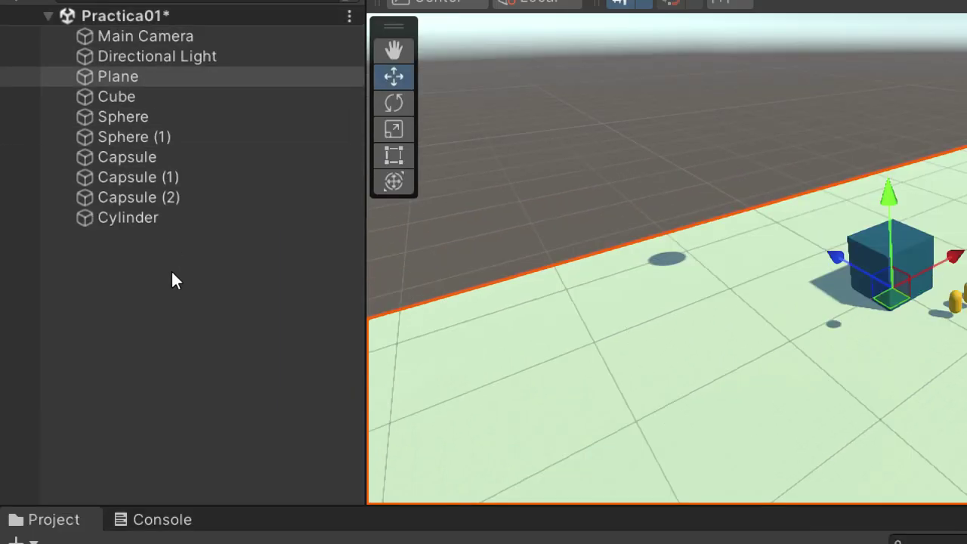
Add a small cube and move it behind the large blue cube, to about X 1.04, Y 1.1, Z 19.6
{"action": "left_click", "coordinate": [173, 276]}
{"action": "right_click", "coordinate": [172, 275]}
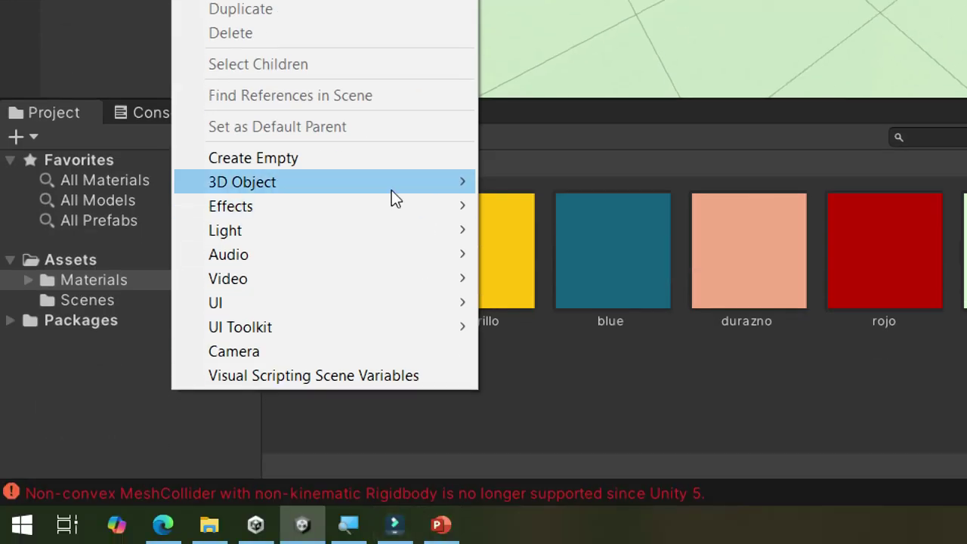
{"action": "mouse_move", "coordinate": [414, 186]}
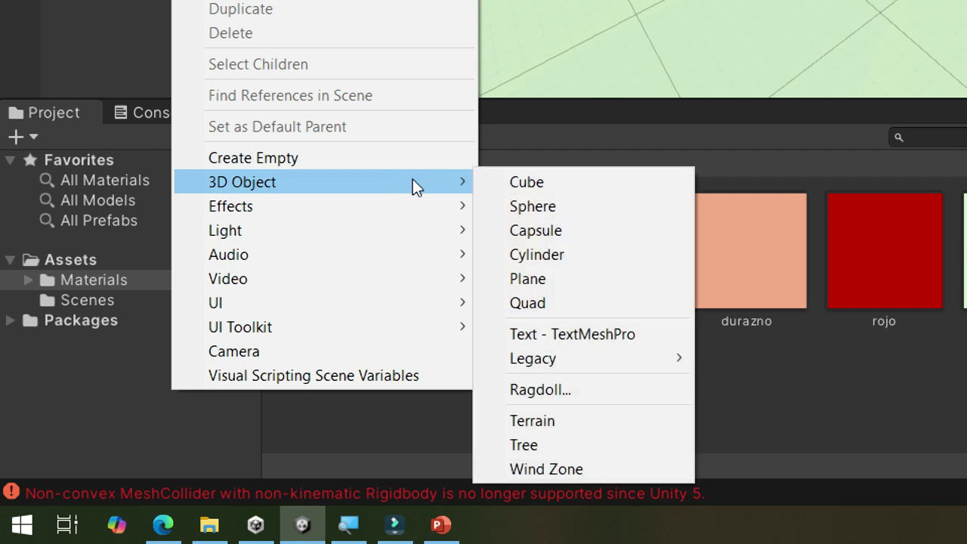
{"action": "left_click", "coordinate": [569, 181]}
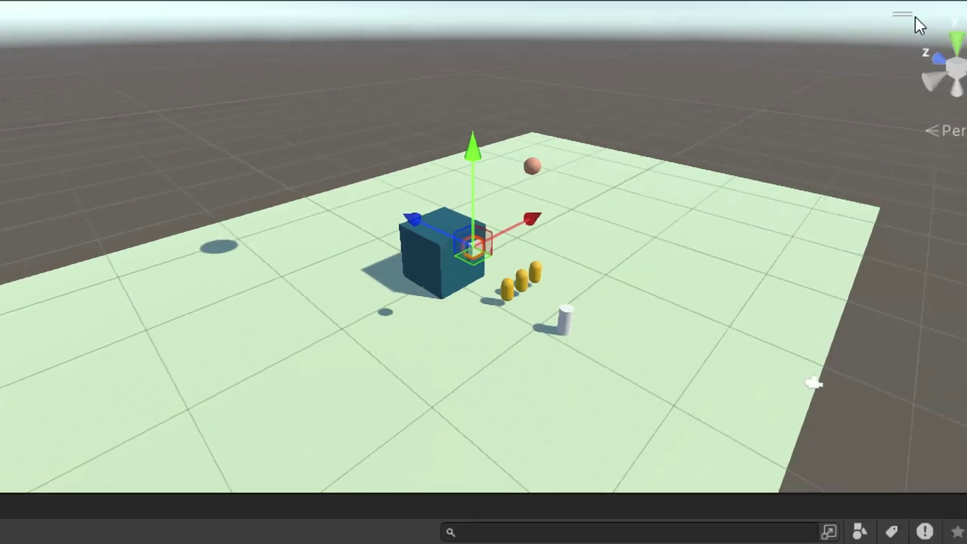
{"action": "left_click_drag", "start_coordinate": [419, 228], "coordinate": [298, 179]}
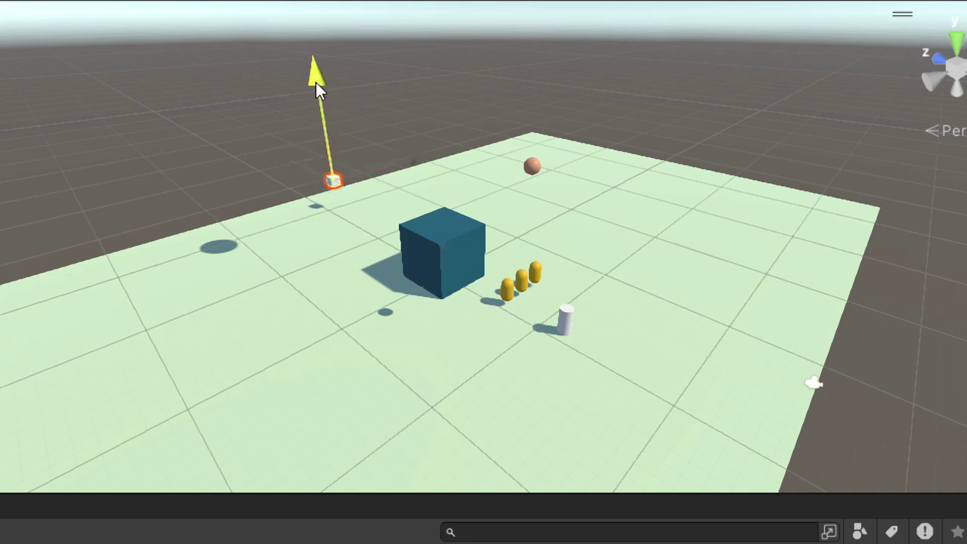
{"action": "left_click_drag", "start_coordinate": [320, 90], "coordinate": [320, 101]}
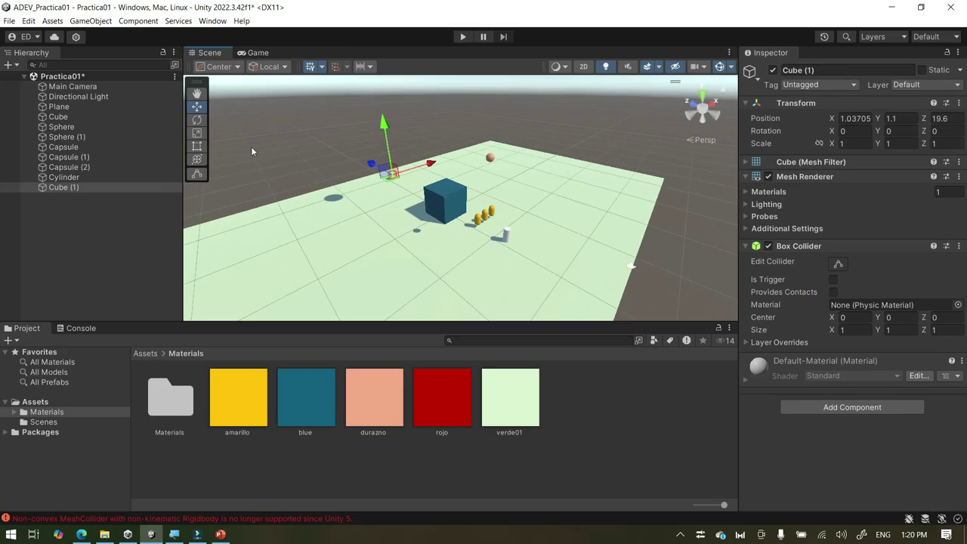
Select the new small cube and examine its placement on the plane relative to the large blue cube
{"action": "left_click", "coordinate": [185, 167]}
{"action": "scroll", "coordinate": [316, 163], "scroll_direction": "up", "scroll_amount": 6}
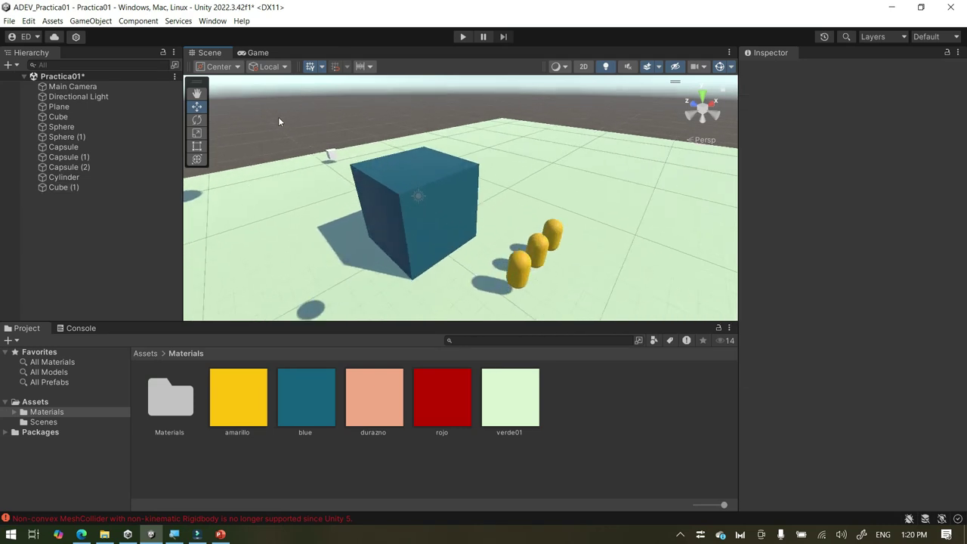
{"action": "left_click_drag", "start_coordinate": [278, 117], "coordinate": [248, 204], "text": "alt"}
{"action": "left_click_drag", "start_coordinate": [301, 109], "coordinate": [351, 121]}
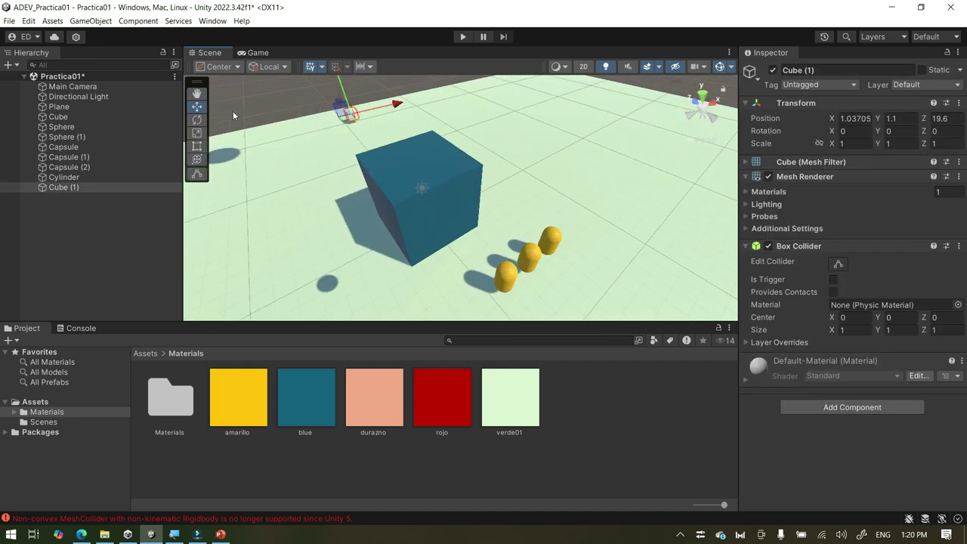
{"action": "key", "text": "f"}
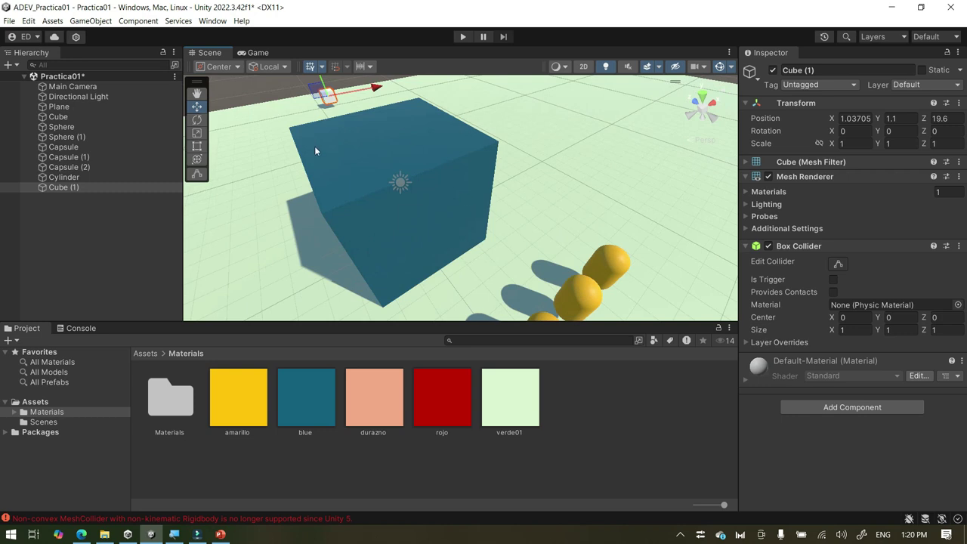
{"action": "left_click", "coordinate": [197, 93]}
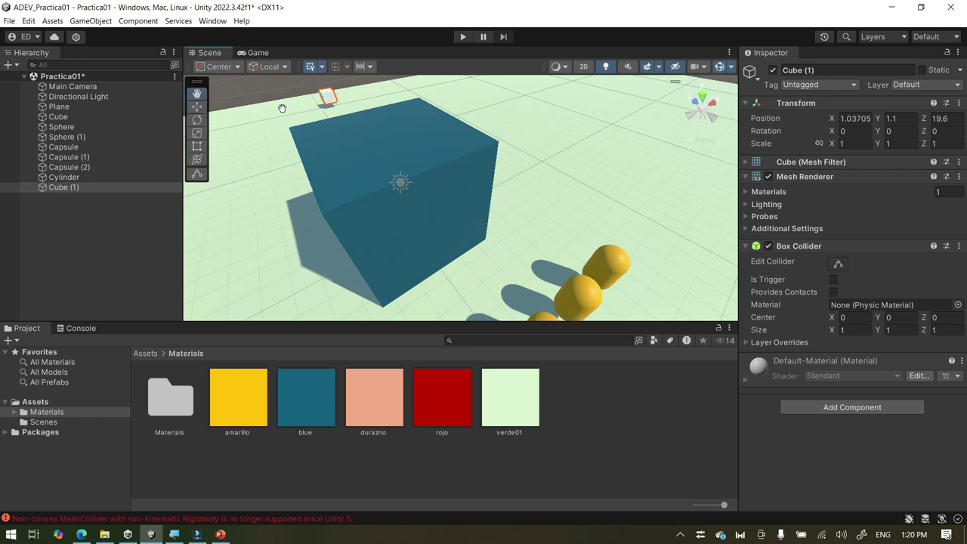
{"action": "scroll", "coordinate": [282, 108], "scroll_direction": "down", "scroll_amount": 10}
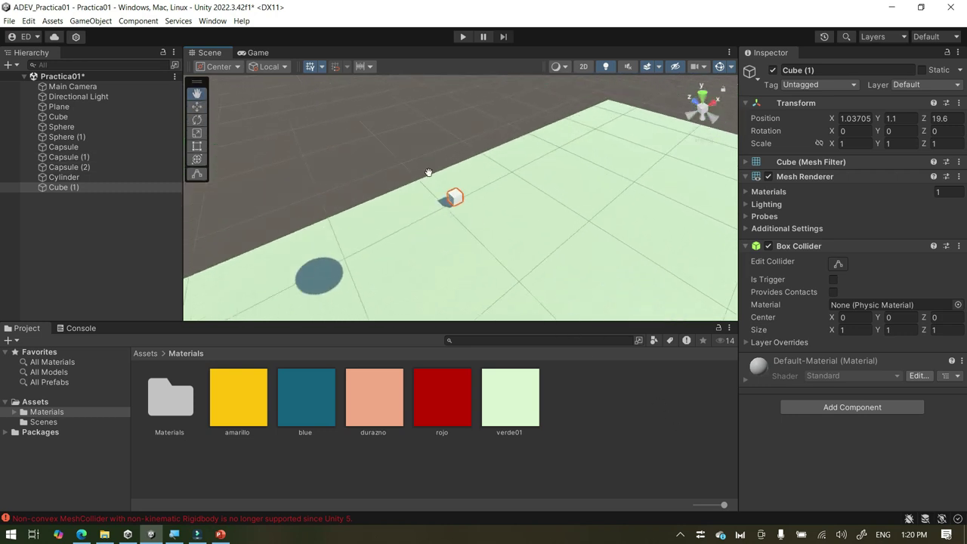
{"action": "scroll", "coordinate": [429, 172], "scroll_direction": "up", "scroll_amount": 2}
{"action": "scroll", "coordinate": [428, 172], "scroll_direction": "up", "scroll_amount": 1}
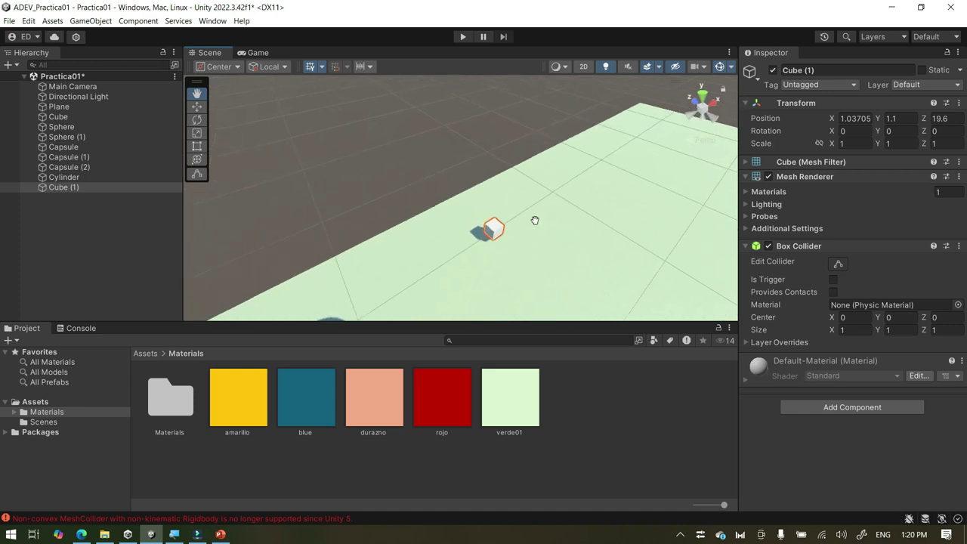
{"action": "scroll", "coordinate": [456, 237], "scroll_direction": "down", "scroll_amount": 3}
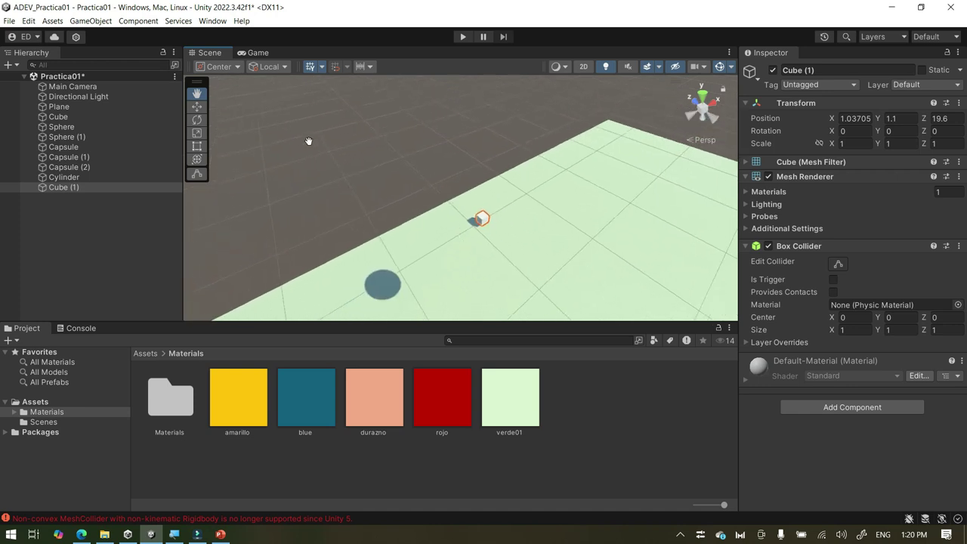
{"action": "left_click_drag", "start_coordinate": [633, 294], "coordinate": [554, 222]}
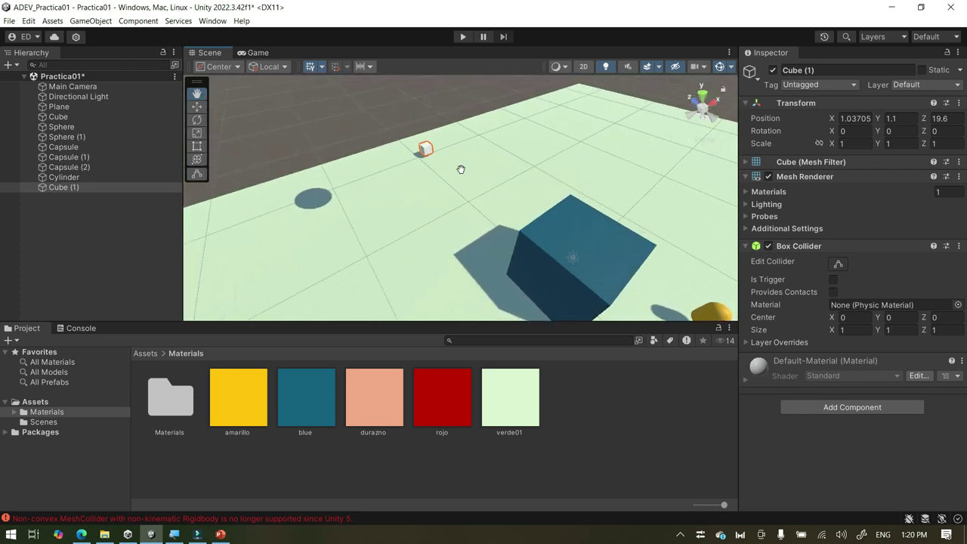
Move the small cube to about Z 9.07 and stretch it along X to a scale of about 77.9
{"action": "left_click", "coordinate": [197, 107]}
{"action": "left_click_drag", "start_coordinate": [402, 137], "coordinate": [459, 179]}
{"action": "left_click", "coordinate": [196, 133]}
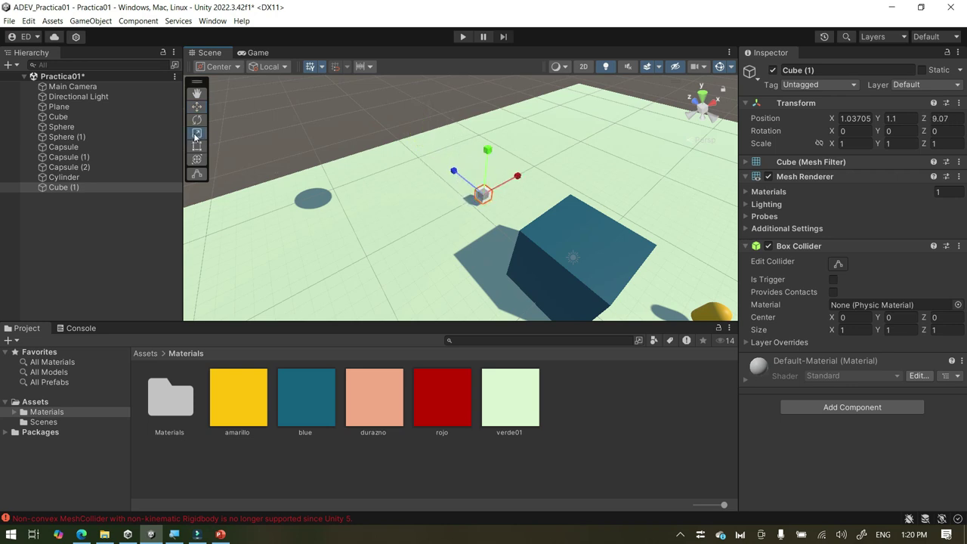
{"action": "left_click_drag", "start_coordinate": [518, 176], "coordinate": [154, 160]}
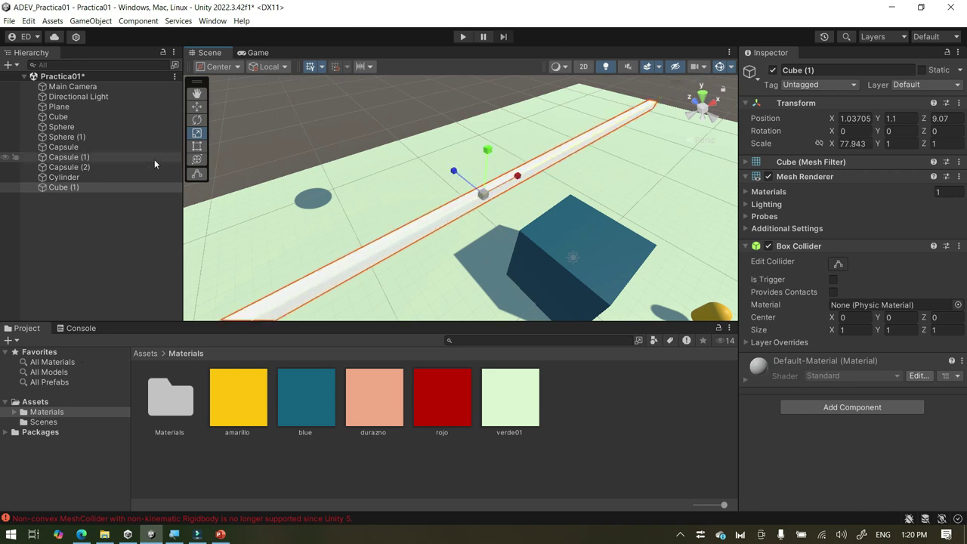
{"action": "left_click", "coordinate": [374, 129]}
Duplicate the long white wall and move the copy to the opposite side of the objects, at about Z -16.8
{"action": "scroll", "coordinate": [423, 178], "scroll_direction": "down", "scroll_amount": 3}
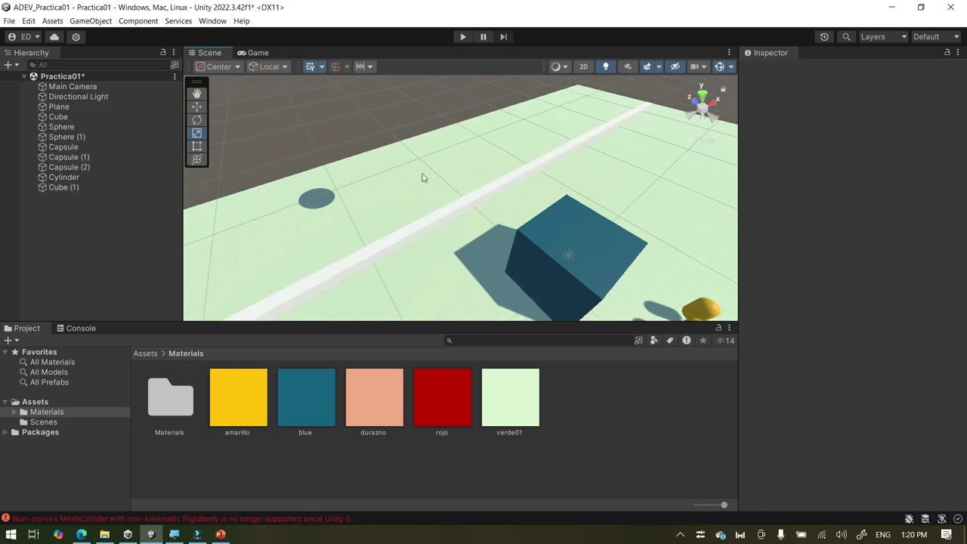
{"action": "right_click_drag", "start_coordinate": [421, 172], "coordinate": [562, 148]}
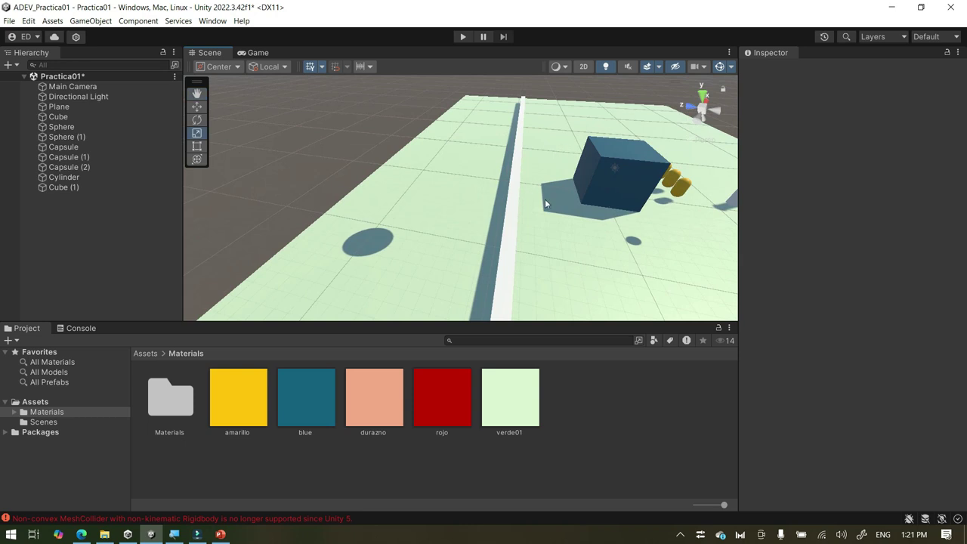
{"action": "scroll", "coordinate": [545, 202], "scroll_direction": "down", "scroll_amount": 6}
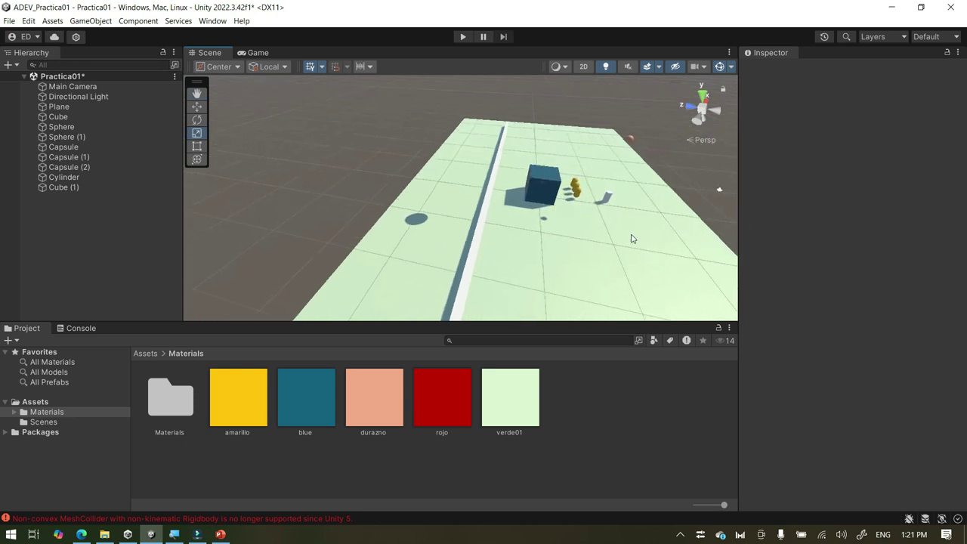
{"action": "left_click", "coordinate": [470, 277]}
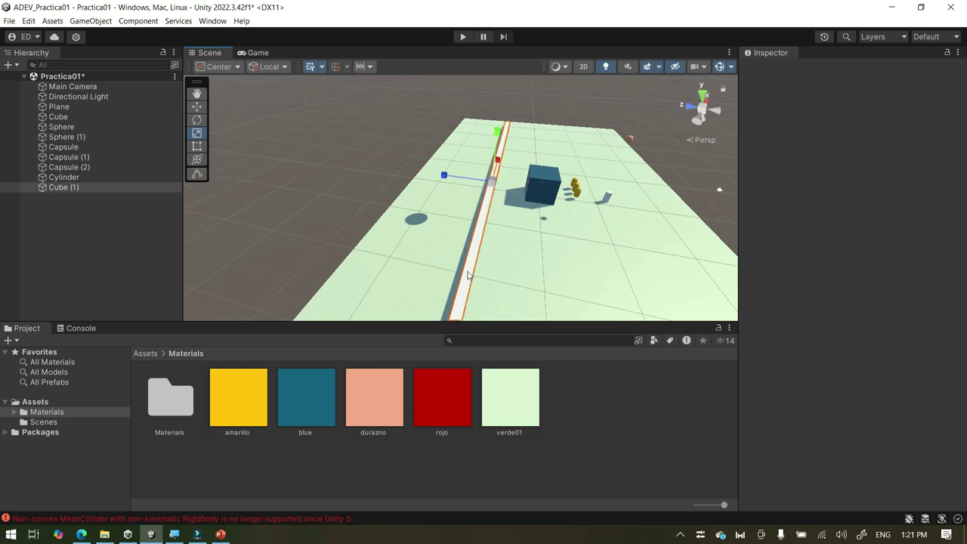
{"action": "key", "text": "ctrl+d"}
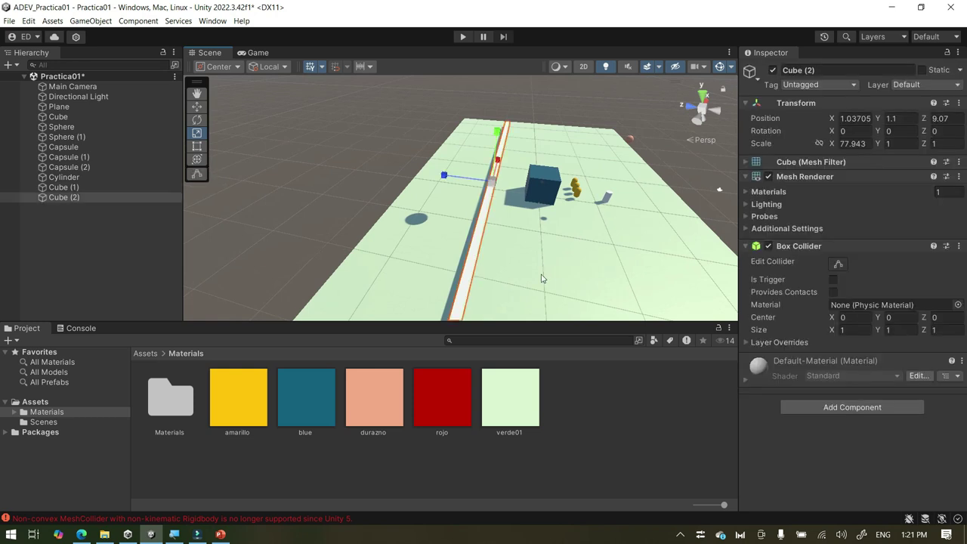
{"action": "left_click", "coordinate": [203, 108]}
{"action": "left_click_drag", "start_coordinate": [462, 185], "coordinate": [589, 198]}
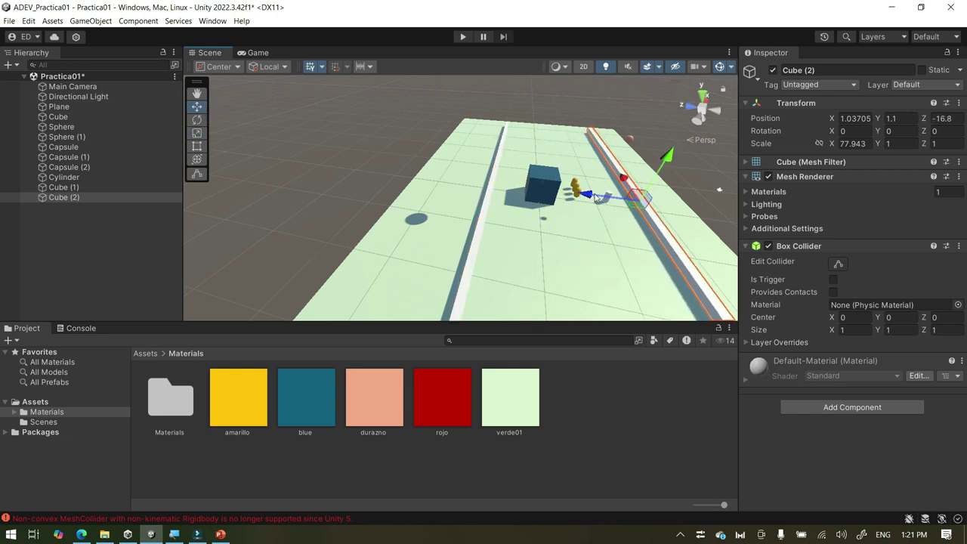
Place a duplicate of the wall behind the large blue cube at about X -37.2, Z 11.7, rotated about 94° around Y
{"action": "left_click", "coordinate": [710, 176]}
{"action": "left_click_drag", "start_coordinate": [695, 192], "coordinate": [416, 186], "text": "alt"}
{"action": "left_click", "coordinate": [416, 185]}
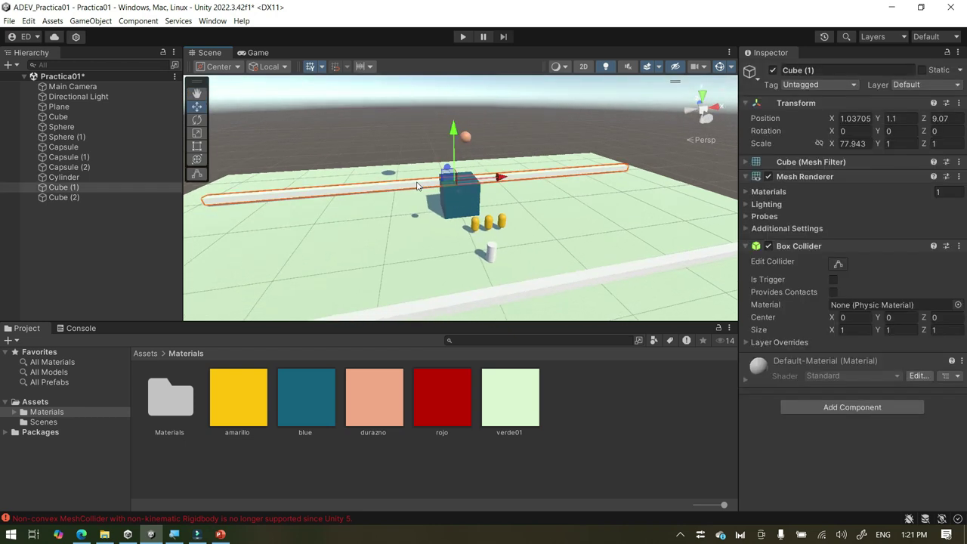
{"action": "key", "text": "ctrl+d"}
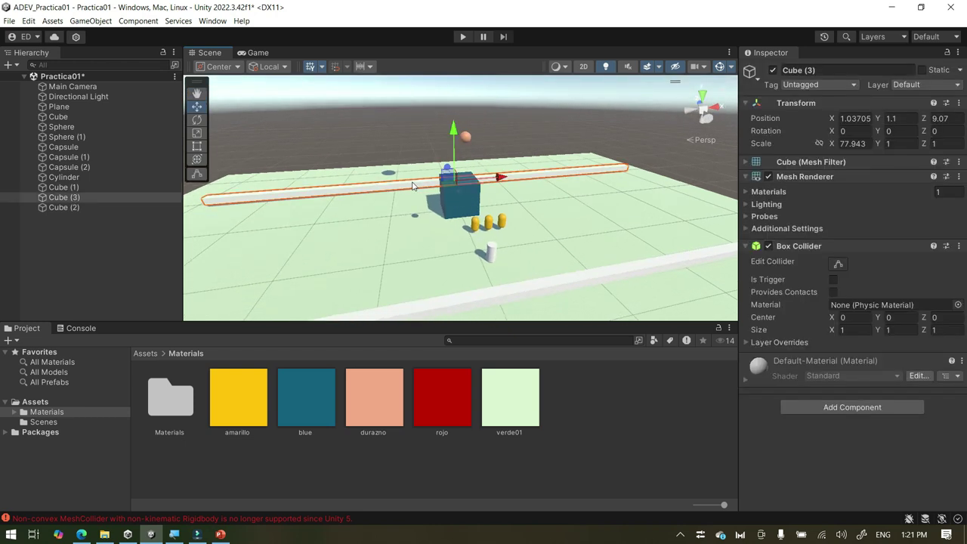
{"action": "left_click", "coordinate": [197, 120]}
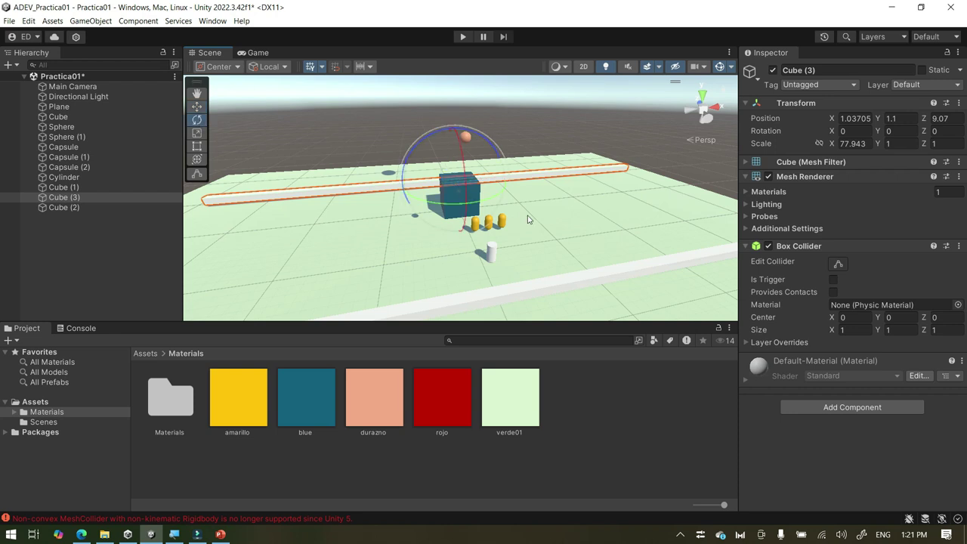
{"action": "left_click_drag", "start_coordinate": [491, 202], "coordinate": [317, 226]}
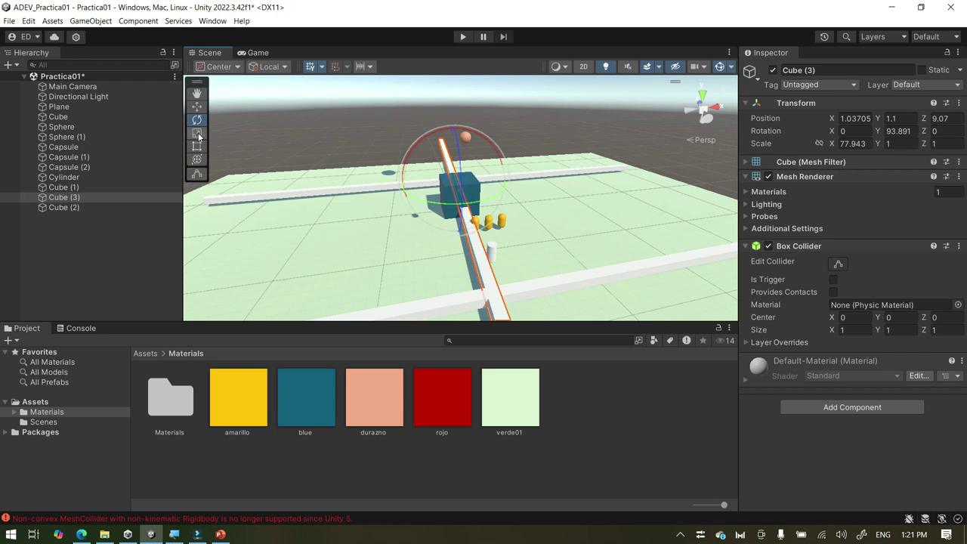
{"action": "left_click", "coordinate": [198, 108]}
{"action": "left_click_drag", "start_coordinate": [505, 172], "coordinate": [280, 201]}
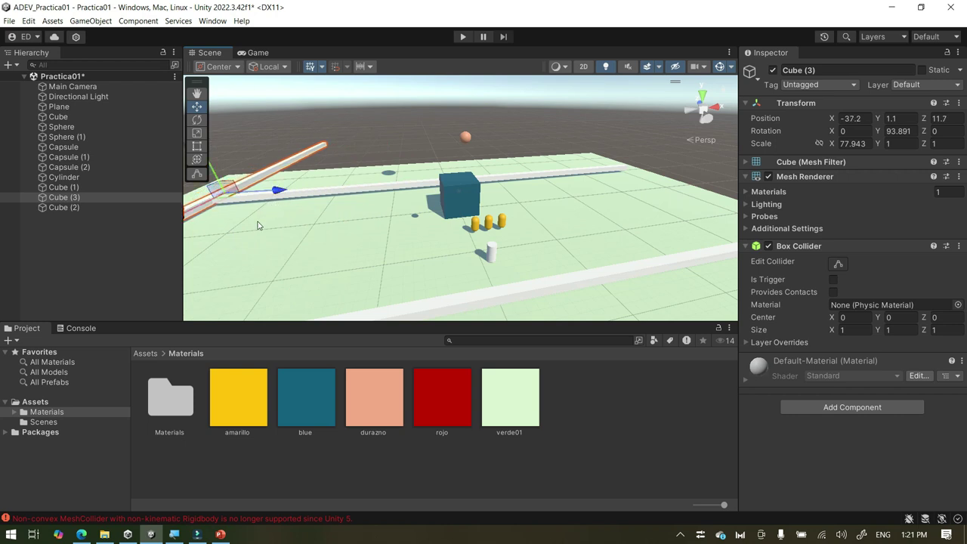
Enlarge the Scene view by reducing the space of the asset browser below it and the Inspector beside it
{"action": "scroll", "coordinate": [257, 225], "scroll_direction": "down", "scroll_amount": 5}
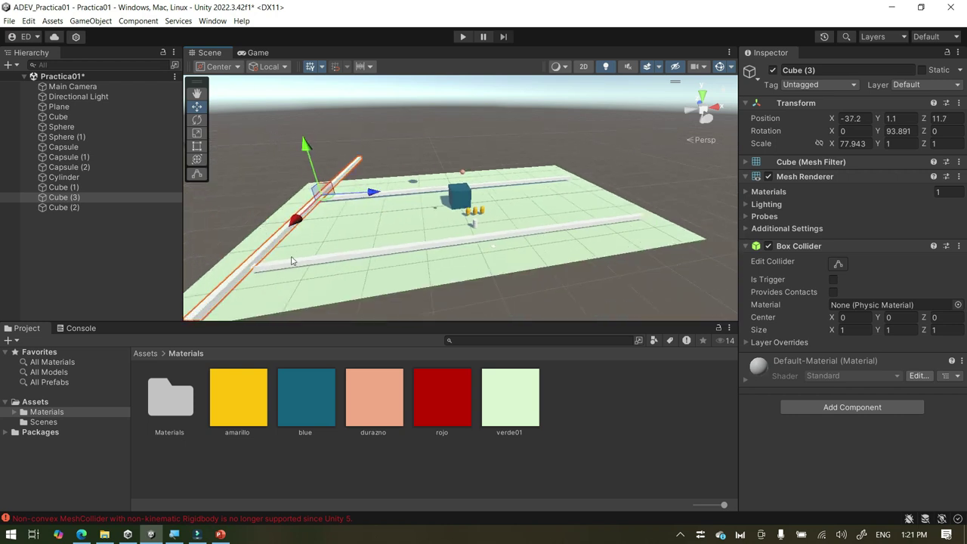
{"action": "left_click_drag", "start_coordinate": [298, 287], "coordinate": [475, 234], "text": "alt"}
{"action": "left_click_drag", "start_coordinate": [473, 322], "coordinate": [447, 426]}
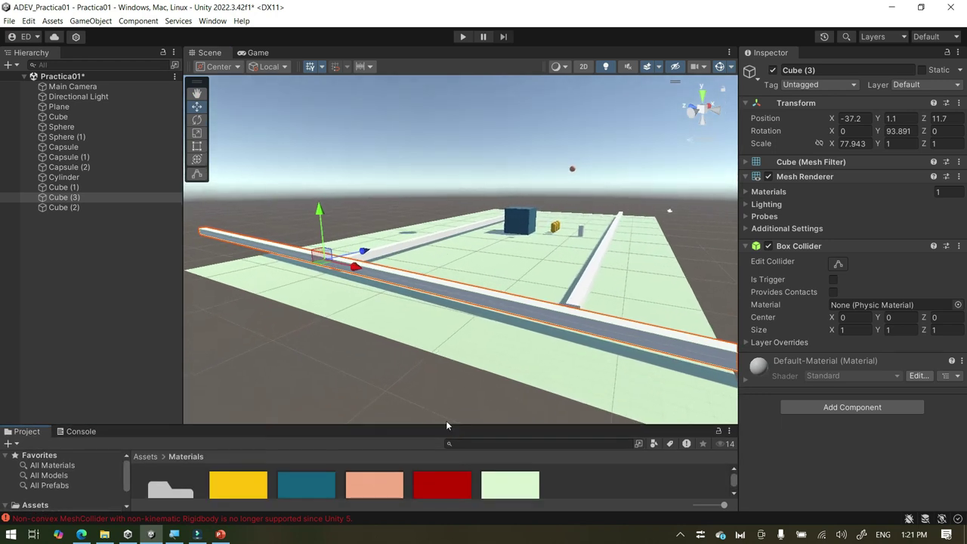
{"action": "left_click_drag", "start_coordinate": [740, 233], "coordinate": [878, 233]}
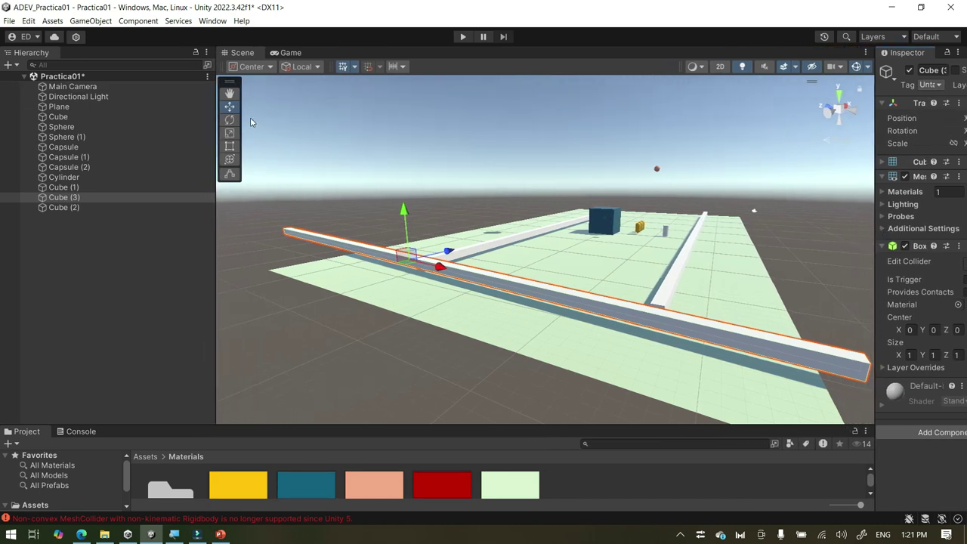
Shorten the crosswise wall along its length and move it so it spans the ends of the two long walls
{"action": "left_click", "coordinate": [230, 133]}
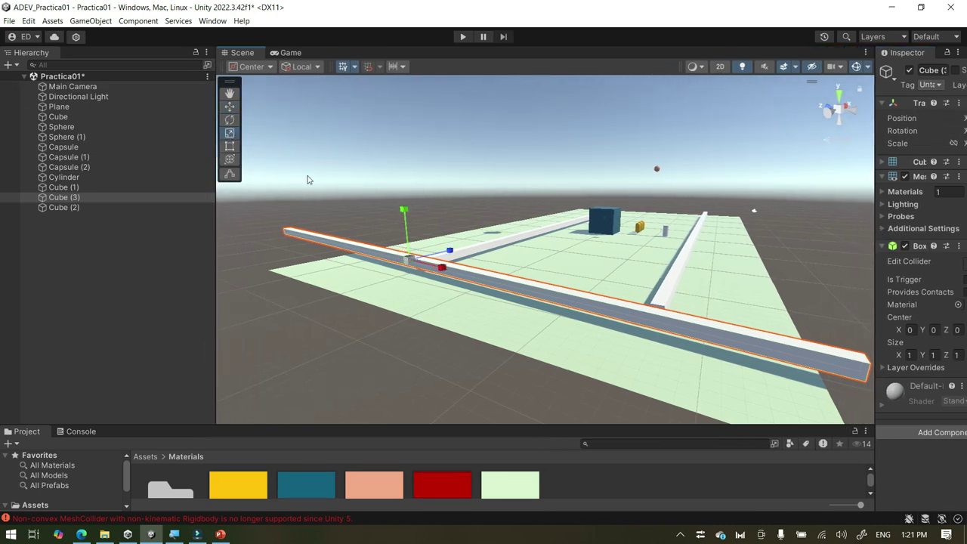
{"action": "mouse_move", "coordinate": [442, 266]}
{"action": "left_mouse_down"}
{"action": "mouse_move", "coordinate": [451, 268]}
{"action": "mouse_move", "coordinate": [425, 262]}
{"action": "left_mouse_up"}
{"action": "left_click", "coordinate": [229, 107]}
{"action": "left_click_drag", "start_coordinate": [440, 266], "coordinate": [518, 287]}
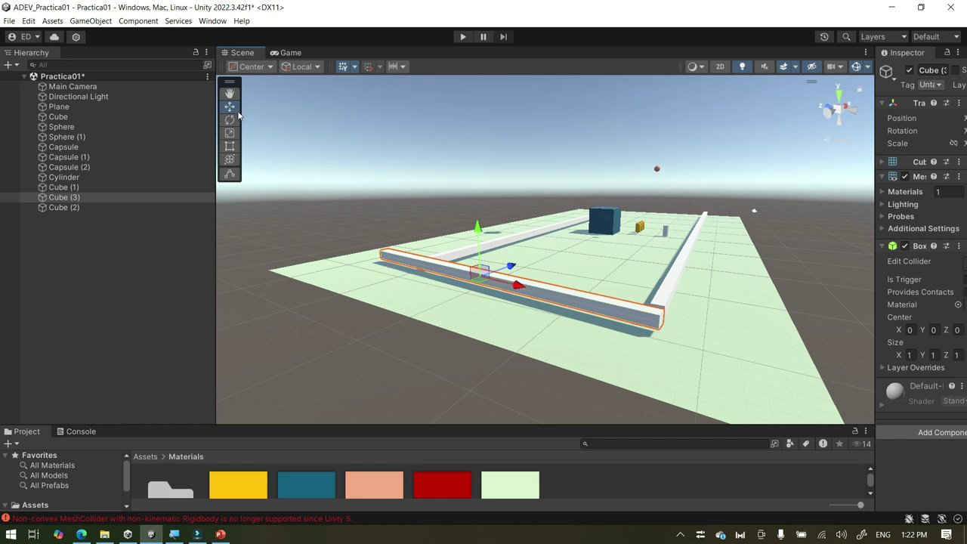
{"action": "left_click", "coordinate": [229, 133]}
{"action": "left_click_drag", "start_coordinate": [519, 284], "coordinate": [511, 285]}
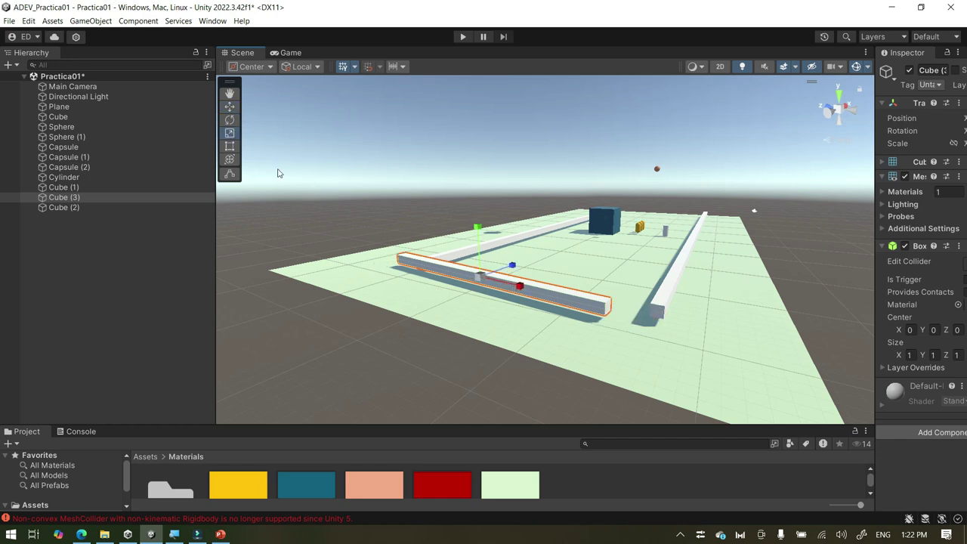
{"action": "left_click", "coordinate": [229, 106]}
{"action": "left_click_drag", "start_coordinate": [518, 286], "coordinate": [553, 301]}
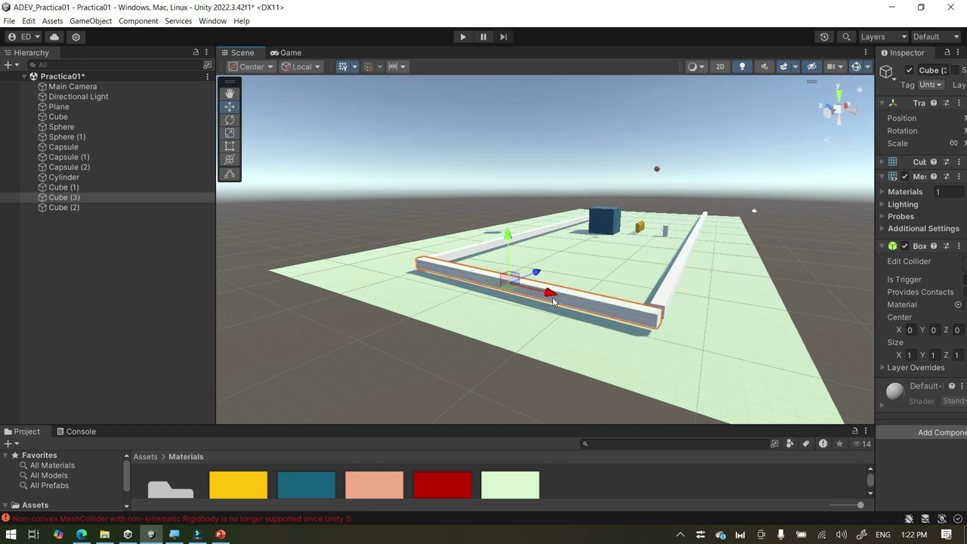
Duplicate the short end wall and move the copy to the opposite ends of the long walls to close the rectangle
{"action": "left_click", "coordinate": [721, 380]}
{"action": "left_click_drag", "start_coordinate": [686, 367], "coordinate": [260, 459], "text": "alt"}
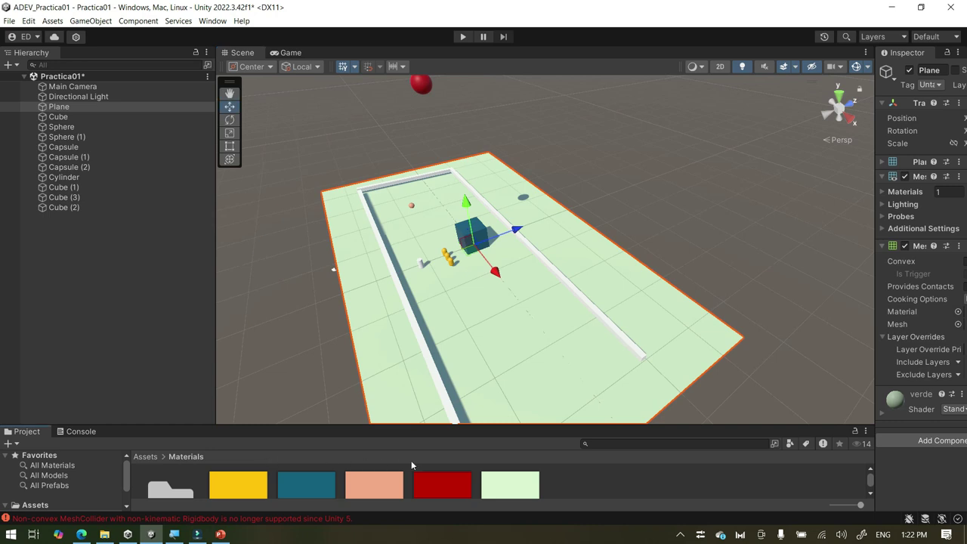
{"action": "left_click_drag", "start_coordinate": [355, 372], "coordinate": [432, 259], "text": "alt"}
{"action": "left_click", "coordinate": [317, 258]}
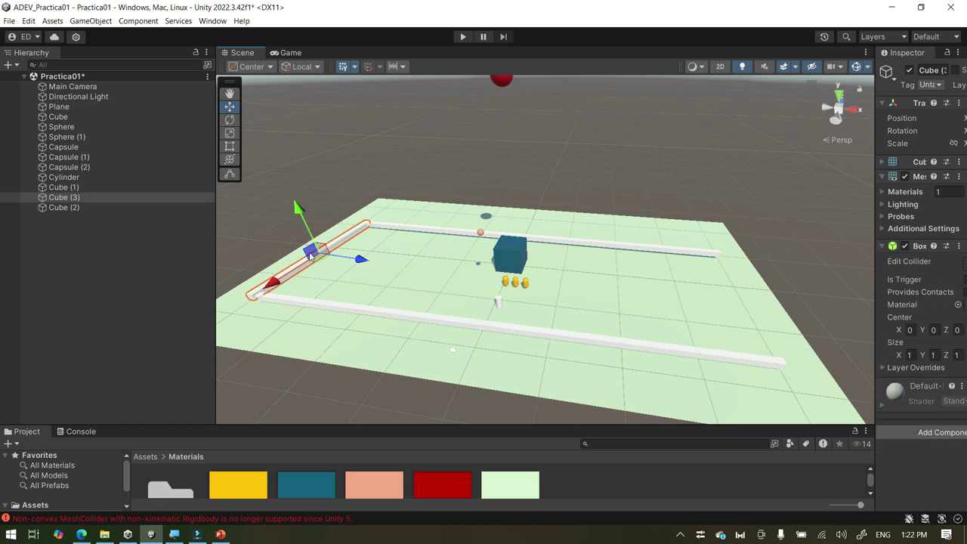
{"action": "key", "text": "ctrl+d"}
{"action": "left_click_drag", "start_coordinate": [352, 243], "coordinate": [758, 333]}
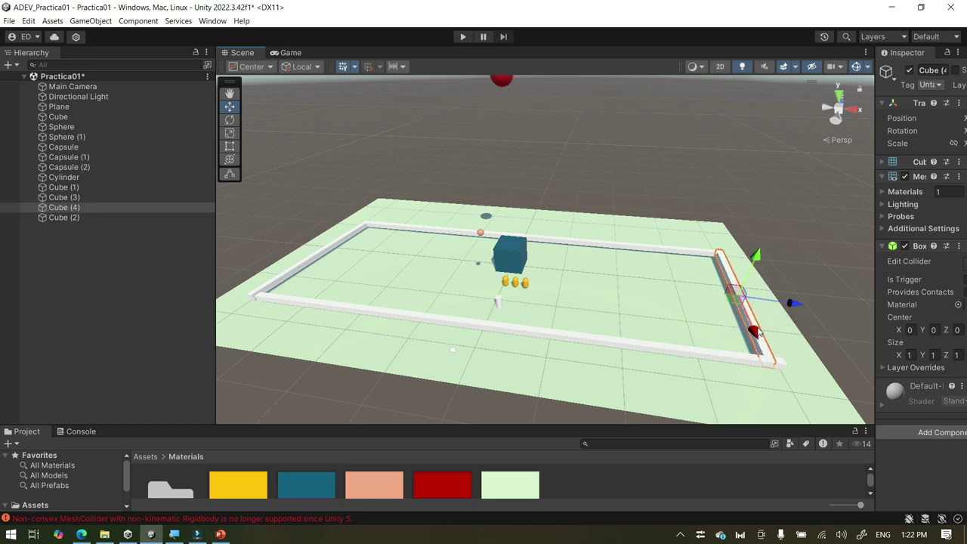
Shift the long wall on the cylinder's side slightly to adjust its fit with the end walls, and deselect it
{"action": "left_click", "coordinate": [819, 334]}
{"action": "left_click_drag", "start_coordinate": [818, 334], "coordinate": [427, 392], "text": "alt"}
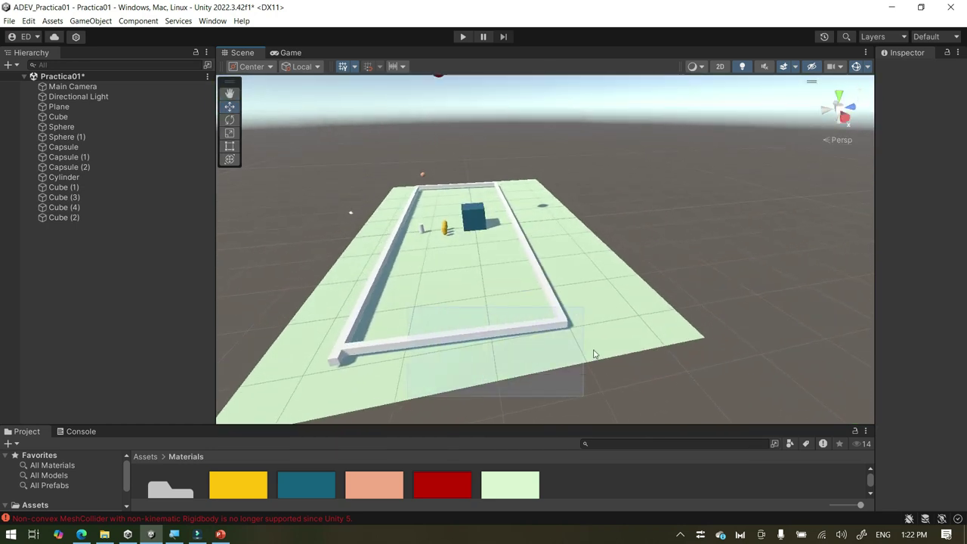
{"action": "left_click_drag", "start_coordinate": [658, 352], "coordinate": [403, 373], "text": "alt"}
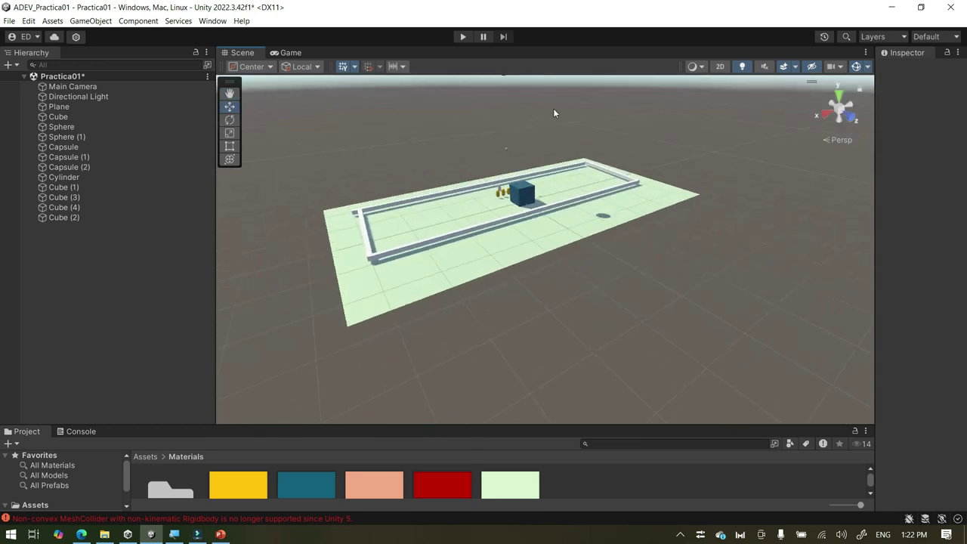
{"action": "scroll", "coordinate": [543, 147], "scroll_direction": "up", "scroll_amount": 8}
{"action": "scroll", "coordinate": [544, 148], "scroll_direction": "down", "scroll_amount": 3}
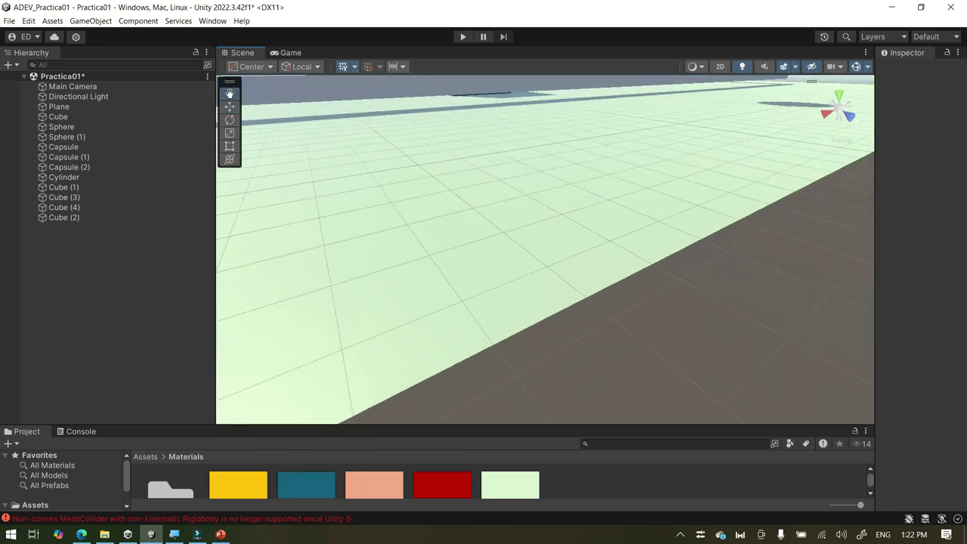
{"action": "scroll", "coordinate": [561, 250], "scroll_direction": "down", "scroll_amount": 10}
{"action": "left_click_drag", "start_coordinate": [561, 250], "coordinate": [480, 422], "text": "alt"}
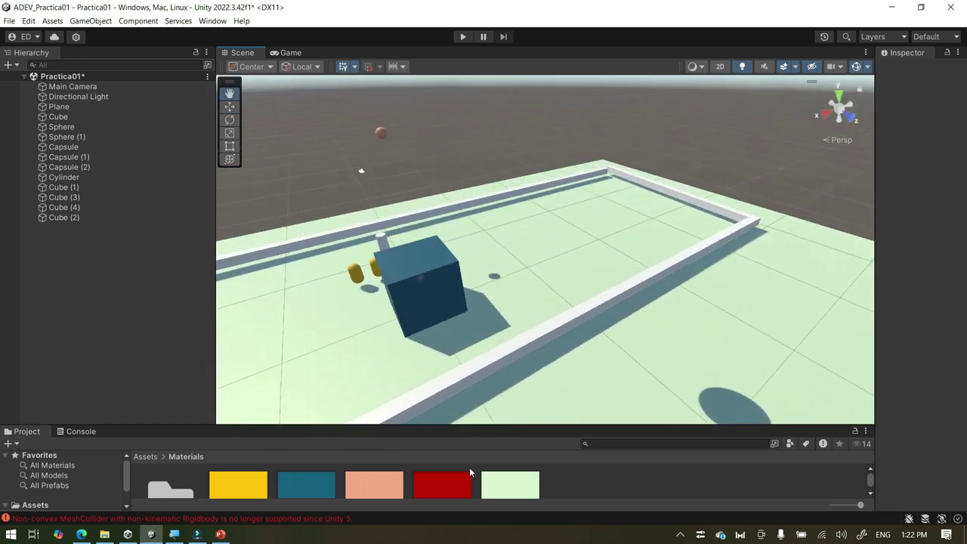
{"action": "key", "text": "w"}
{"action": "left_click", "coordinate": [330, 236]}
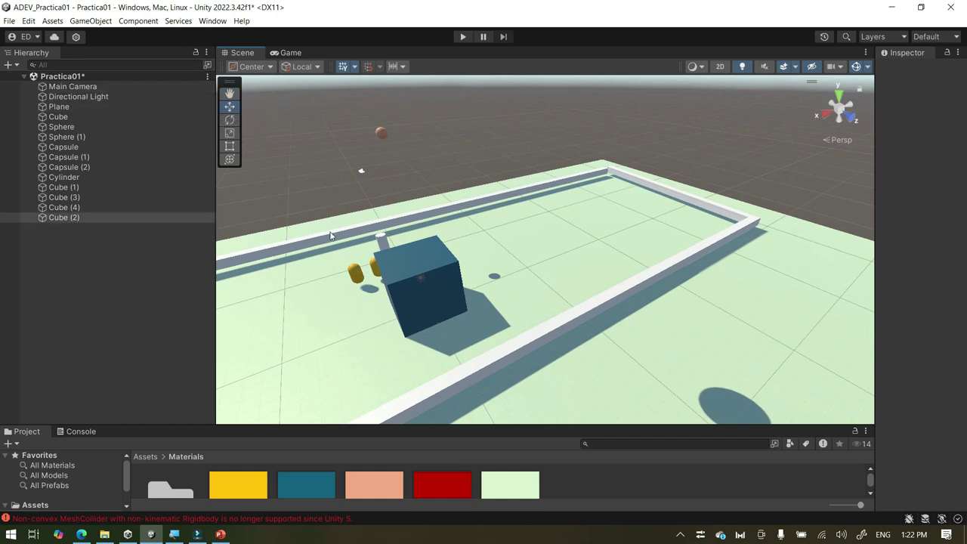
{"action": "left_click_drag", "start_coordinate": [316, 239], "coordinate": [344, 236]}
{"action": "left_click", "coordinate": [672, 158]}
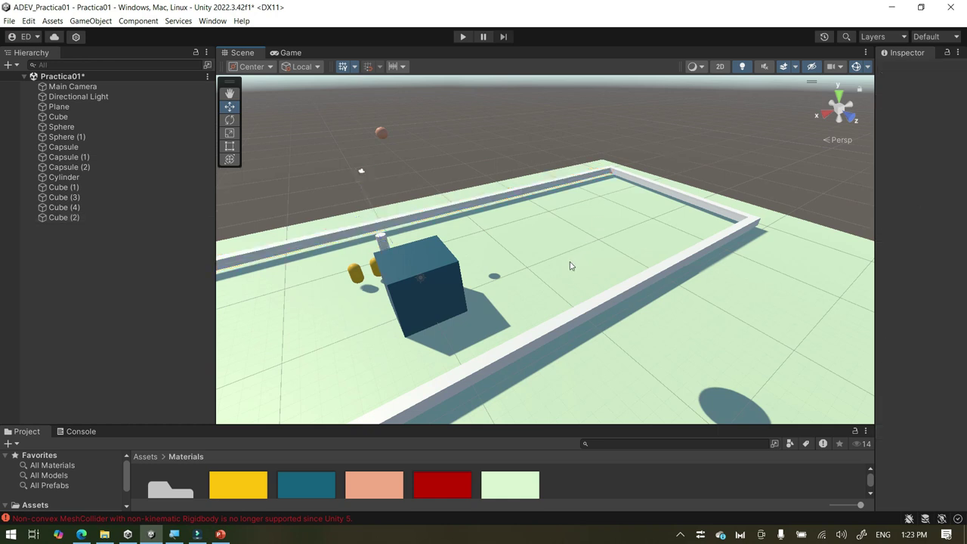
Examine the walled enclosure and the objects inside it from several sides and from above
{"action": "left_click_drag", "start_coordinate": [578, 259], "coordinate": [637, 247], "text": "alt"}
{"action": "scroll", "coordinate": [638, 249], "scroll_direction": "down", "scroll_amount": 10}
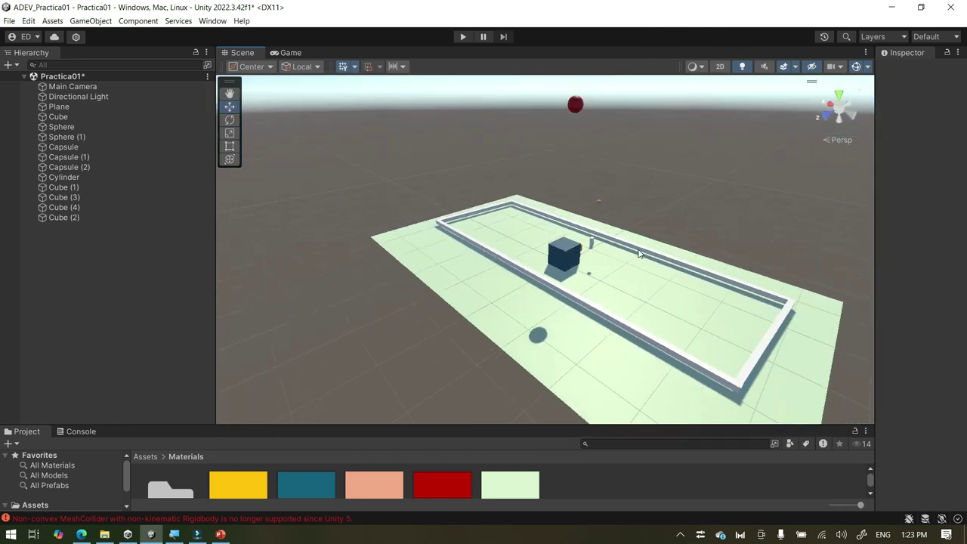
{"action": "left_click_drag", "start_coordinate": [671, 390], "coordinate": [856, 508], "text": "alt"}
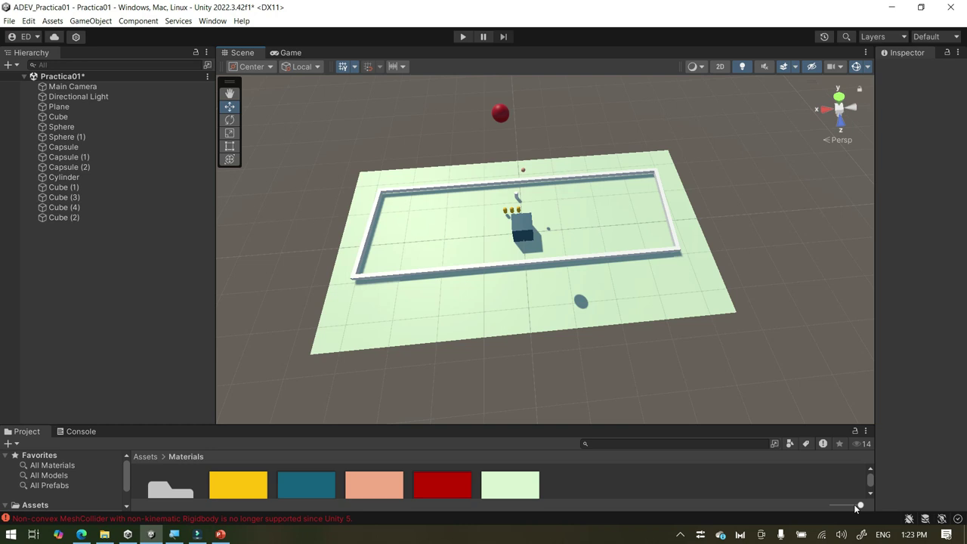
{"action": "scroll", "coordinate": [490, 218], "scroll_direction": "up", "scroll_amount": 8}
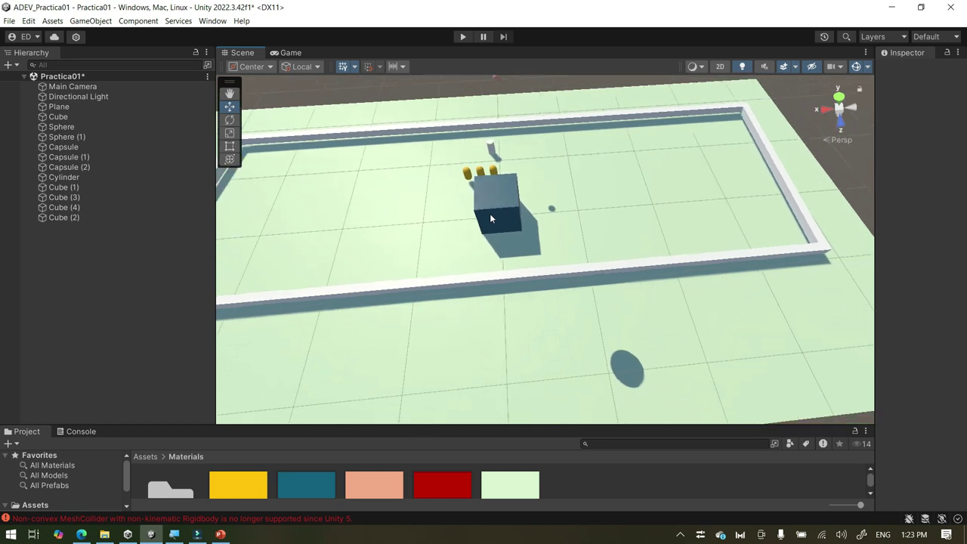
{"action": "scroll", "coordinate": [490, 218], "scroll_direction": "down", "scroll_amount": 2}
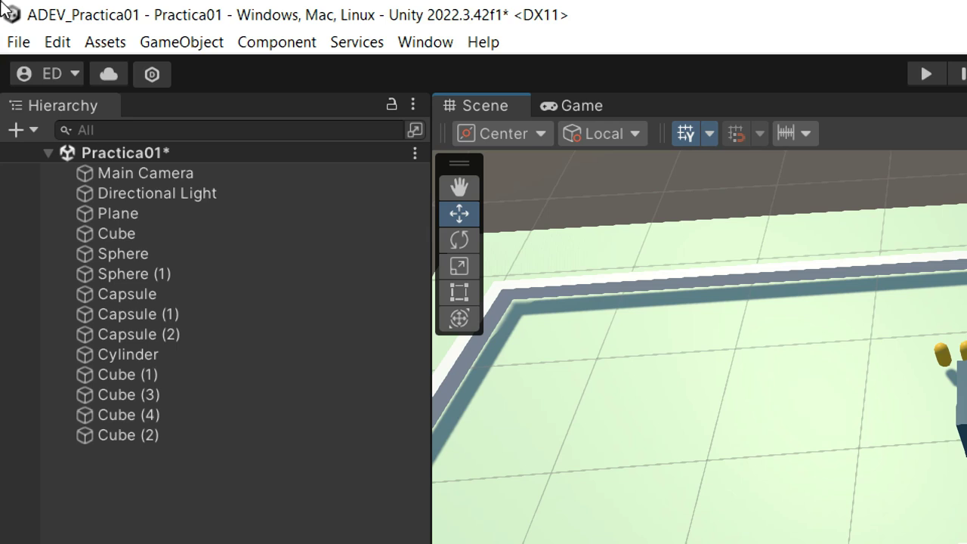
Open Unity's Asset Store page and continue to the online store in the web browser
{"action": "left_click", "coordinate": [293, 45]}
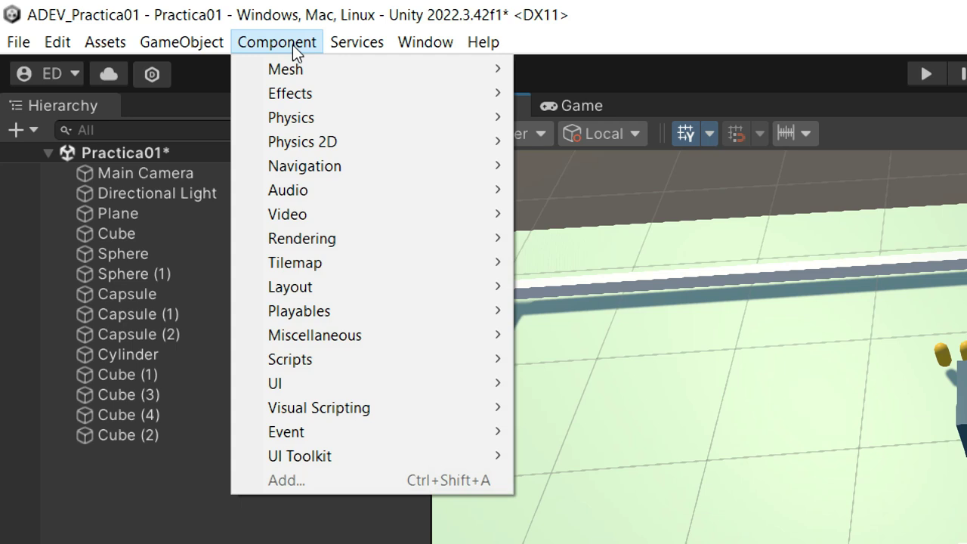
{"action": "mouse_move", "coordinate": [349, 49]}
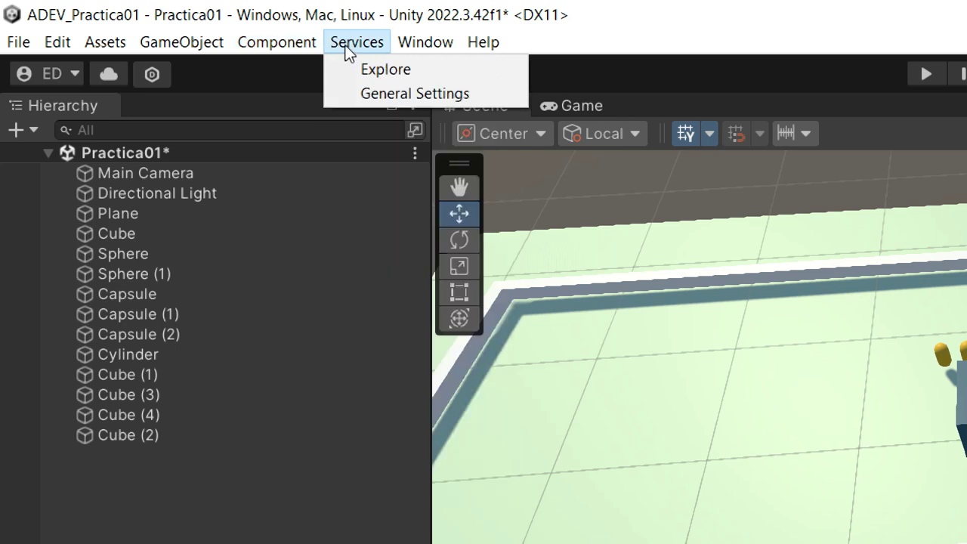
{"action": "mouse_move", "coordinate": [429, 47]}
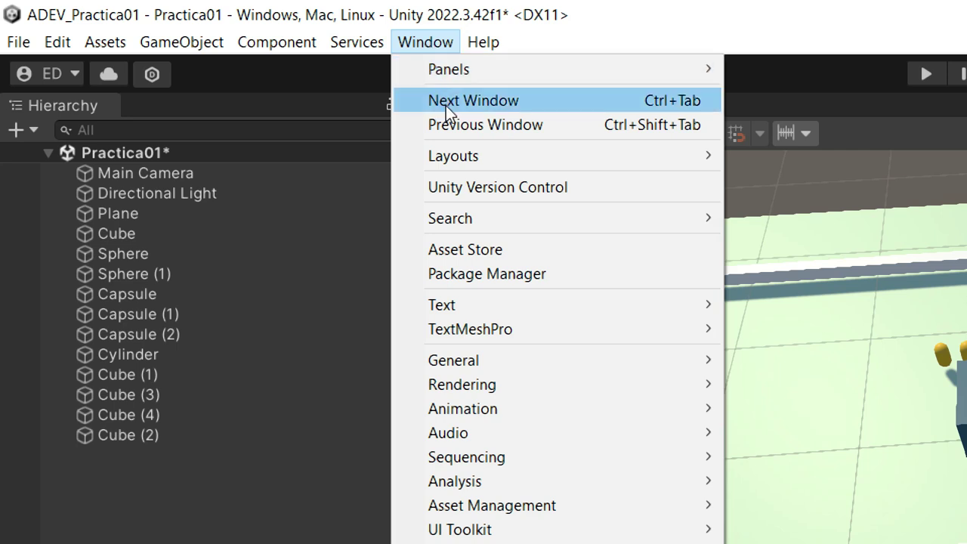
{"action": "left_click", "coordinate": [522, 249]}
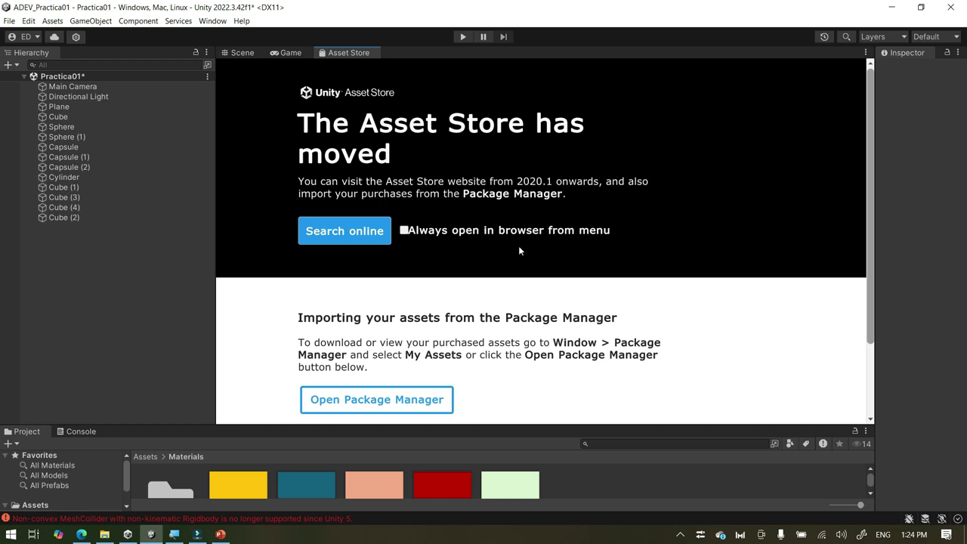
{"action": "left_click", "coordinate": [345, 234]}
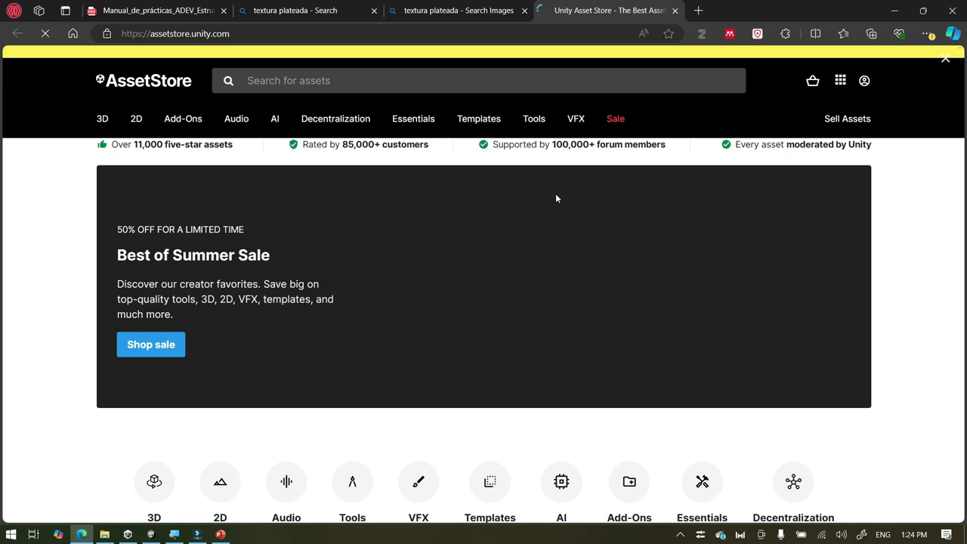
{"action": "right_click", "coordinate": [519, 206]}
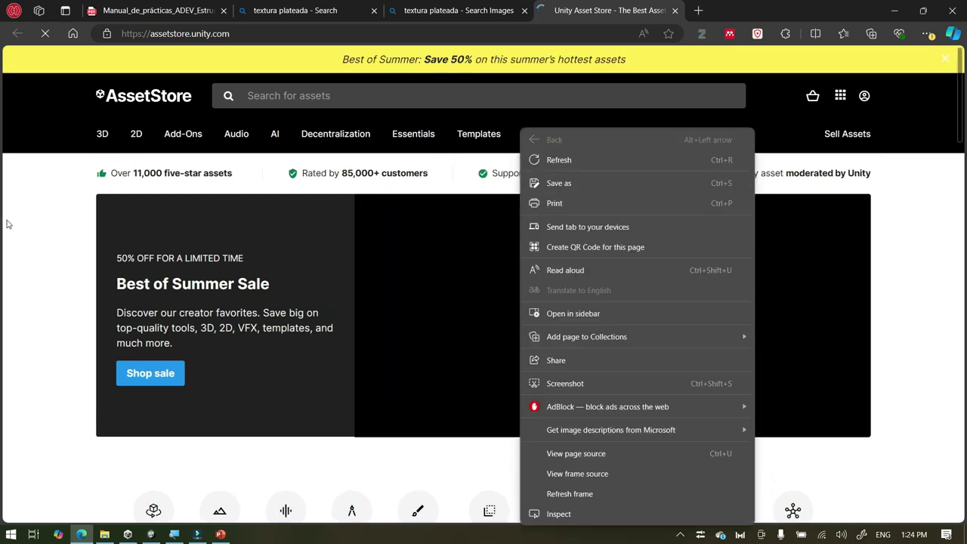
{"action": "left_click", "coordinate": [38, 230]}
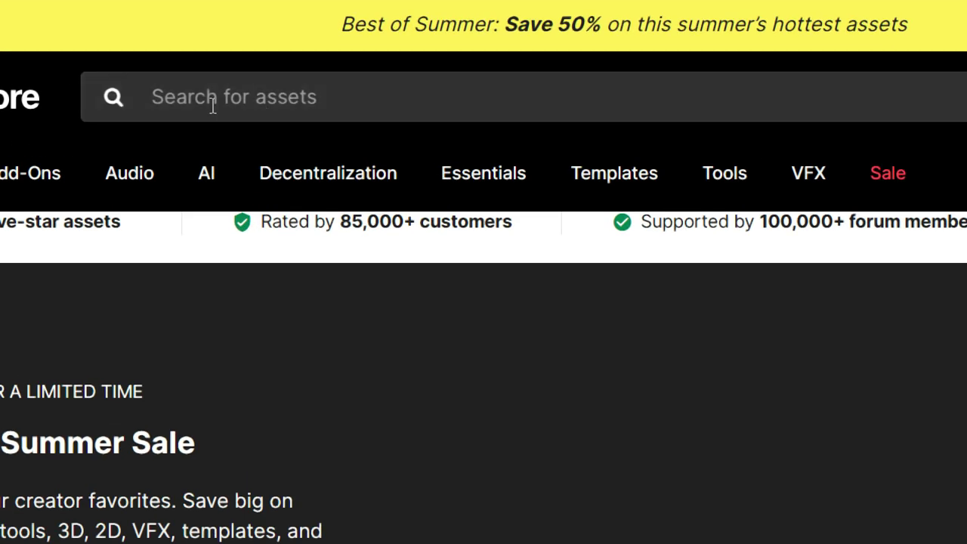
Search the Asset Store for "tree" and bring up the results page
{"action": "left_click", "coordinate": [403, 108]}
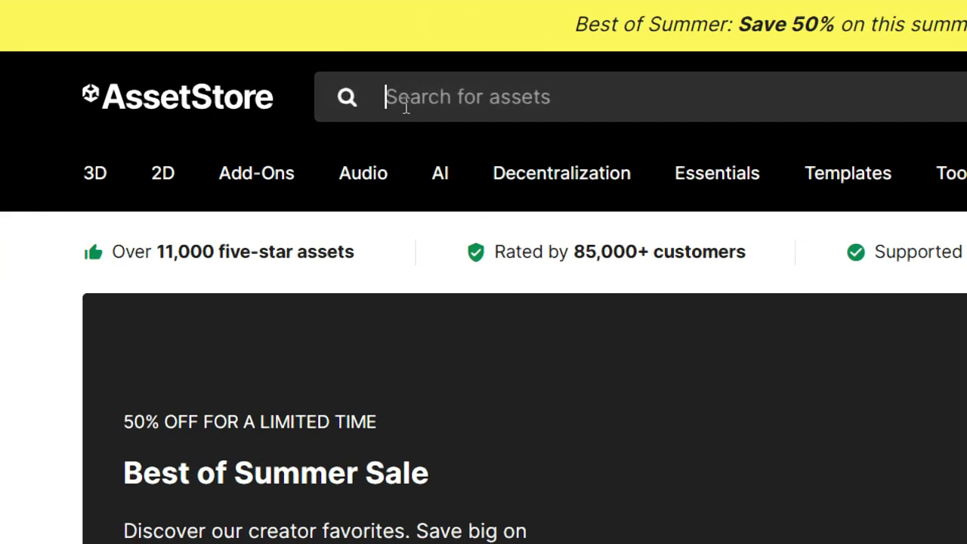
{"action": "type", "text": "tree"}
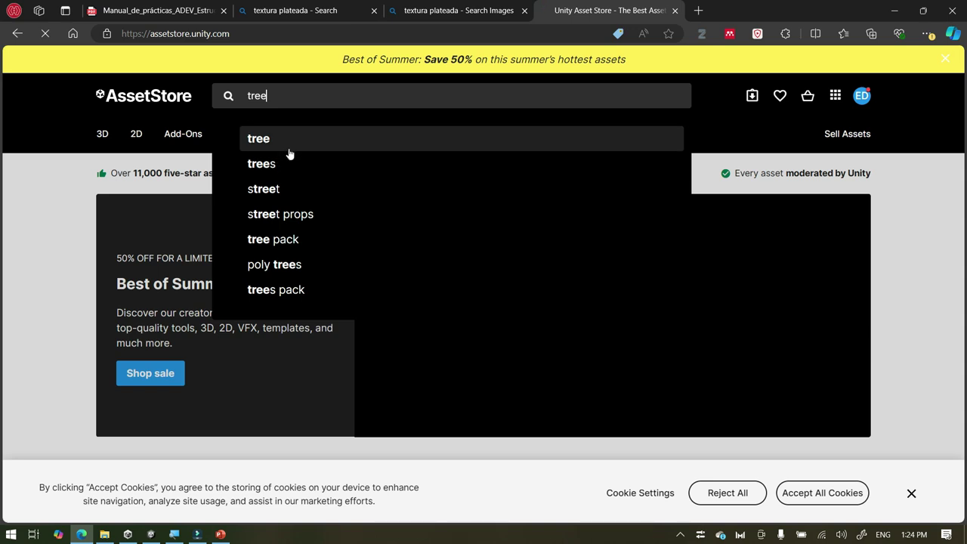
{"action": "left_click", "coordinate": [287, 147]}
{"action": "mouse_move", "coordinate": [287, 147]}
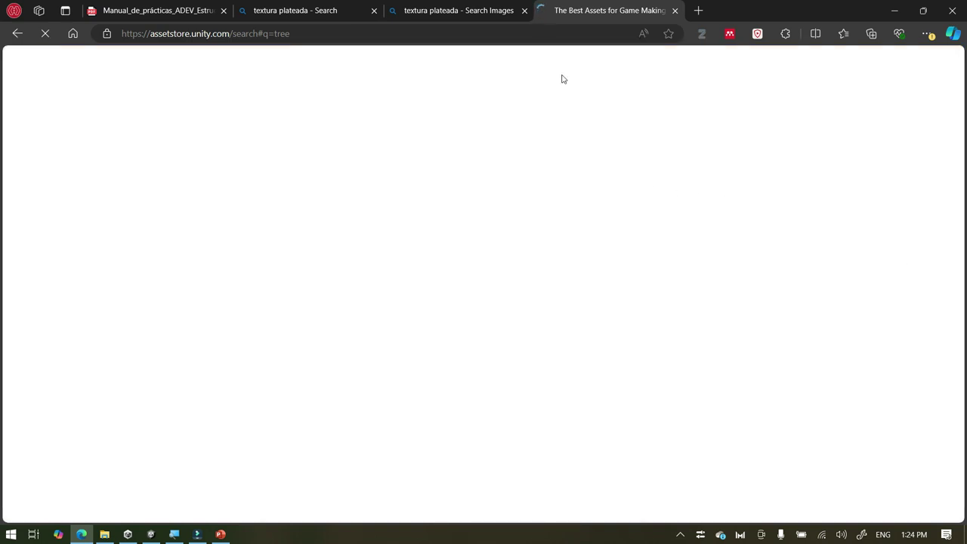
{"action": "left_click", "coordinate": [469, 11]}
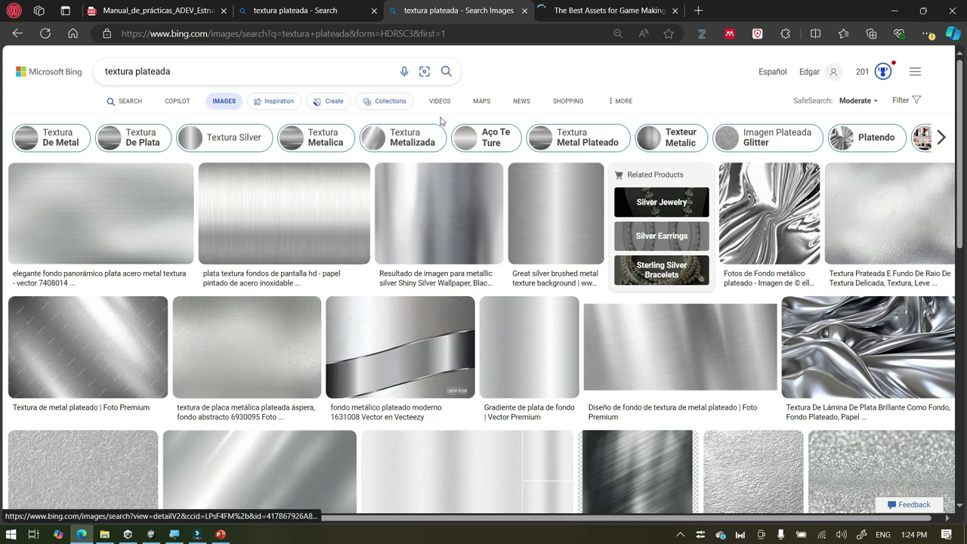
{"action": "left_click", "coordinate": [605, 10]}
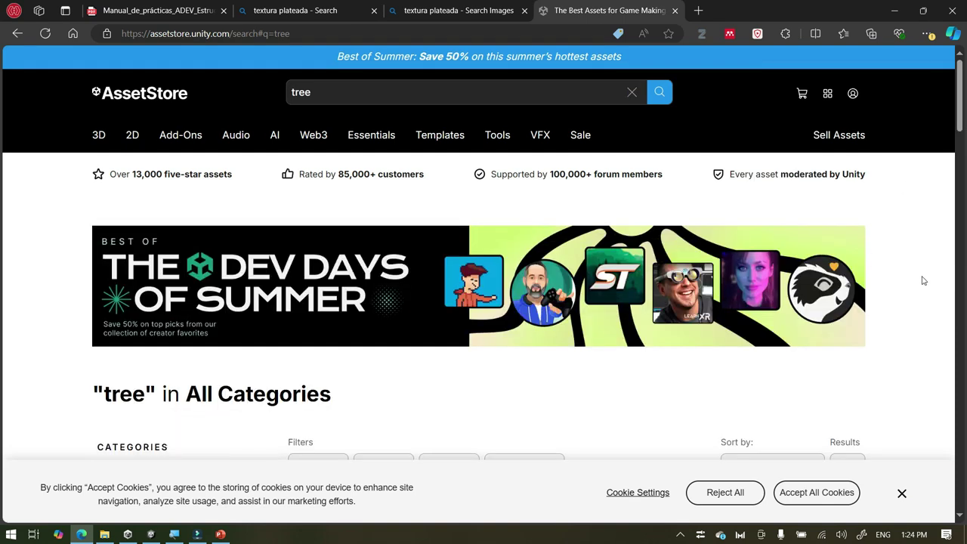
Look over the tree results and filter them by price to free assets only
{"action": "scroll", "coordinate": [916, 268], "scroll_direction": "down", "scroll_amount": 3}
{"action": "scroll", "coordinate": [922, 280], "scroll_direction": "down", "scroll_amount": 1}
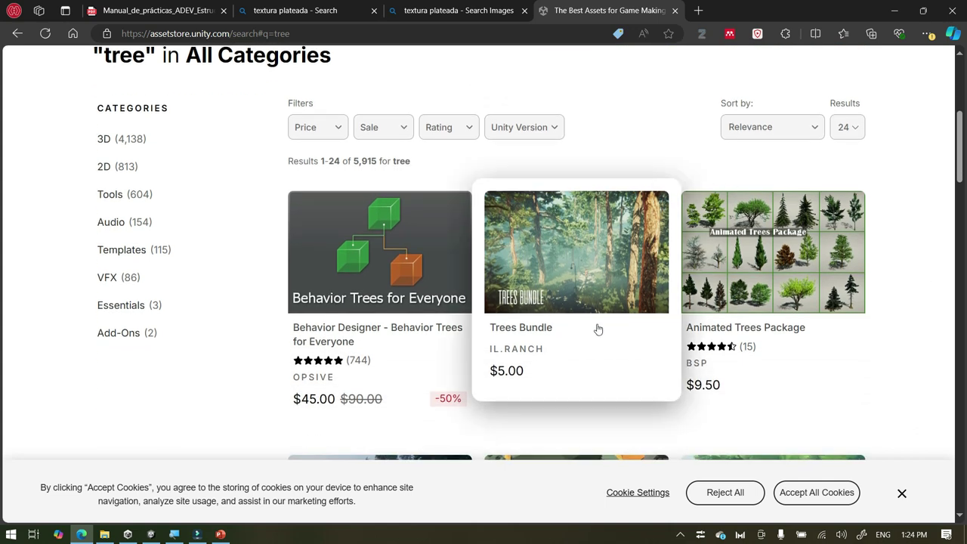
{"action": "scroll", "coordinate": [616, 329], "scroll_direction": "down", "scroll_amount": 1}
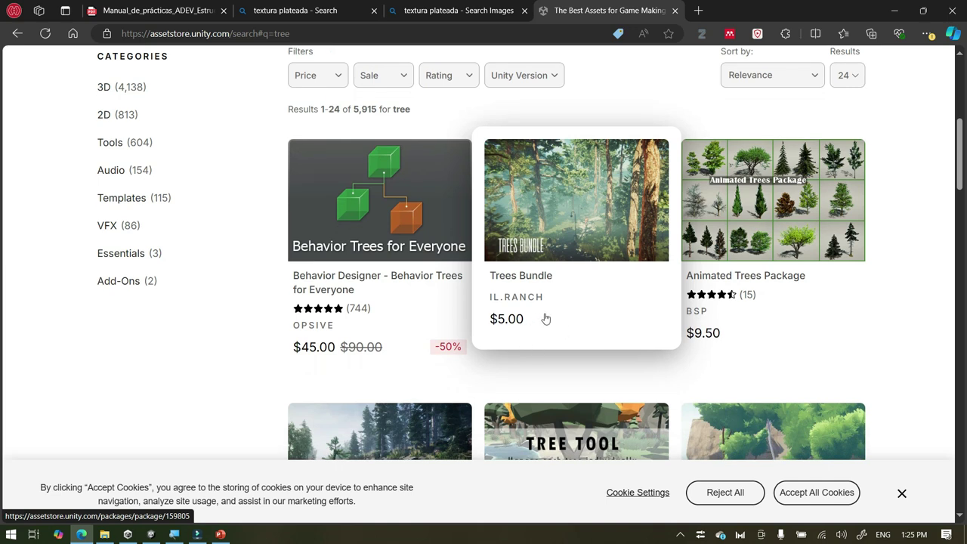
{"action": "scroll", "coordinate": [470, 417], "scroll_direction": "down", "scroll_amount": 2}
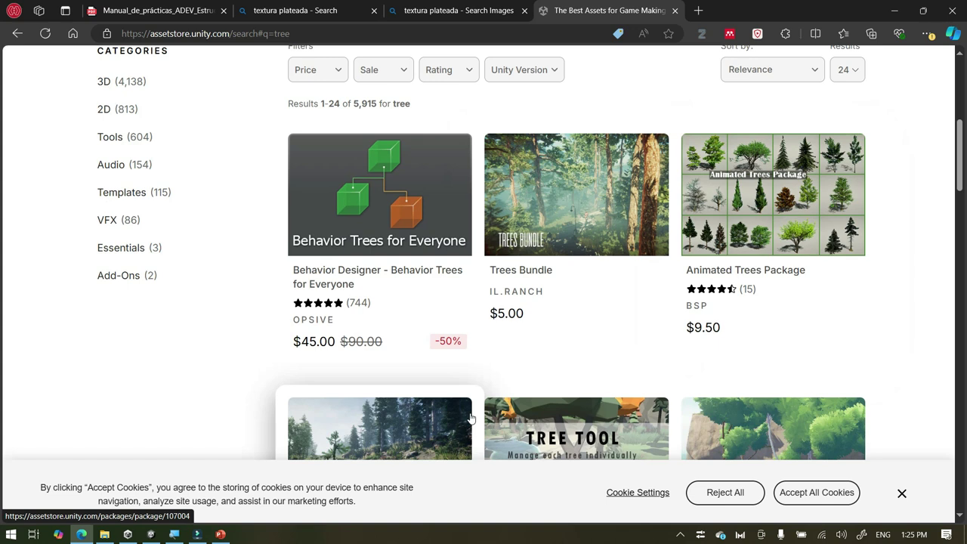
{"action": "scroll", "coordinate": [470, 418], "scroll_direction": "down", "scroll_amount": 2}
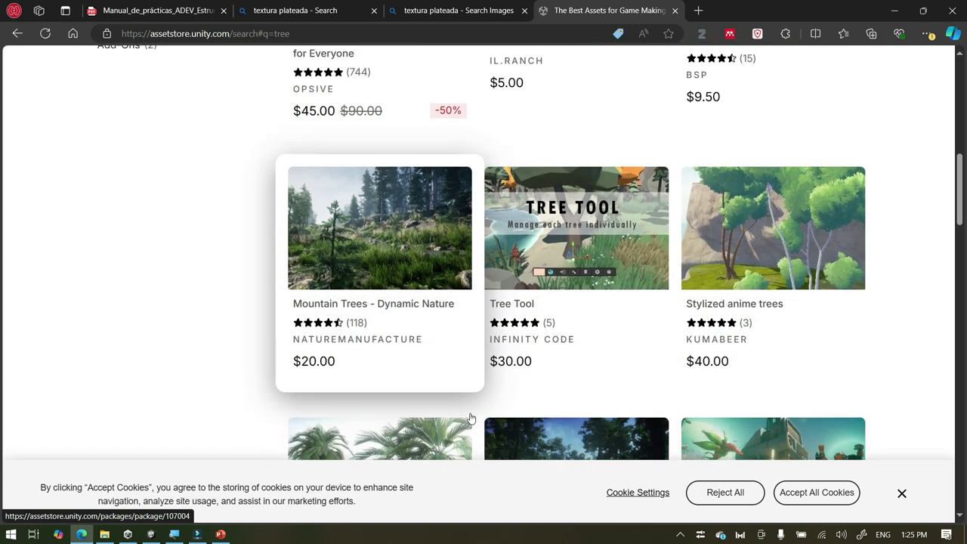
{"action": "scroll", "coordinate": [470, 417], "scroll_direction": "up", "scroll_amount": 1}
{"action": "scroll", "coordinate": [471, 418], "scroll_direction": "up", "scroll_amount": 5}
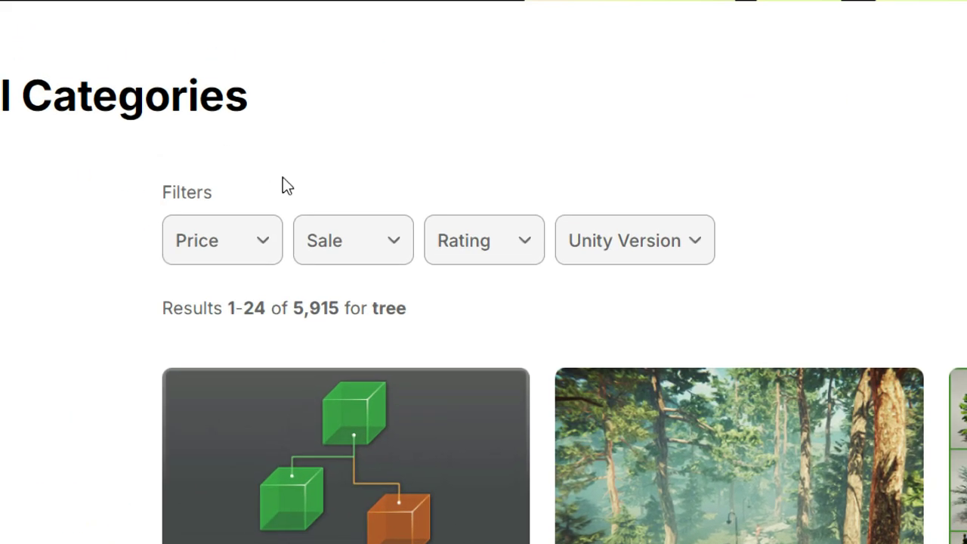
{"action": "left_click", "coordinate": [237, 245]}
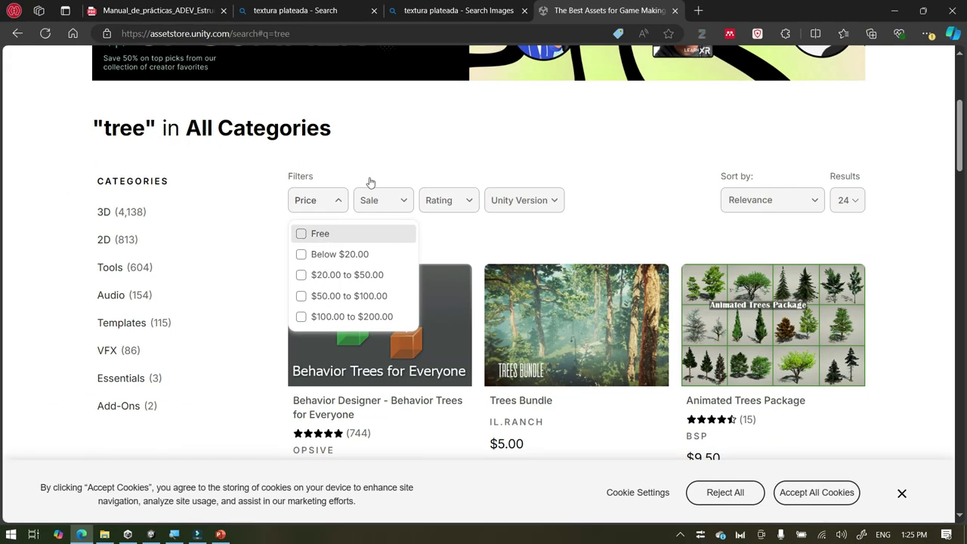
{"action": "left_click", "coordinate": [300, 235]}
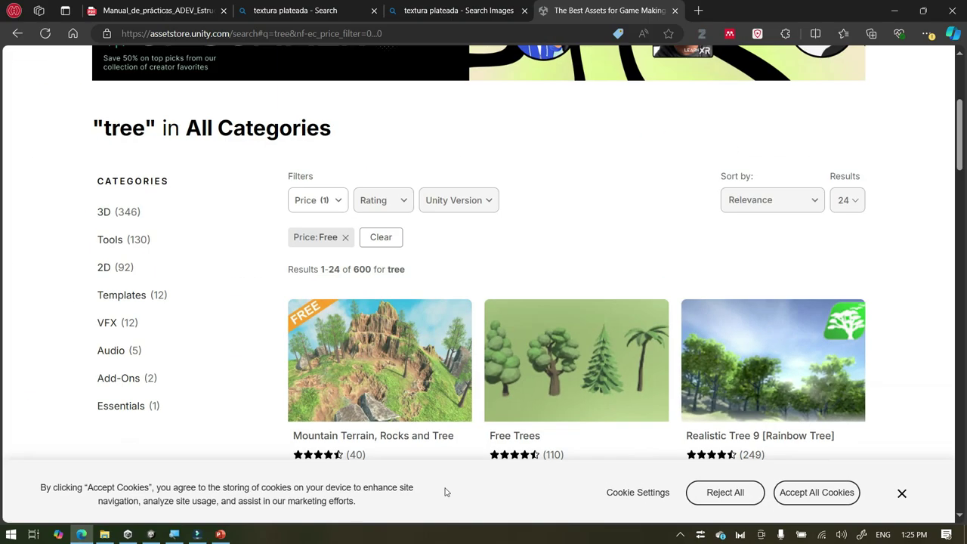
Open the product page of the free asset Realistic Tree 9 [Rainbow Tree] and look over its preview and details
{"action": "scroll", "coordinate": [577, 433], "scroll_direction": "down", "scroll_amount": 2}
{"action": "scroll", "coordinate": [577, 433], "scroll_direction": "down", "scroll_amount": 2}
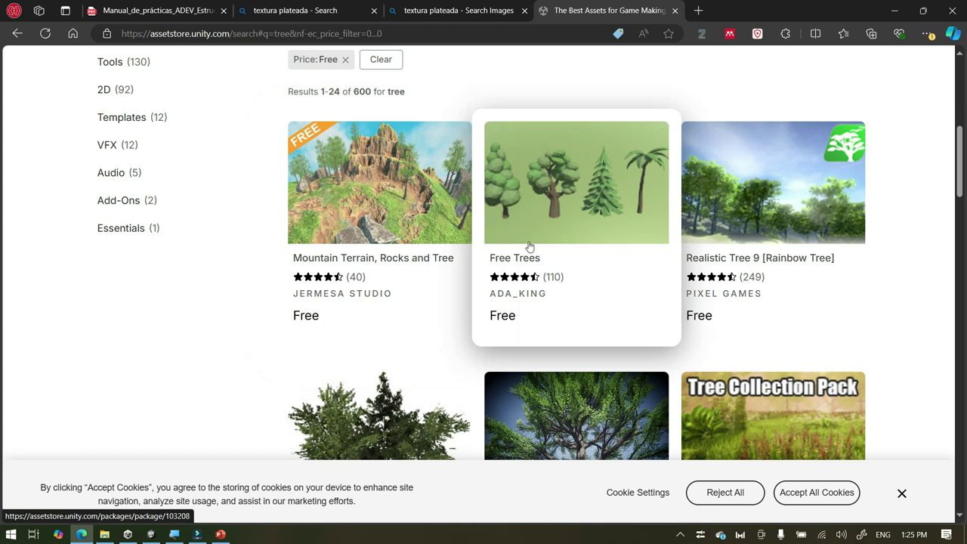
{"action": "left_click", "coordinate": [773, 209]}
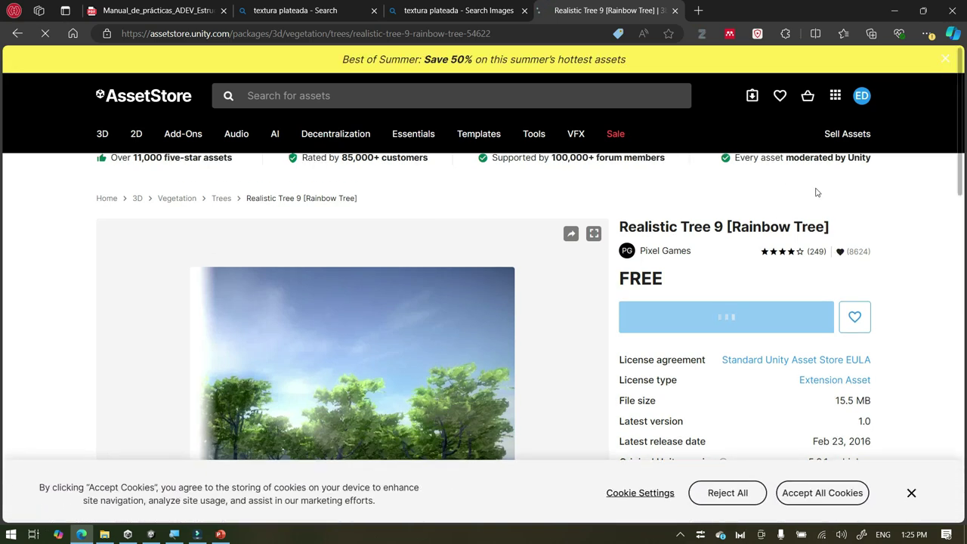
{"action": "scroll", "coordinate": [615, 329], "scroll_direction": "down", "scroll_amount": 1}
{"action": "scroll", "coordinate": [615, 328], "scroll_direction": "down", "scroll_amount": 3}
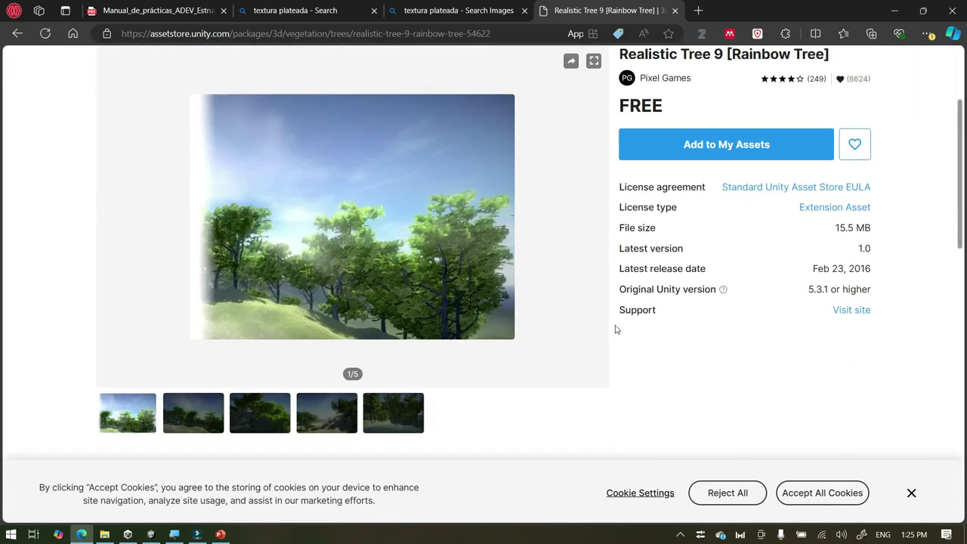
Try adding Realistic Tree 9 [Rainbow Tree] to My Assets, accepting the Terms of Service, and dismiss the confirmation banner
{"action": "scroll", "coordinate": [615, 329], "scroll_direction": "up", "scroll_amount": 2}
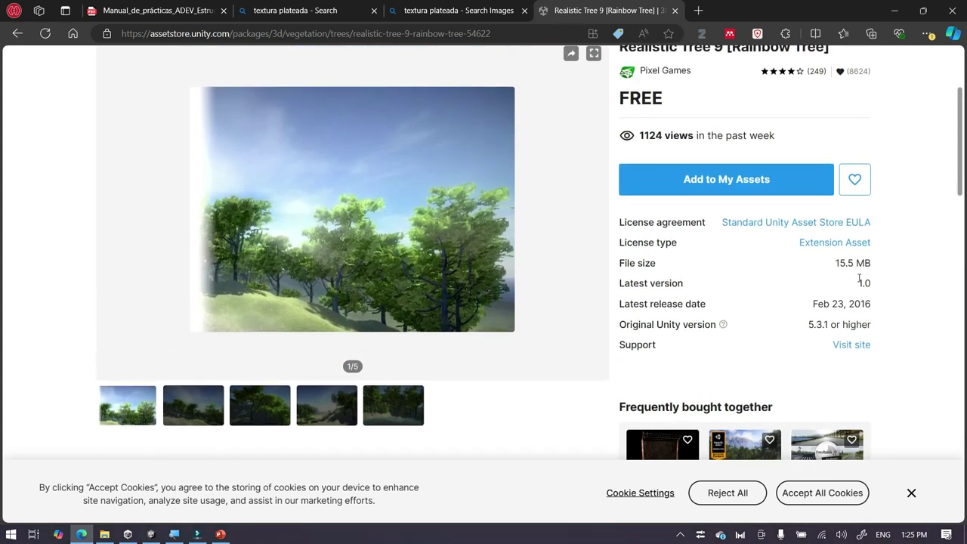
{"action": "left_click", "coordinate": [752, 179]}
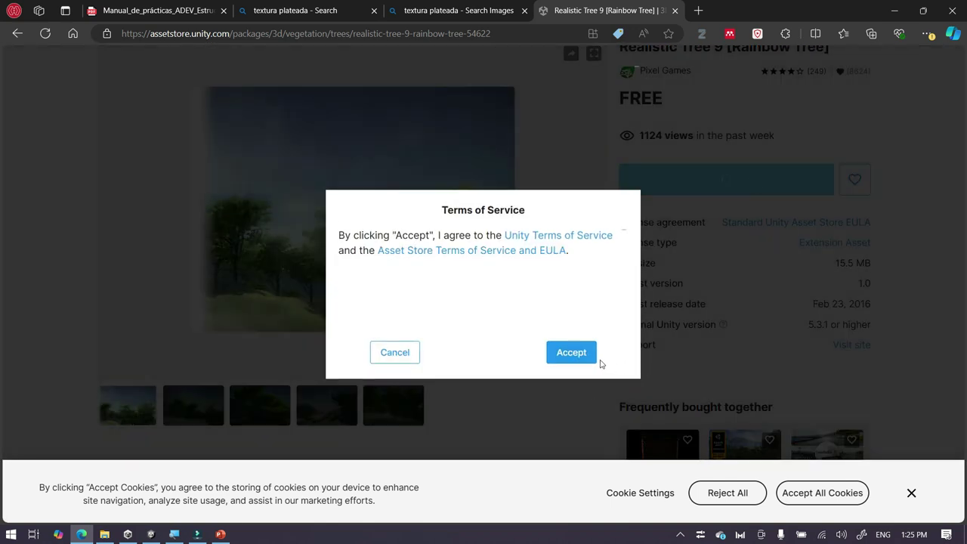
{"action": "left_click", "coordinate": [581, 356]}
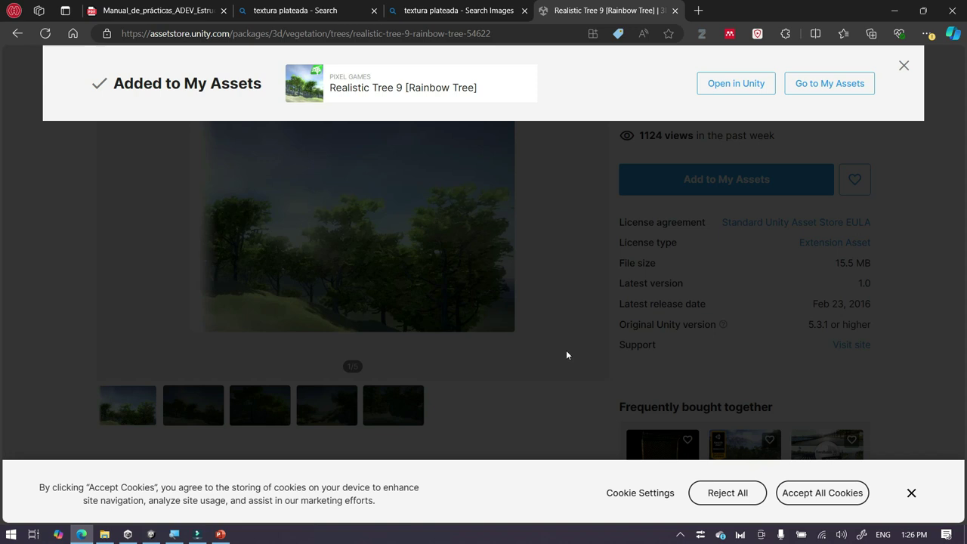
{"action": "left_click", "coordinate": [567, 353]}
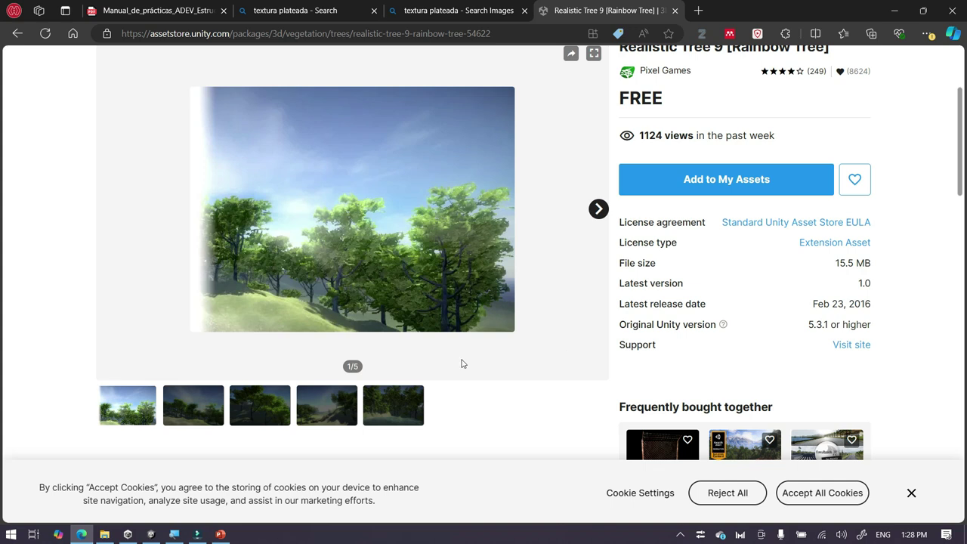
Add Realistic Tree 9 [Rainbow Tree] to My Assets again, accepting the Terms of Service
{"action": "scroll", "coordinate": [43, 386], "scroll_direction": "up", "scroll_amount": 1}
{"action": "scroll", "coordinate": [43, 386], "scroll_direction": "up", "scroll_amount": 3}
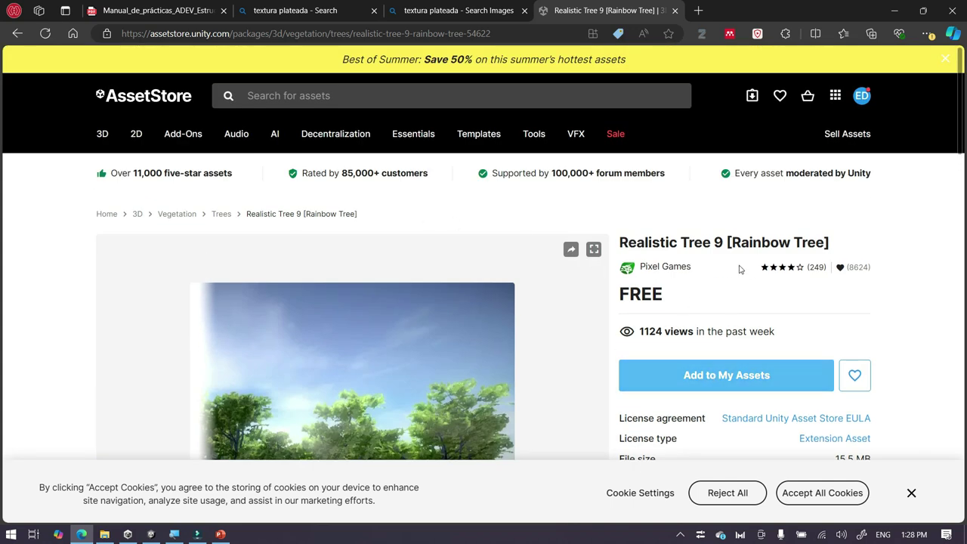
{"action": "mouse_move", "coordinate": [413, 134]}
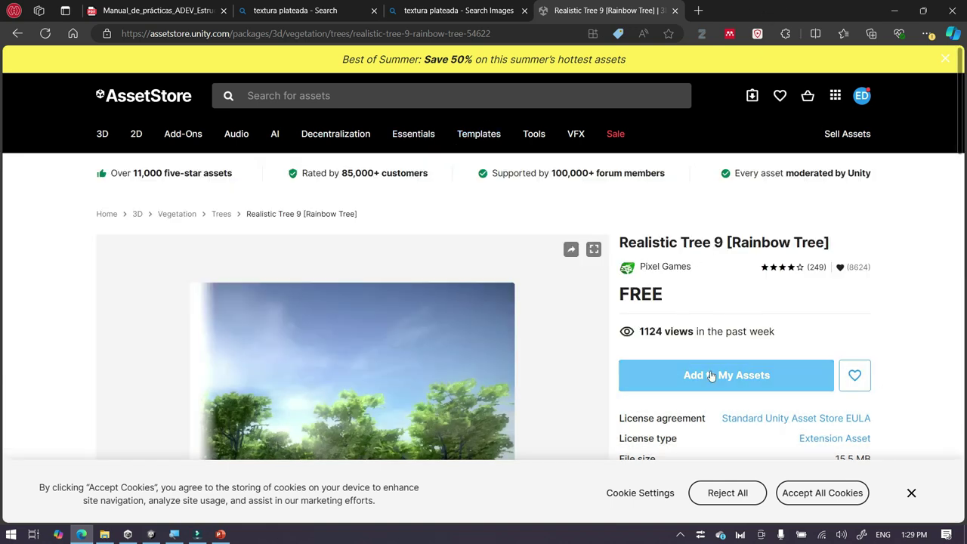
{"action": "left_click", "coordinate": [753, 383]}
{"action": "left_click", "coordinate": [568, 356]}
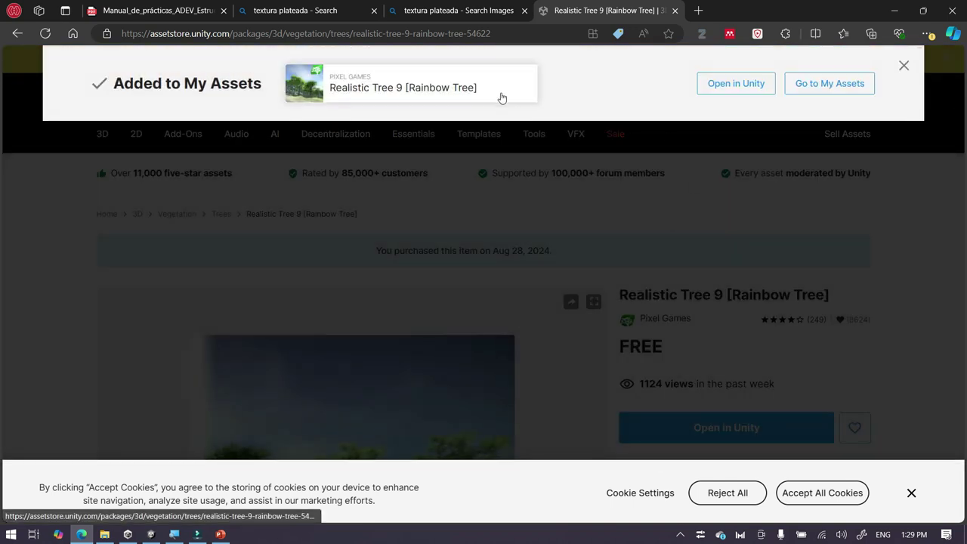
Open Realistic Tree 9 [Rainbow Tree] from the store page in the Unity Editor, allowing the site to launch it, and reposition the Package Manager window
{"action": "scroll", "coordinate": [164, 85], "scroll_direction": "up", "scroll_amount": 3, "text": "ctrl"}
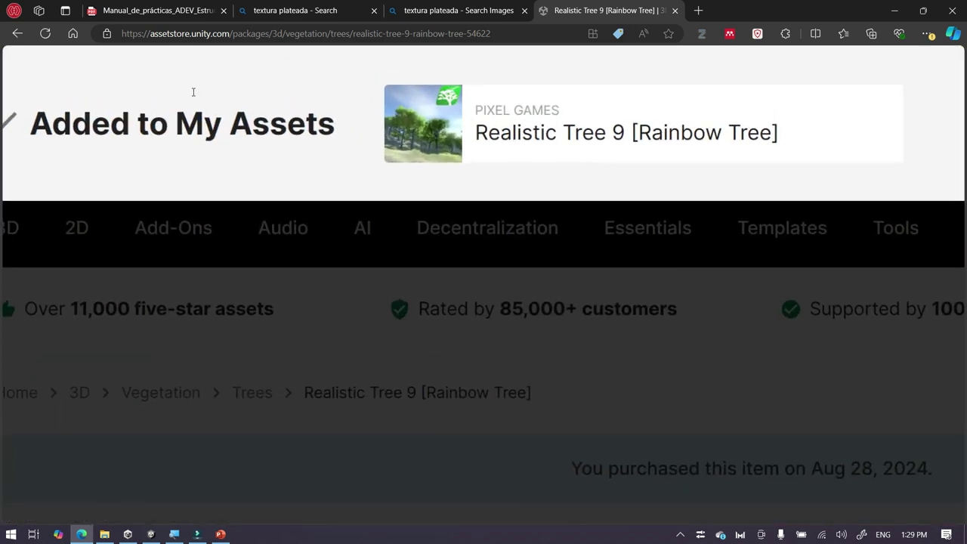
{"action": "scroll", "coordinate": [193, 92], "scroll_direction": "down", "scroll_amount": 3, "text": "ctrl"}
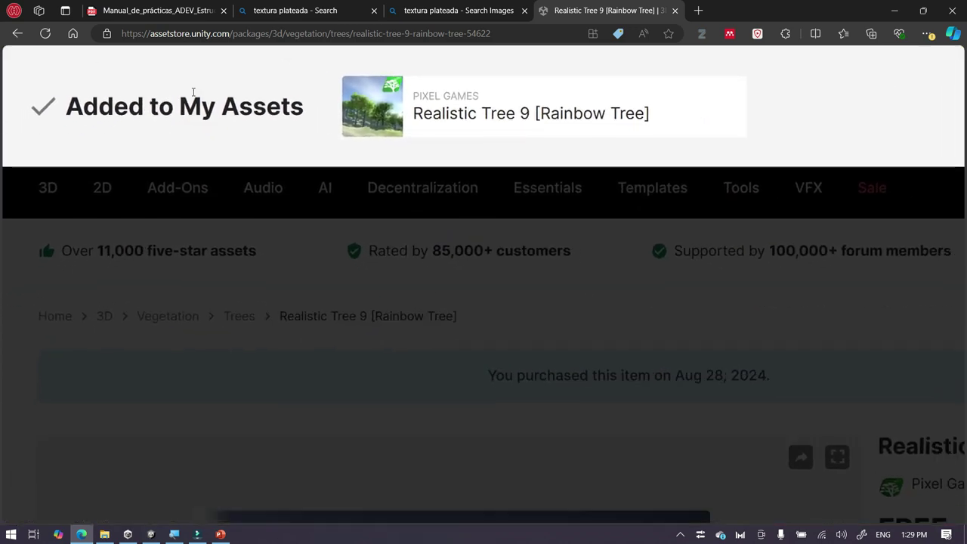
{"action": "scroll", "coordinate": [193, 92], "scroll_direction": "down", "scroll_amount": 1, "text": "ctrl"}
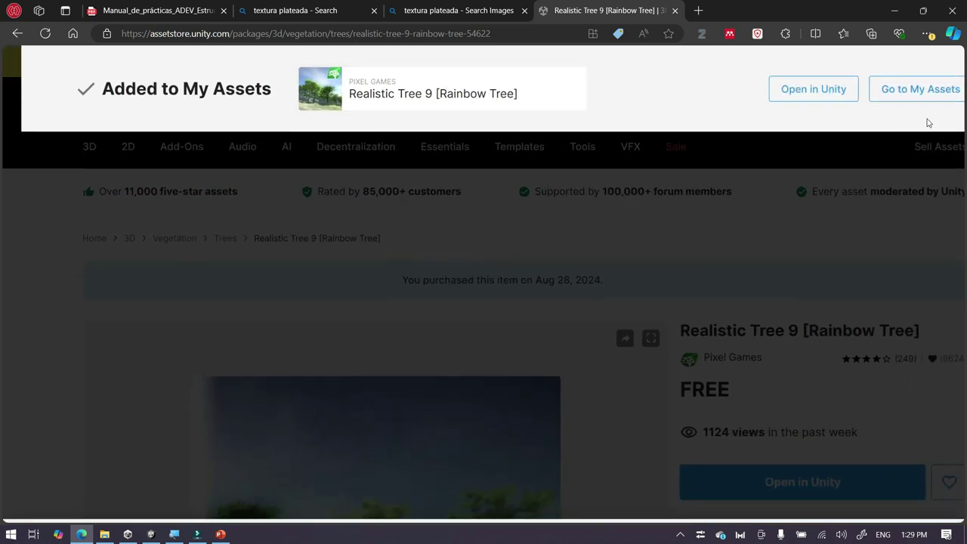
{"action": "scroll", "coordinate": [859, 108], "scroll_direction": "down", "scroll_amount": 1, "text": "ctrl"}
{"action": "scroll", "coordinate": [858, 111], "scroll_direction": "up", "scroll_amount": 5, "text": "ctrl"}
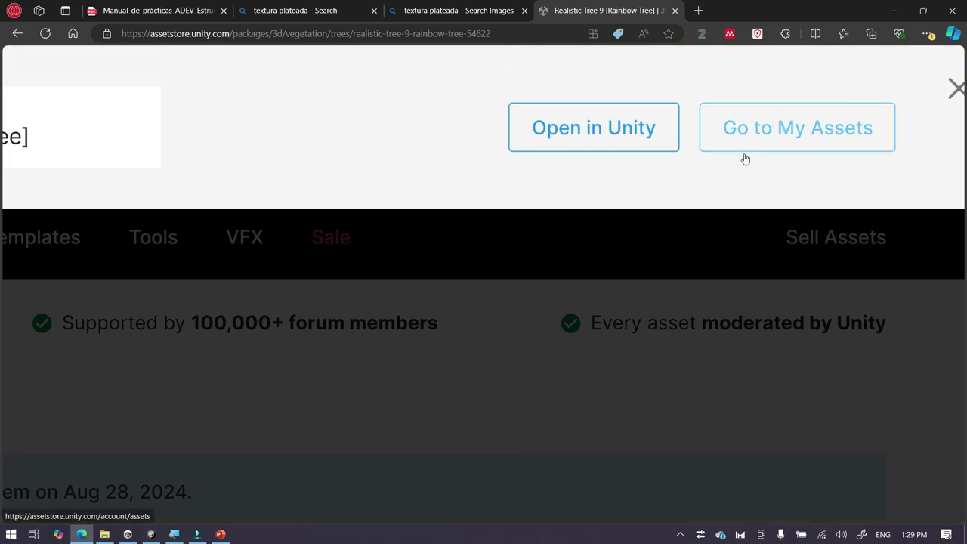
{"action": "scroll", "coordinate": [745, 158], "scroll_direction": "down", "scroll_amount": 4, "text": "ctrl"}
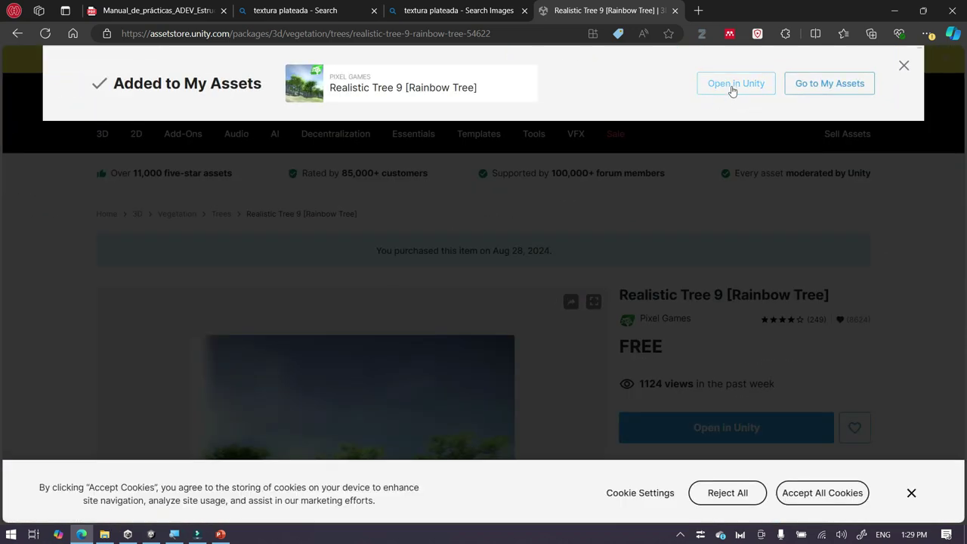
{"action": "left_click", "coordinate": [732, 89]}
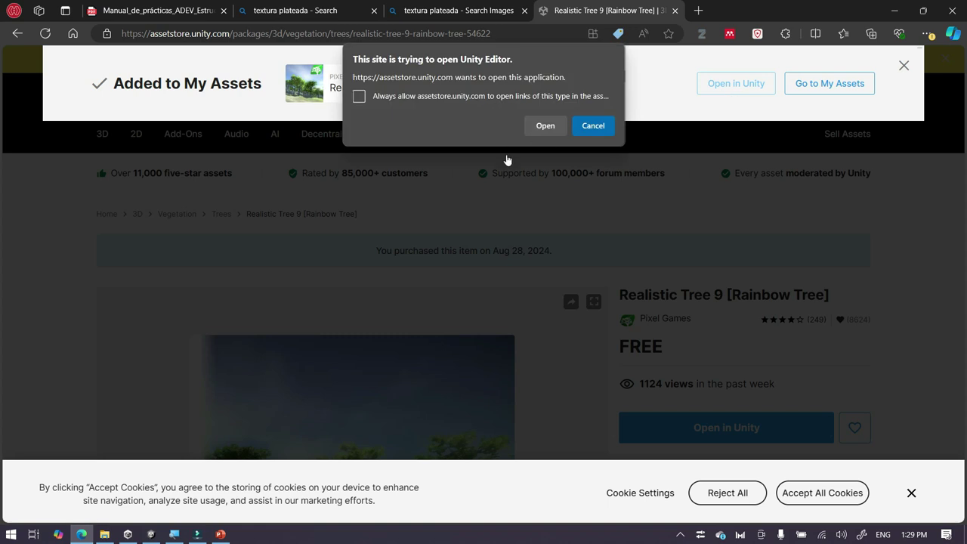
{"action": "left_click", "coordinate": [548, 126]}
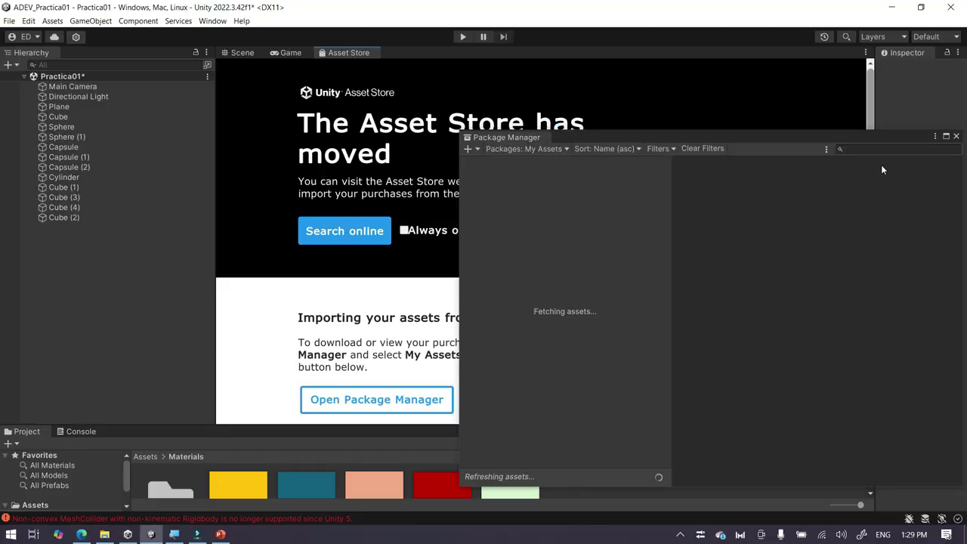
{"action": "left_click_drag", "start_coordinate": [847, 139], "coordinate": [599, 92]}
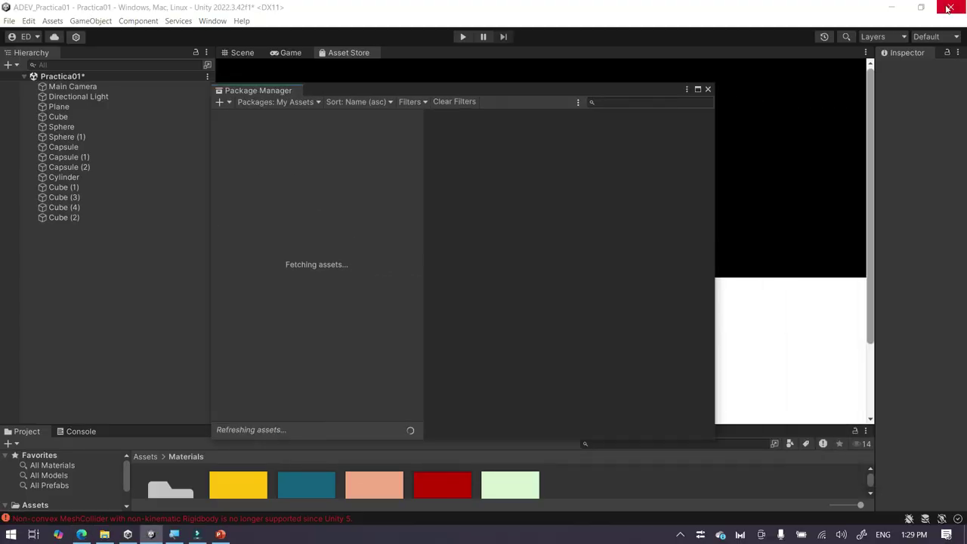
{"action": "left_click", "coordinate": [891, 7]}
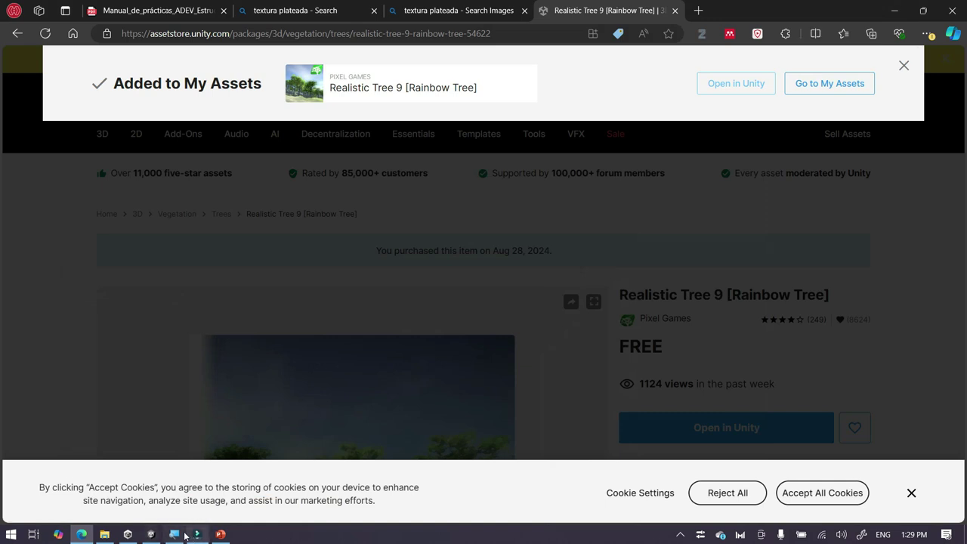
{"action": "left_click", "coordinate": [151, 534]}
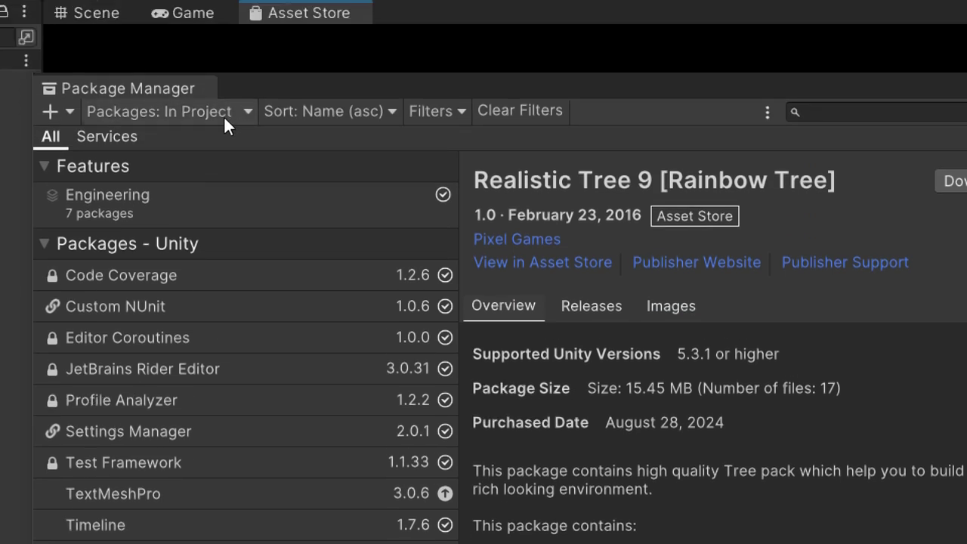
List the My Assets packages in the Package Manager and download Realistic Tree 9 [Rainbow Tree]
{"action": "left_click", "coordinate": [234, 114]}
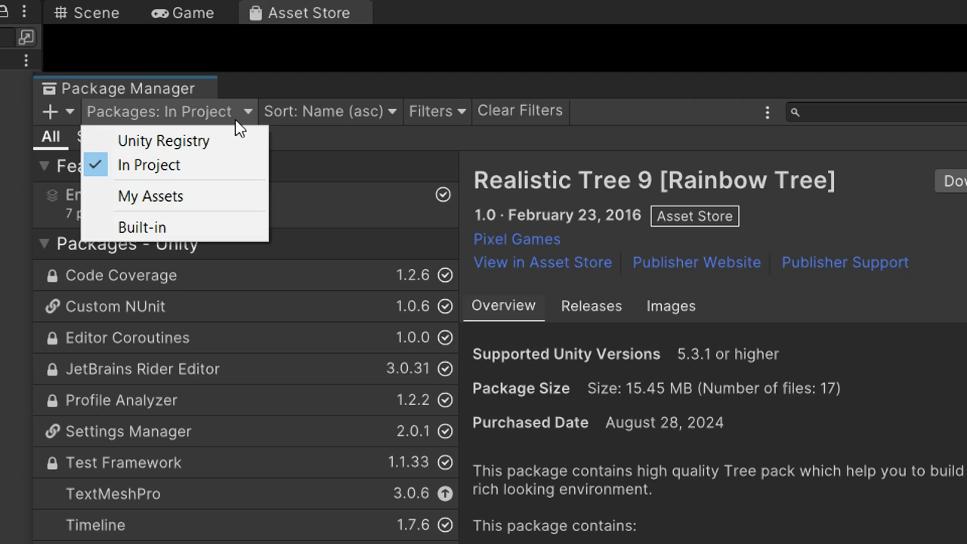
{"action": "left_click", "coordinate": [179, 198]}
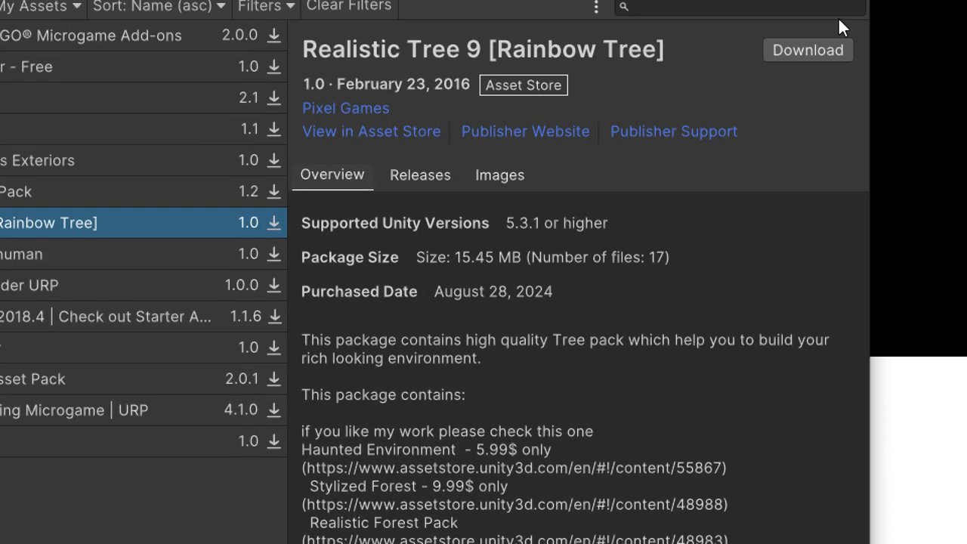
{"action": "left_click", "coordinate": [810, 50]}
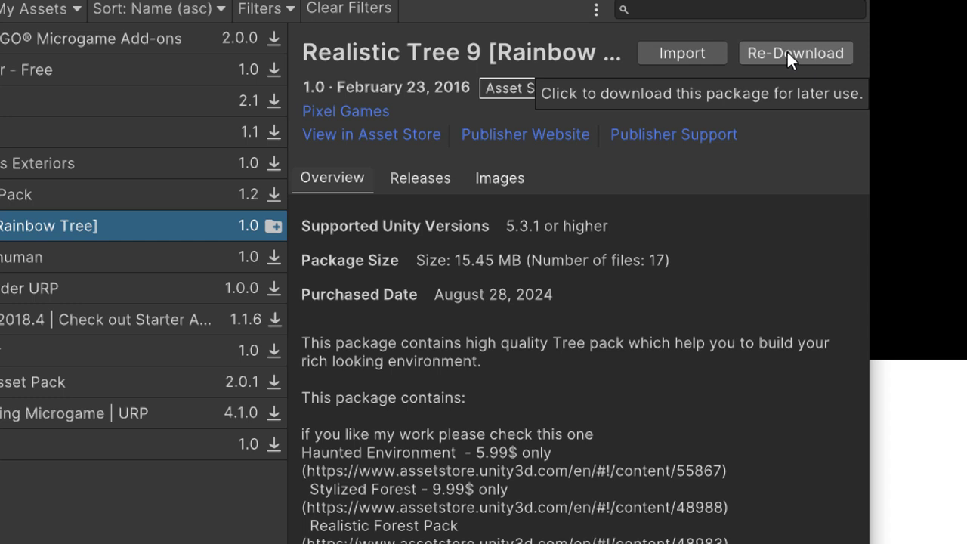
Import all files of the Realistic Tree 9 package into the project and close the Package Manager
{"action": "left_click", "coordinate": [659, 47]}
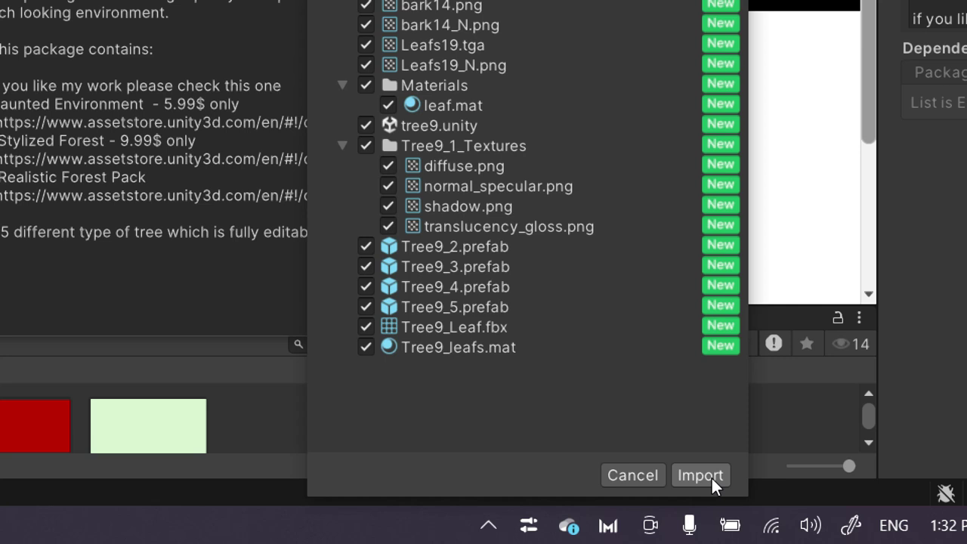
{"action": "left_click", "coordinate": [712, 478]}
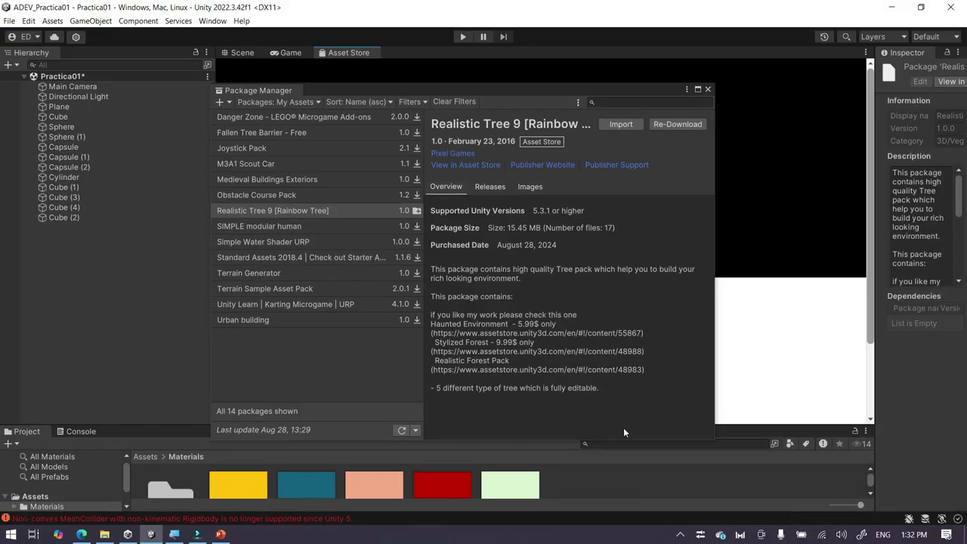
{"action": "left_click", "coordinate": [707, 90]}
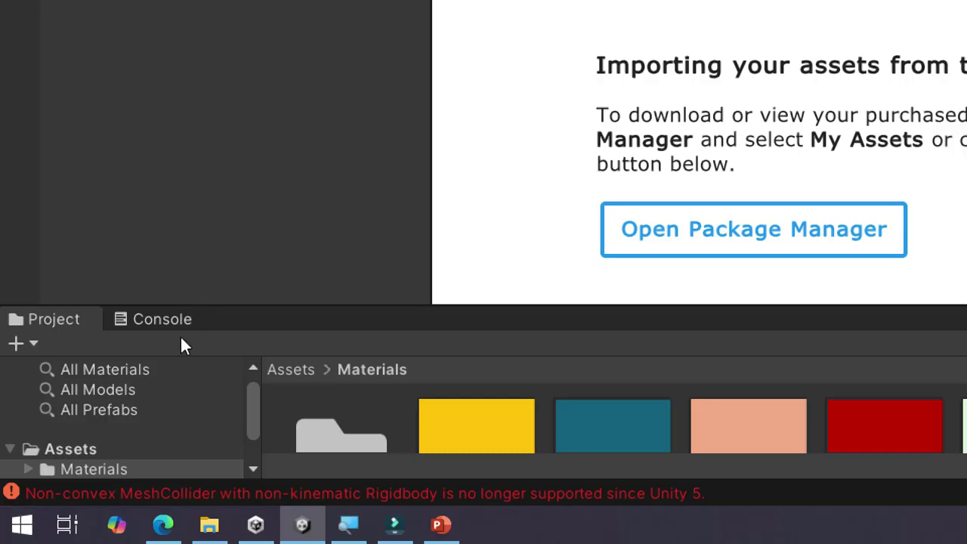
Enlarge the project browser and look through the imported Tree9 folder with its Tree9_1_Textures and Materials subfolders
{"action": "left_click_drag", "start_coordinate": [229, 306], "coordinate": [250, 189]}
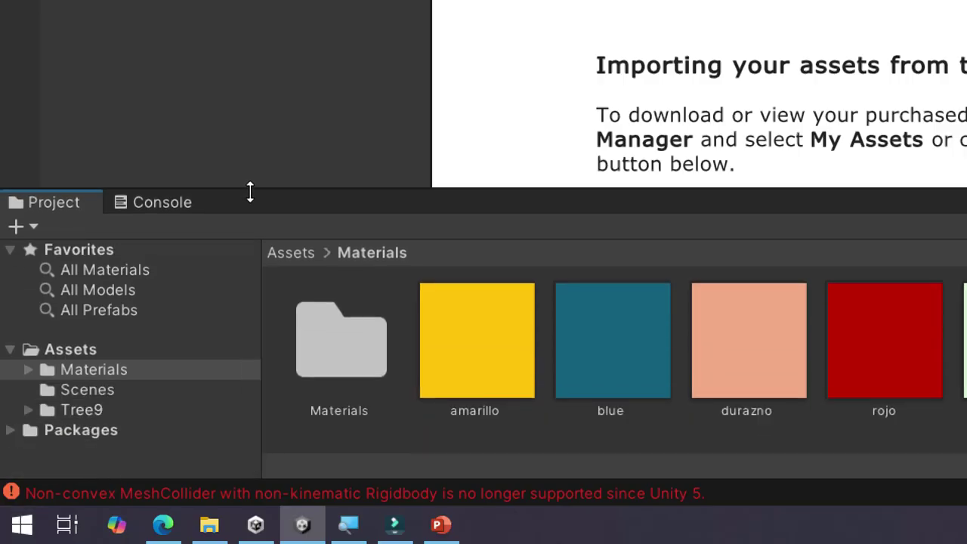
{"action": "left_click", "coordinate": [83, 409]}
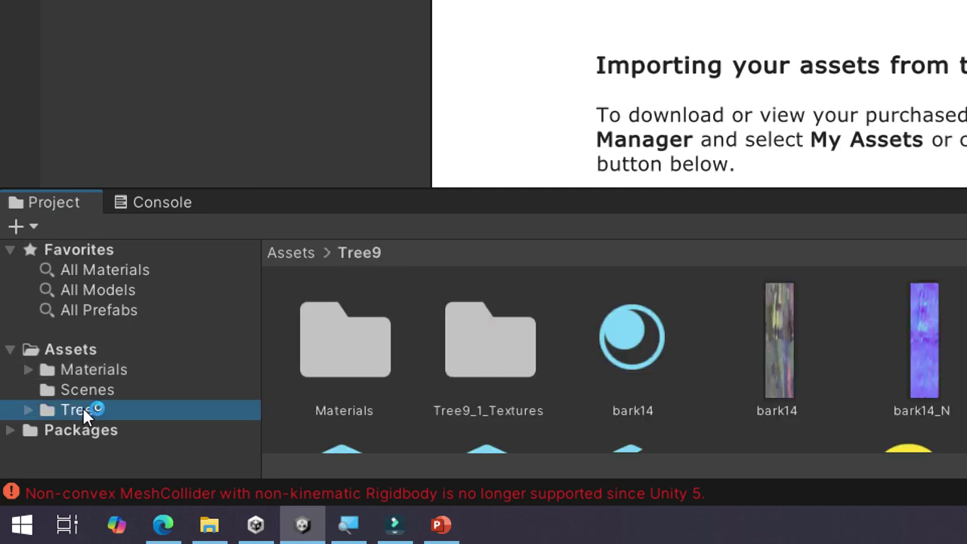
{"action": "left_click", "coordinate": [25, 409]}
{"action": "left_click", "coordinate": [116, 447]}
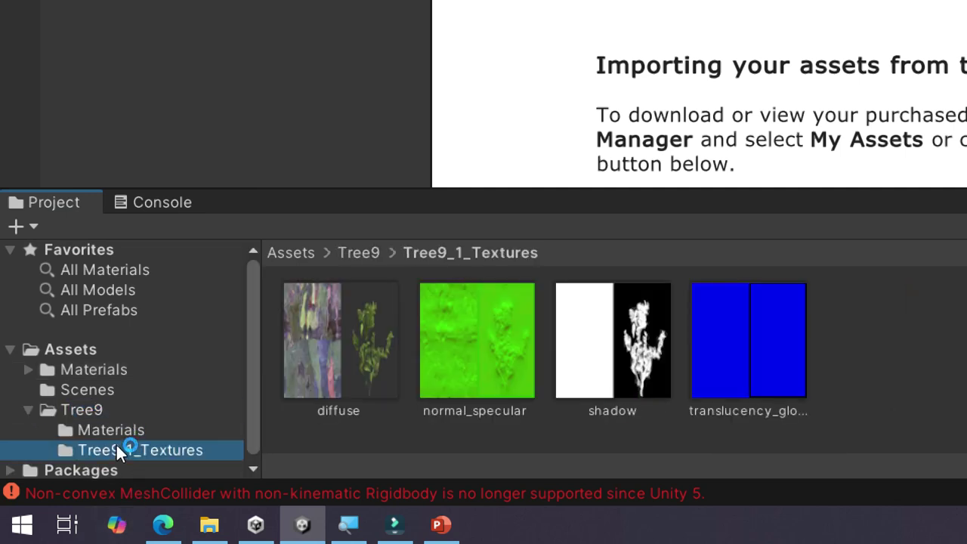
{"action": "left_click", "coordinate": [107, 429]}
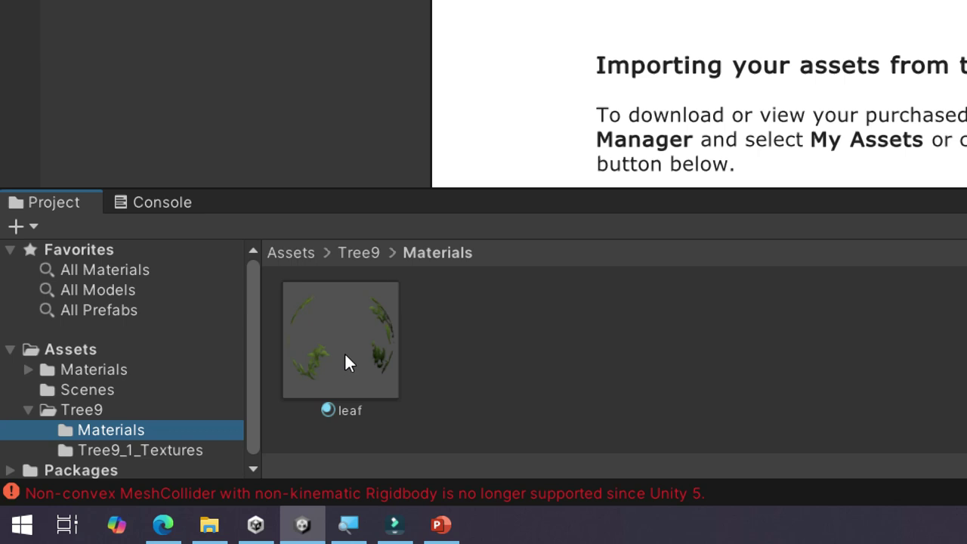
{"action": "left_click", "coordinate": [82, 409]}
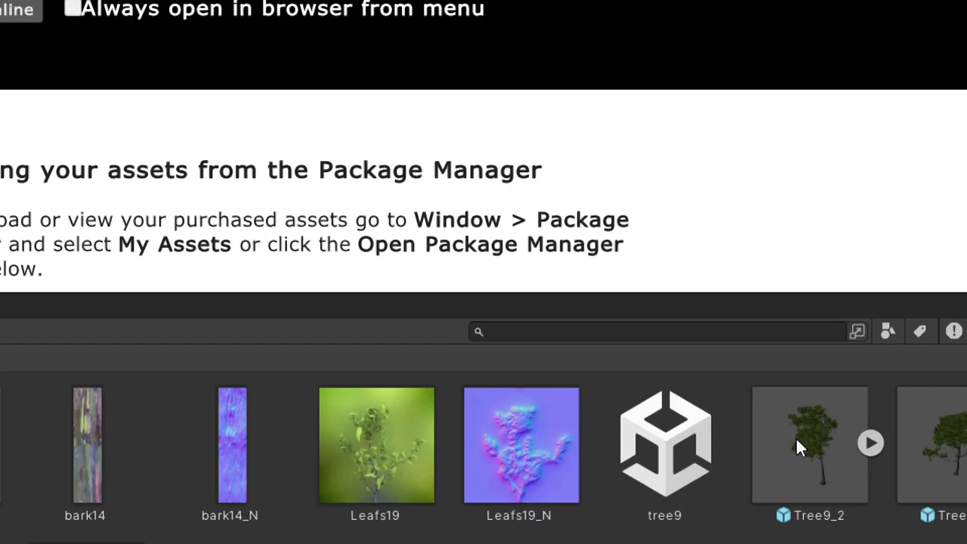
Make more room for the Tree9 assets and preview the Tree9_2 and Tree9_3 prefabs
{"action": "left_click_drag", "start_coordinate": [800, 293], "coordinate": [710, 67]}
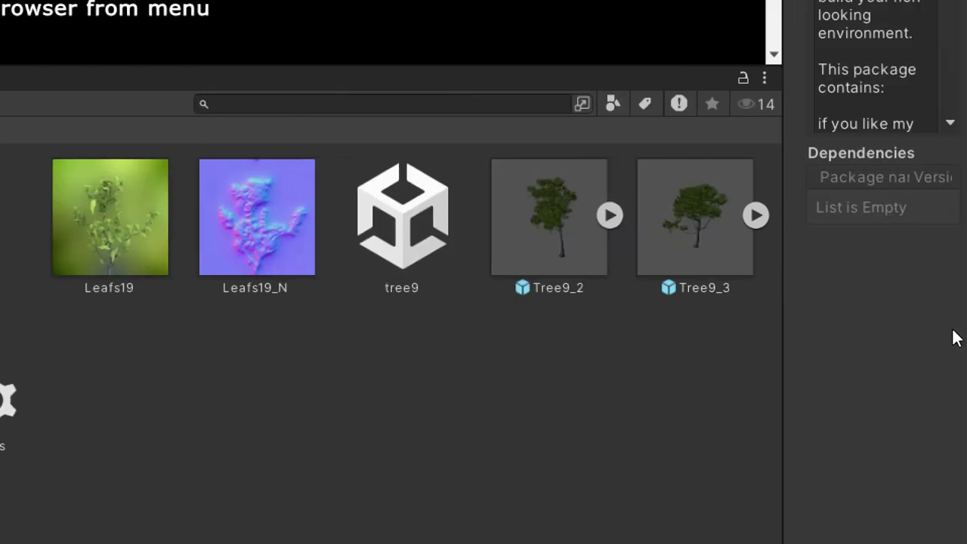
{"action": "left_click", "coordinate": [854, 286]}
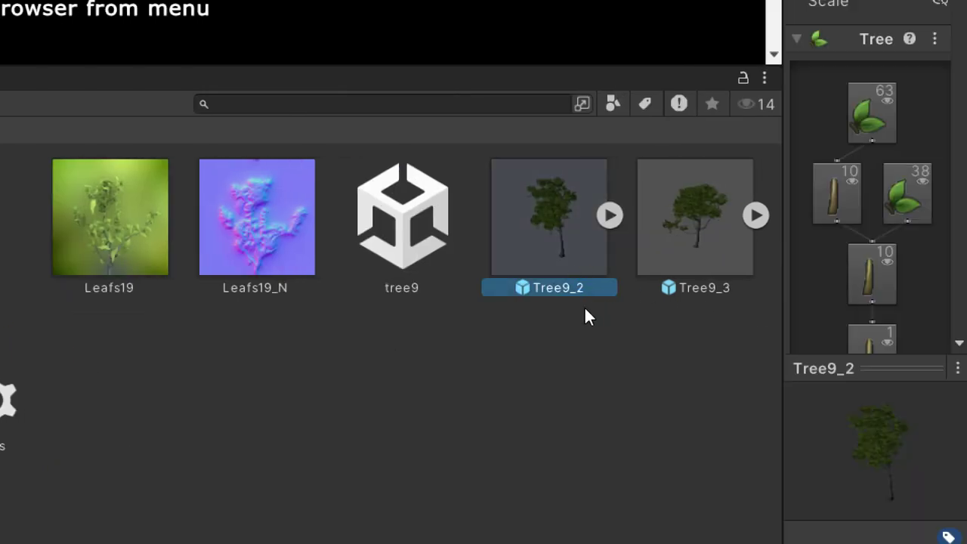
{"action": "left_click", "coordinate": [691, 293]}
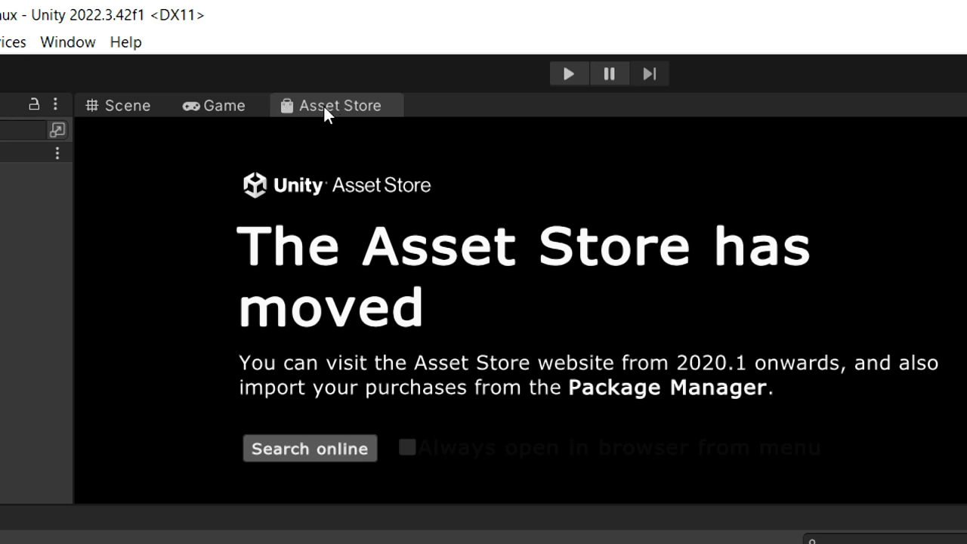
Place the Tree9_2 and Tree9_3 prefabs inside the walled area of the scene, on opposite sides of the blue cube
{"action": "left_click", "coordinate": [143, 103]}
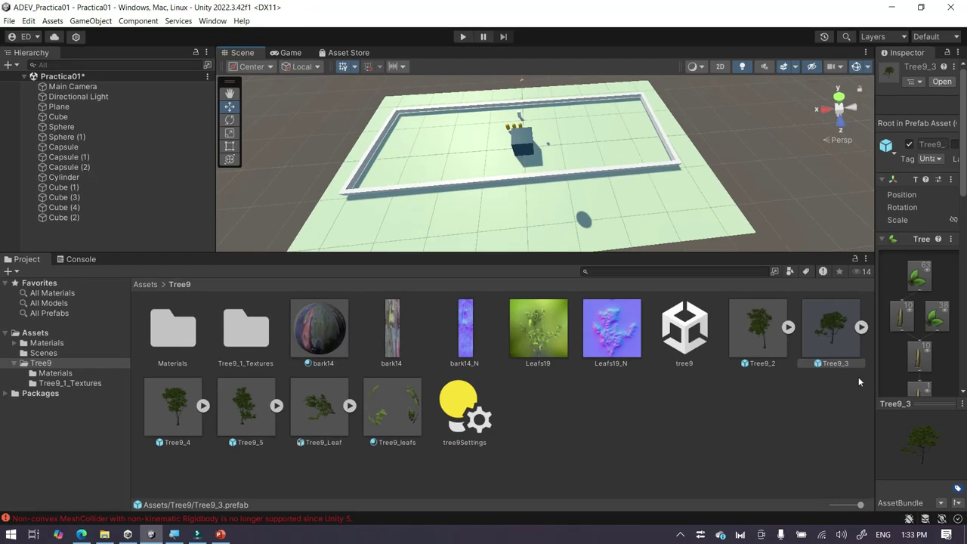
{"action": "left_click_drag", "start_coordinate": [756, 341], "coordinate": [408, 99]}
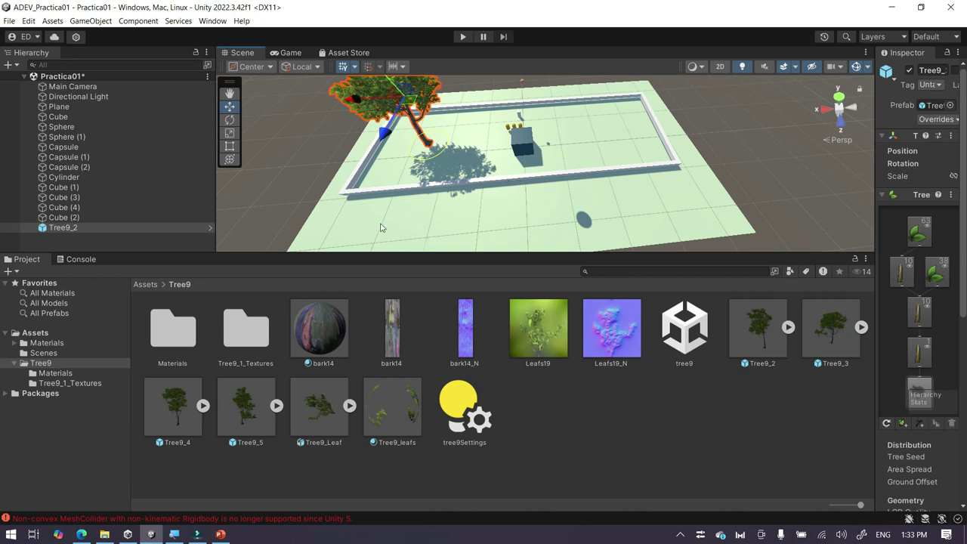
{"action": "left_click", "coordinate": [291, 192]}
{"action": "left_click_drag", "start_coordinate": [823, 317], "coordinate": [582, 135]}
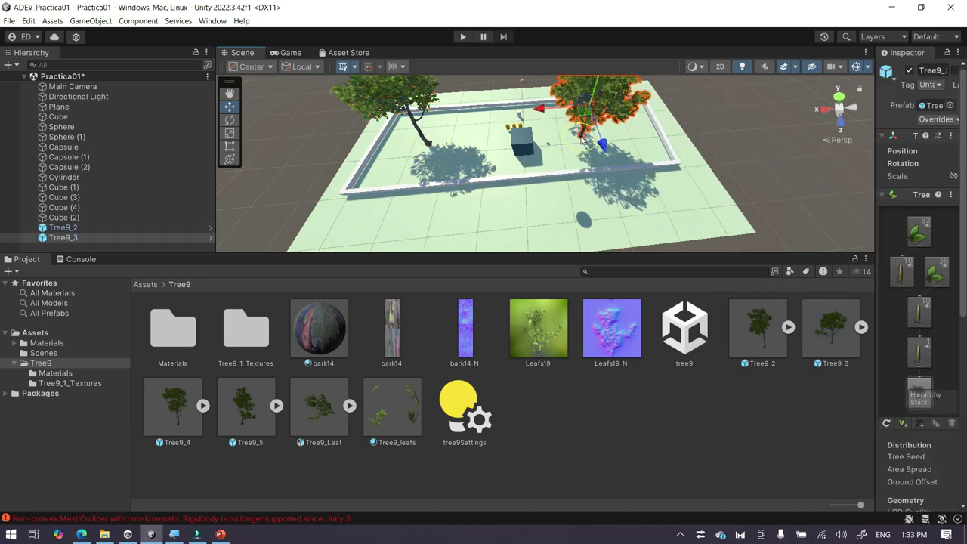
{"action": "left_click", "coordinate": [722, 136]}
Set the scale of the Tree9_3 tree in the scene to 0.5 on X, Y and Z
{"action": "scroll", "coordinate": [719, 137], "scroll_direction": "up", "scroll_amount": 1}
{"action": "scroll", "coordinate": [595, 112], "scroll_direction": "down", "scroll_amount": 5}
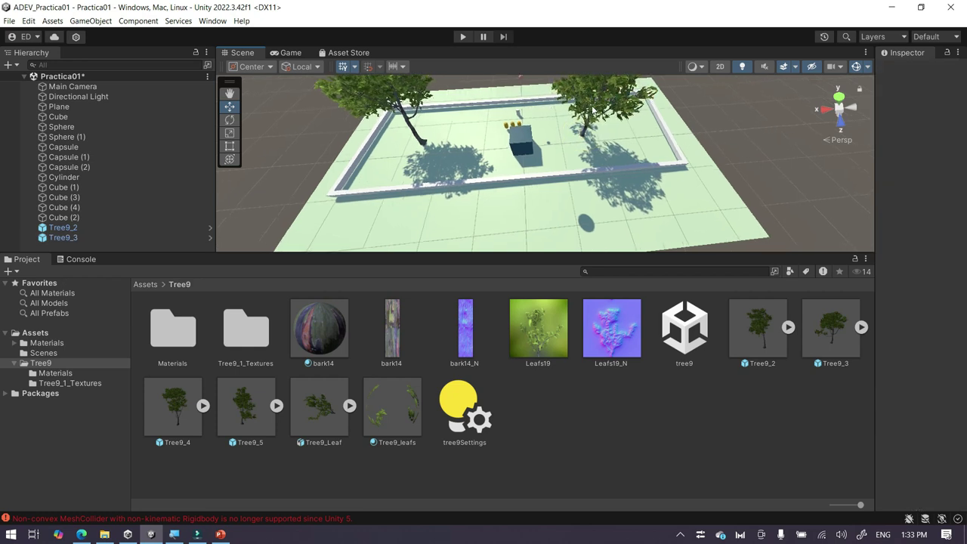
{"action": "left_click_drag", "start_coordinate": [639, 136], "coordinate": [453, 83], "text": "alt"}
{"action": "left_click", "coordinate": [594, 140]}
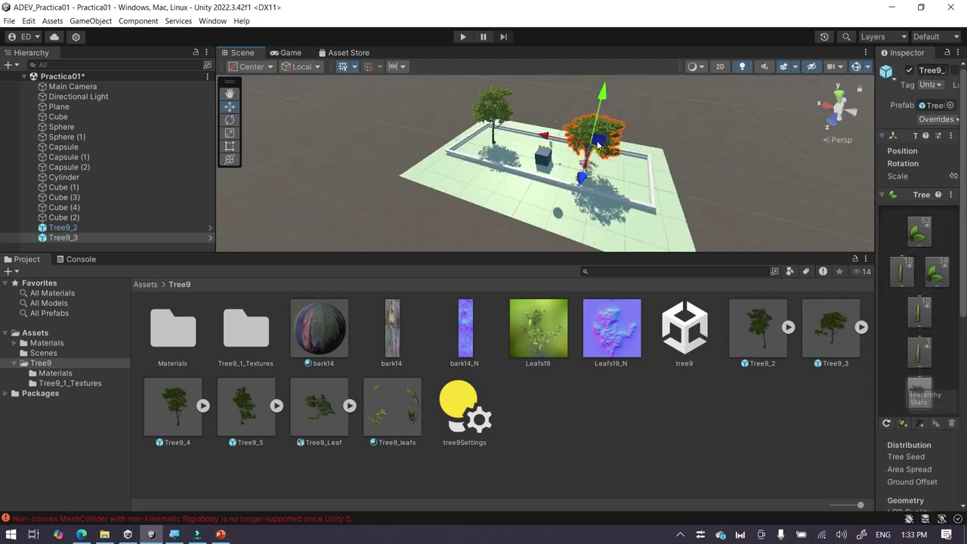
{"action": "left_click_drag", "start_coordinate": [873, 104], "coordinate": [759, 105]}
{"action": "left_click", "coordinate": [854, 175]}
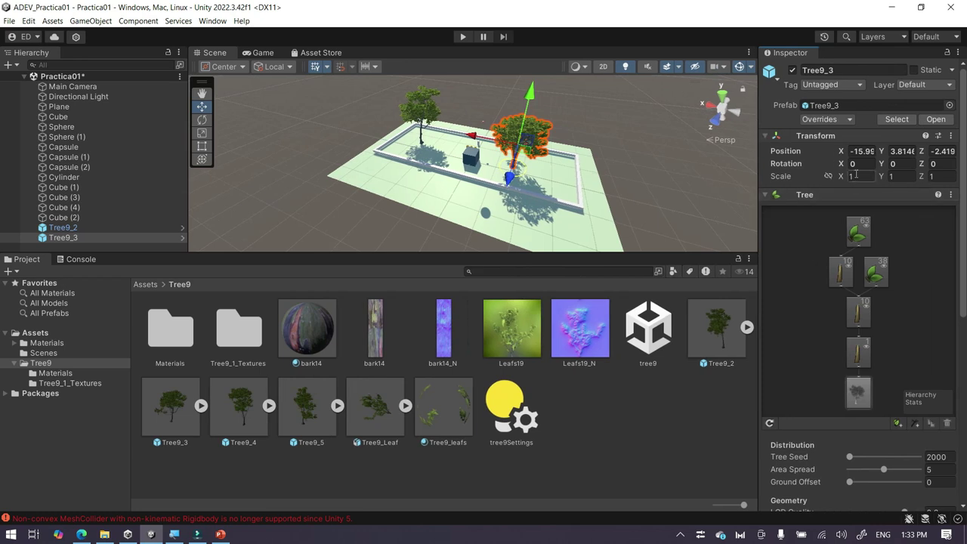
{"action": "type", "text": "0.5"}
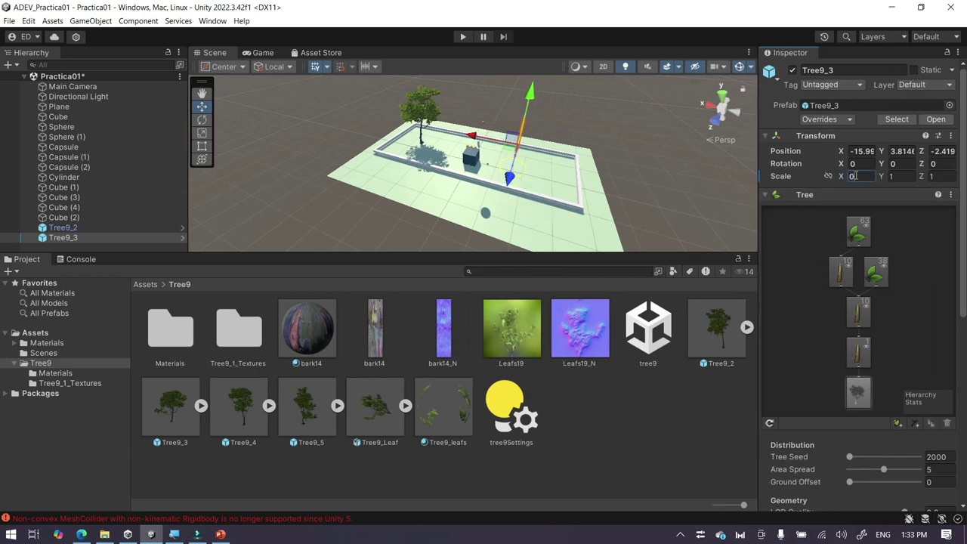
{"action": "left_click", "coordinate": [900, 179]}
{"action": "type", "text": "0.5"}
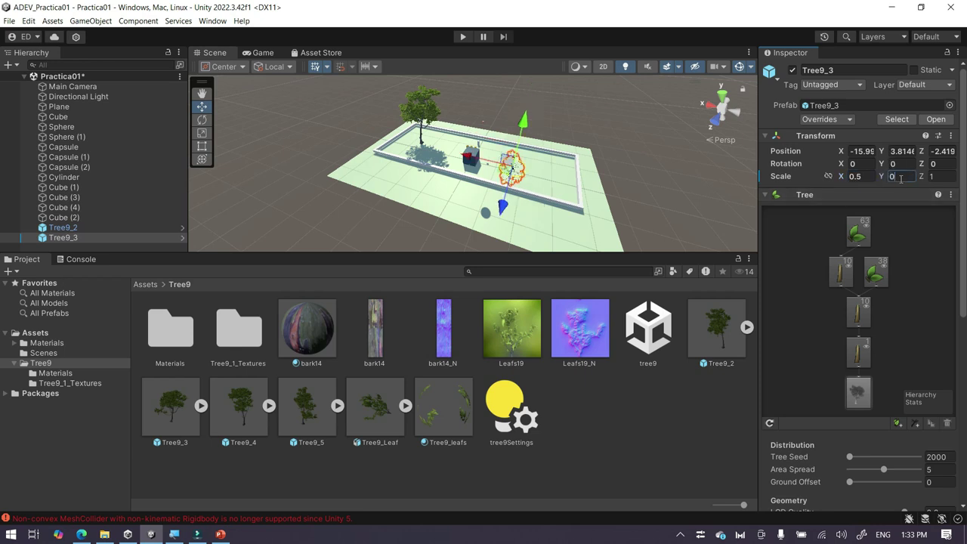
{"action": "left_click", "coordinate": [938, 179]}
{"action": "type", "text": "0.5"}
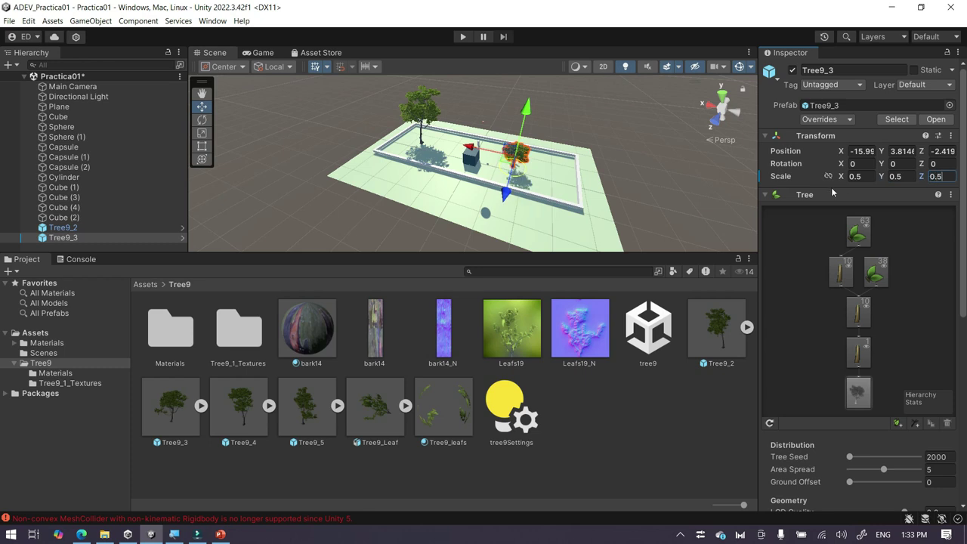
{"action": "left_click", "coordinate": [711, 184]}
{"action": "scroll", "coordinate": [594, 167], "scroll_direction": "up", "scroll_amount": 5}
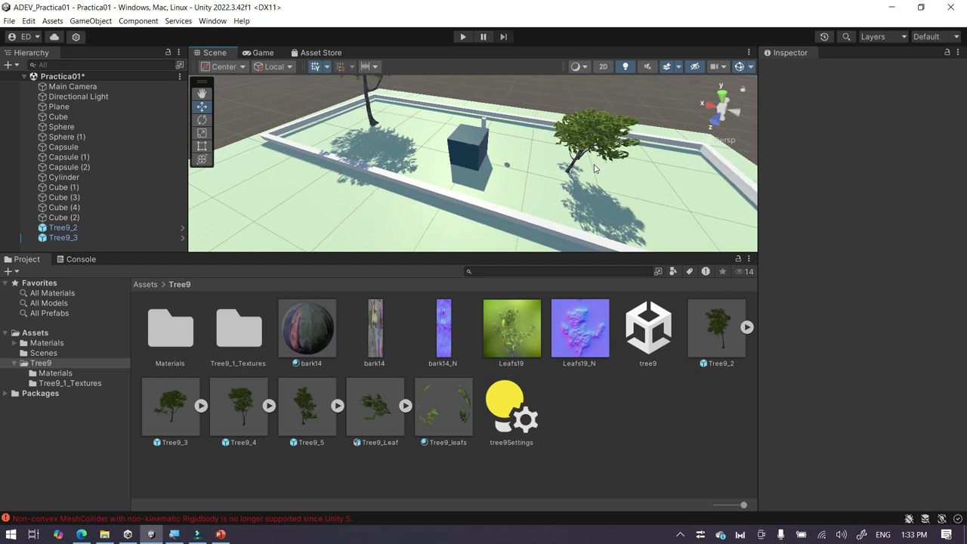
Run the scene to check the trees and primitives in the Game view
{"action": "left_click", "coordinate": [463, 37]}
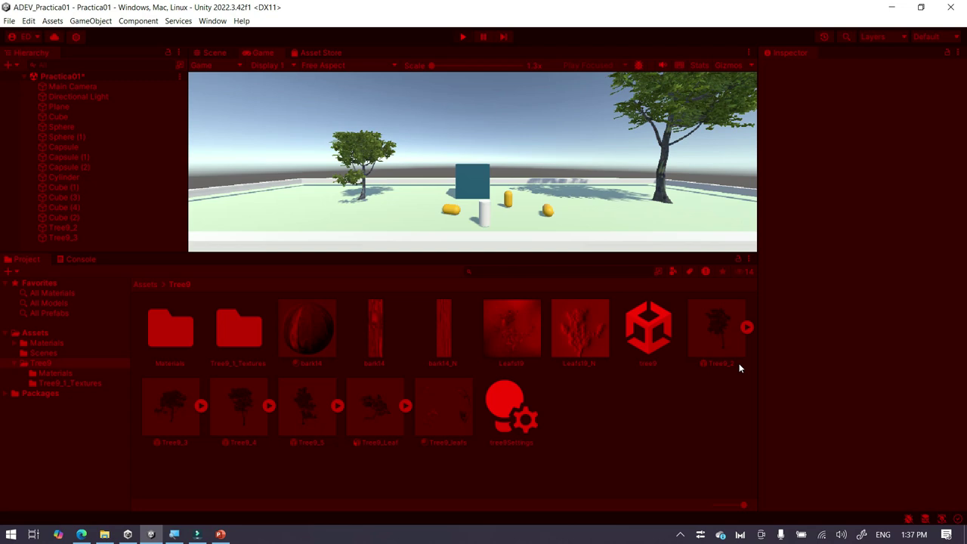
{"action": "left_click", "coordinate": [198, 534]}
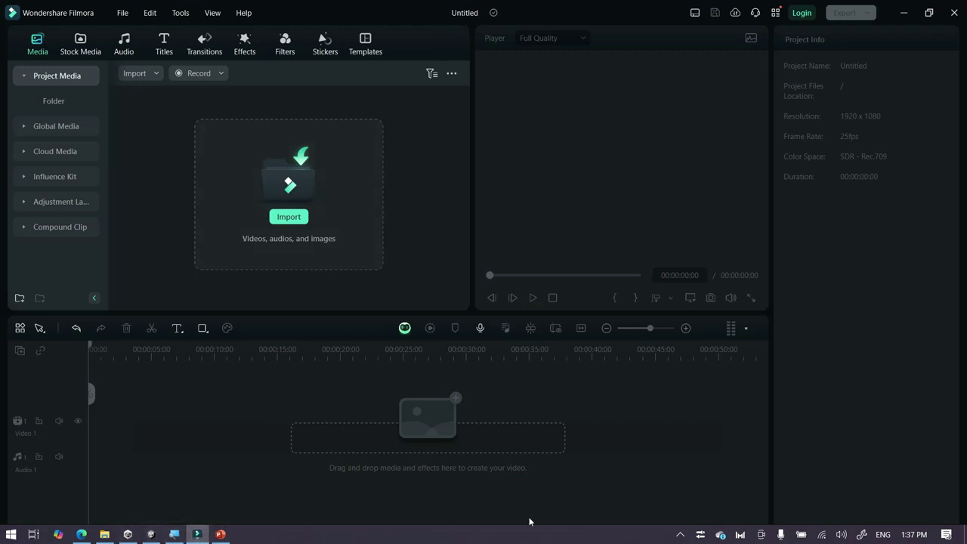
{"action": "left_click", "coordinate": [680, 534]}
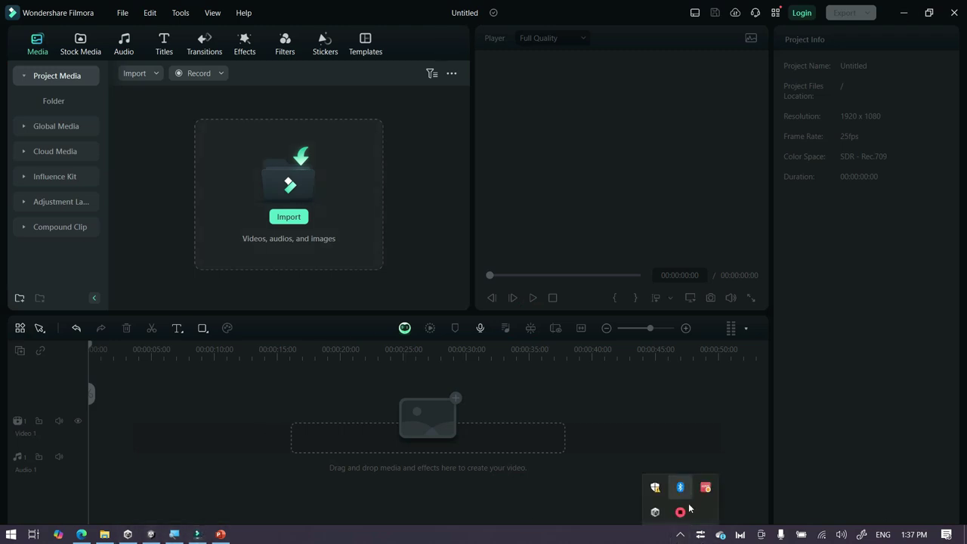